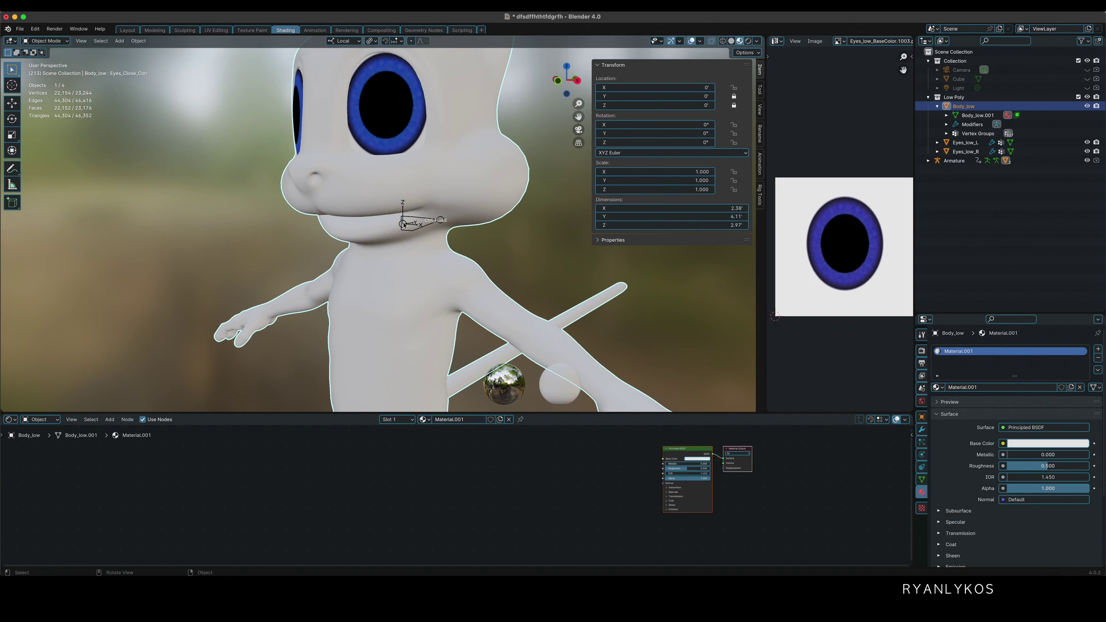
Step: Select the character's armature and switch it to Pose Mode with the head control bone active
{"action": "left_click", "coordinate": [403, 224]}
{"action": "key", "text": "ctrl+Tab"}
{"action": "scroll", "coordinate": [414, 239], "scroll_direction": "down", "scroll_amount": 3}
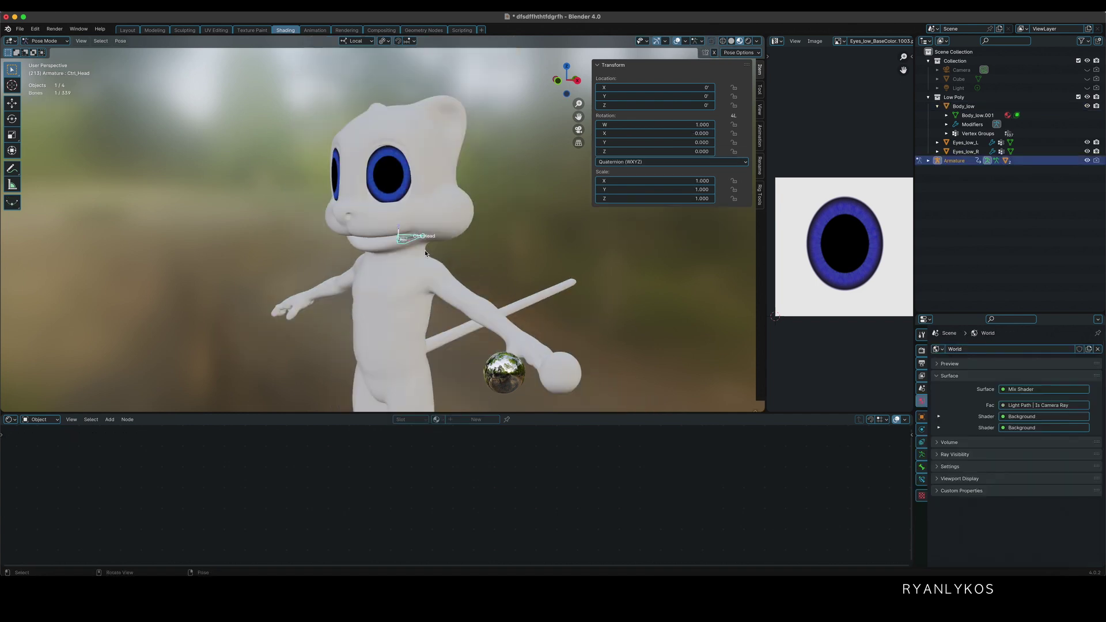
{"action": "middle_click_drag", "start_coordinate": [426, 253], "coordinate": [413, 293]}
{"action": "scroll", "coordinate": [379, 271], "scroll_direction": "down", "scroll_amount": 1}
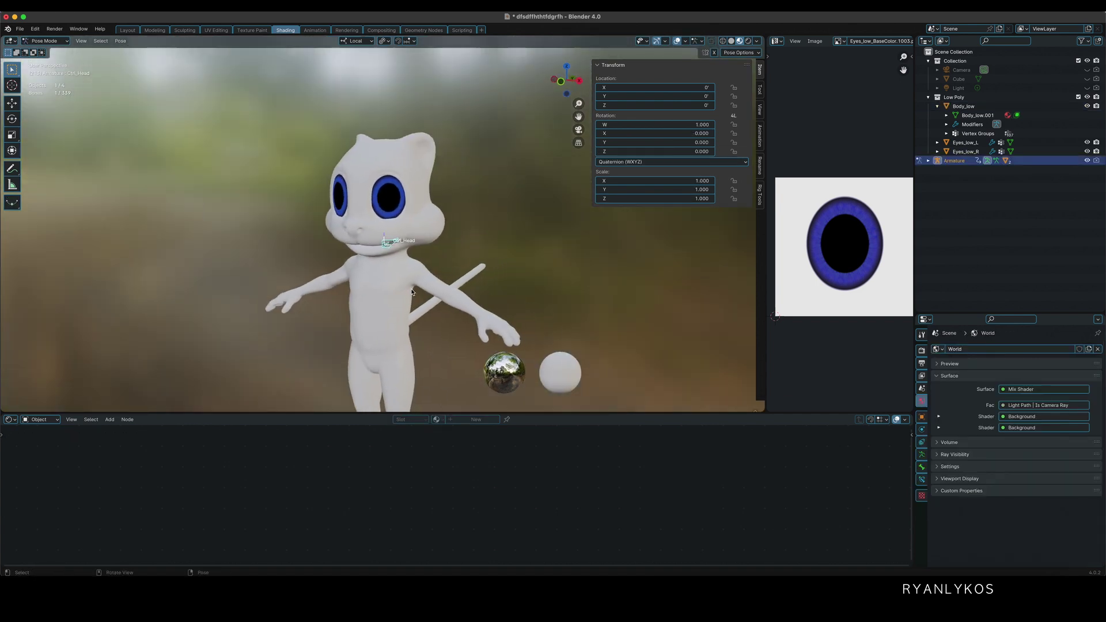
Step: Try rotating the head control bone about its local X and Z axes, cancelling the rotation
{"action": "scroll", "coordinate": [412, 292], "scroll_direction": "up", "scroll_amount": 3}
{"action": "key", "text": "r"}
{"action": "key", "text": "x"}
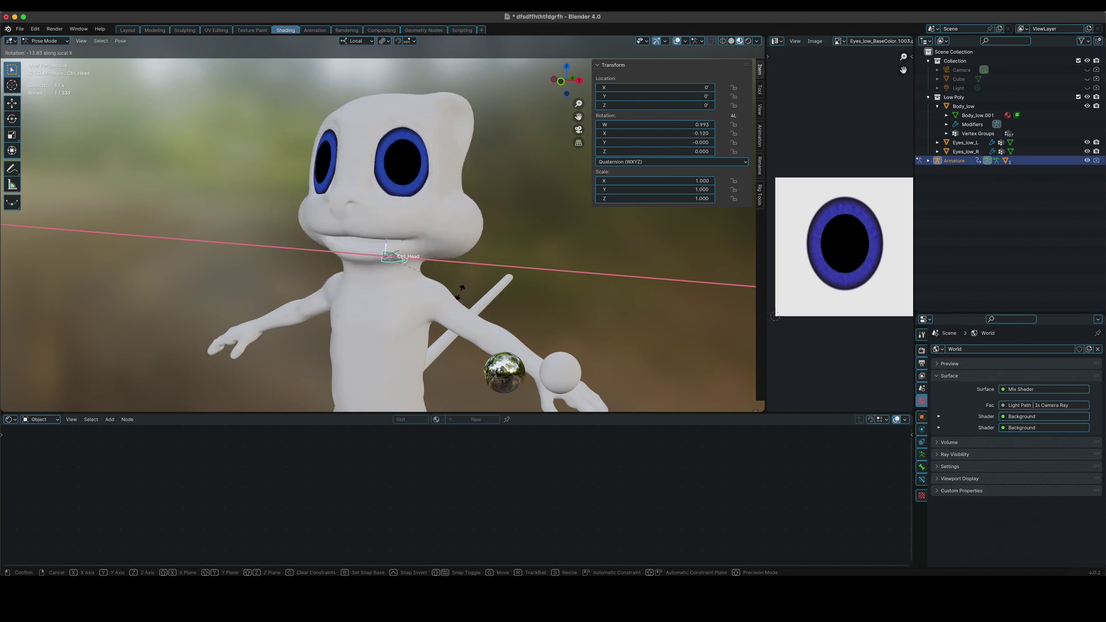
{"action": "key", "text": "z"}
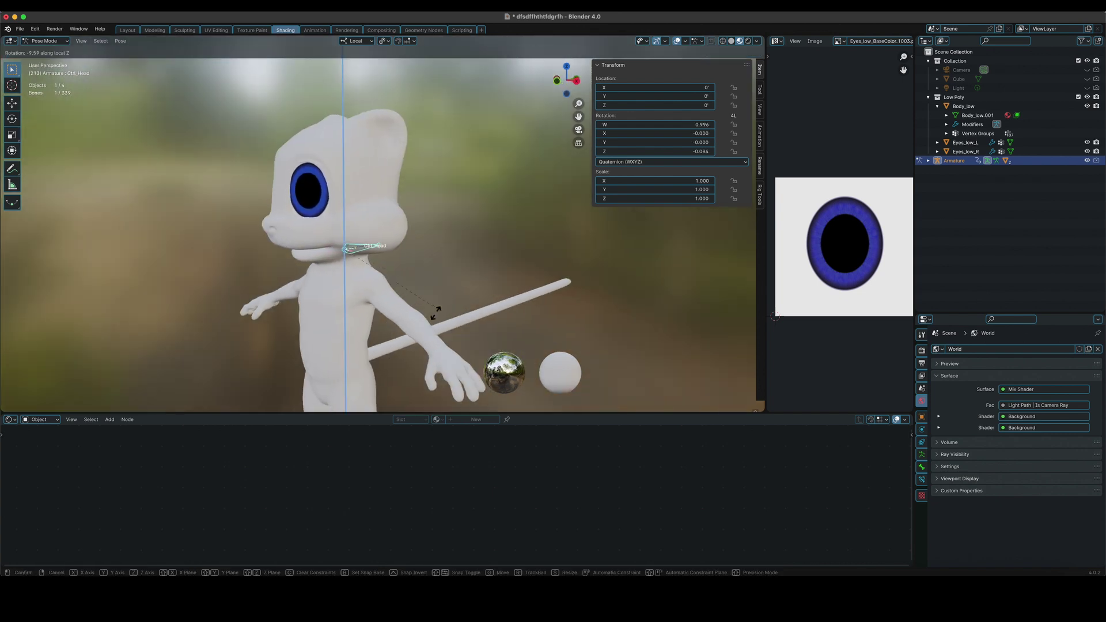
{"action": "right_click", "coordinate": [432, 296]}
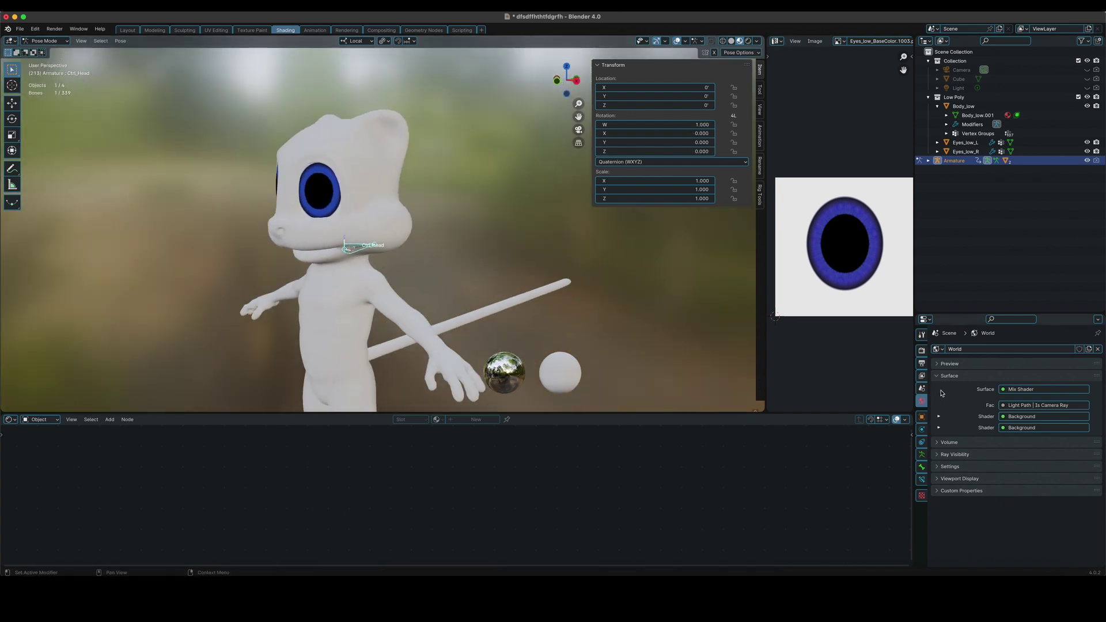
Step: Open the armature's data properties with its bone collections and reveal the hidden bones
{"action": "left_click", "coordinate": [922, 351]}
{"action": "left_click", "coordinate": [922, 454]}
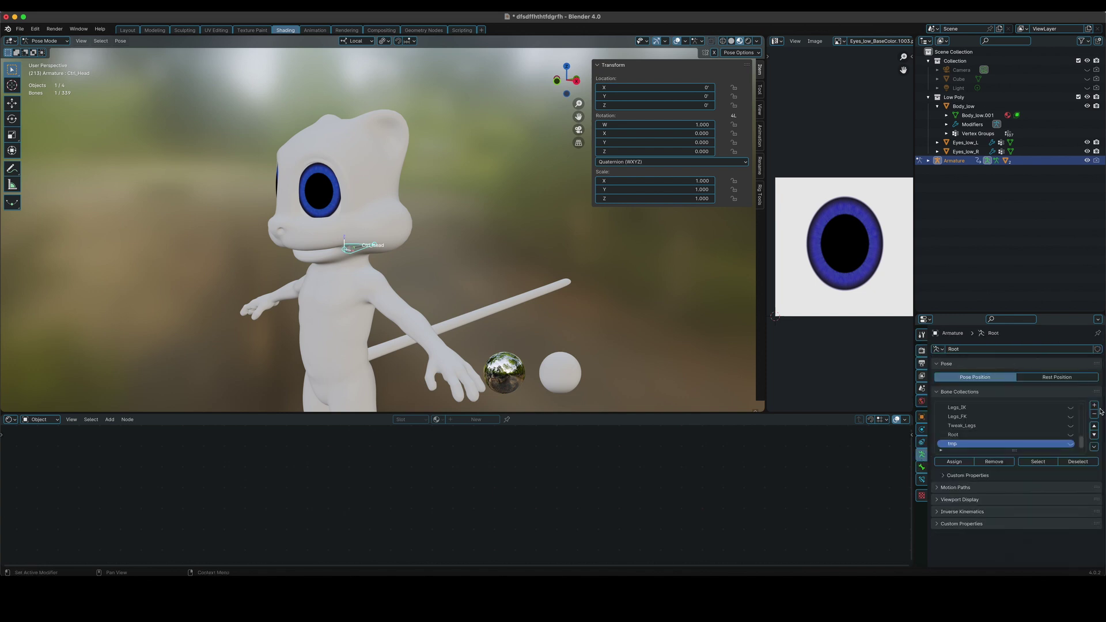
{"action": "key", "text": "alt+h"}
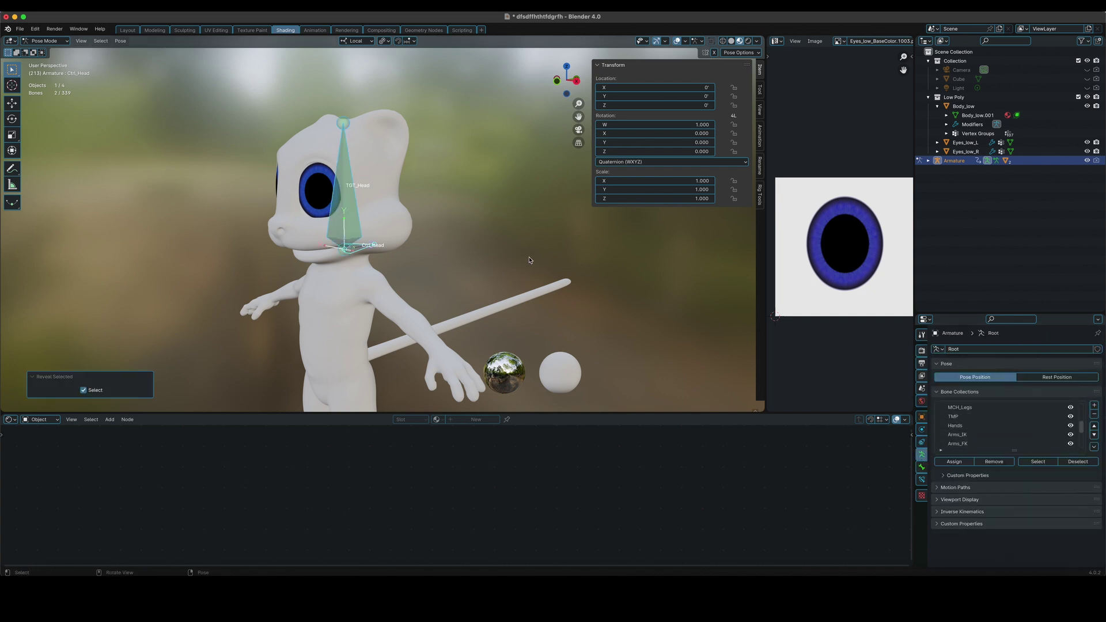
Step: Try rotating the Ctrl_Head bone about its local X axis and then its local Z axis, cancelling each rotation
{"action": "left_click", "coordinate": [365, 253]}
{"action": "left_click", "coordinate": [365, 255]}
{"action": "left_click", "coordinate": [364, 254]}
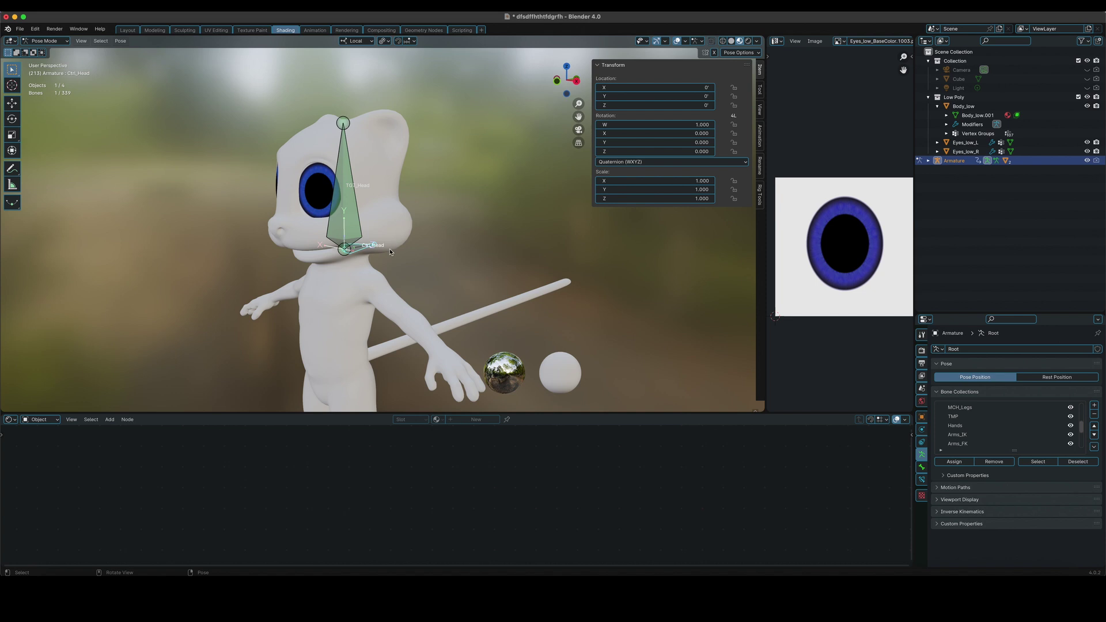
{"action": "key", "text": "r"}
{"action": "key", "text": "x"}
{"action": "right_click", "coordinate": [413, 254]}
{"action": "middle_click_drag", "start_coordinate": [413, 254], "coordinate": [450, 272]}
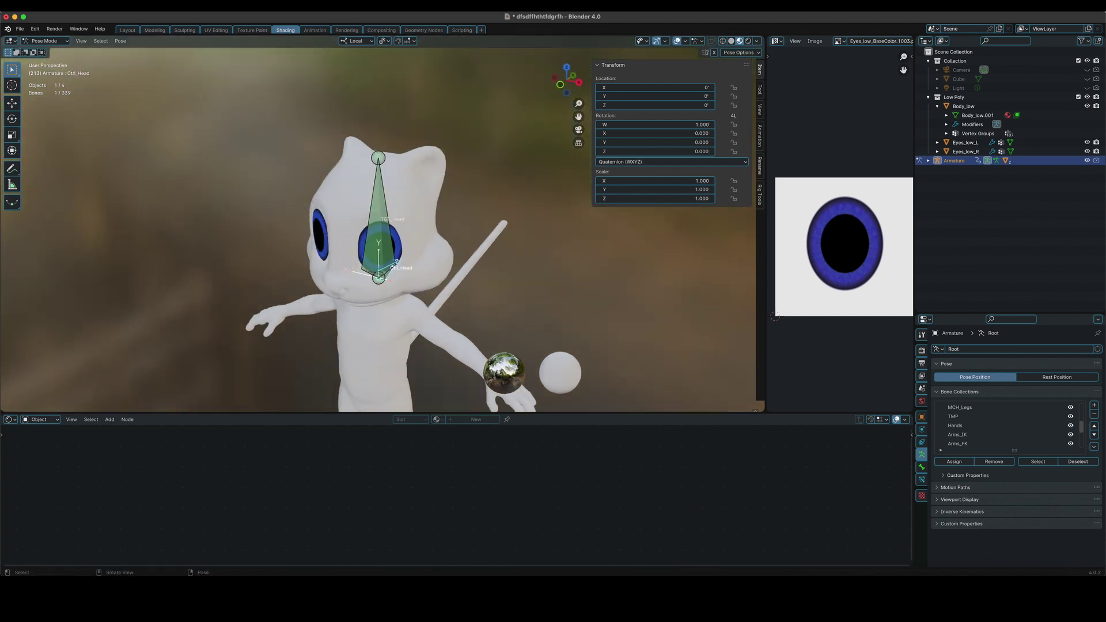
{"action": "key", "text": "r"}
{"action": "key", "text": "z"}
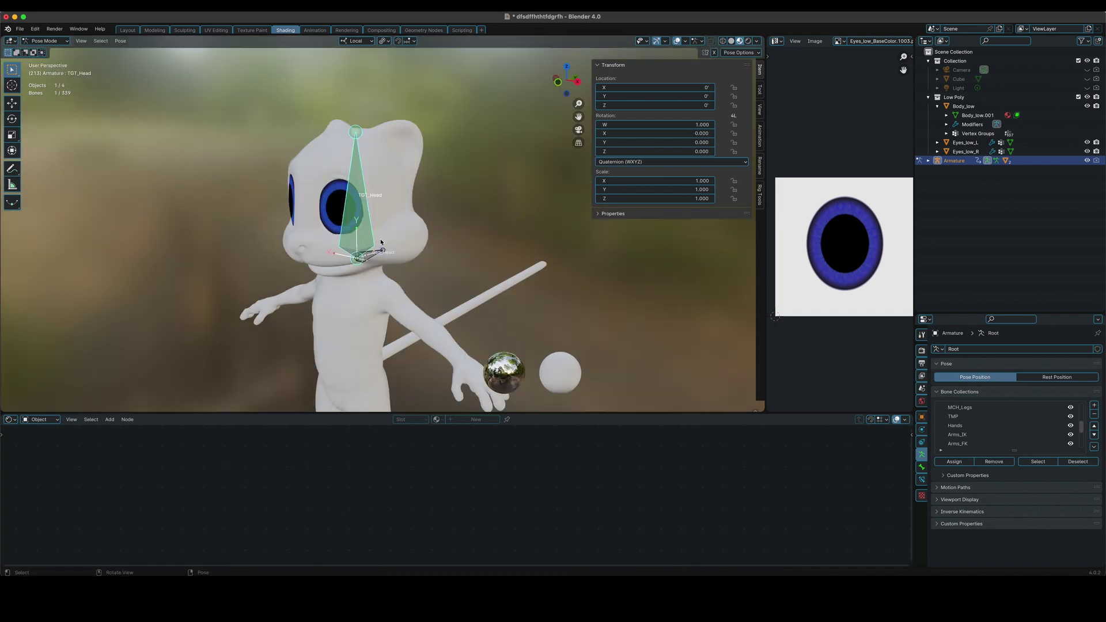
{"action": "scroll", "coordinate": [381, 243], "scroll_direction": "up", "scroll_amount": 4}
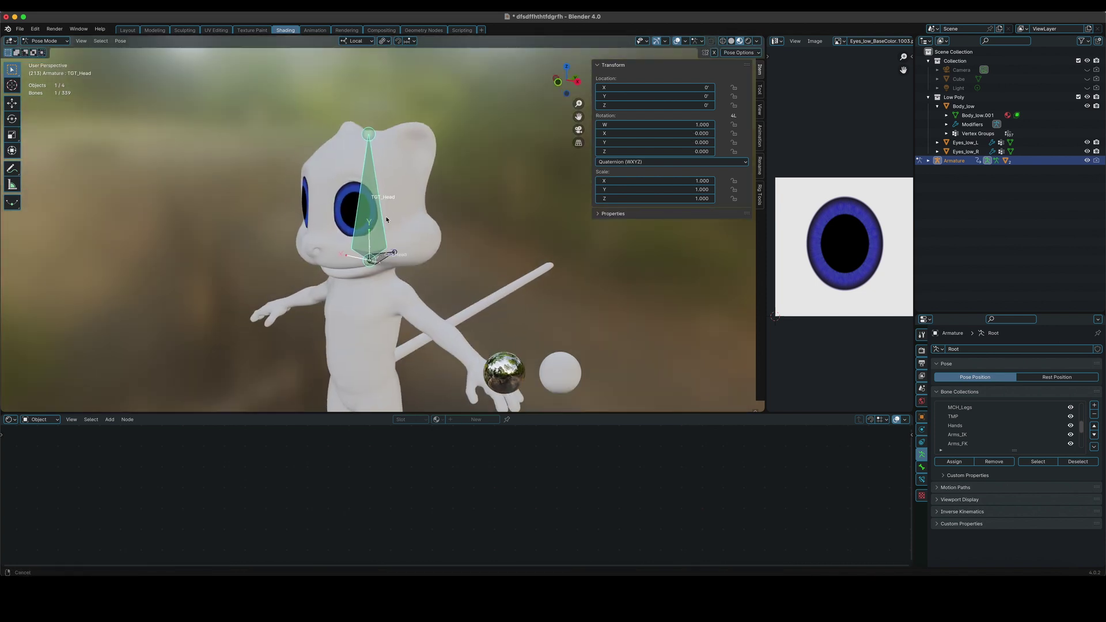
Step: Return to Object Mode and select the Eyes_low_L object to bring up its eye material nodes
{"action": "key", "text": "ctrl+Tab"}
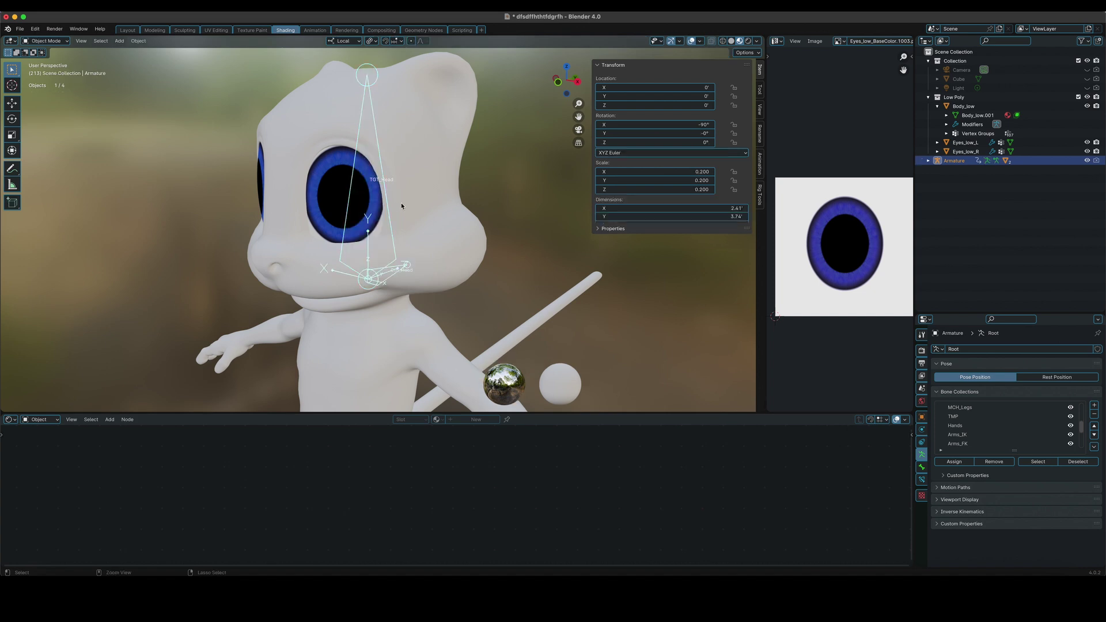
{"action": "left_click", "coordinate": [344, 203]}
{"action": "scroll", "coordinate": [822, 255], "scroll_direction": "down", "scroll_amount": 4}
{"action": "scroll", "coordinate": [822, 257], "scroll_direction": "up", "scroll_amount": 6}
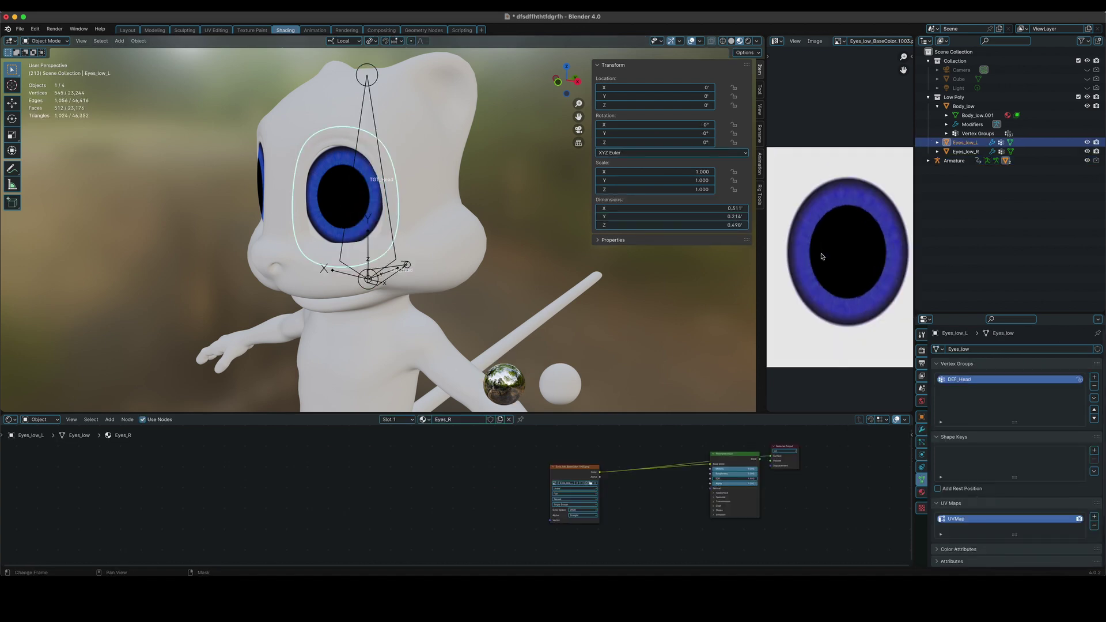
{"action": "scroll", "coordinate": [827, 267], "scroll_direction": "down", "scroll_amount": 2}
{"action": "middle_click_drag", "start_coordinate": [830, 267], "coordinate": [829, 274]}
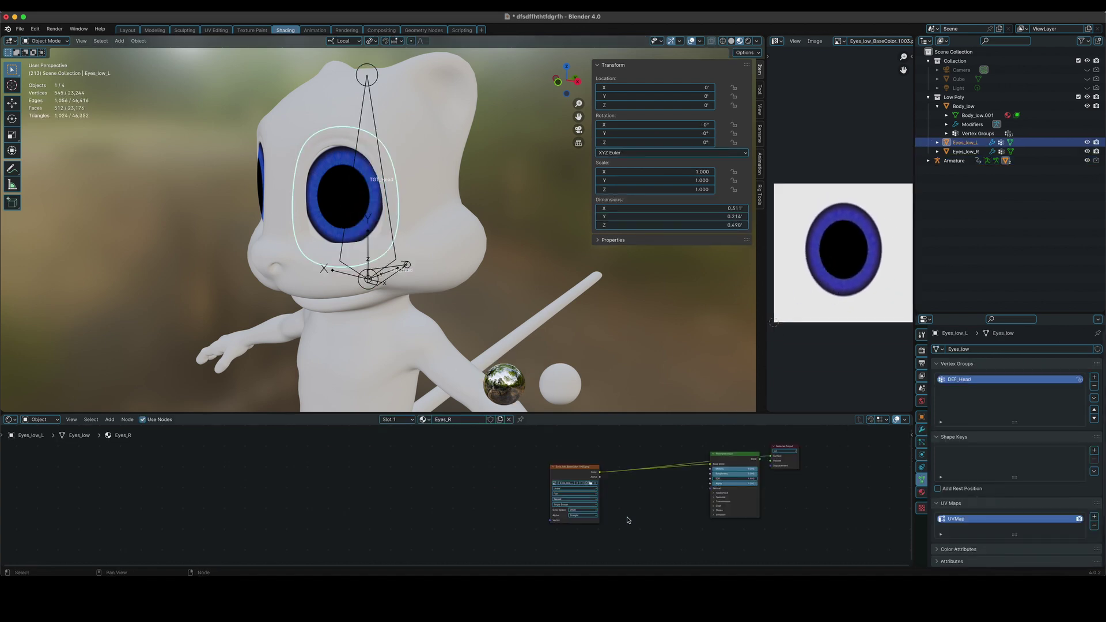
Step: Add a Mapping node to the Eyes_R material and connect its Vector output to the base colour image texture's Vector input
{"action": "left_click", "coordinate": [564, 469]}
{"action": "left_click_drag", "start_coordinate": [564, 470], "coordinate": [559, 466]}
{"action": "scroll", "coordinate": [569, 490], "scroll_direction": "up", "scroll_amount": 4}
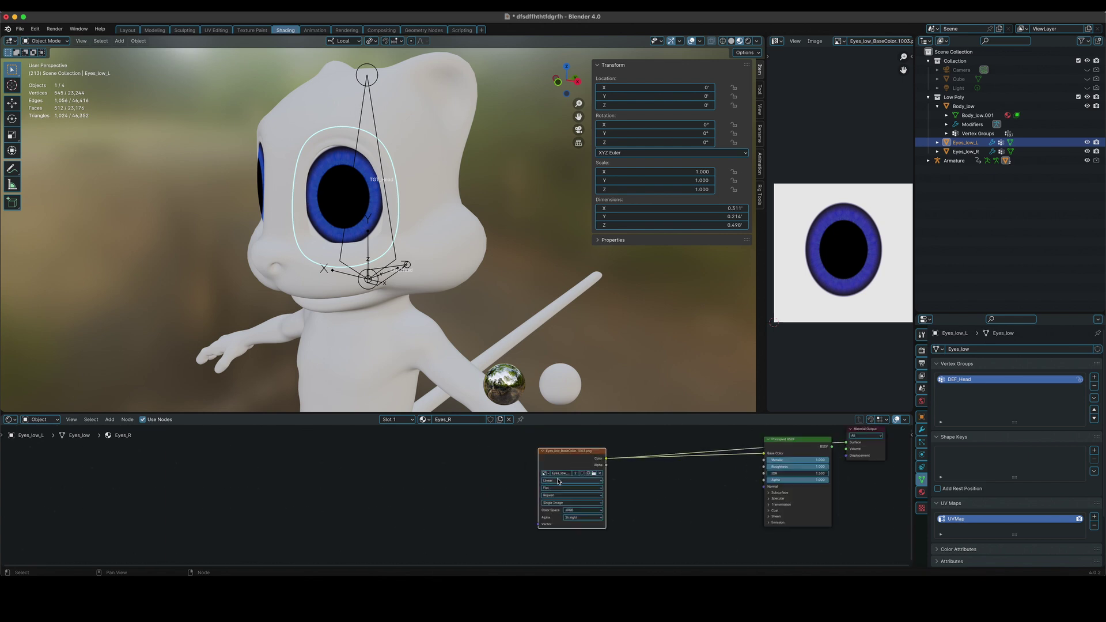
{"action": "middle_click_drag", "start_coordinate": [582, 488], "coordinate": [548, 477]}
{"action": "scroll", "coordinate": [548, 476], "scroll_direction": "left", "scroll_amount": 1}
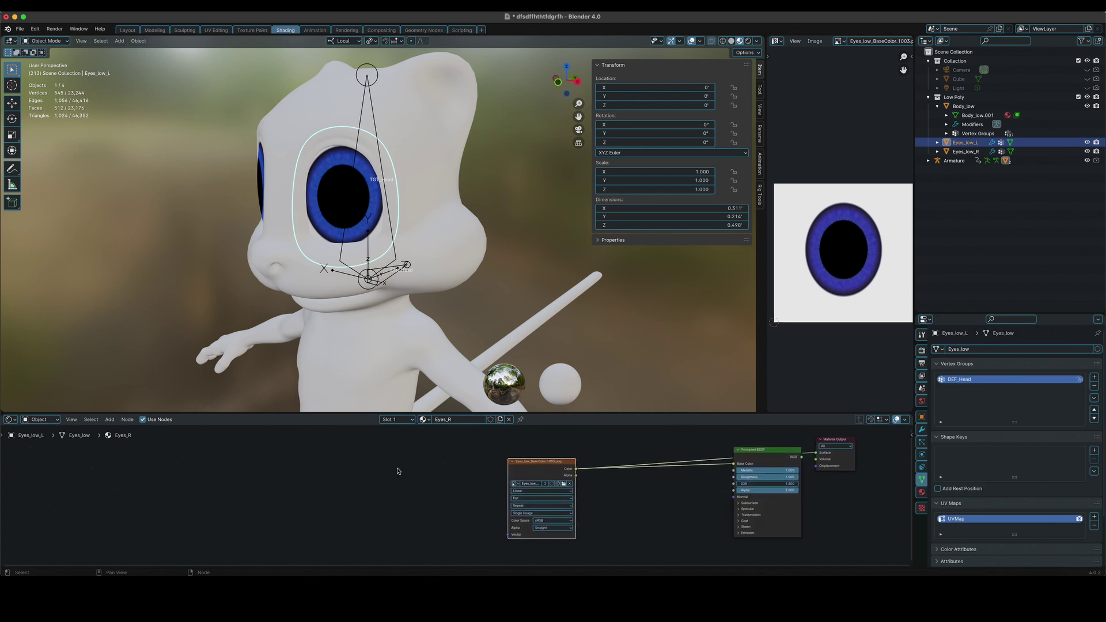
{"action": "scroll", "coordinate": [399, 466], "scroll_direction": "down", "scroll_amount": 2}
{"action": "key", "text": "shift+a"}
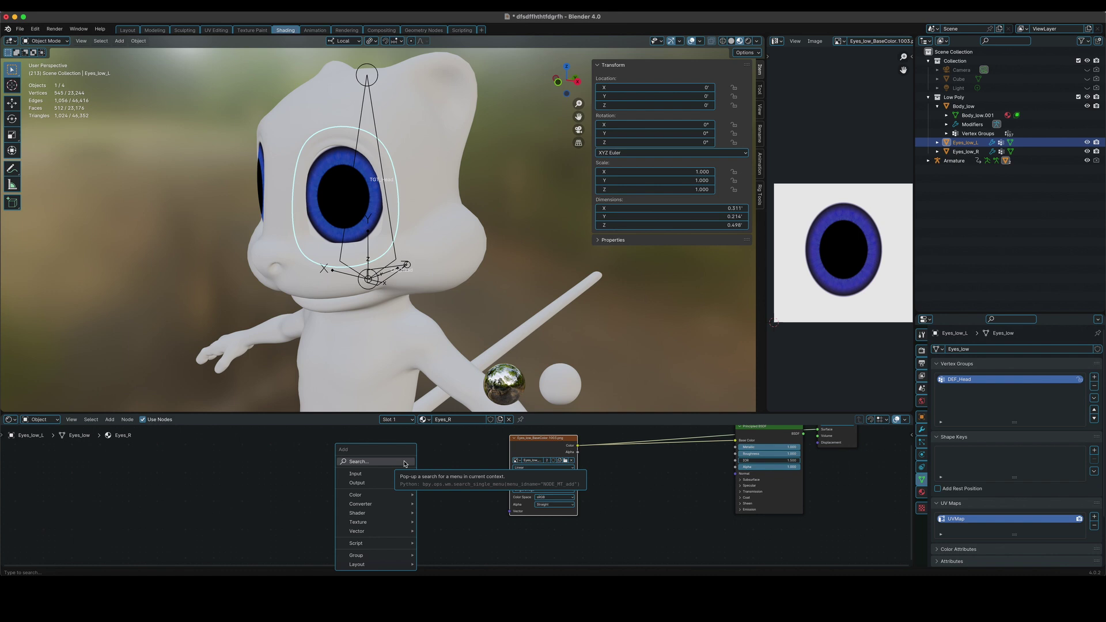
{"action": "left_click", "coordinate": [405, 464]}
{"action": "type", "text": "mapppi"}
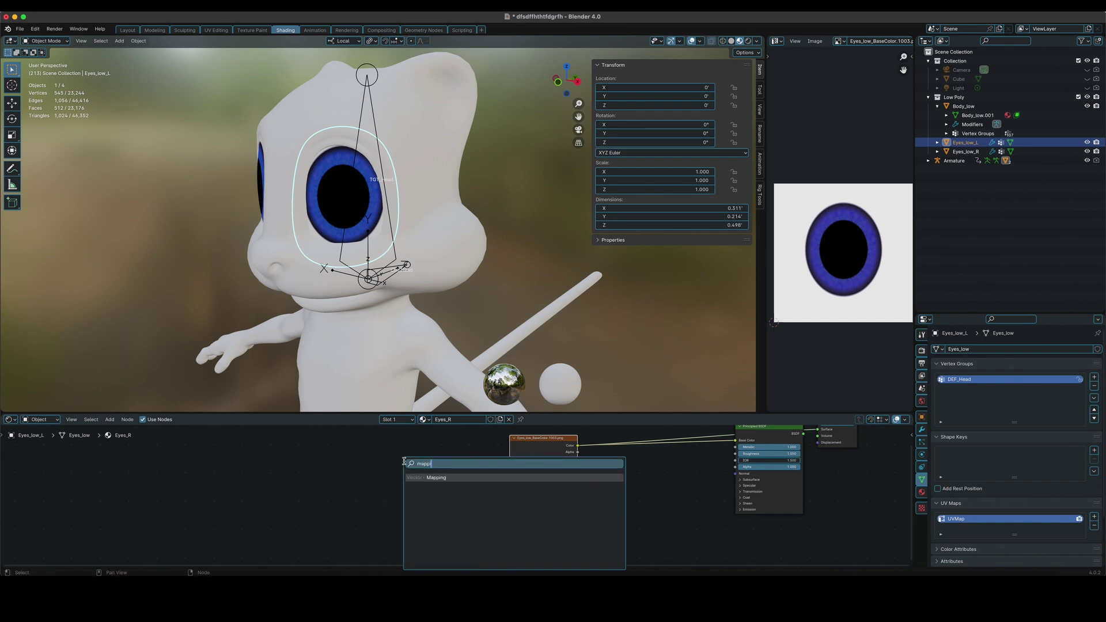
{"action": "key", "text": "Return"}
{"action": "left_click", "coordinate": [403, 461]}
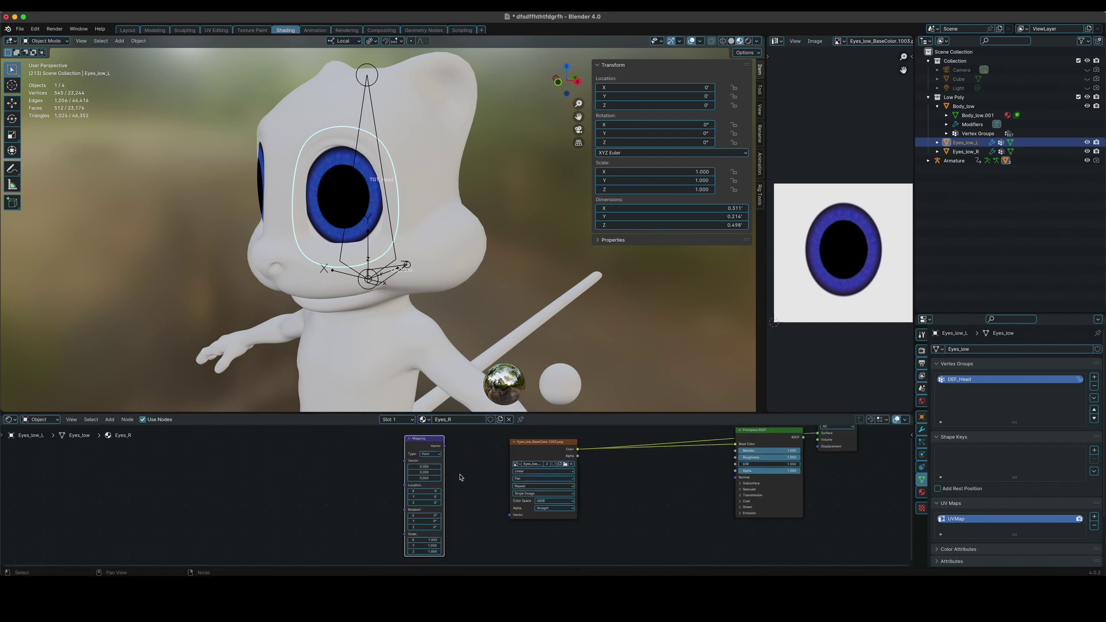
{"action": "left_click_drag", "start_coordinate": [436, 438], "coordinate": [501, 502]}
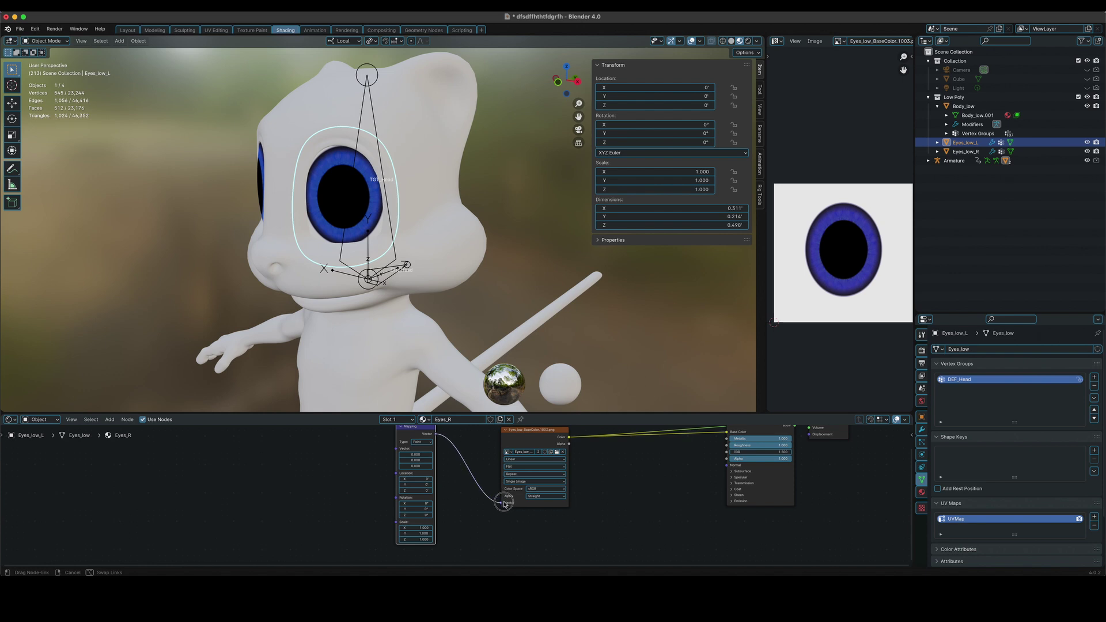
Step: Add a Texture Coordinate node and connect its UV output to the Mapping node's Vector input
{"action": "middle_click_drag", "start_coordinate": [386, 438], "coordinate": [479, 456]}
{"action": "key", "text": "shift+a"}
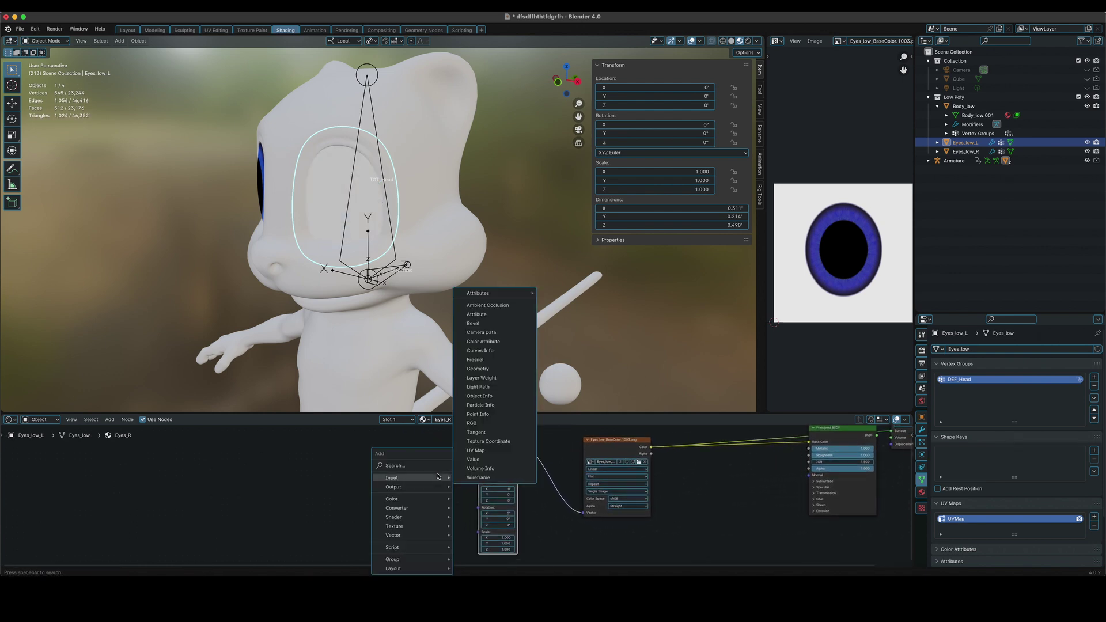
{"action": "type", "text": "tex"}
{"action": "scroll", "coordinate": [488, 557], "scroll_direction": "down", "scroll_amount": 8}
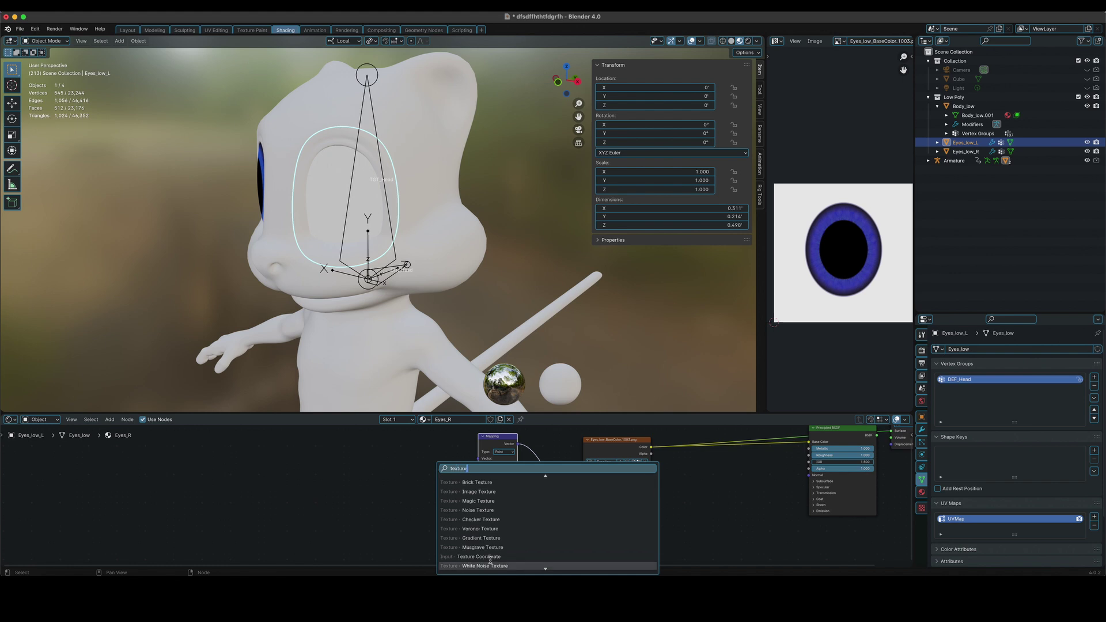
{"action": "left_click", "coordinate": [497, 518]}
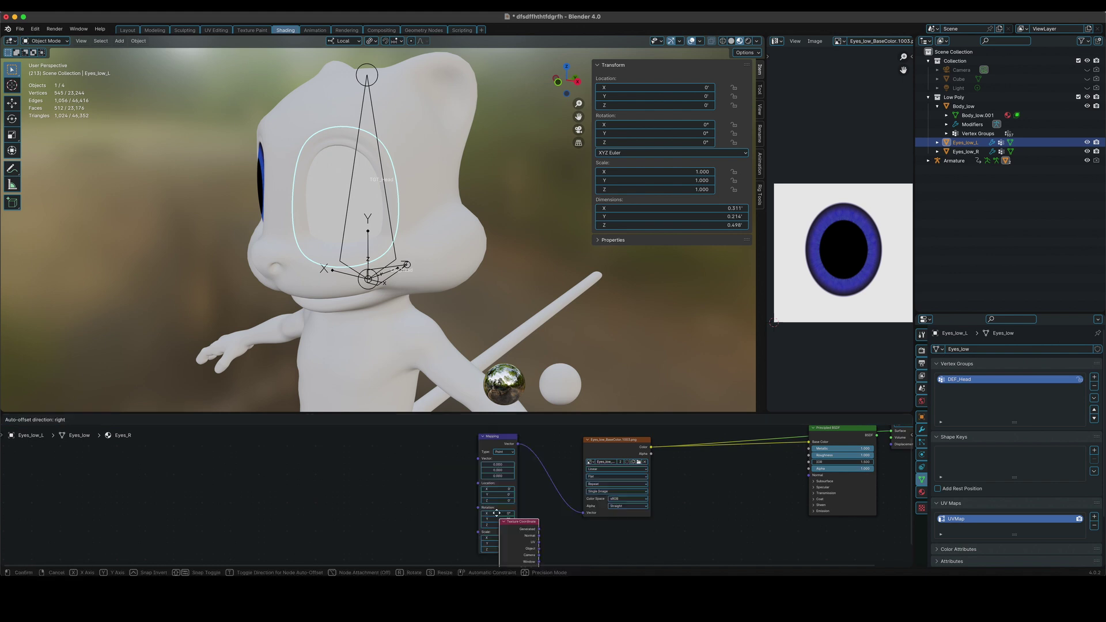
{"action": "left_click", "coordinate": [407, 458]}
{"action": "left_click_drag", "start_coordinate": [440, 466], "coordinate": [482, 461]}
Step: Inspect the UV layout of Eyes_low_L in Edit Mode
{"action": "key", "text": "Tab"}
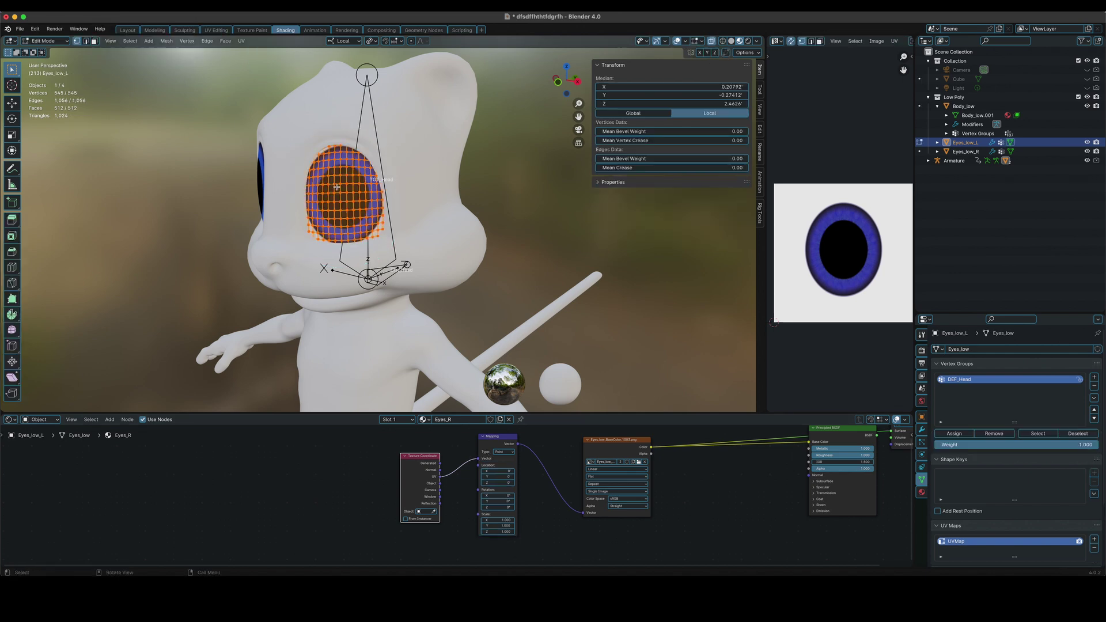
{"action": "scroll", "coordinate": [821, 252], "scroll_direction": "down", "scroll_amount": 4}
{"action": "scroll", "coordinate": [821, 252], "scroll_direction": "up", "scroll_amount": 2}
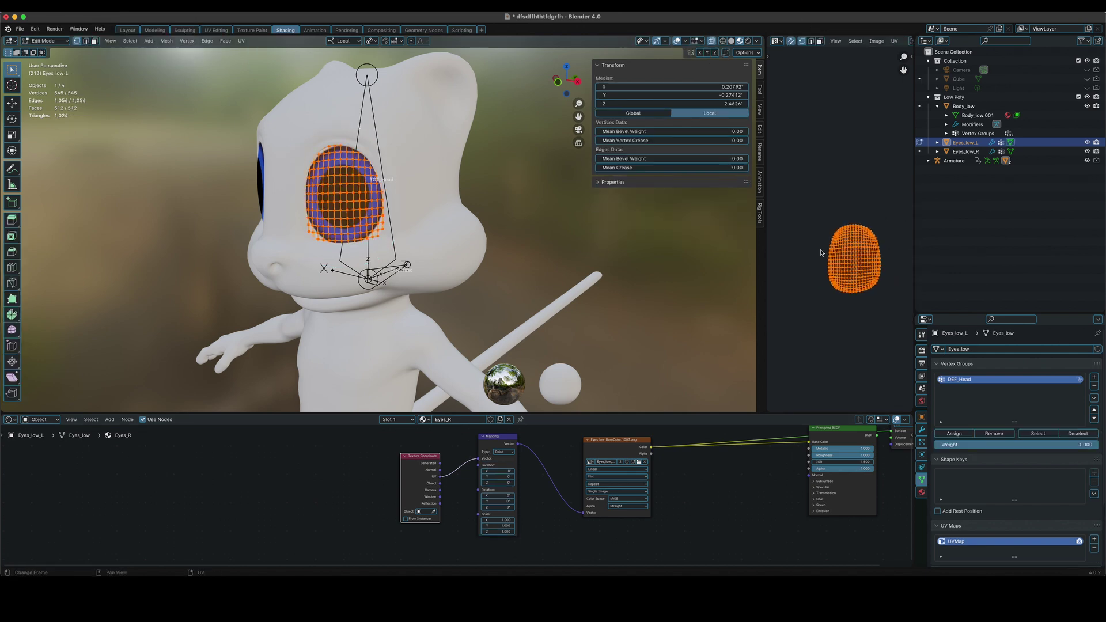
Step: Select all vertices of Eyes_low_R in Edit Mode and try moving its UV island towards the eye texture, cancelling the move
{"action": "key", "text": "Tab"}
{"action": "left_click", "coordinate": [258, 184]}
{"action": "key", "text": "Tab"}
{"action": "middle_click_drag", "start_coordinate": [258, 184], "coordinate": [295, 204]}
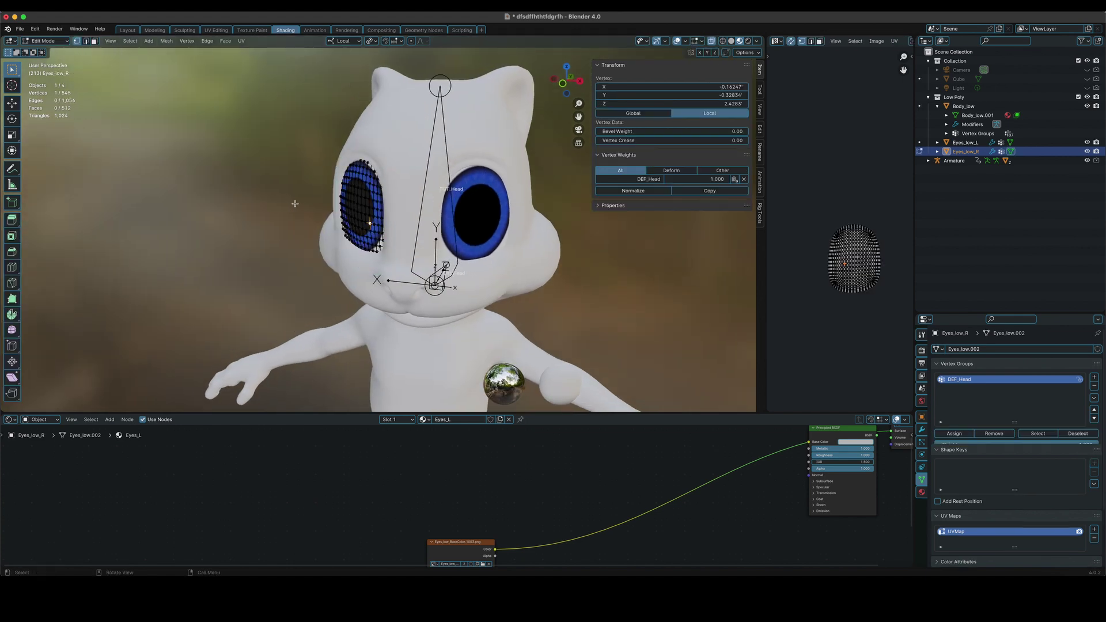
{"action": "key", "text": "a"}
{"action": "scroll", "coordinate": [802, 309], "scroll_direction": "down", "scroll_amount": 3}
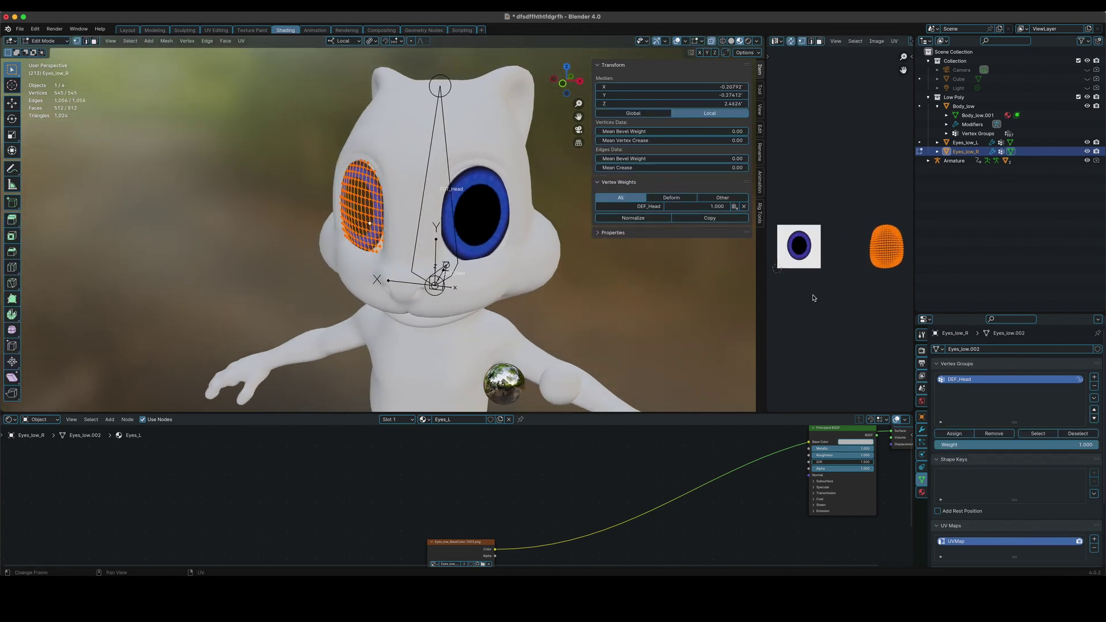
{"action": "scroll", "coordinate": [841, 285], "scroll_direction": "up", "scroll_amount": 1}
{"action": "key", "text": "g"}
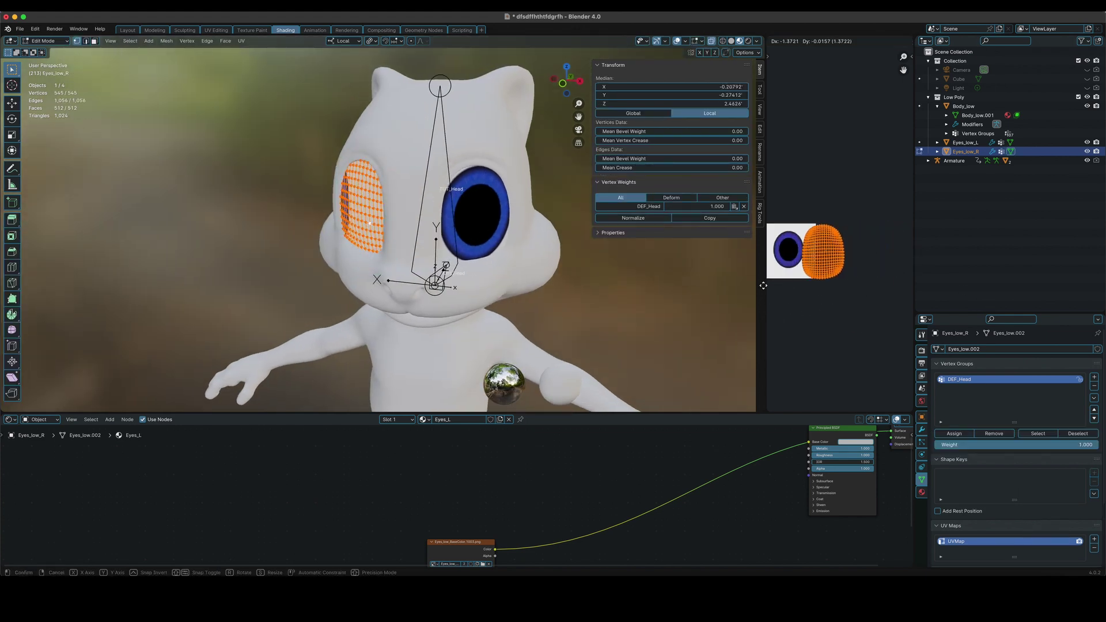
{"action": "right_click", "coordinate": [889, 287]}
{"action": "middle_click_drag", "start_coordinate": [489, 304], "coordinate": [464, 285]}
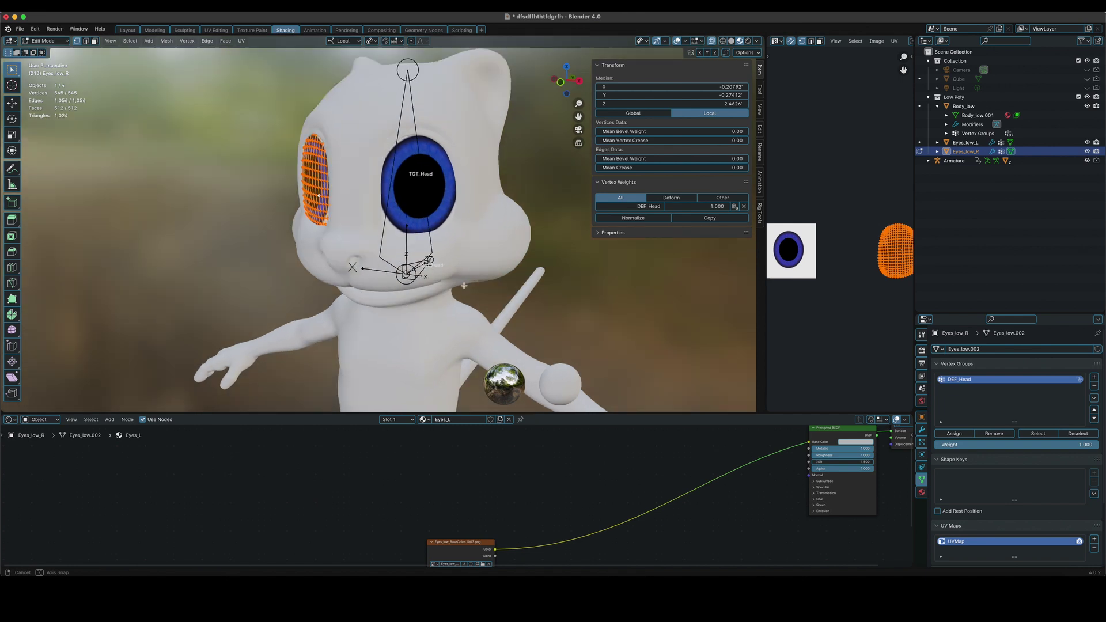
Step: Return to Object Mode with Eyes_low_L selected, split the Shader Editor in two, and pin the Eyes_R material in the new area
{"action": "key", "text": "Tab"}
{"action": "left_click", "coordinate": [416, 274]}
{"action": "key", "text": "ctrl+Tab"}
{"action": "key", "text": "ctrl+Tab"}
{"action": "left_click", "coordinate": [439, 216]}
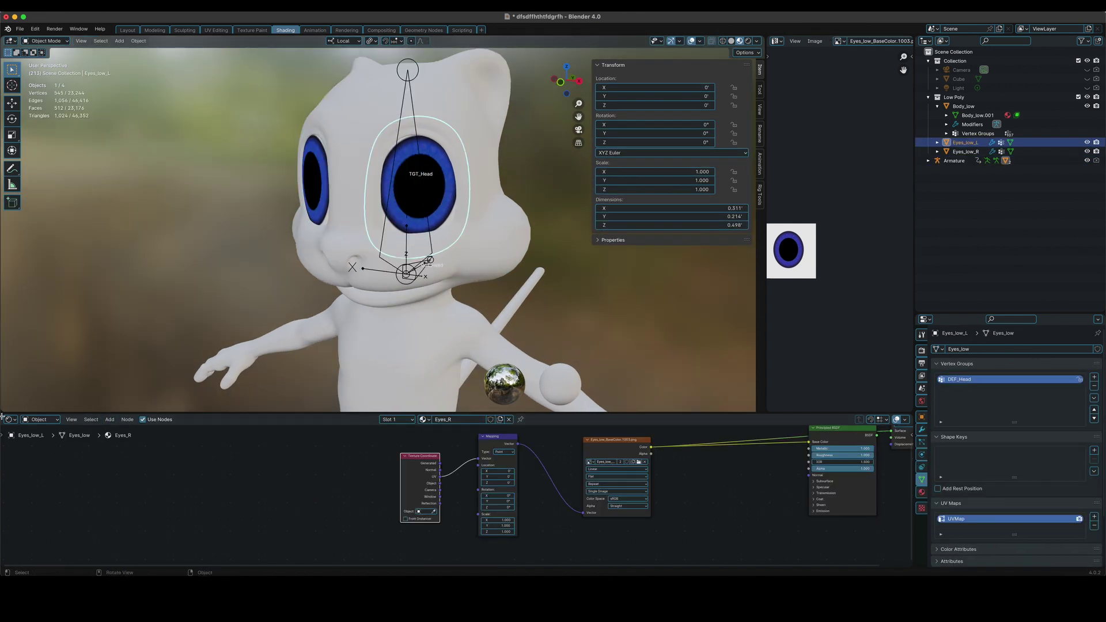
{"action": "left_click_drag", "start_coordinate": [3, 415], "coordinate": [469, 451]}
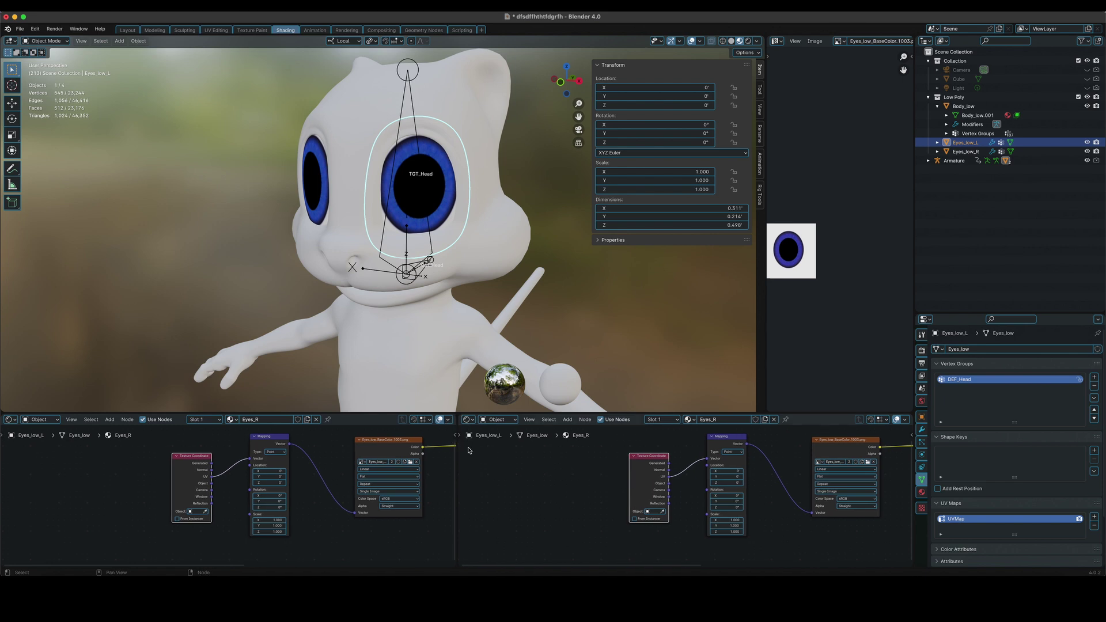
{"action": "left_click", "coordinate": [786, 420]}
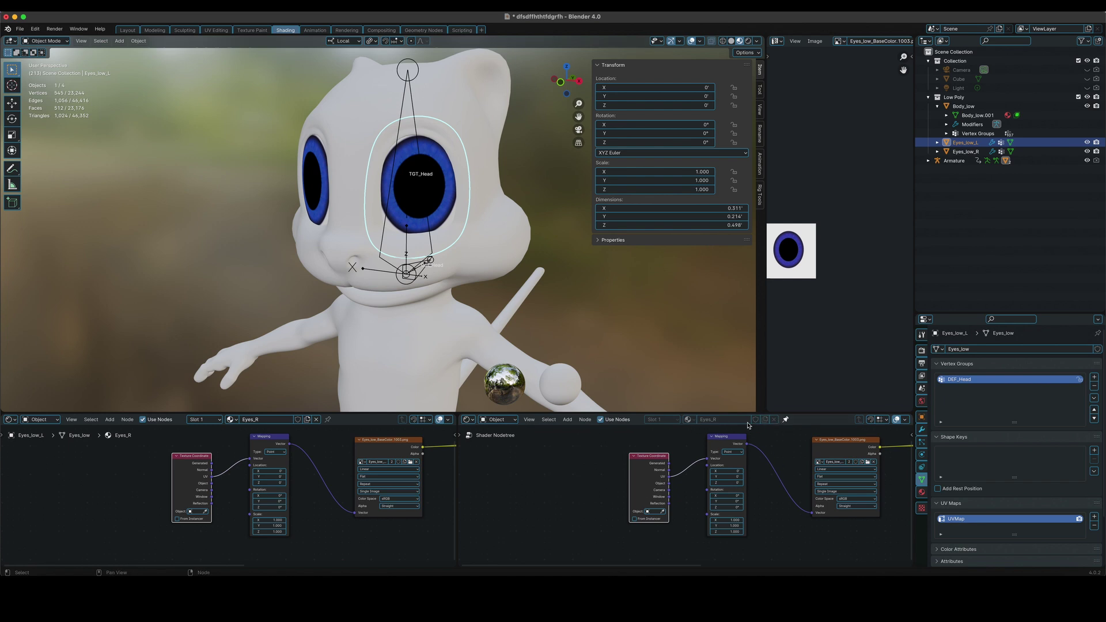
Step: Select Eyes_low_R, pin its Eyes_L material in the other Shader Editor, and shift that material's image texture node to make room
{"action": "left_click", "coordinate": [321, 217]}
{"action": "middle_click_drag", "start_coordinate": [268, 504], "coordinate": [276, 430]}
{"action": "scroll", "coordinate": [276, 430], "scroll_direction": "down", "scroll_amount": 1}
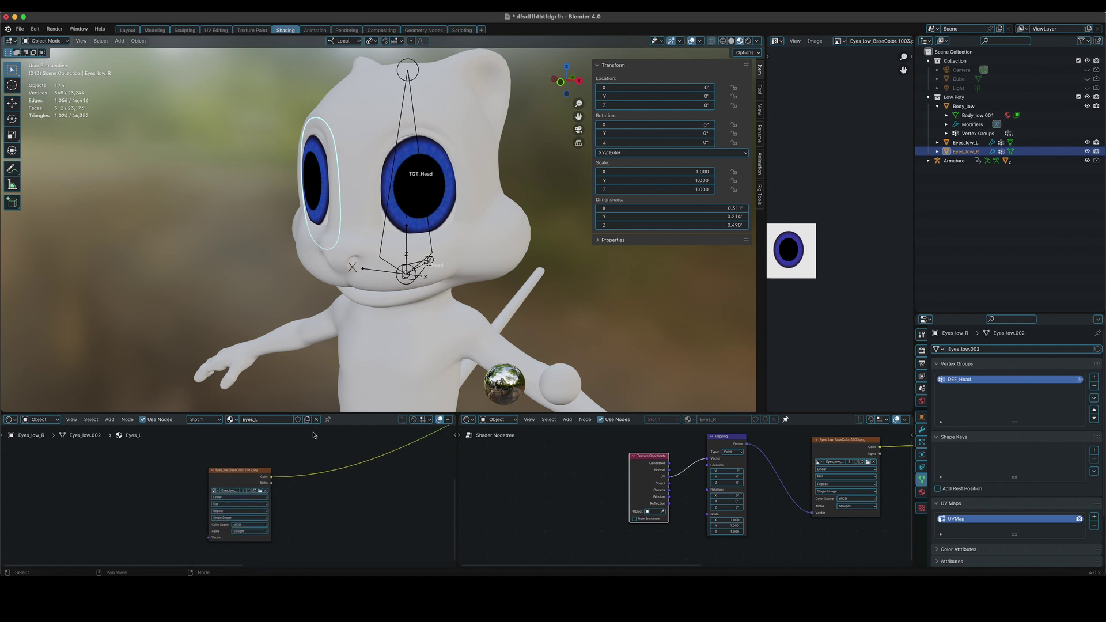
{"action": "left_click", "coordinate": [328, 420]}
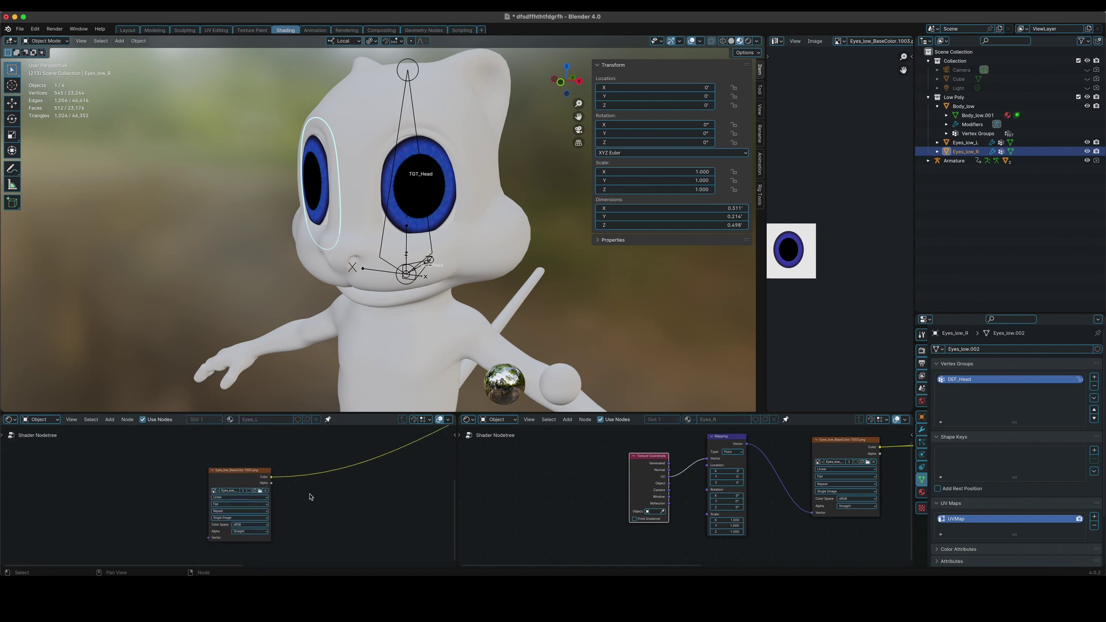
{"action": "left_click", "coordinate": [259, 467]}
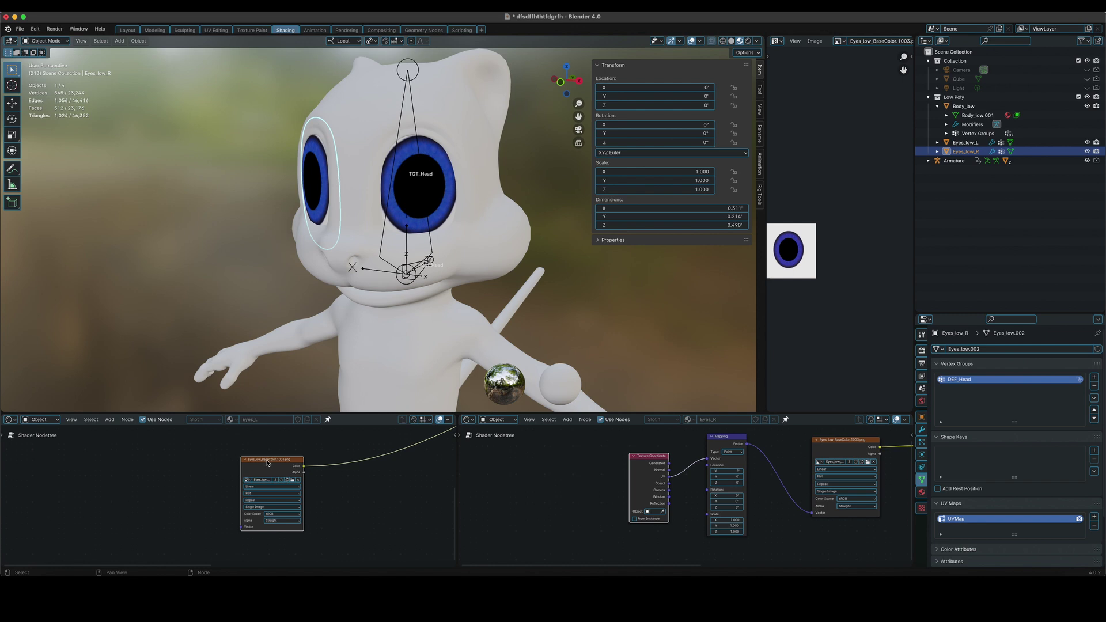
Step: Add Texture Coordinate and Mapping nodes to the Eyes_L material's image texture and keep the Eyes_R Mapping type at Point
{"action": "left_click", "coordinate": [269, 462]}
{"action": "key", "text": "ctrl+t"}
{"action": "mouse_move", "coordinate": [257, 512]}
{"action": "middle_mouse_down"}
{"action": "mouse_move", "coordinate": [273, 502]}
{"action": "mouse_move", "coordinate": [259, 514]}
{"action": "middle_mouse_up"}
{"action": "left_click", "coordinate": [191, 451]}
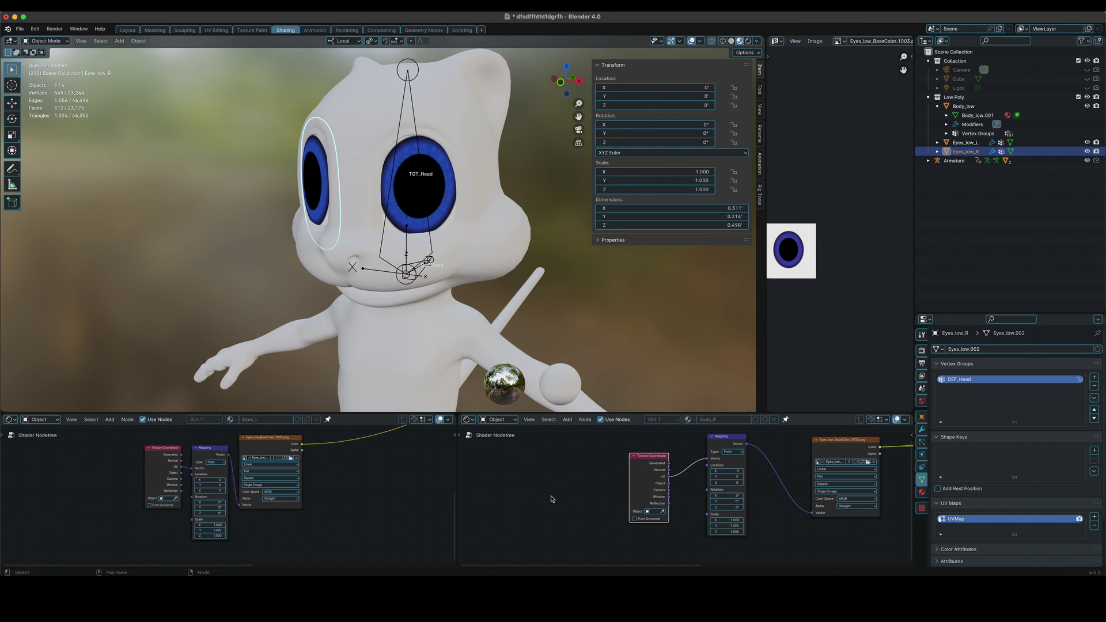
{"action": "scroll", "coordinate": [548, 499], "scroll_direction": "right", "scroll_amount": 2}
{"action": "scroll", "coordinate": [166, 466], "scroll_direction": "up", "scroll_amount": 2}
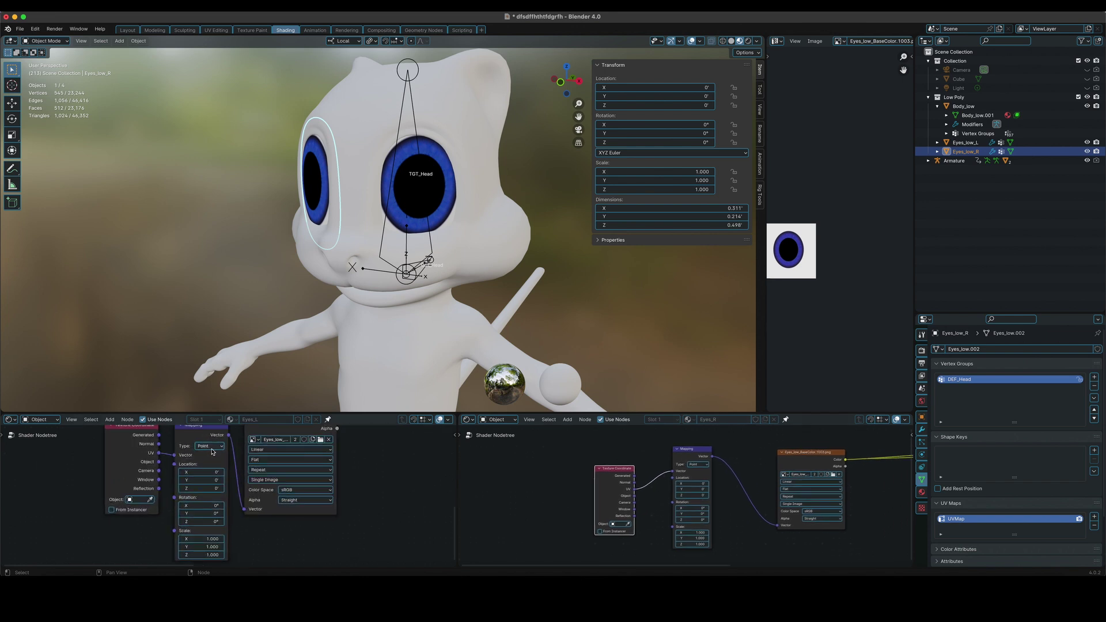
{"action": "left_click", "coordinate": [698, 464]}
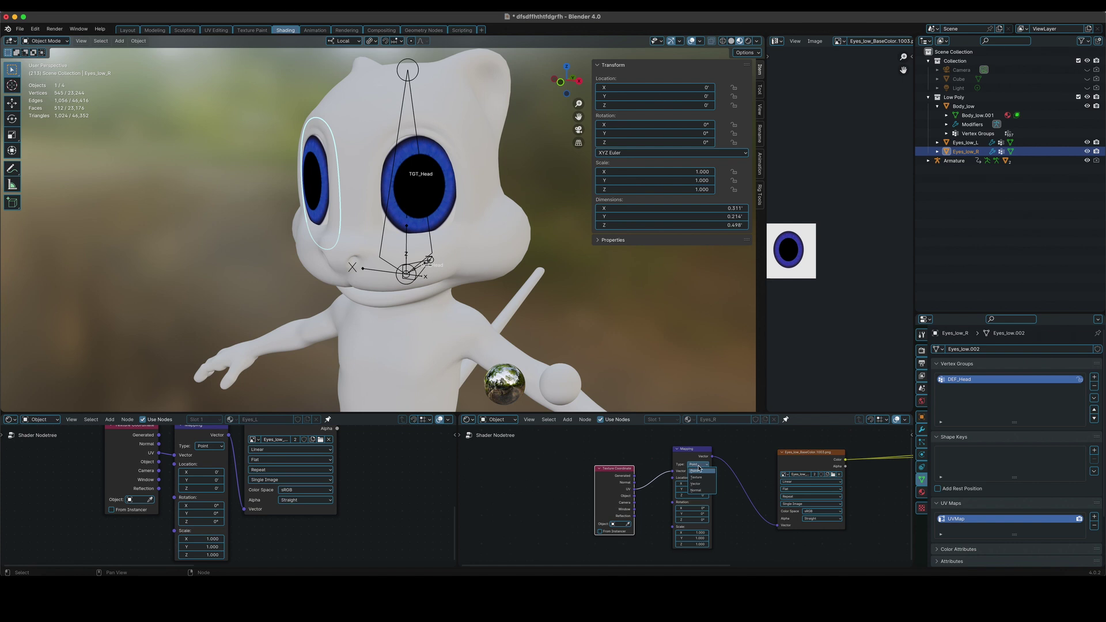
{"action": "left_click", "coordinate": [699, 467]}
{"action": "scroll", "coordinate": [373, 476], "scroll_direction": "down", "scroll_amount": 3}
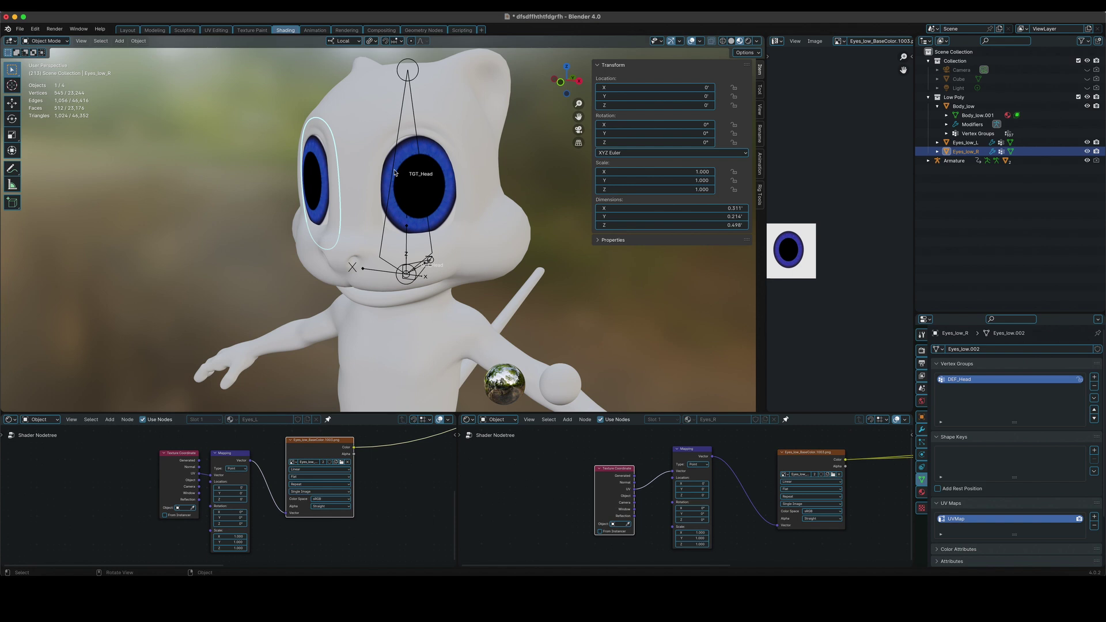
Step: Select the armature from the front of the character and switch it to Pose Mode with the TGT_Head bone active
{"action": "left_click", "coordinate": [405, 223]}
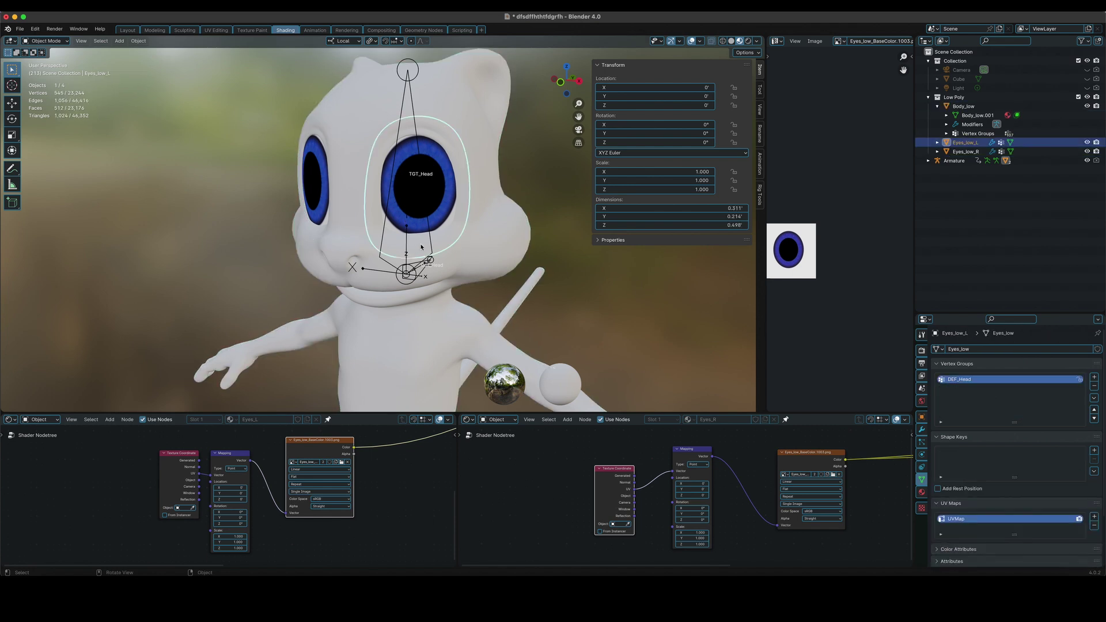
{"action": "middle_click_drag", "start_coordinate": [405, 223], "coordinate": [437, 271]}
{"action": "scroll", "coordinate": [422, 247], "scroll_direction": "down", "scroll_amount": 3}
{"action": "key", "text": "KP_1"}
{"action": "scroll", "coordinate": [437, 270], "scroll_direction": "down", "scroll_amount": 3}
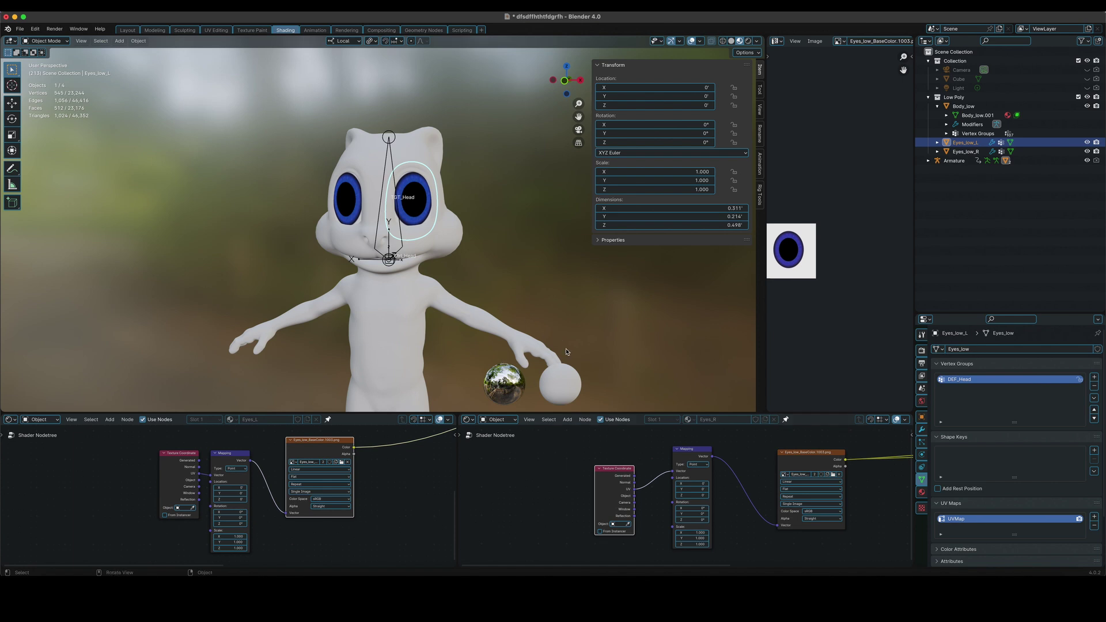
{"action": "left_click", "coordinate": [391, 137]}
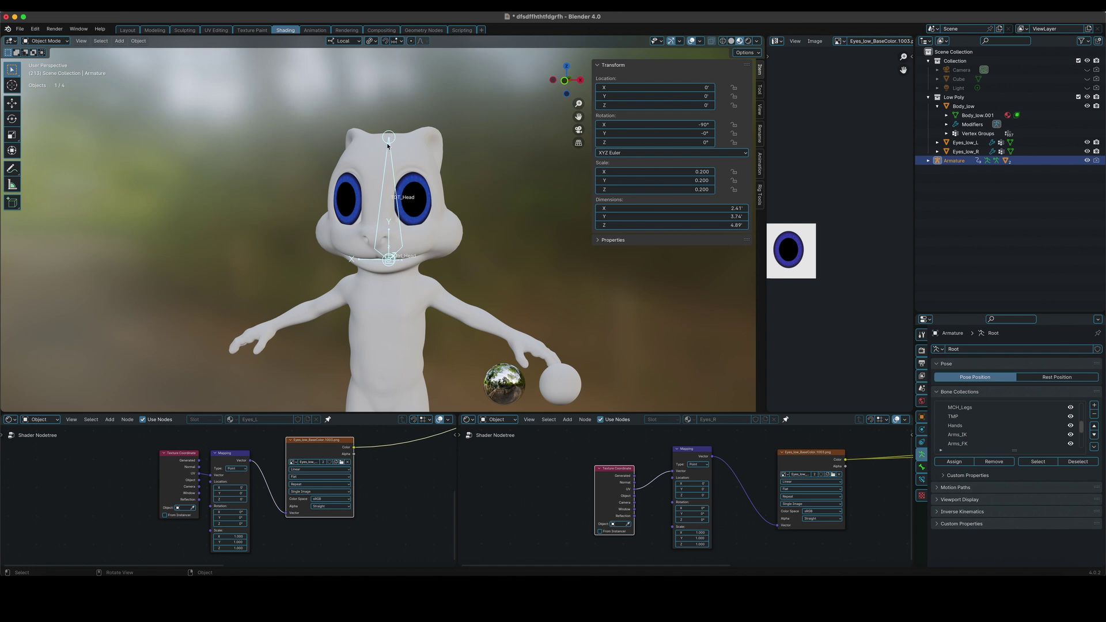
{"action": "key", "text": "ctrl+Tab"}
{"action": "middle_click_drag", "start_coordinate": [410, 210], "coordinate": [383, 204]}
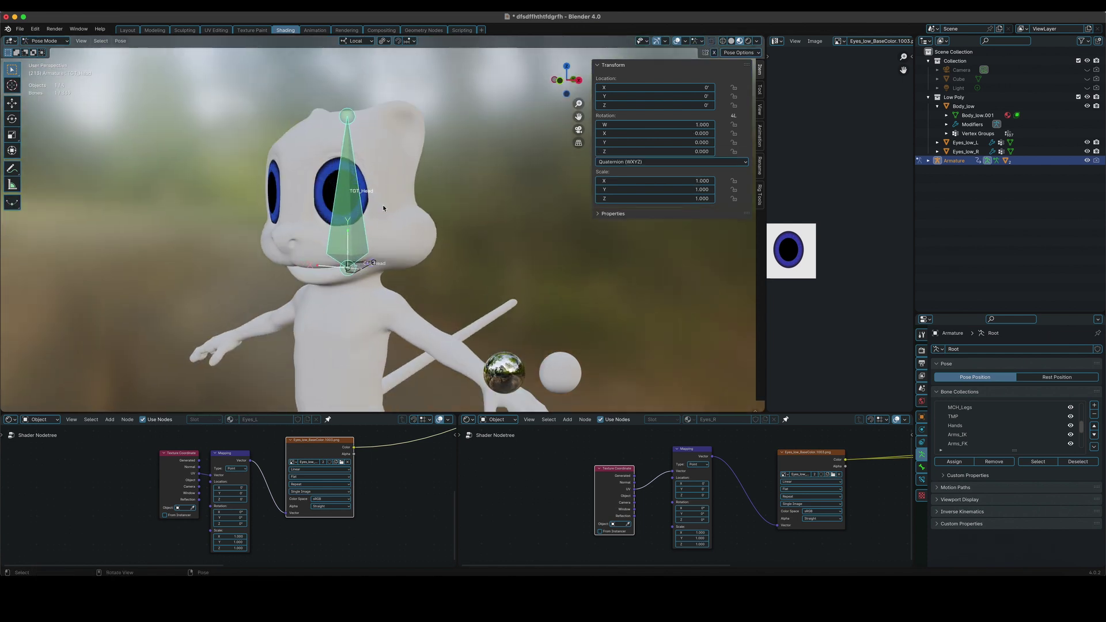
Step: Snap the 3D cursor to the TGT_Head bone in Pose Mode
{"action": "key", "text": "shift+s"}
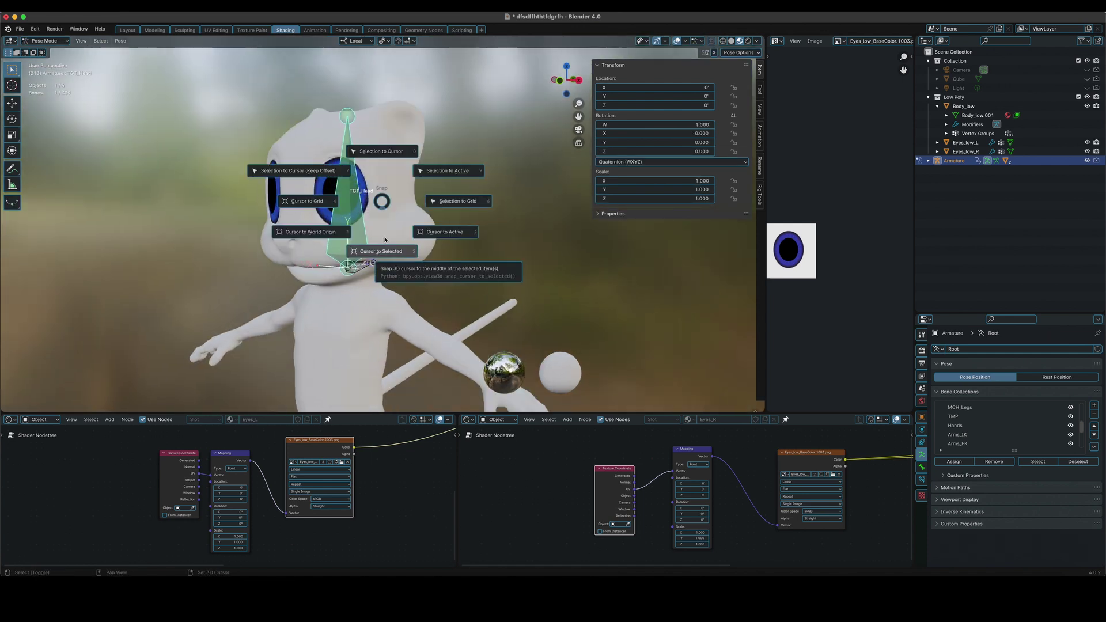
{"action": "left_click", "coordinate": [384, 253]}
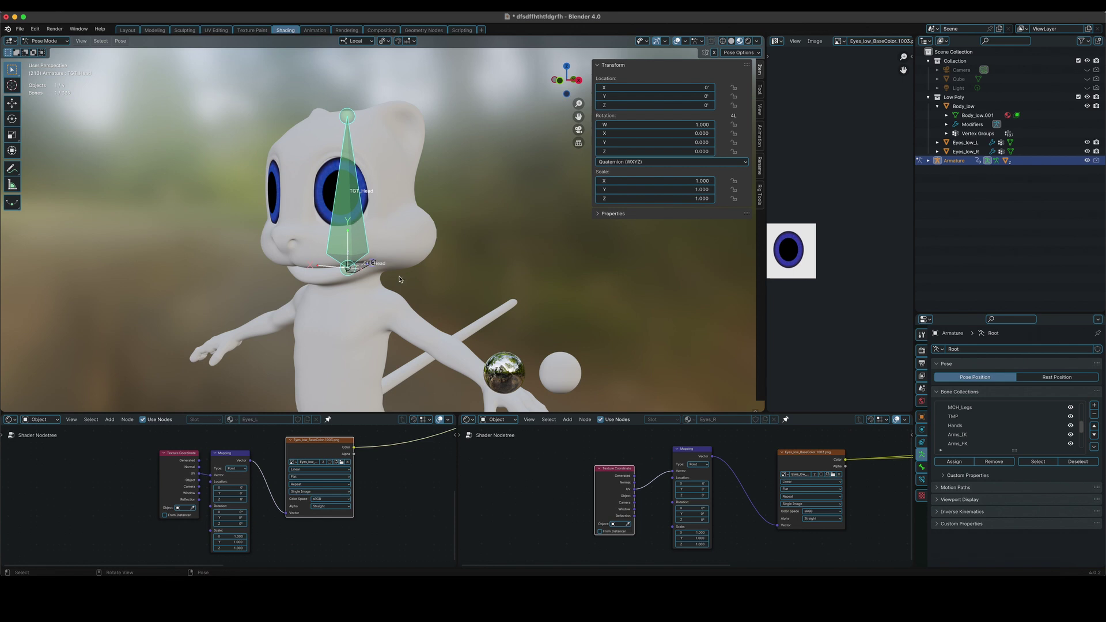
{"action": "middle_click_drag", "start_coordinate": [400, 277], "coordinate": [428, 271]}
{"action": "scroll", "coordinate": [420, 262], "scroll_direction": "up", "scroll_amount": 5}
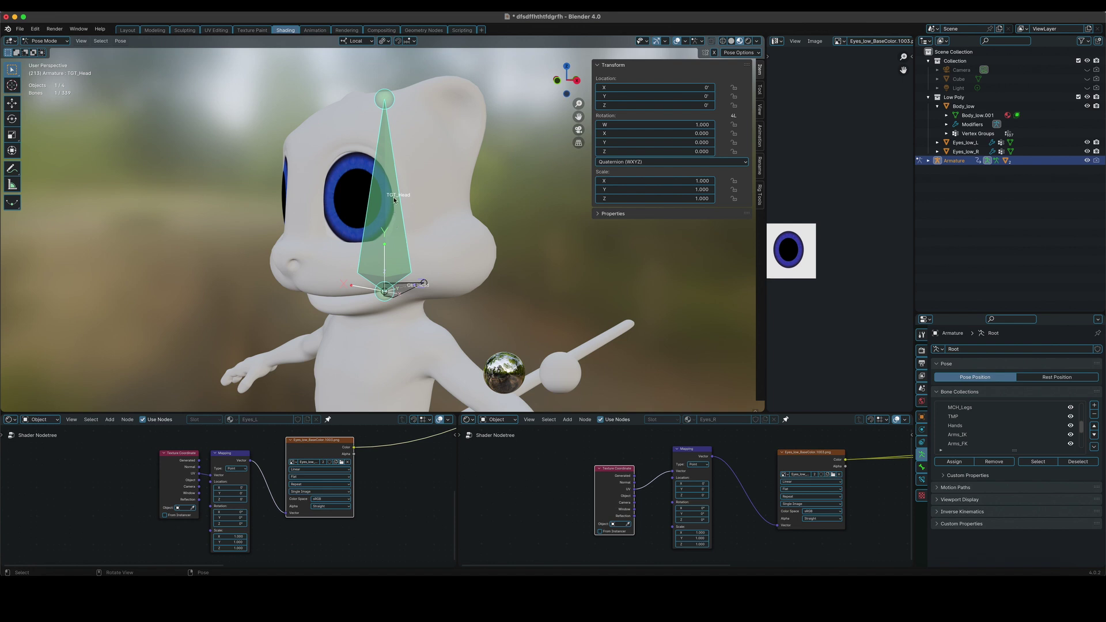
{"action": "key", "text": "shift+s"}
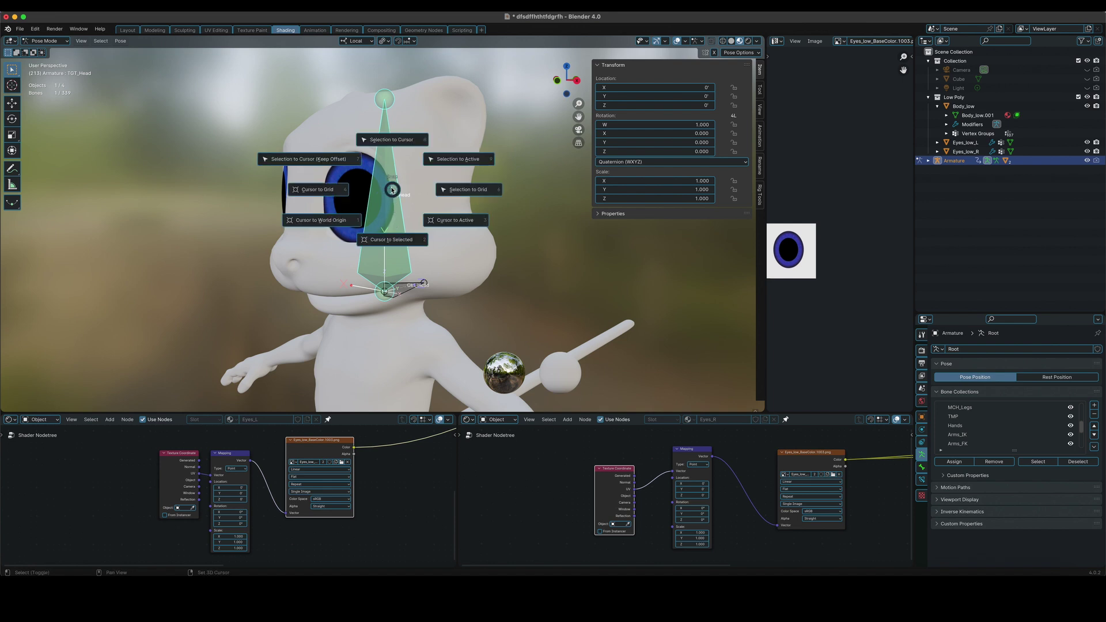
{"action": "left_click", "coordinate": [396, 243]}
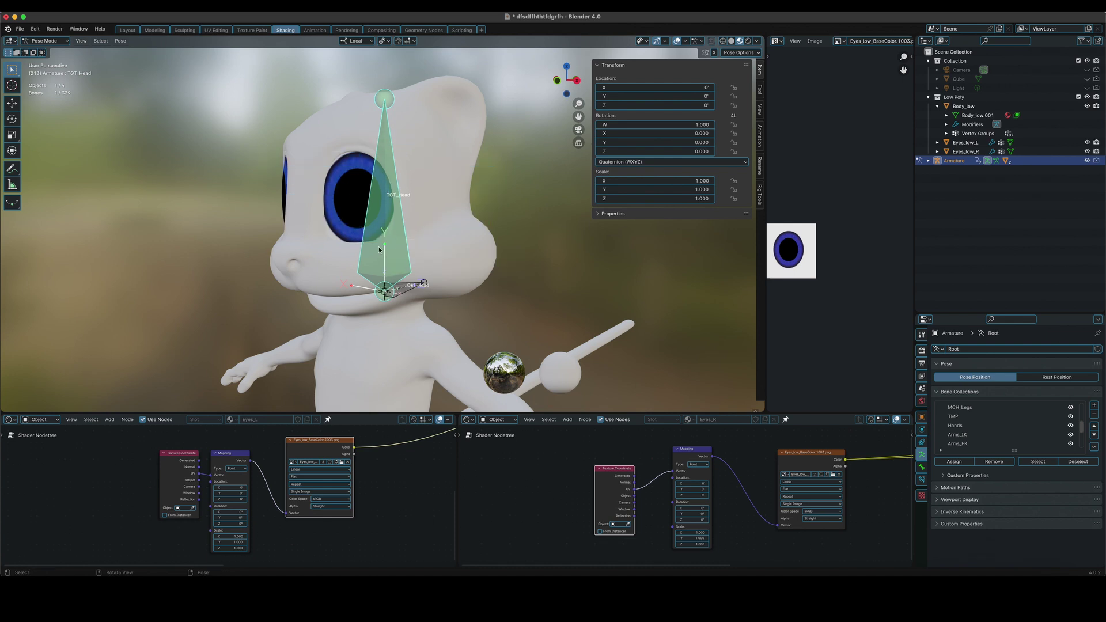
Step: Enter Edit Mode on the armature and snap the 3D cursor to the middle of the selected TGT_Head bone
{"action": "key", "text": "Tab"}
{"action": "key", "text": "shift+s"}
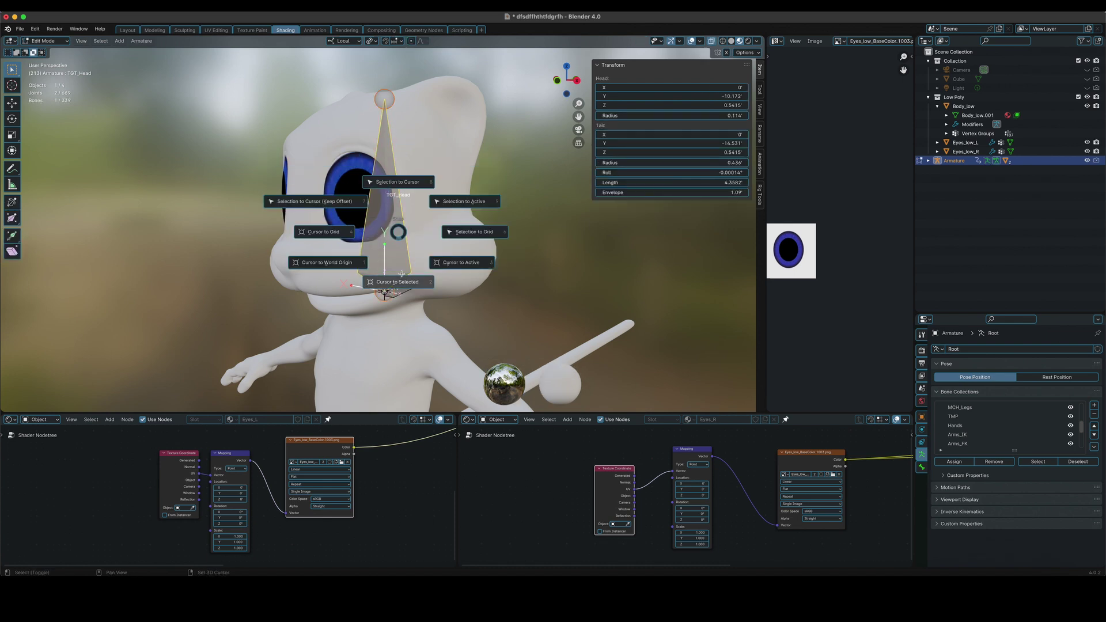
{"action": "left_click", "coordinate": [402, 274]}
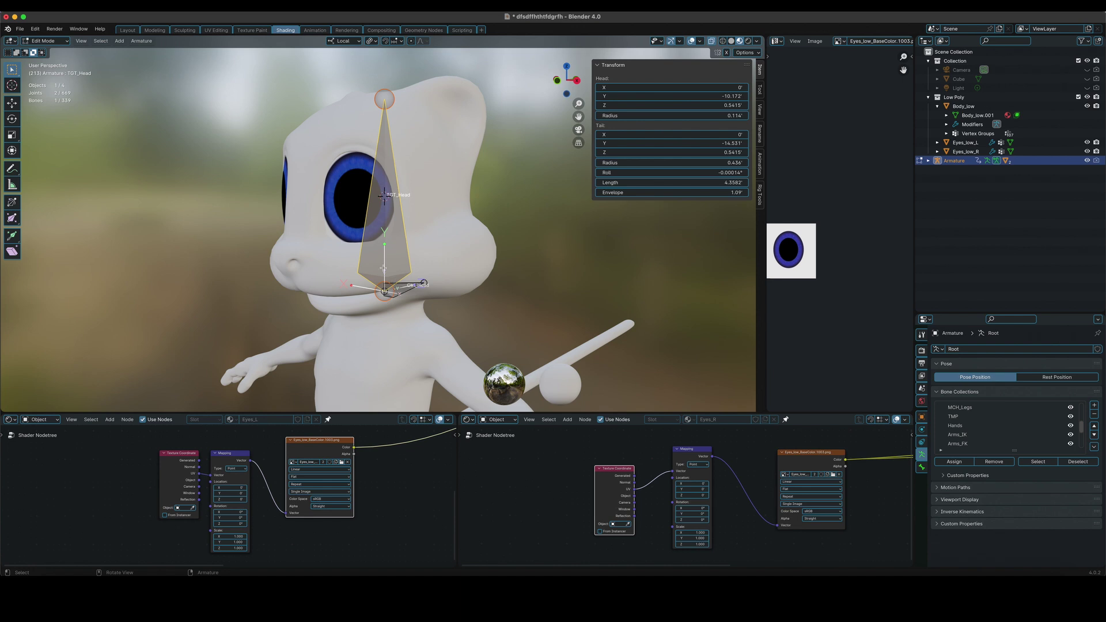
Step: Add a bone at the 3D cursor inside the head in the right orthographic view
{"action": "scroll", "coordinate": [400, 232], "scroll_direction": "up", "scroll_amount": 4}
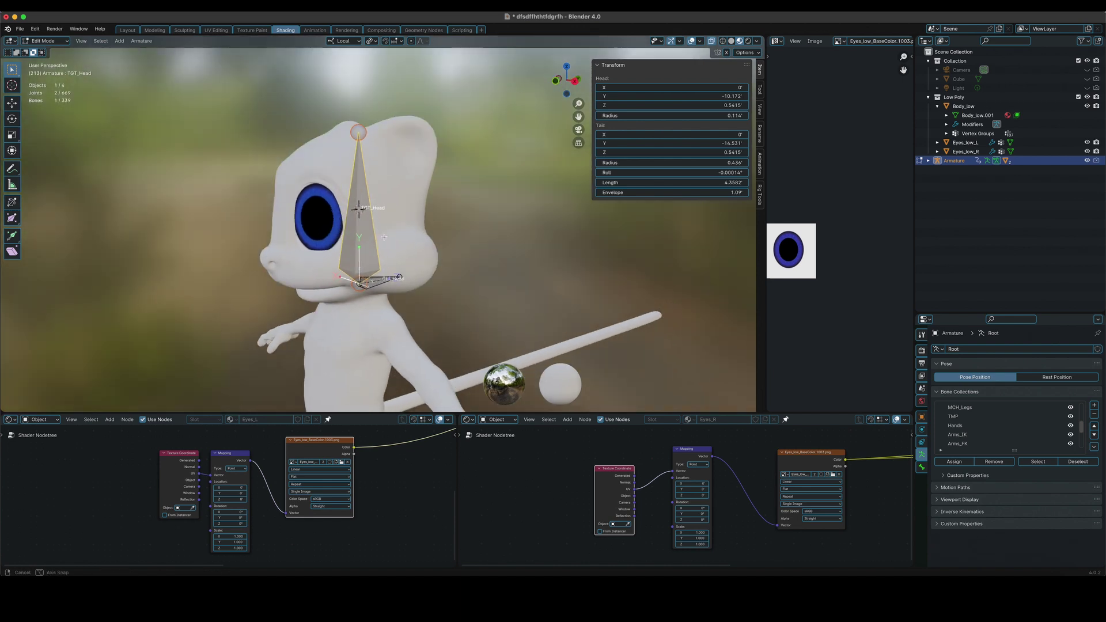
{"action": "key", "text": "KP_3"}
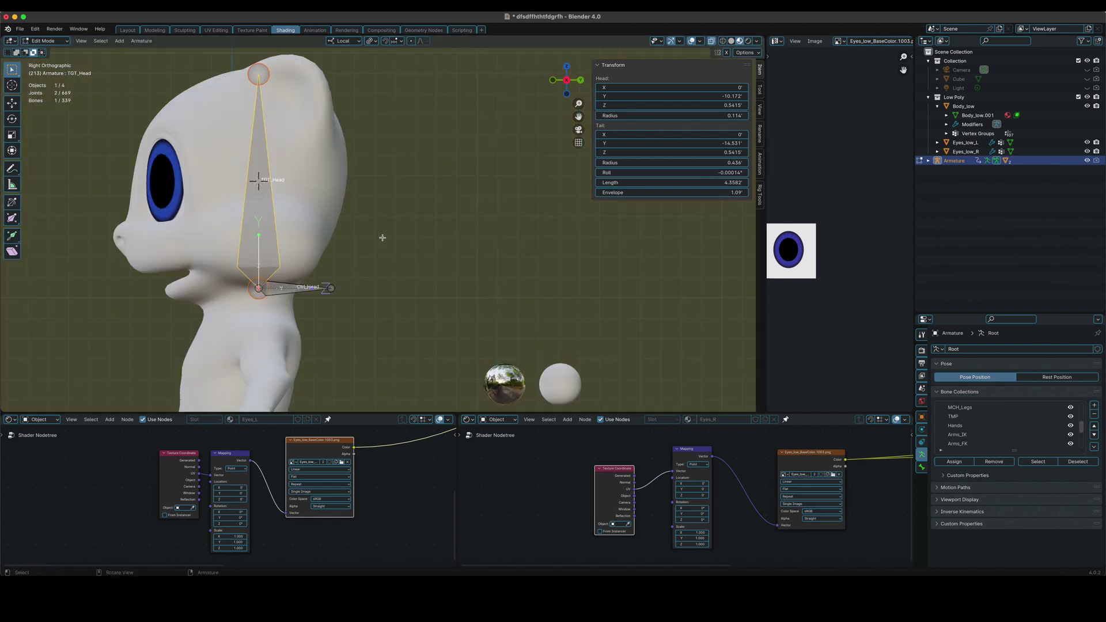
{"action": "middle_click_drag", "start_coordinate": [272, 235], "coordinate": [453, 266], "text": "shift"}
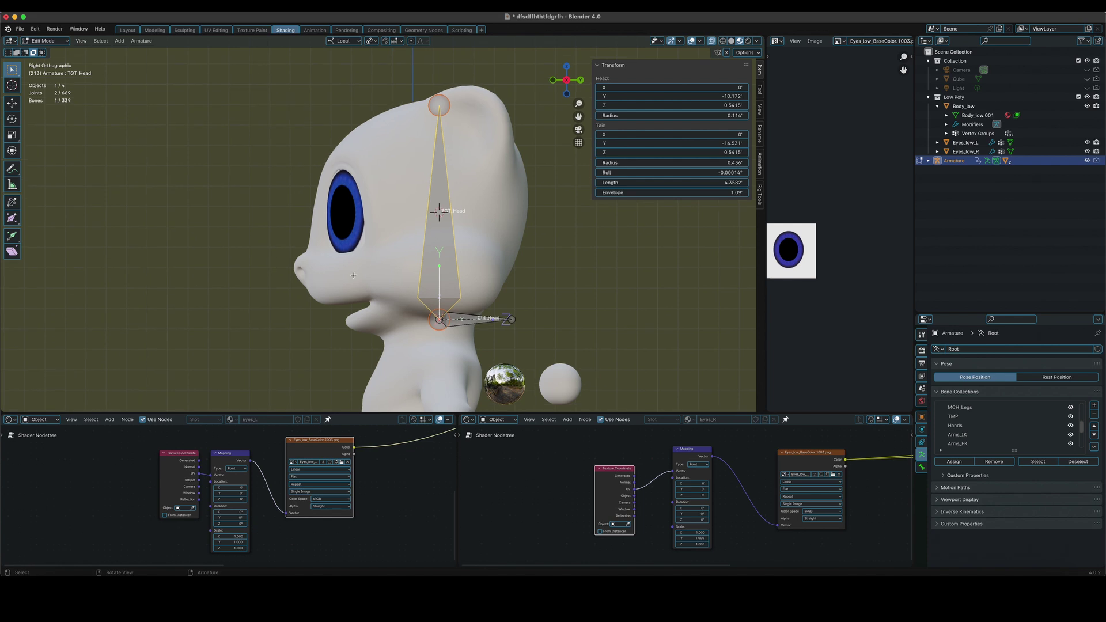
{"action": "key", "text": "shift+a"}
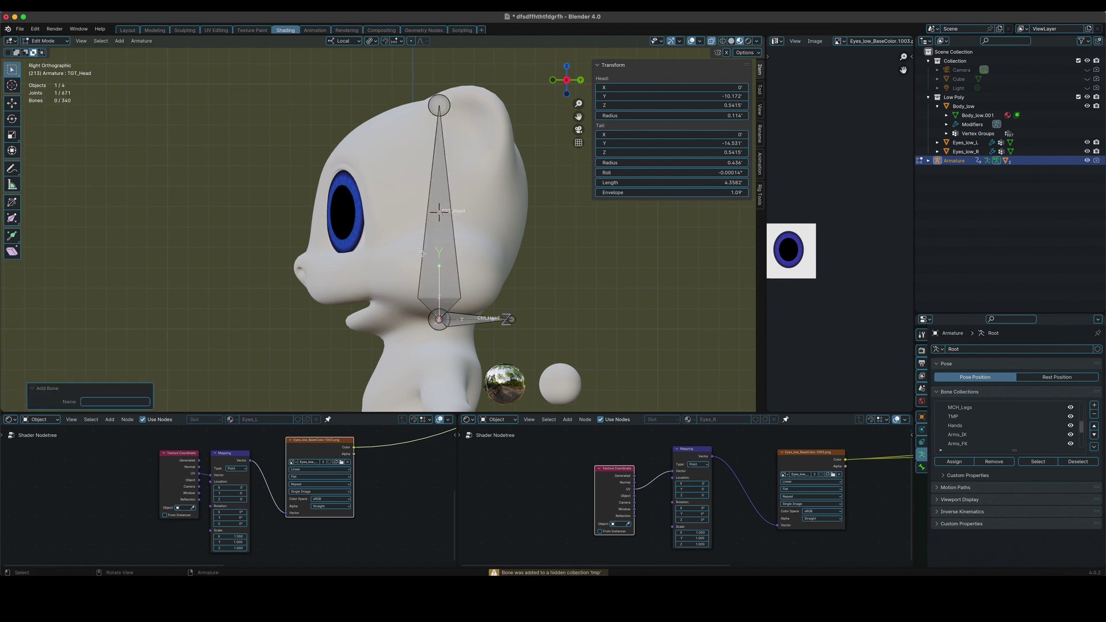
{"action": "scroll", "coordinate": [423, 254], "scroll_direction": "down", "scroll_amount": 5}
{"action": "scroll", "coordinate": [673, 324], "scroll_direction": "up", "scroll_amount": 4}
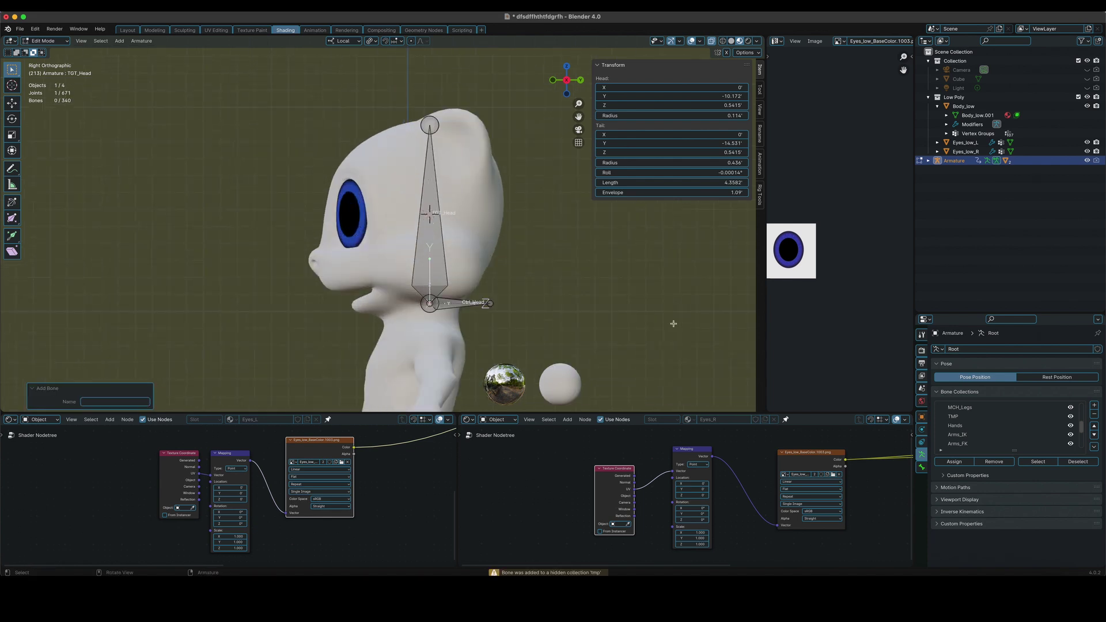
Step: Make DEF the active bone collection and add another bone at the 3D cursor
{"action": "scroll", "coordinate": [1005, 435], "scroll_direction": "up", "scroll_amount": 9}
{"action": "left_click", "coordinate": [992, 407]}
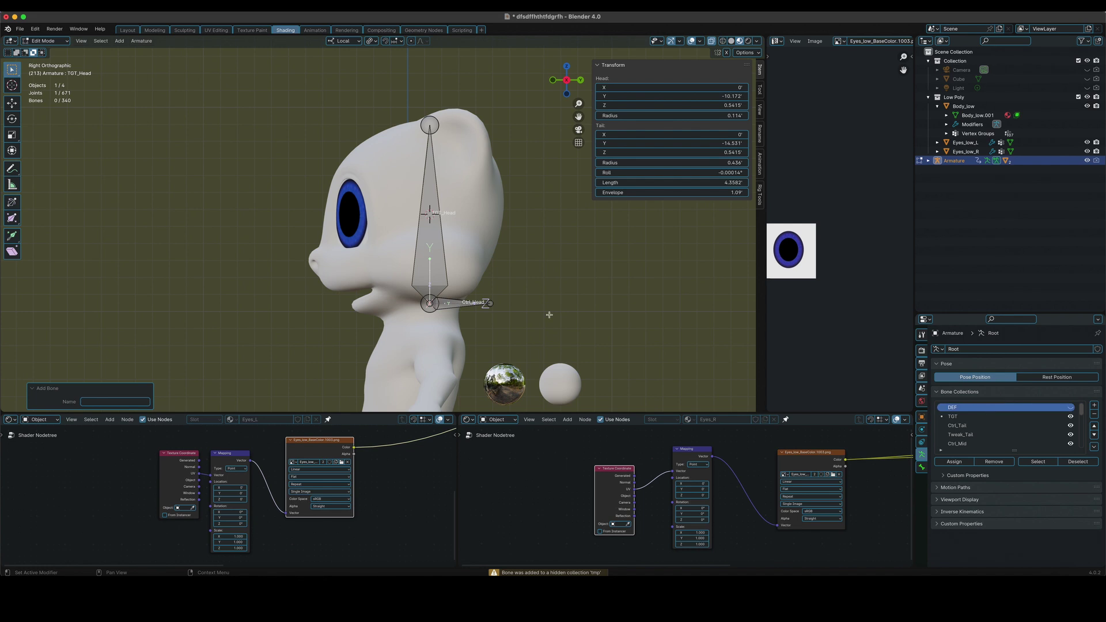
{"action": "key", "text": "shift+a"}
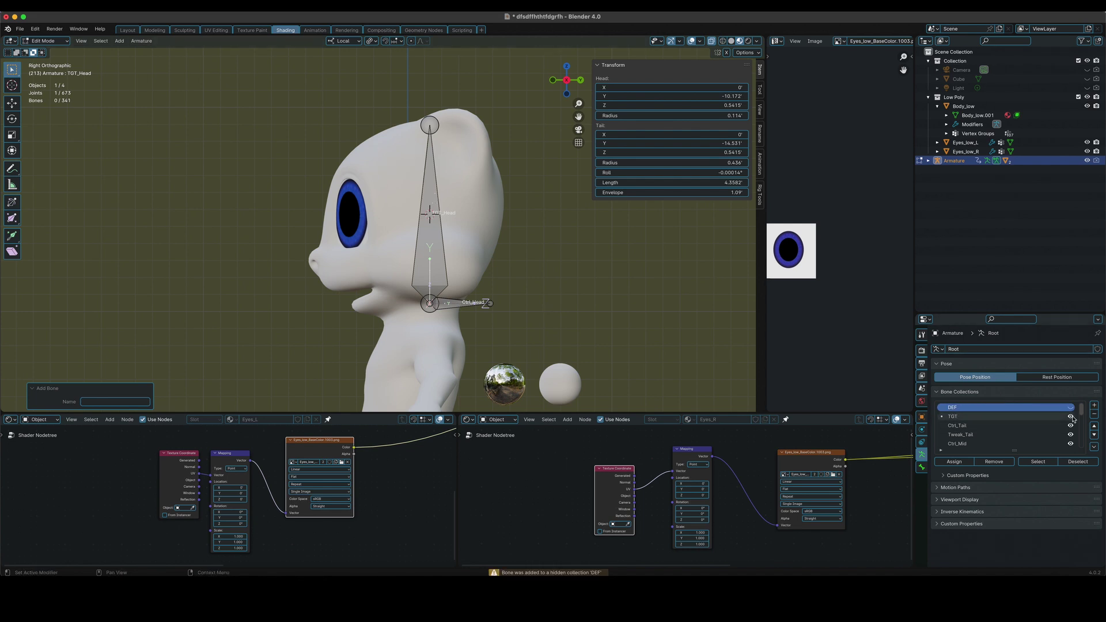
Step: Make TGT the active bone collection, add a bone at the 3D cursor, and delete that bone
{"action": "left_click", "coordinate": [954, 416]}
{"action": "key", "text": "shift+a"}
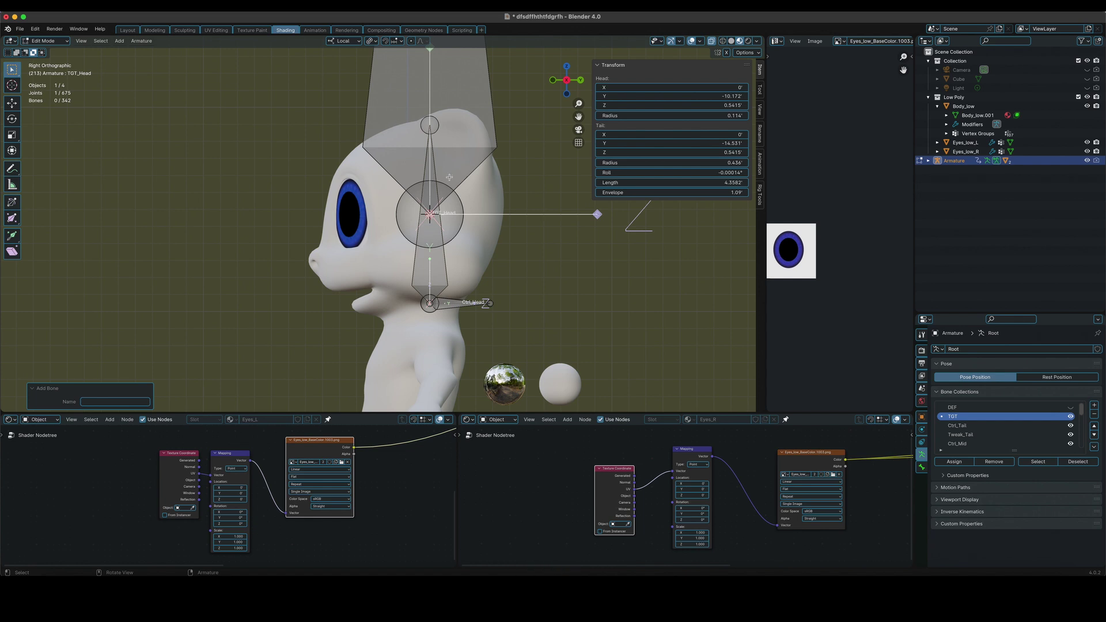
{"action": "left_click", "coordinate": [375, 117]}
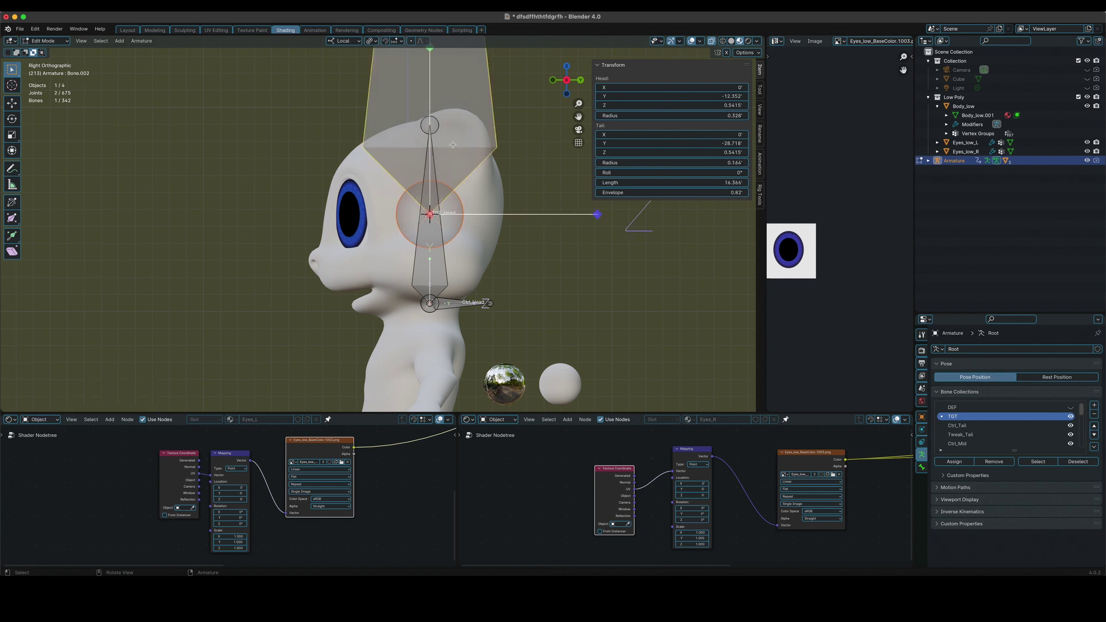
{"action": "key", "text": "x"}
{"action": "left_click", "coordinate": [453, 148]}
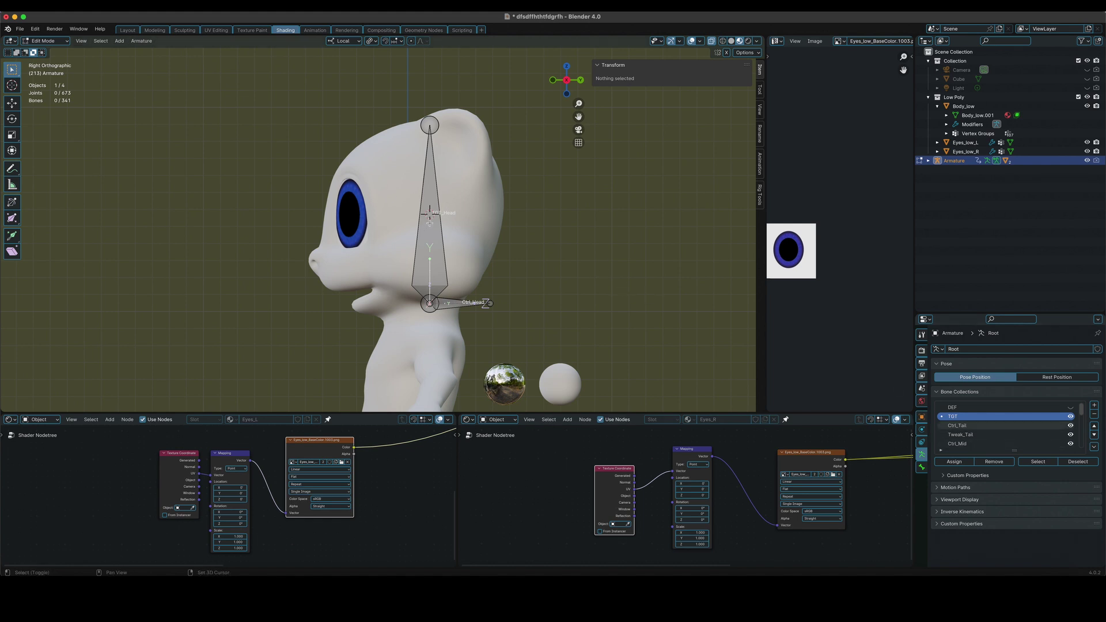
Step: Add a new bone to the TGT collection at the 3D cursor and delete the duplicate Bone.002
{"action": "key", "text": "shift+a"}
{"action": "key", "text": "x"}
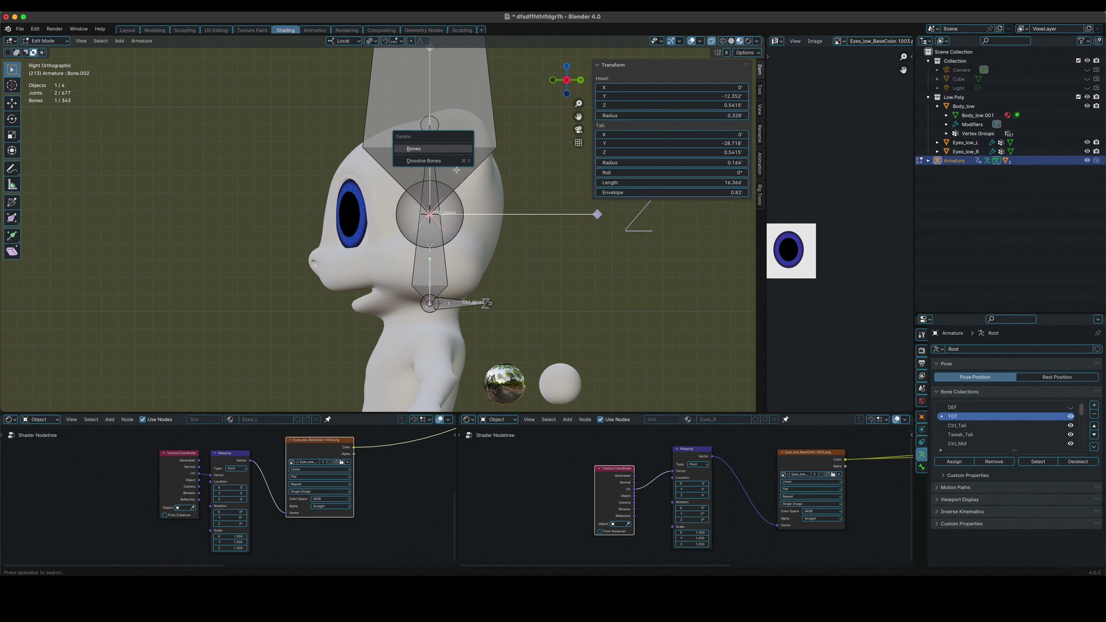
{"action": "key", "text": "Return"}
Step: Rotate the new bone 90° in the right view so it points backwards and recalculate its roll to Global +Z Axis
{"action": "scroll", "coordinate": [448, 234], "scroll_direction": "down", "scroll_amount": 6}
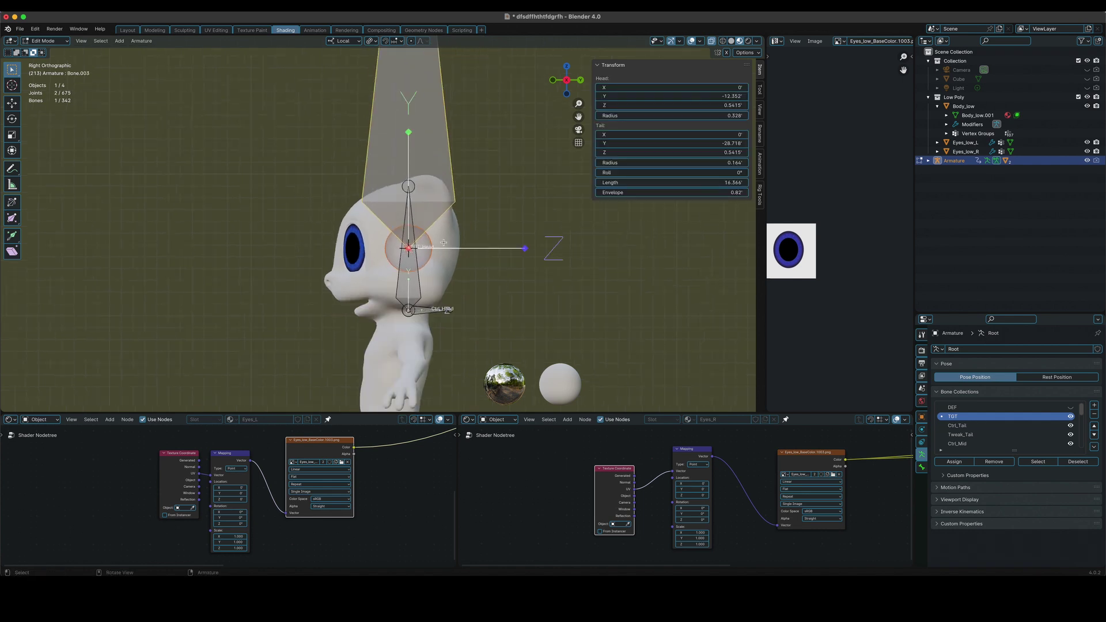
{"action": "type", "text": "r"}
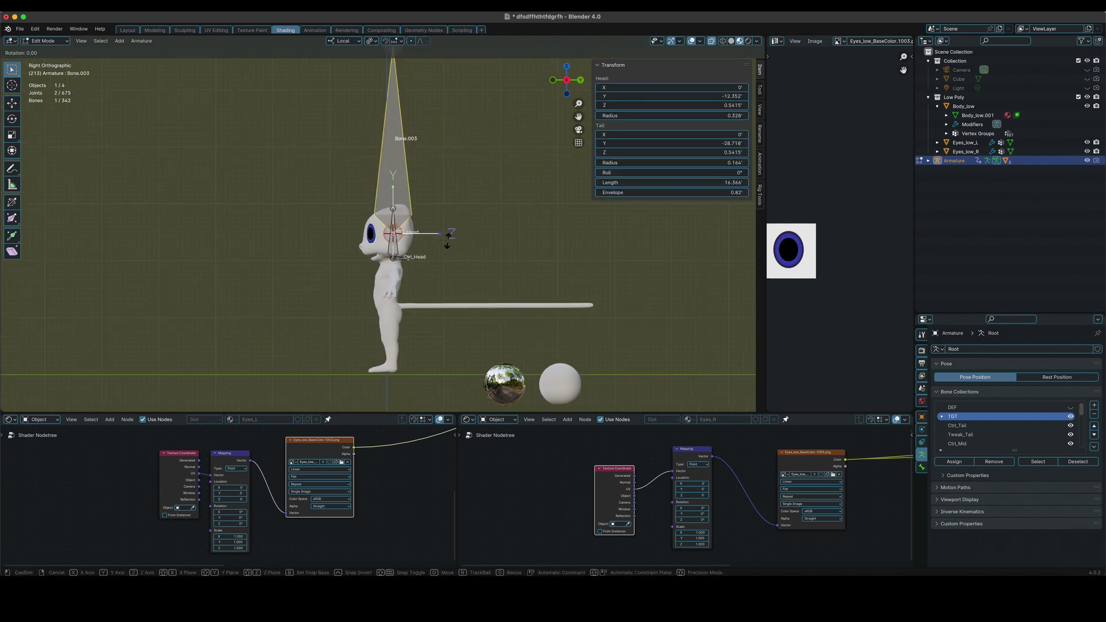
{"action": "type", "text": "90"}
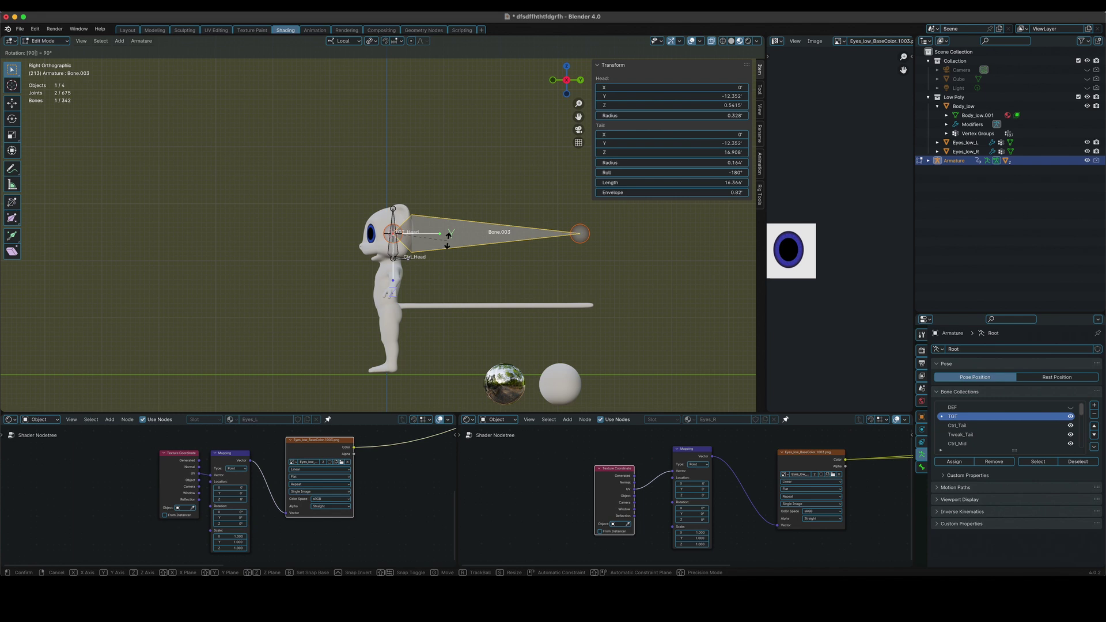
{"action": "key", "text": "Return"}
{"action": "key", "text": "shift+n"}
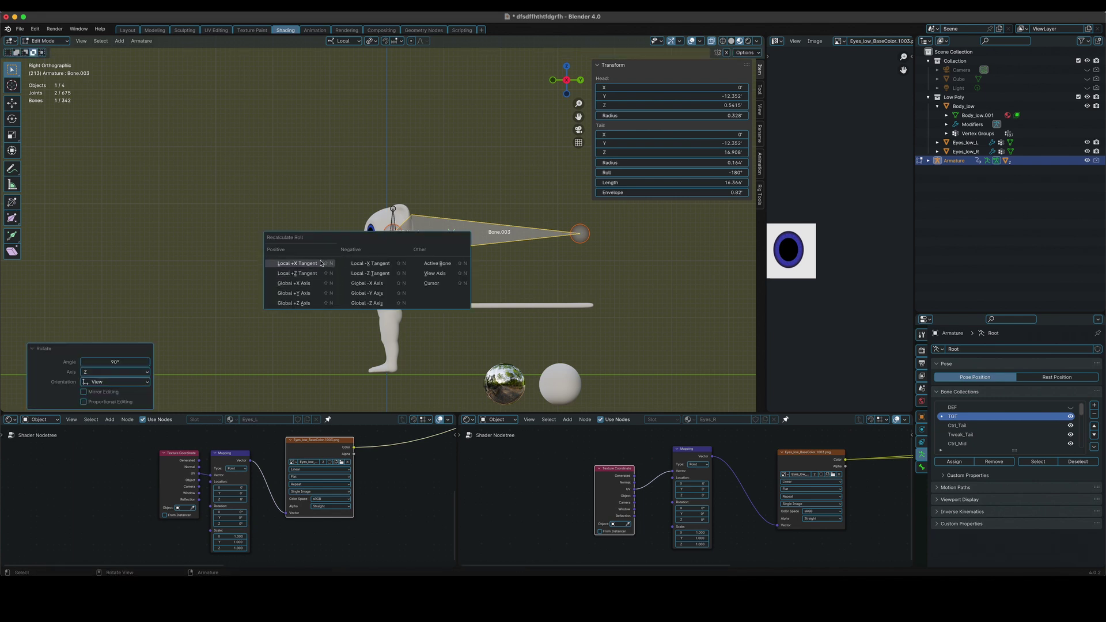
{"action": "left_click", "coordinate": [315, 304]}
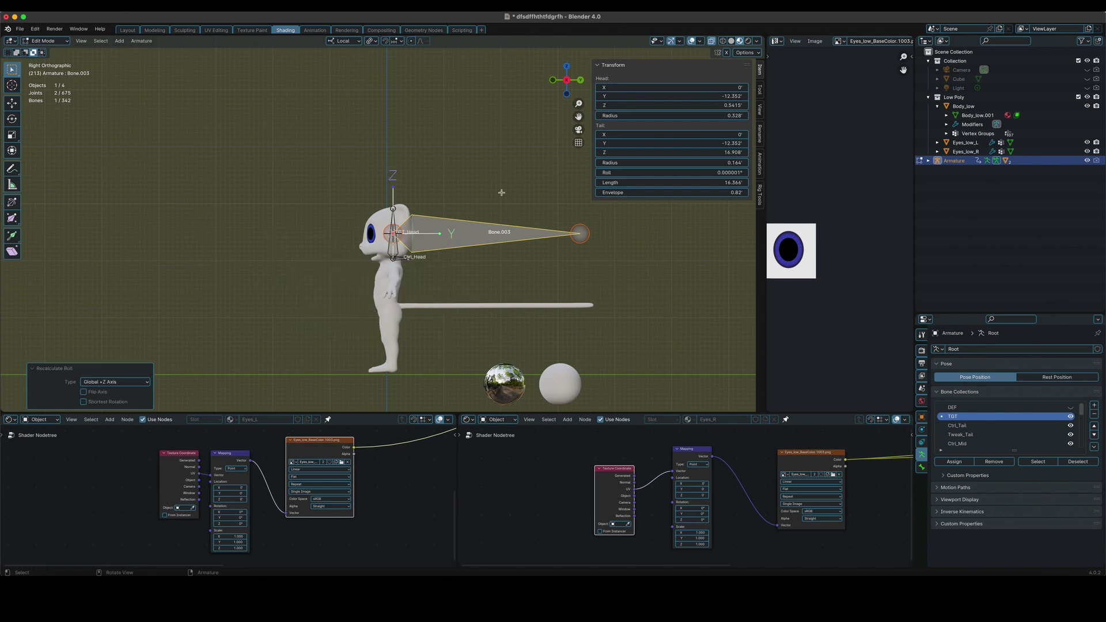
Step: Move the new bone about 1.9' forward and 0.54' up, so its head sits in front of and above the face
{"action": "key", "text": "g"}
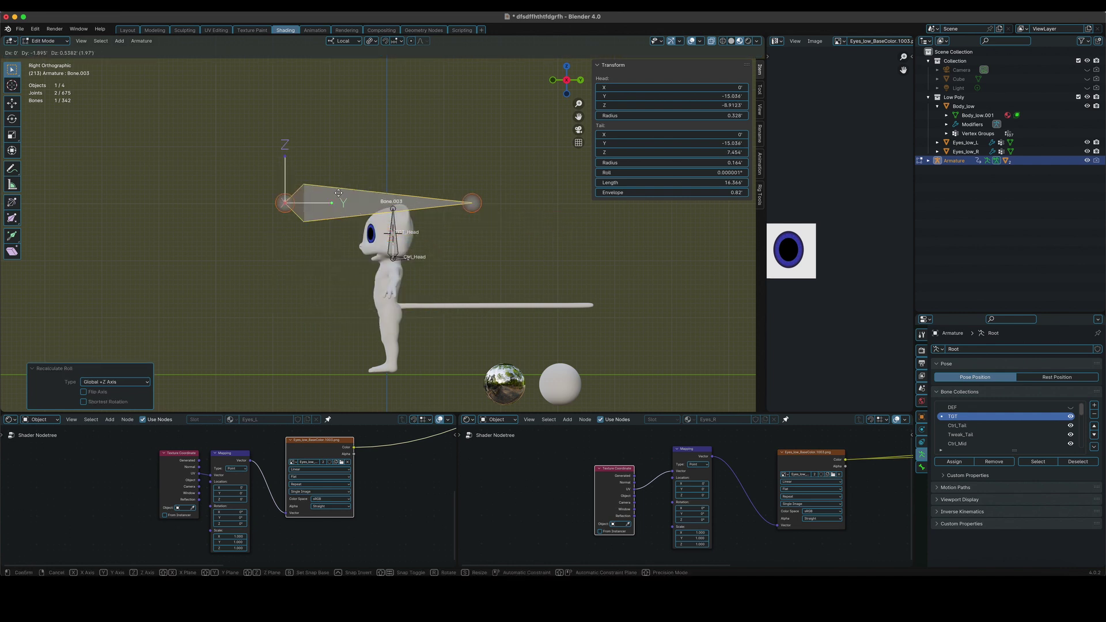
{"action": "left_click", "coordinate": [278, 168]}
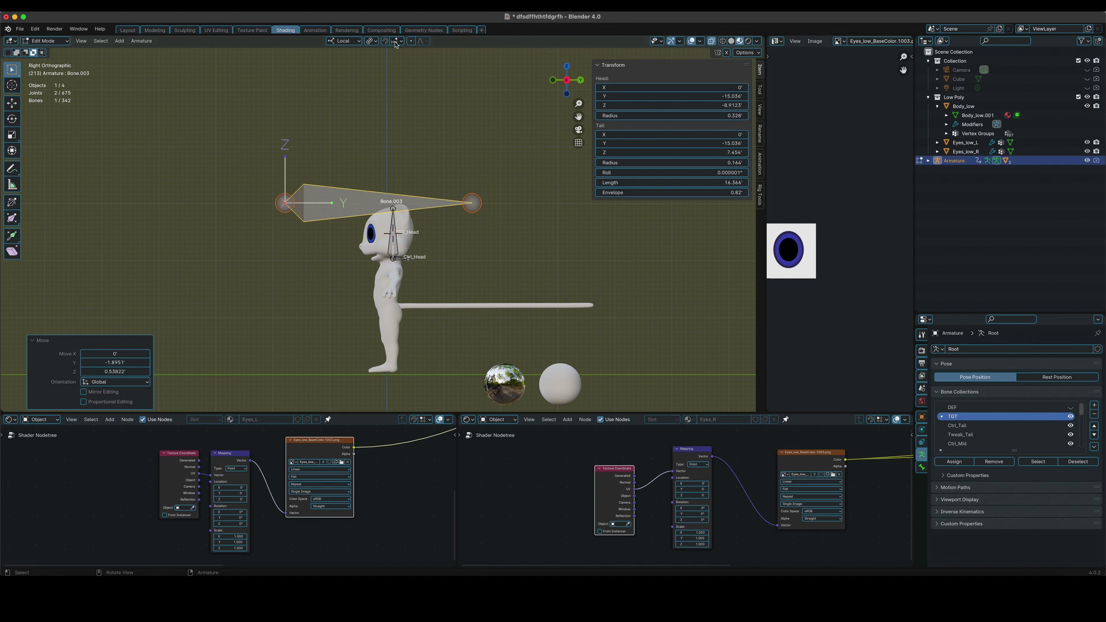
Step: Snap the new bone in front of the face to the 3D cursor inside the head
{"action": "middle_click_drag", "start_coordinate": [396, 110], "coordinate": [370, 212]}
{"action": "key", "text": "KP_3"}
{"action": "middle_click_drag", "start_coordinate": [316, 245], "coordinate": [314, 219], "text": "shift"}
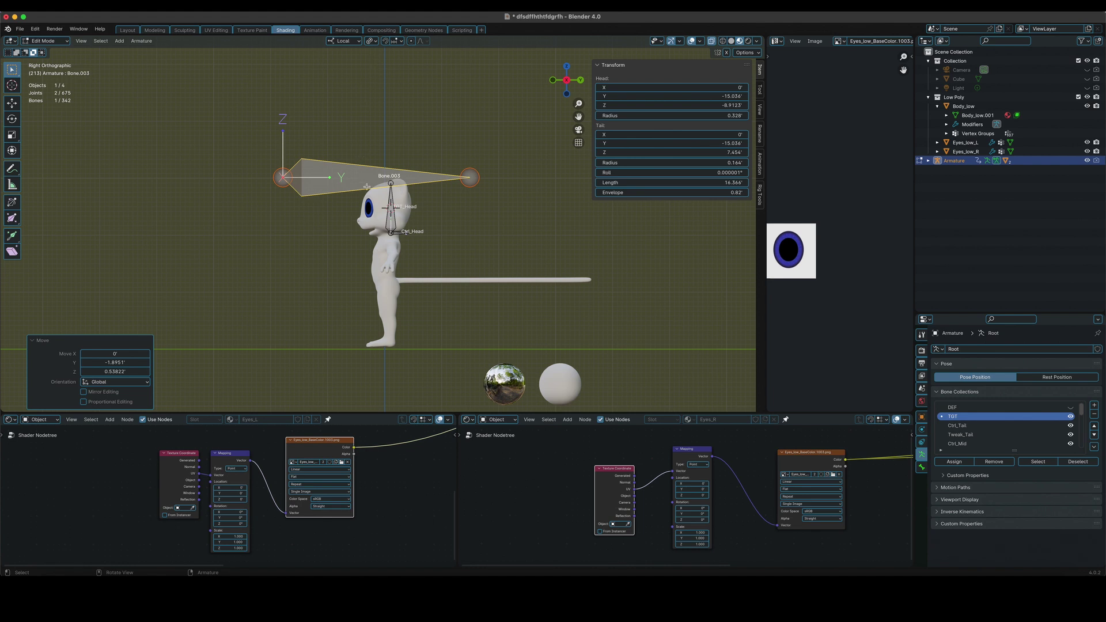
{"action": "key", "text": "shift+s"}
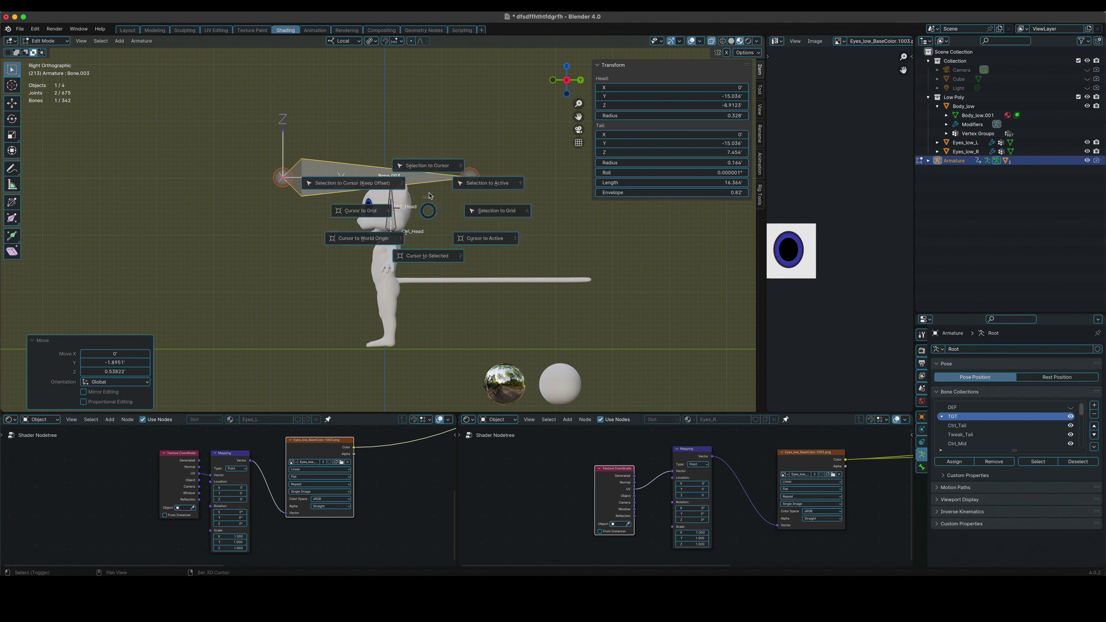
{"action": "left_click", "coordinate": [430, 173]}
{"action": "scroll", "coordinate": [456, 225], "scroll_direction": "up", "scroll_amount": 3}
{"action": "scroll", "coordinate": [458, 229], "scroll_direction": "down", "scroll_amount": 3}
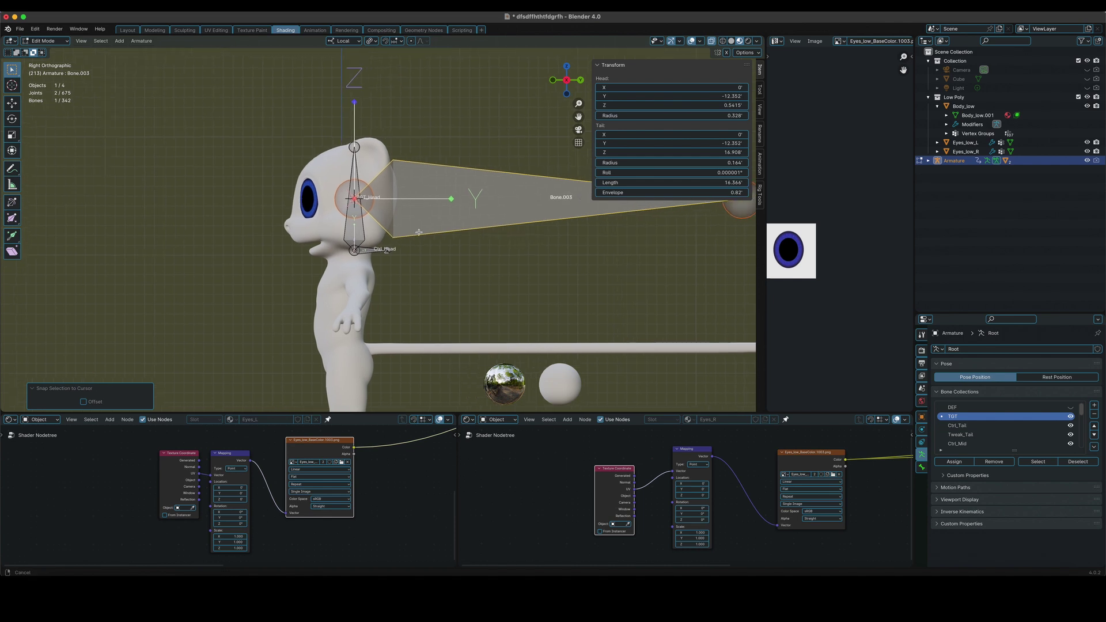
Step: Move the bone about 2.46' forward along the global Y axis, so its head sits in front of the face
{"action": "key", "text": "g"}
{"action": "key", "text": "y"}
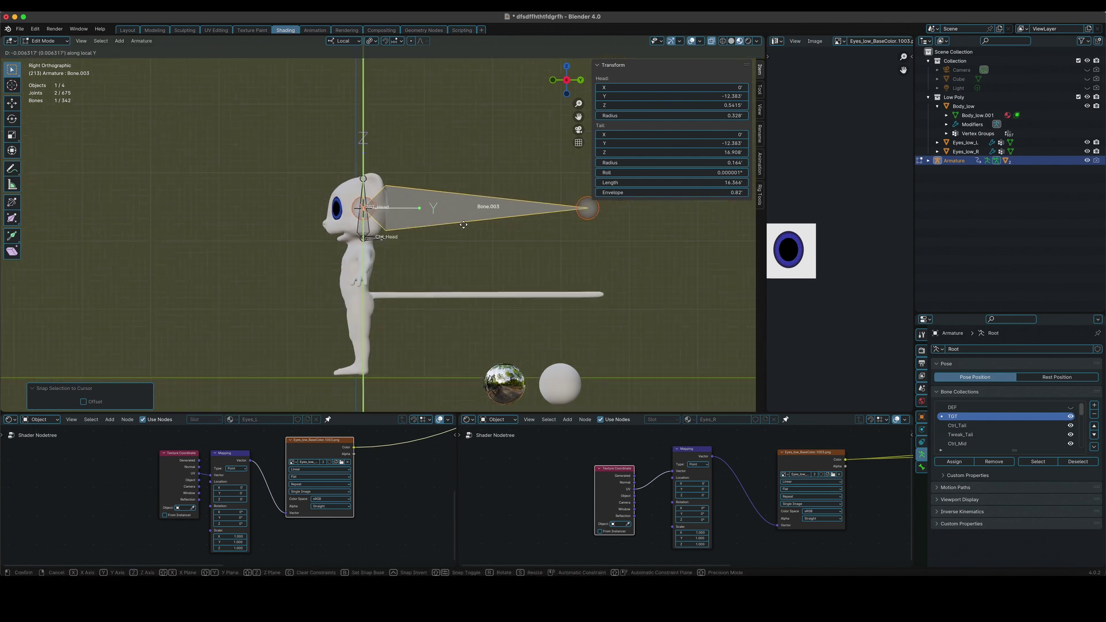
{"action": "key", "text": "y"}
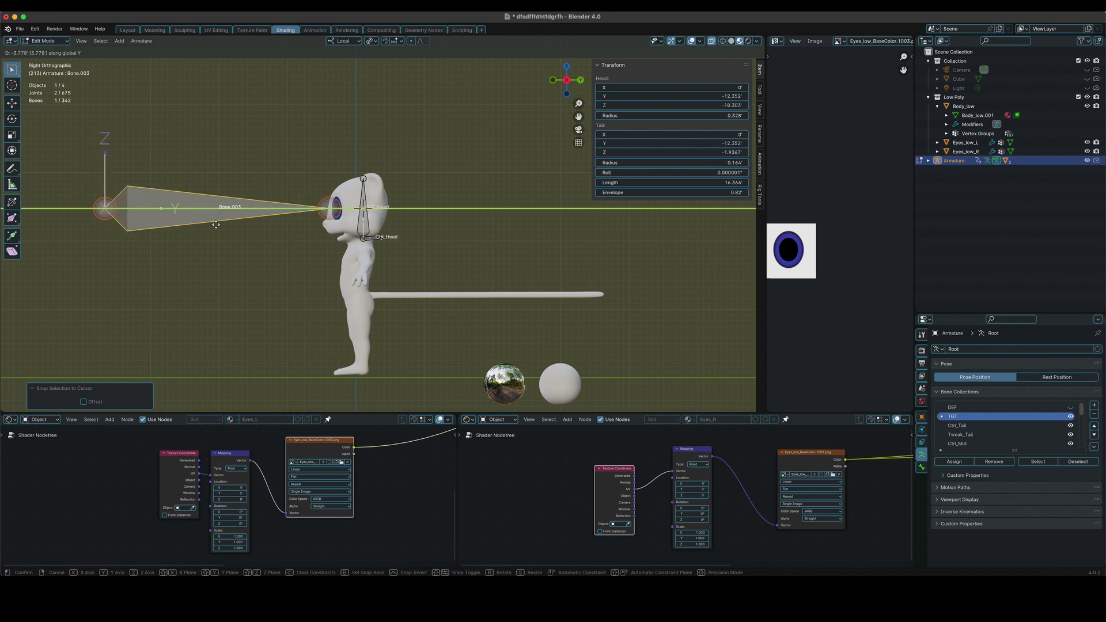
{"action": "left_click", "coordinate": [299, 224]}
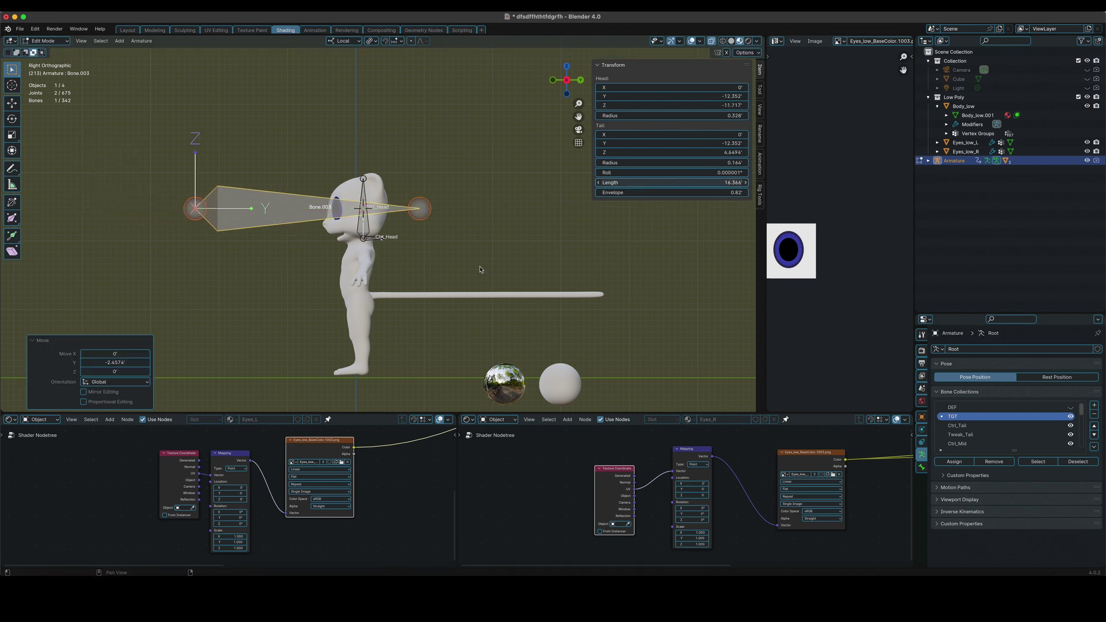
Step: Scale the bone down to about 0.415 and switch the viewport to Solid shading
{"action": "key", "text": "s"}
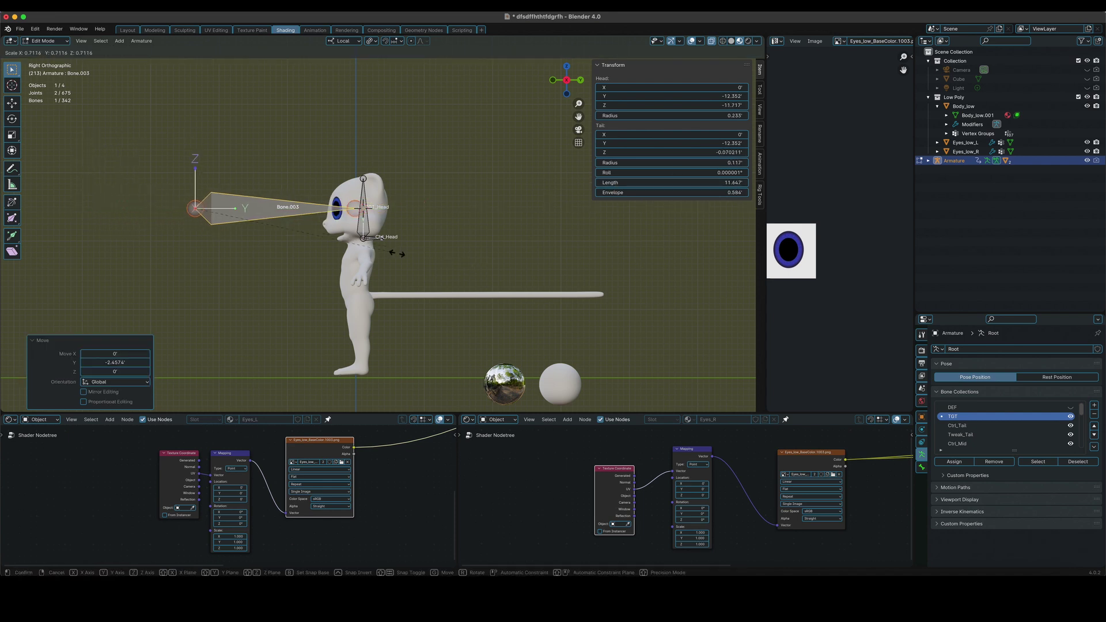
{"action": "left_click", "coordinate": [307, 257]}
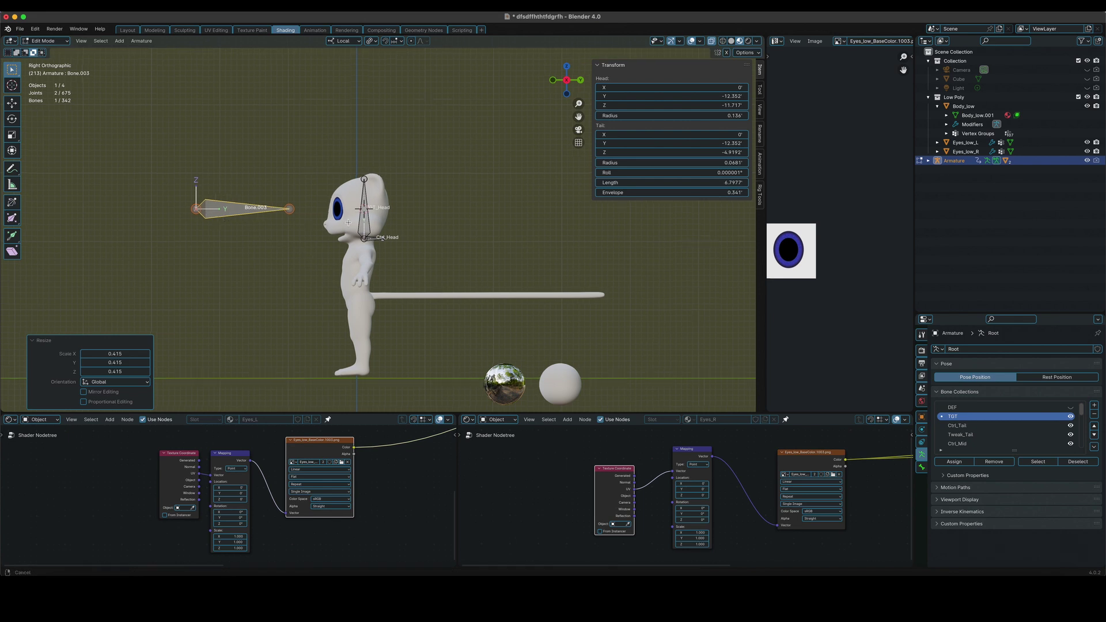
{"action": "middle_click_drag", "start_coordinate": [326, 222], "coordinate": [405, 226], "text": "shift"}
{"action": "left_click", "coordinate": [440, 226]}
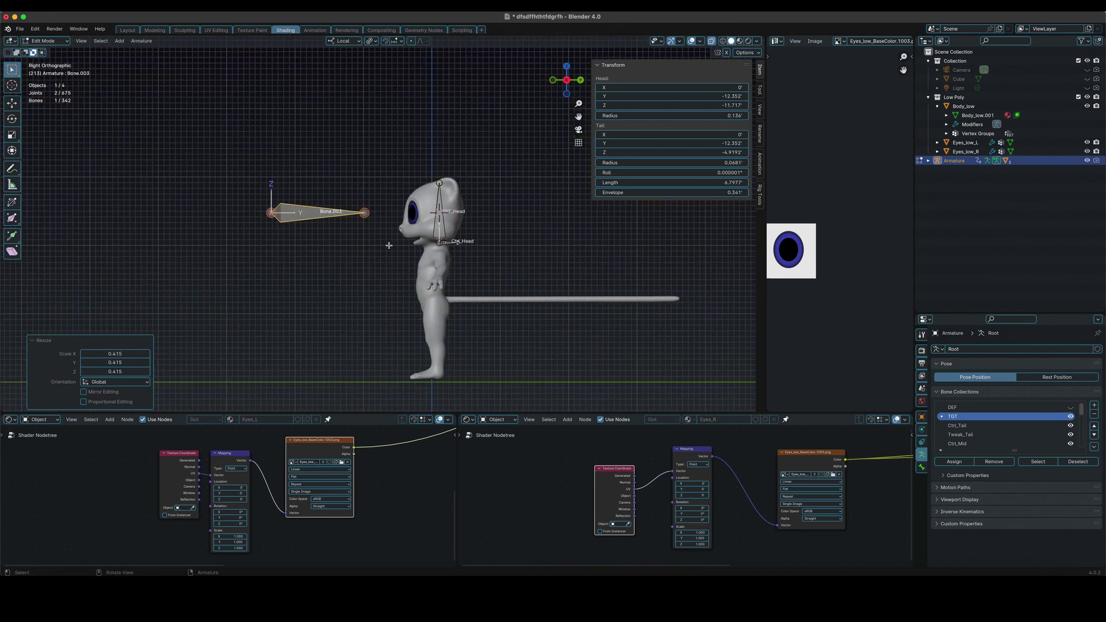
Step: Rename the new bone in front of the face as CTRL_EYES
{"action": "mouse_move", "coordinate": [375, 265]}
{"action": "middle_mouse_down"}
{"action": "mouse_move", "coordinate": [338, 288]}
{"action": "mouse_move", "coordinate": [366, 282]}
{"action": "middle_mouse_up"}
{"action": "key", "text": "F2"}
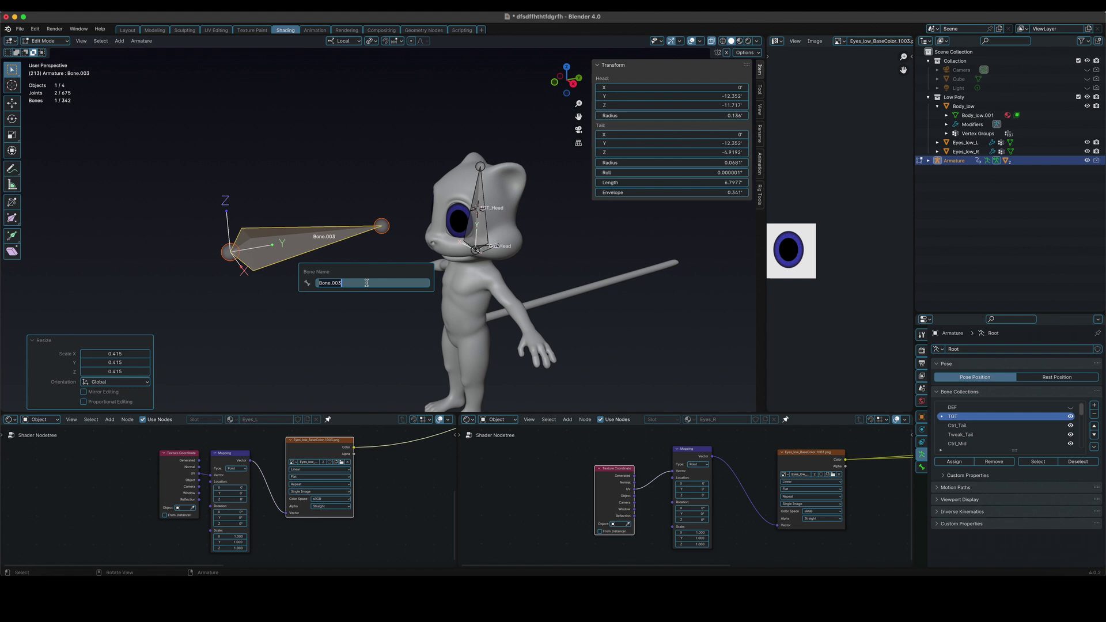
{"action": "type", "text": "CTRL_EYES"}
{"action": "key", "text": "Return"}
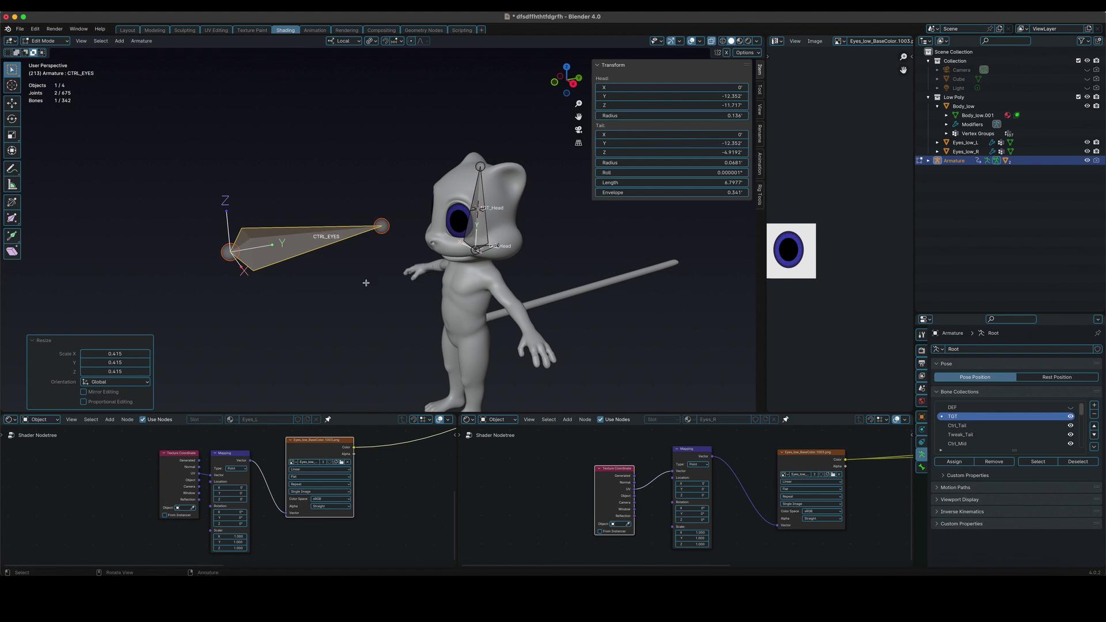
{"action": "mouse_move", "coordinate": [375, 222]}
{"action": "middle_mouse_down"}
{"action": "mouse_move", "coordinate": [423, 226]}
{"action": "mouse_move", "coordinate": [376, 222]}
{"action": "middle_mouse_up"}
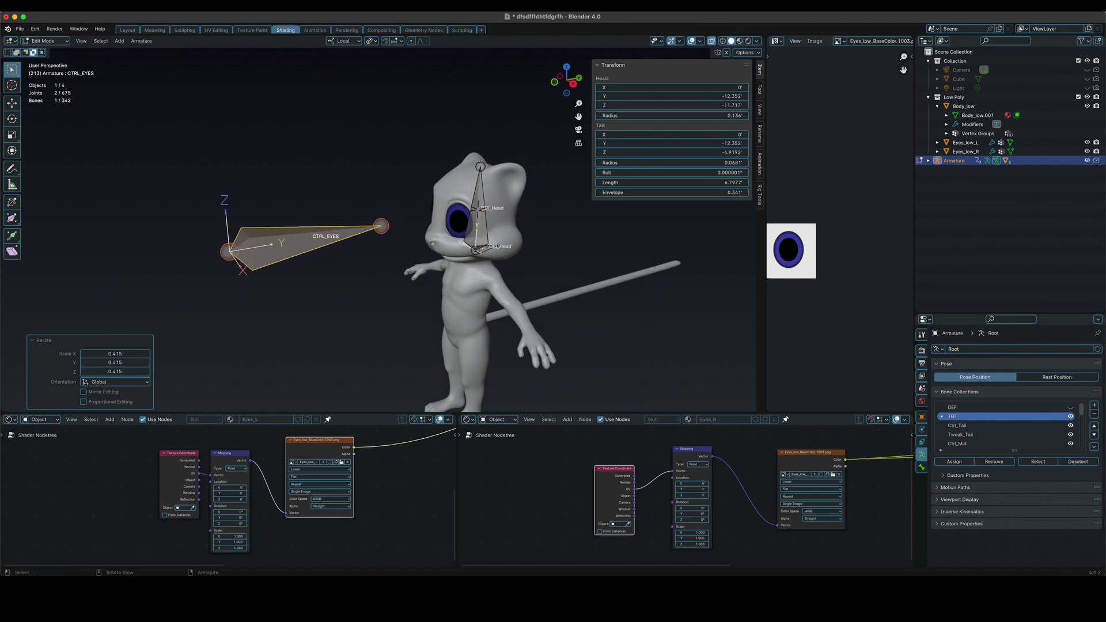
Step: Scale the CTRL_EYES bone to about 0.381 and move it about 0.55' back towards the face along global Y
{"action": "key", "text": "s"}
{"action": "left_click", "coordinate": [334, 232]}
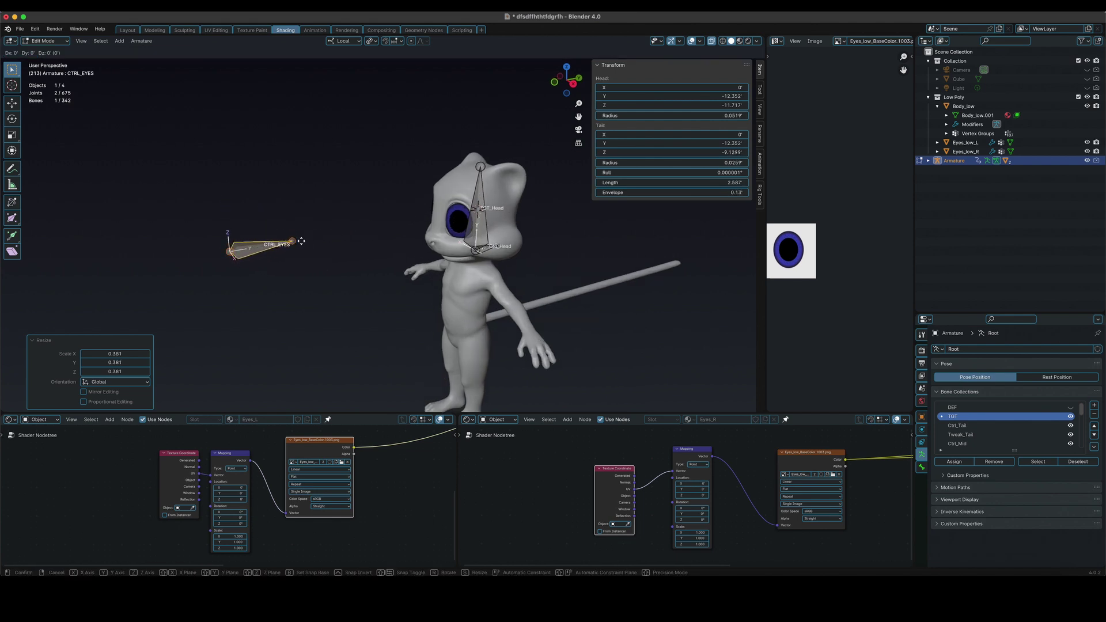
{"action": "key", "text": "g"}
{"action": "key", "text": "y"}
{"action": "key", "text": "y"}
{"action": "left_click", "coordinate": [366, 232]}
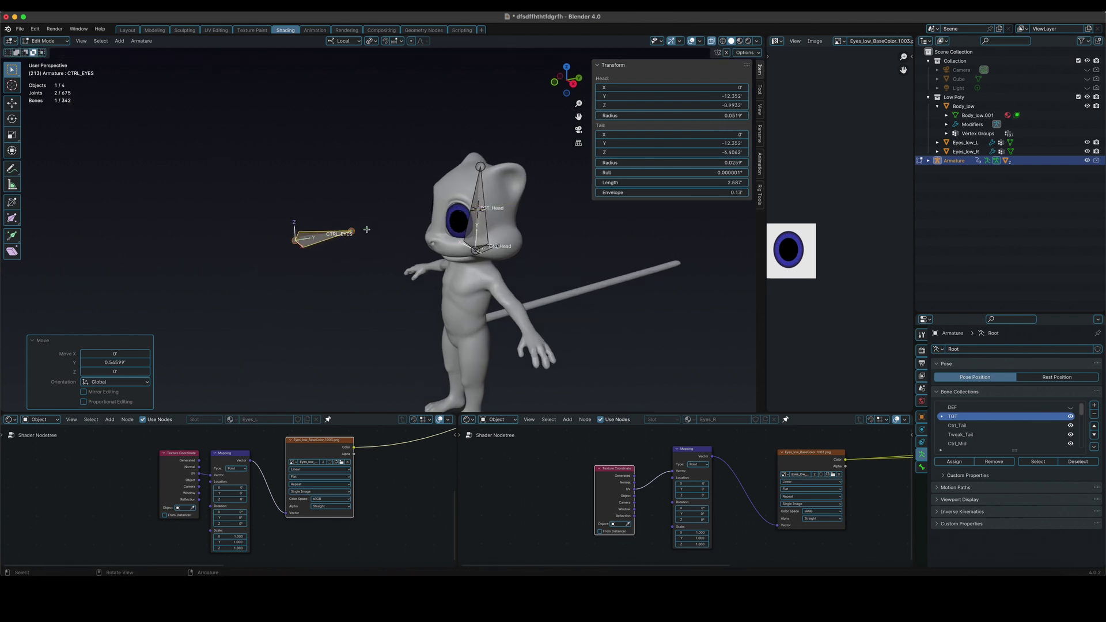
{"action": "key", "text": "KP_3"}
{"action": "scroll", "coordinate": [361, 222], "scroll_direction": "up", "scroll_amount": 2}
{"action": "key", "text": "g"}
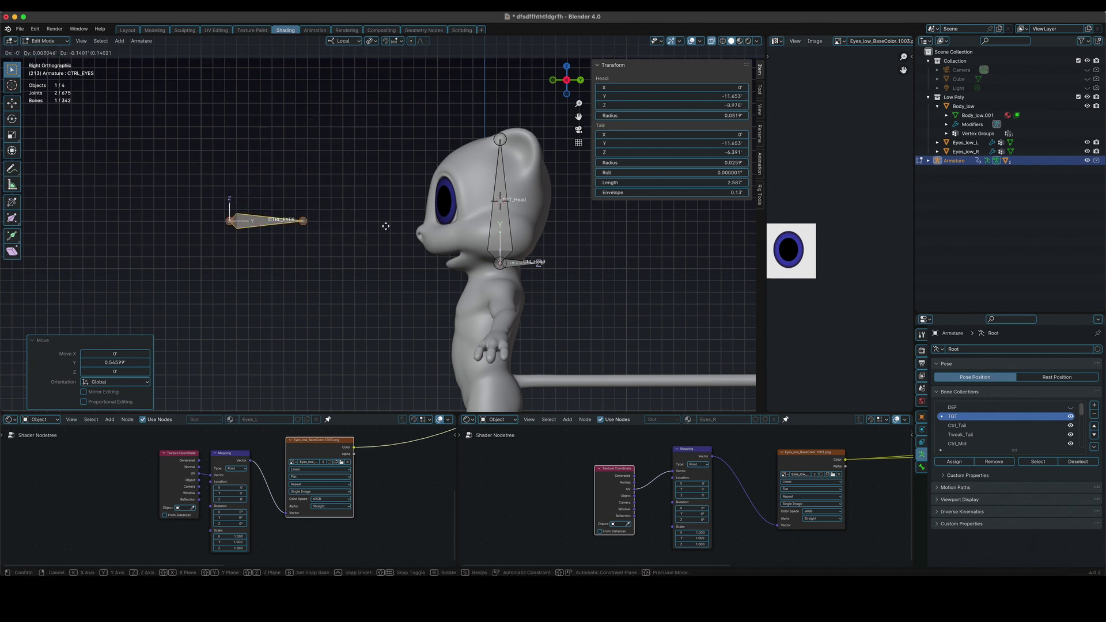
{"action": "right_click", "coordinate": [402, 215]}
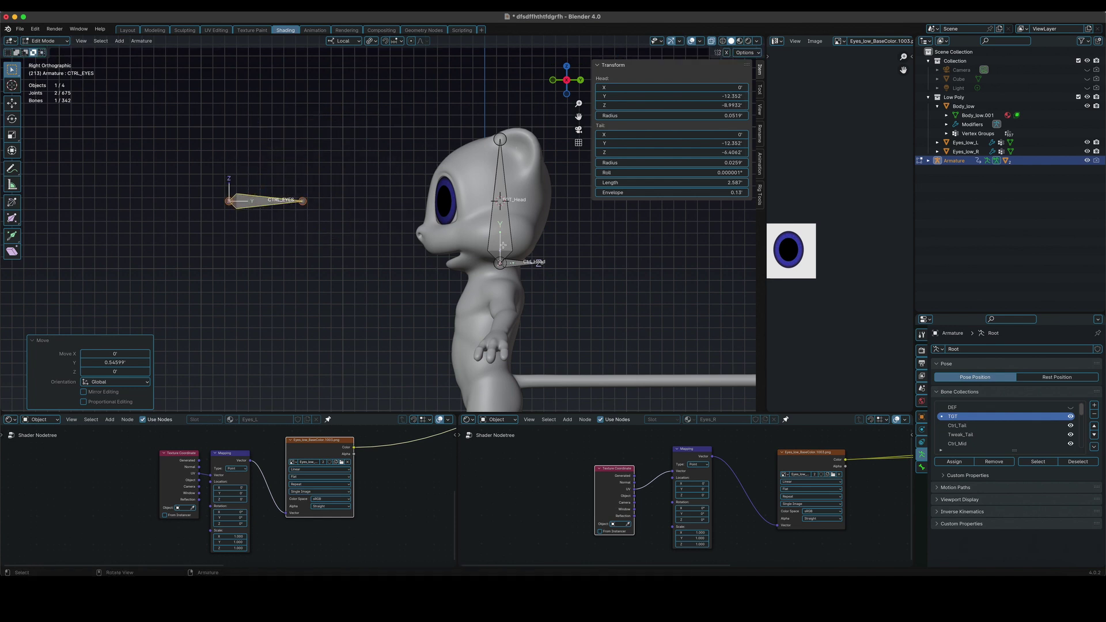
Step: Return to Object Mode with the left eye mesh selected and set the viewport shading to Material Preview
{"action": "middle_click_drag", "start_coordinate": [485, 208], "coordinate": [458, 231]}
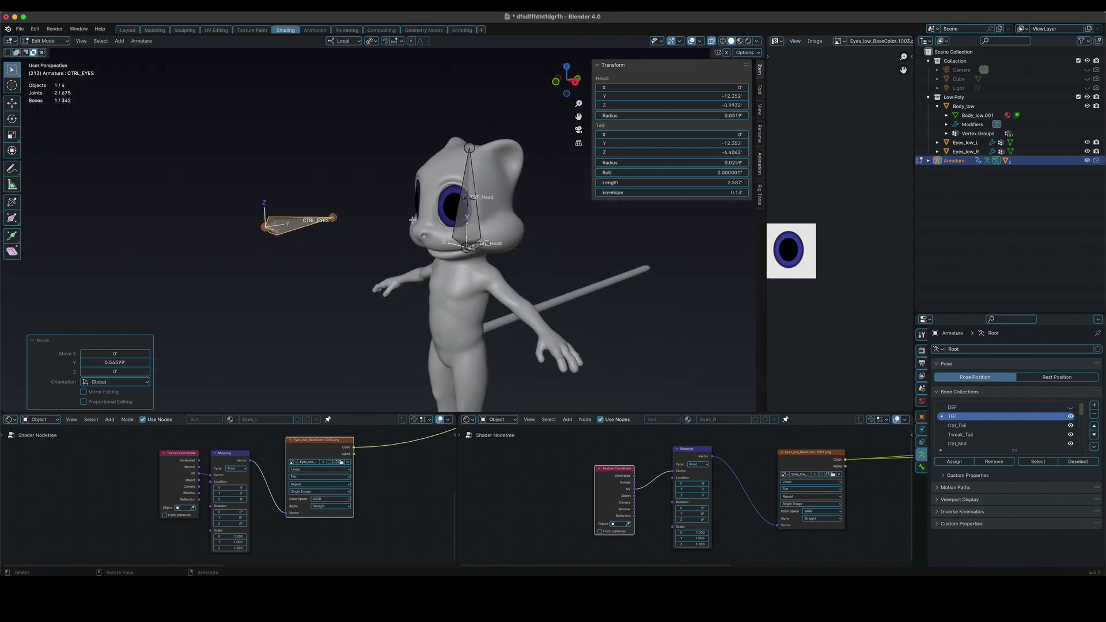
{"action": "key", "text": "KP_7"}
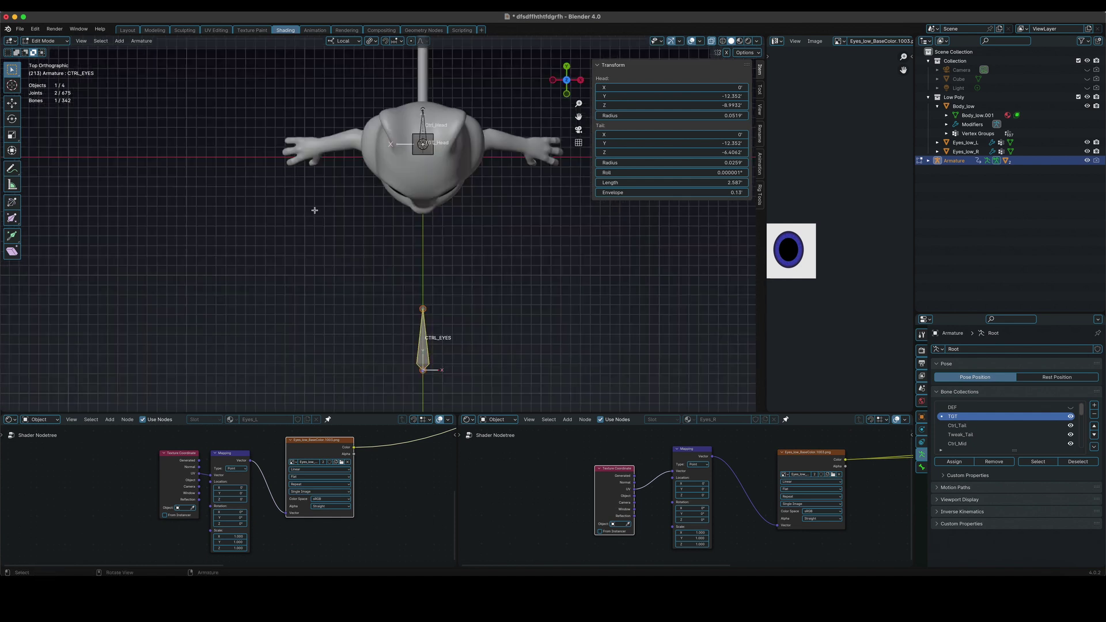
{"action": "middle_click_drag", "start_coordinate": [470, 306], "coordinate": [423, 262]}
{"action": "key", "text": "ctrl+Tab"}
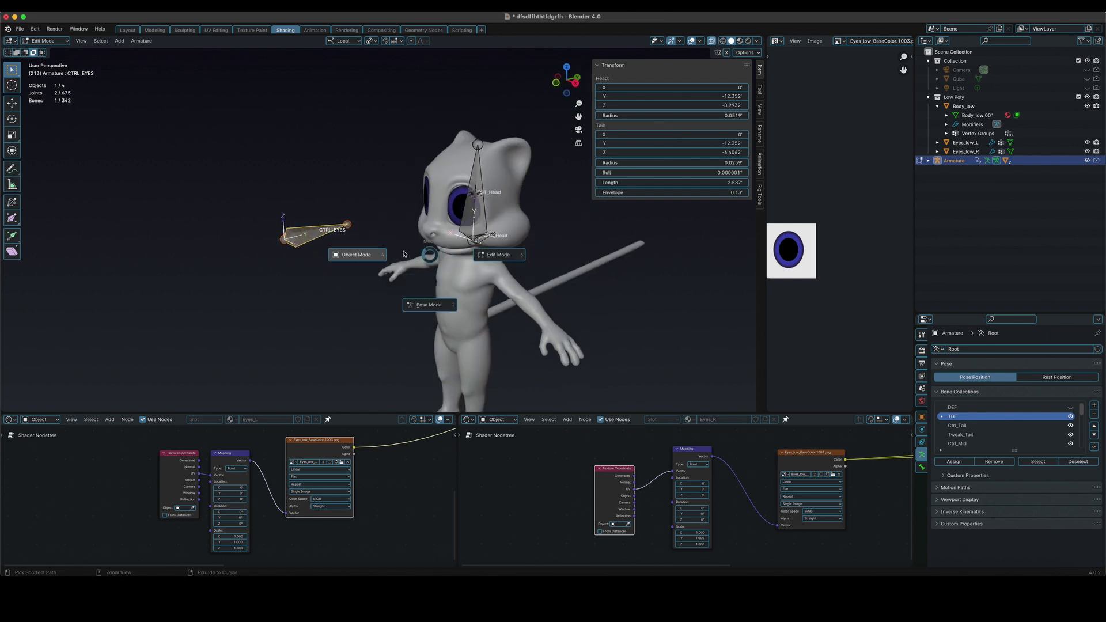
{"action": "left_click", "coordinate": [387, 254]}
{"action": "left_click", "coordinate": [464, 206]}
{"action": "key", "text": "z"}
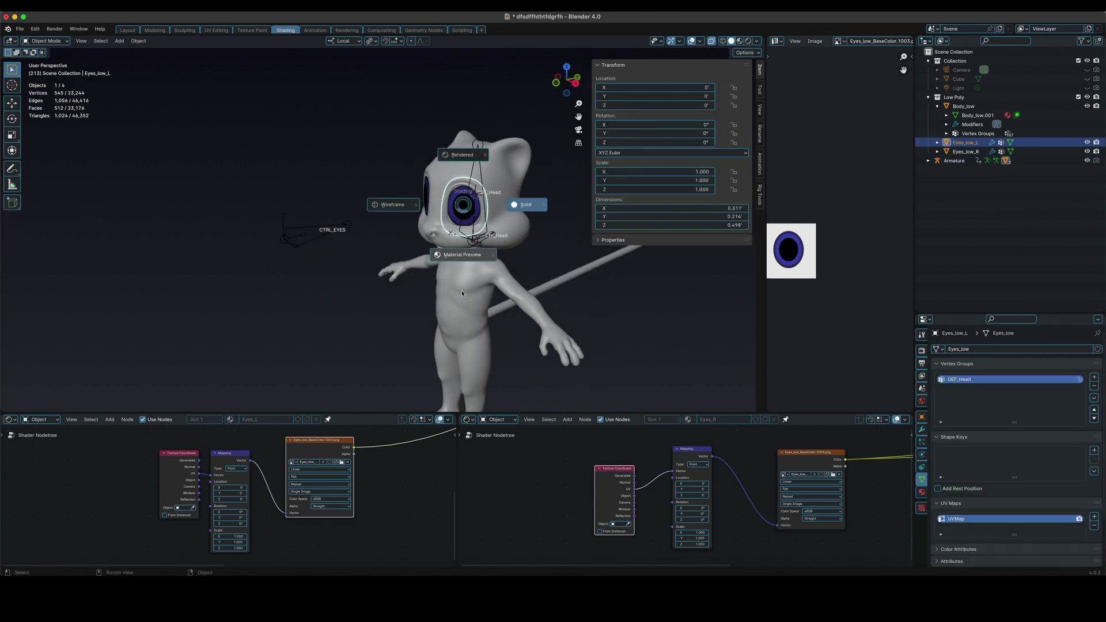
{"action": "left_click", "coordinate": [458, 317]}
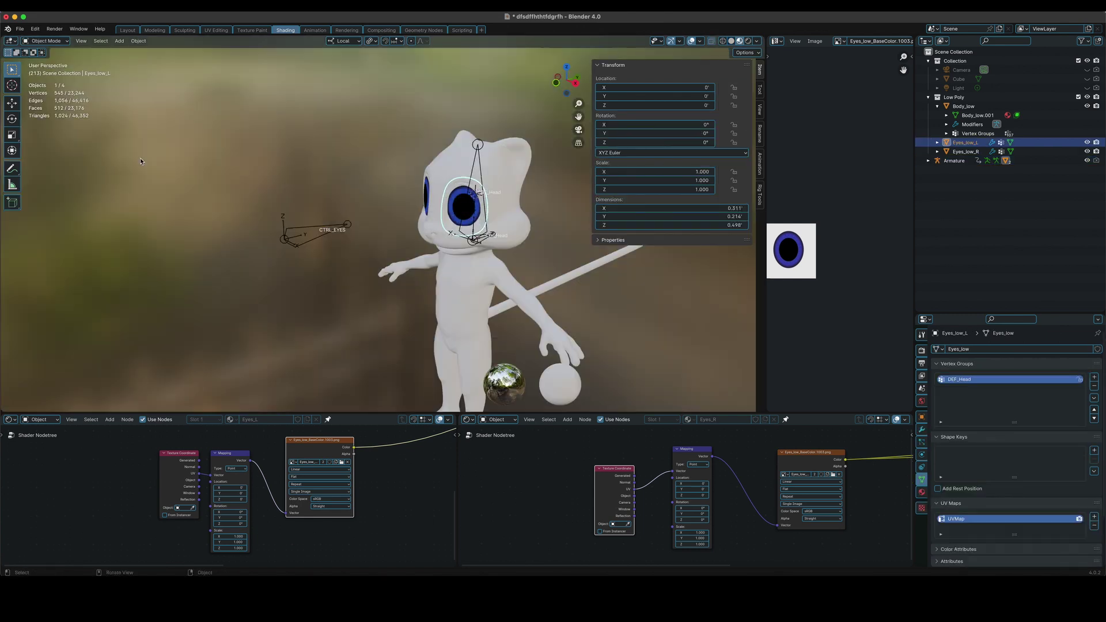
Step: Select the armature and put it in Pose Mode with CTRL_EYES as the active bone
{"action": "left_click", "coordinate": [292, 245]}
{"action": "key", "text": "ctrl+Tab"}
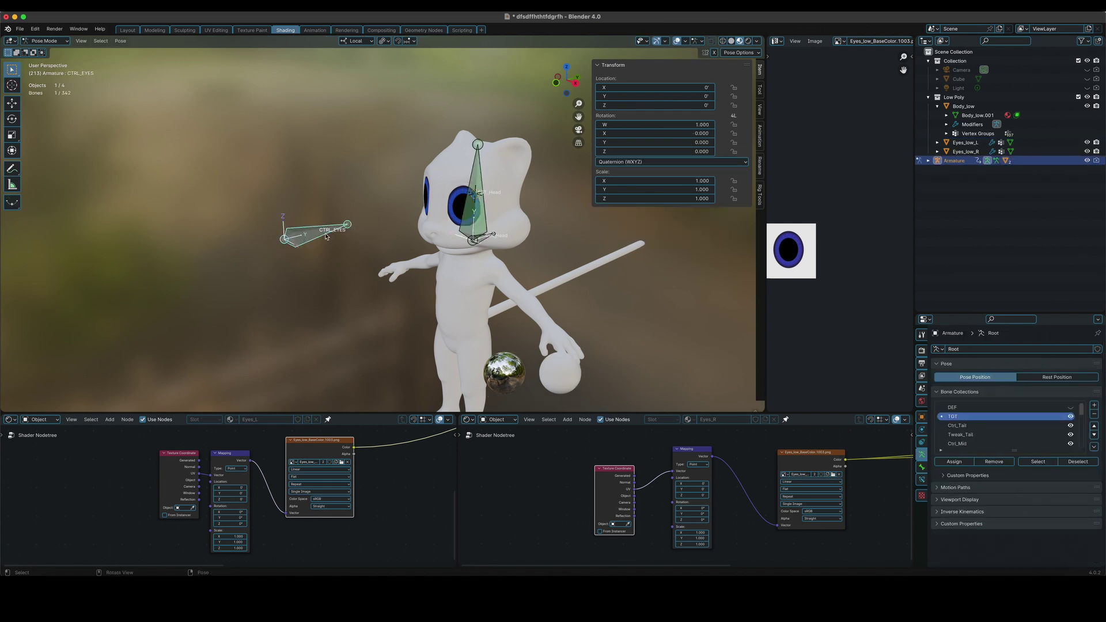
{"action": "key", "text": "Tab"}
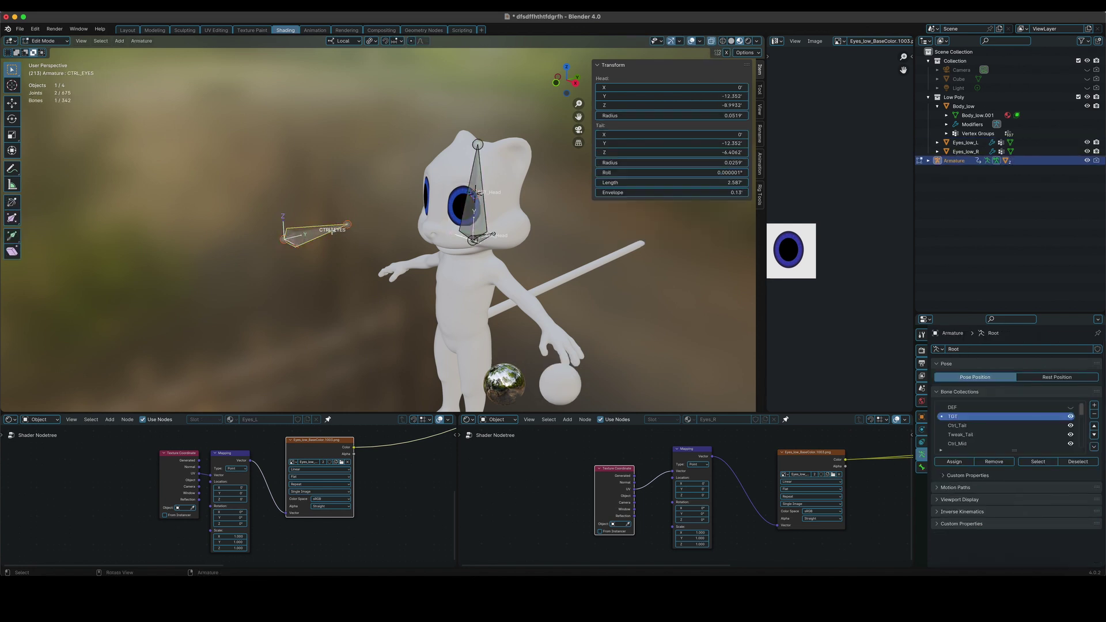
{"action": "key", "text": "ctrl+Tab"}
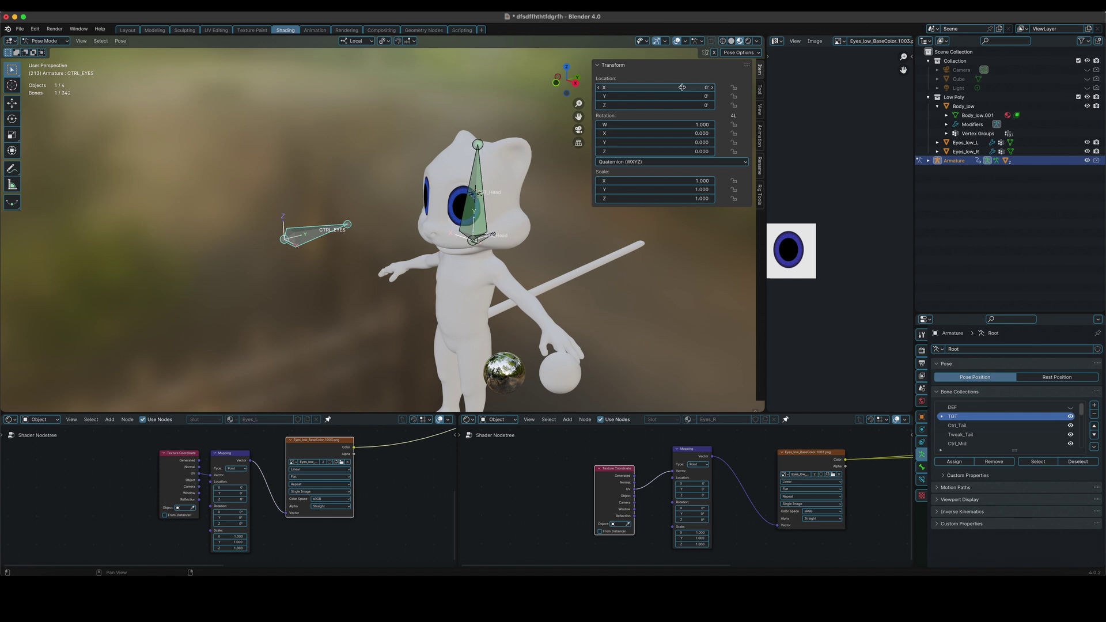
Step: Try changing the CTRL_EYES bone's X location and undo the change
{"action": "key", "text": "n"}
{"action": "key", "text": "n"}
{"action": "mouse_move", "coordinate": [639, 90]}
{"action": "left_mouse_down"}
{"action": "mouse_move", "coordinate": [608, 90]}
{"action": "mouse_move", "coordinate": [634, 91]}
{"action": "mouse_move", "coordinate": [623, 91]}
{"action": "left_mouse_up"}
{"action": "key", "text": "super+z"}
Step: Copy the CTRL_EYES bone's X location as a new driver
{"action": "scroll", "coordinate": [630, 503], "scroll_direction": "up", "scroll_amount": 3}
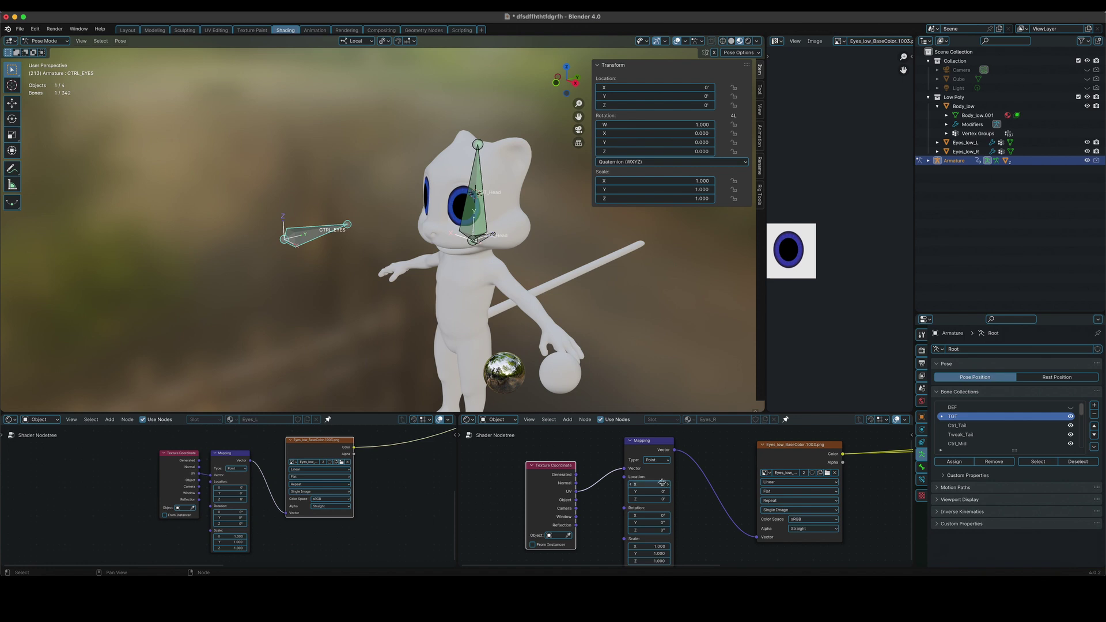
{"action": "right_click", "coordinate": [676, 89]}
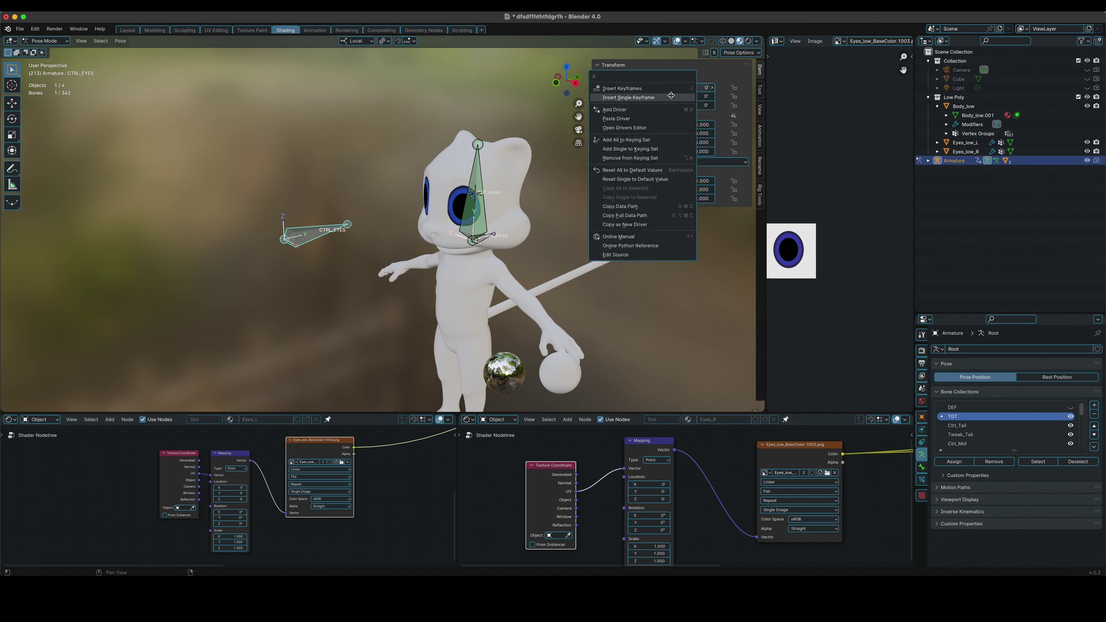
{"action": "left_click", "coordinate": [638, 225]}
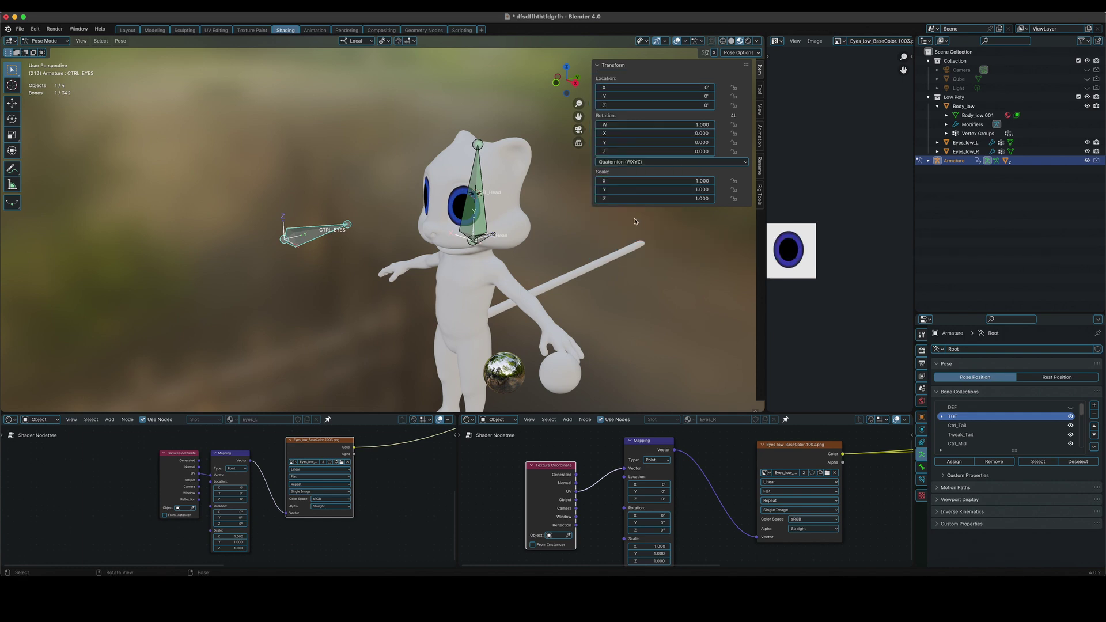
Step: Enlarge the Eyes_R node editor and paste the copied driver onto the Mapping node's Location X
{"action": "scroll", "coordinate": [577, 503], "scroll_direction": "up", "scroll_amount": 3}
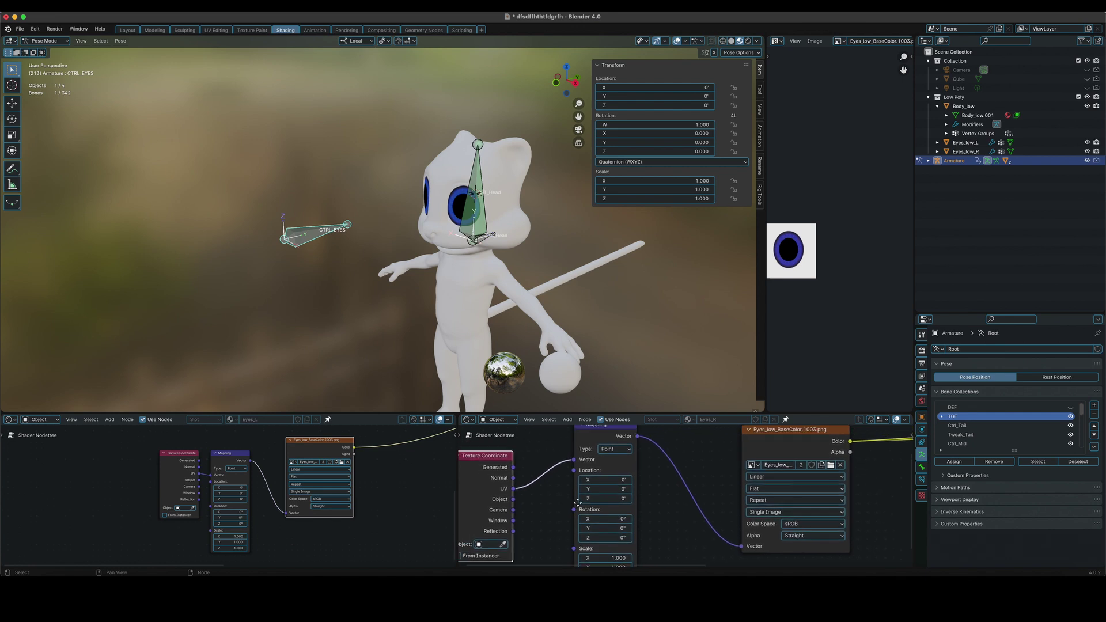
{"action": "middle_click_drag", "start_coordinate": [578, 503], "coordinate": [579, 508]}
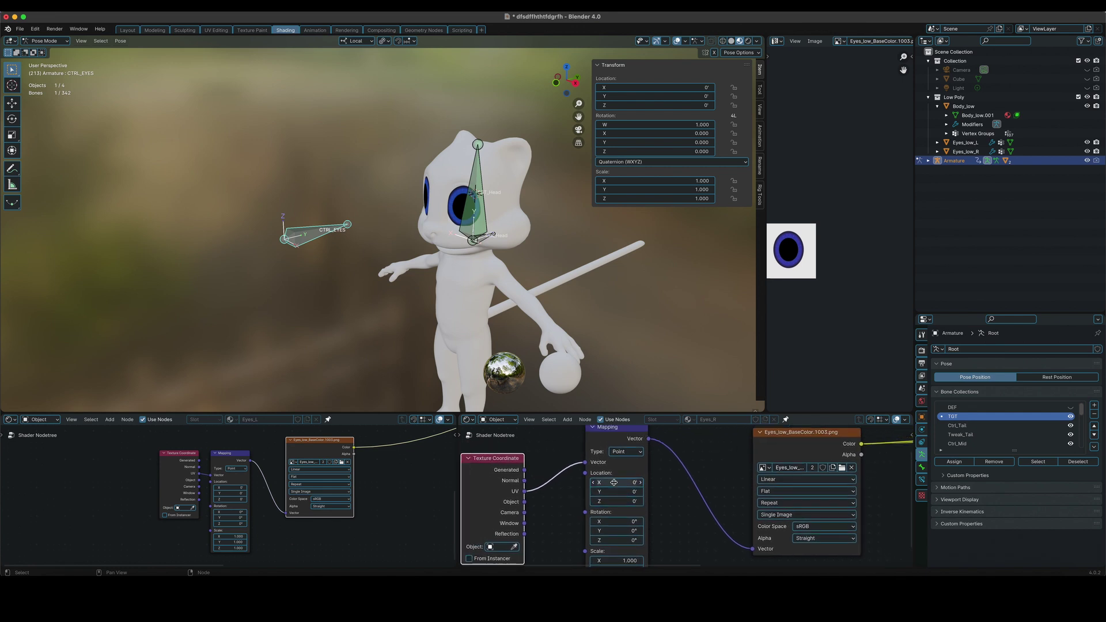
{"action": "scroll", "coordinate": [614, 482], "scroll_direction": "up", "scroll_amount": 1}
{"action": "left_click_drag", "start_coordinate": [629, 414], "coordinate": [640, 276]}
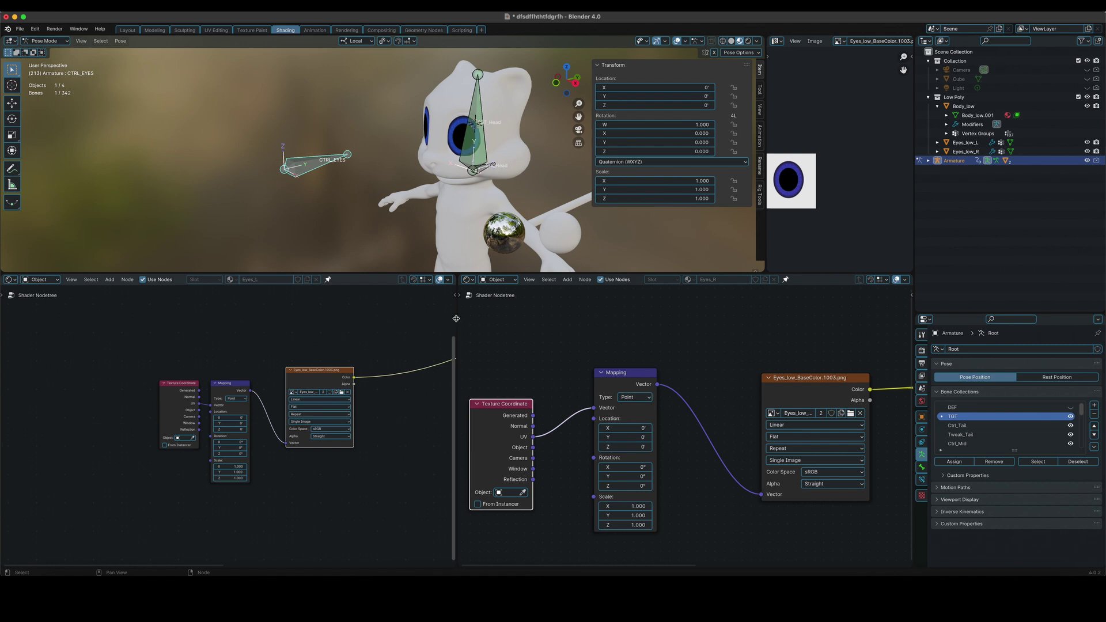
{"action": "left_click_drag", "start_coordinate": [456, 318], "coordinate": [229, 314]}
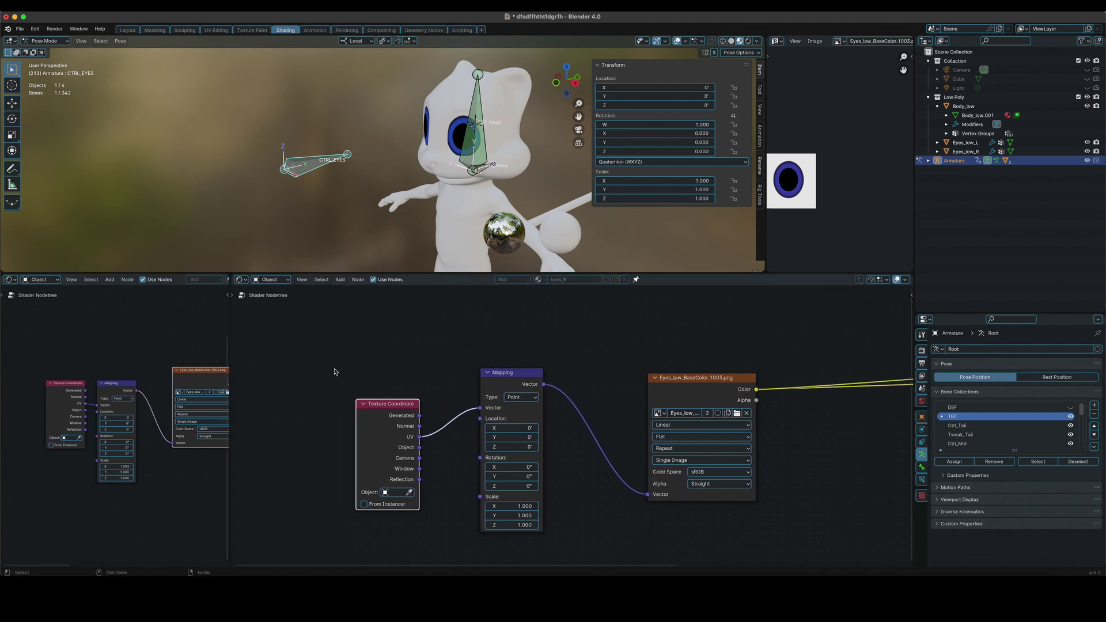
{"action": "right_click", "coordinate": [513, 428]}
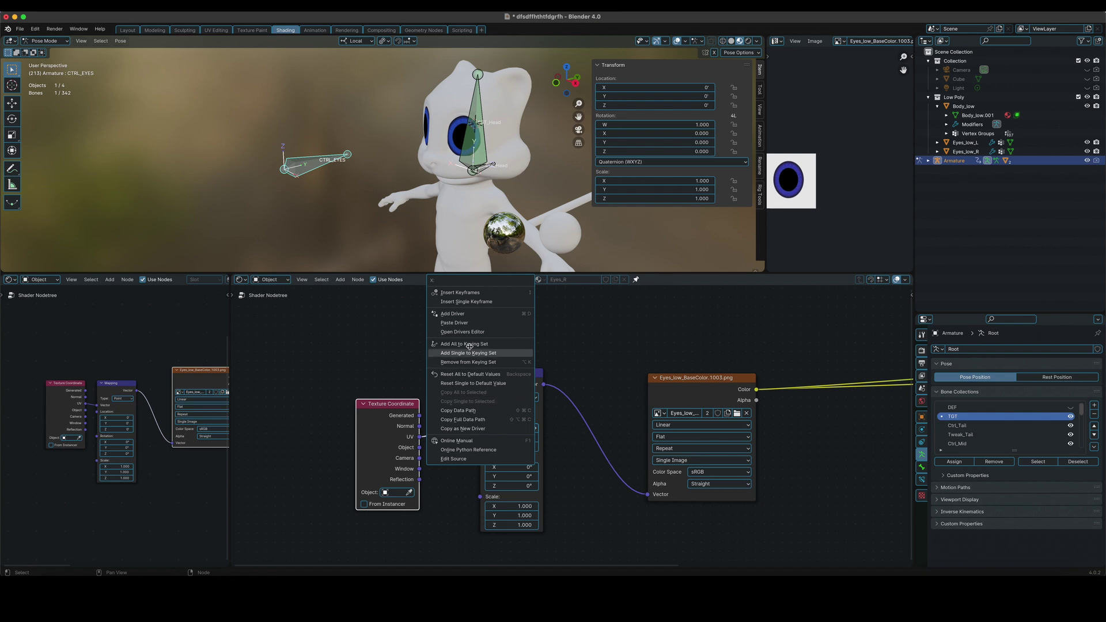
{"action": "left_click", "coordinate": [462, 324]}
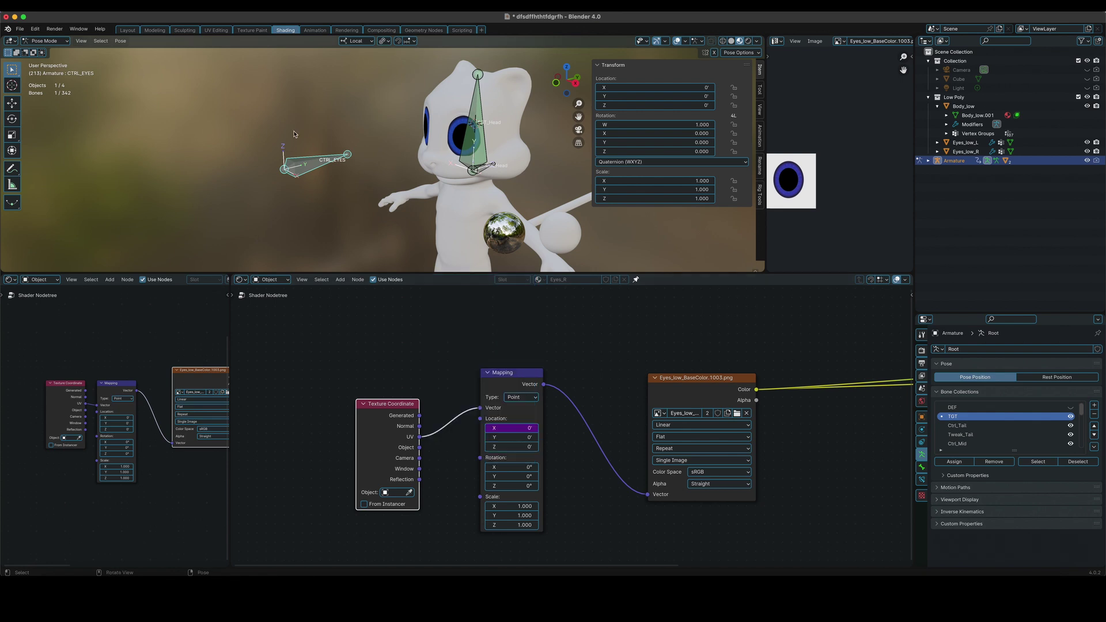
Step: Test the driver by moving the CTRL_EYES bone along its local X axis to an X location of about 0.49'
{"action": "middle_click_drag", "start_coordinate": [317, 184], "coordinate": [369, 191]}
{"action": "key", "text": "g"}
{"action": "key", "text": "x"}
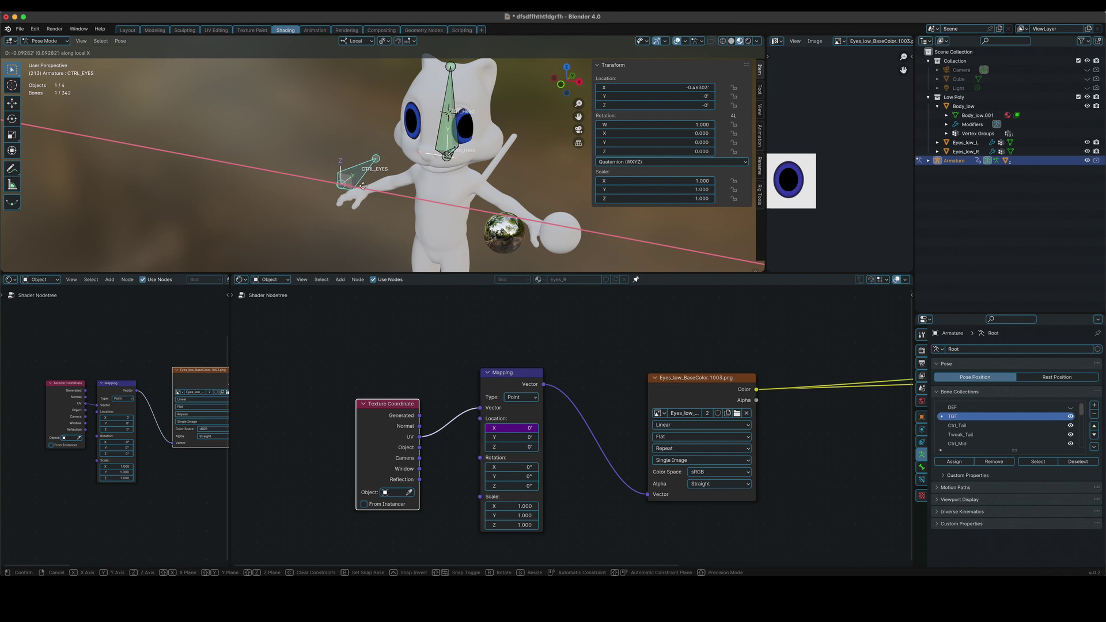
{"action": "left_click", "coordinate": [489, 428]}
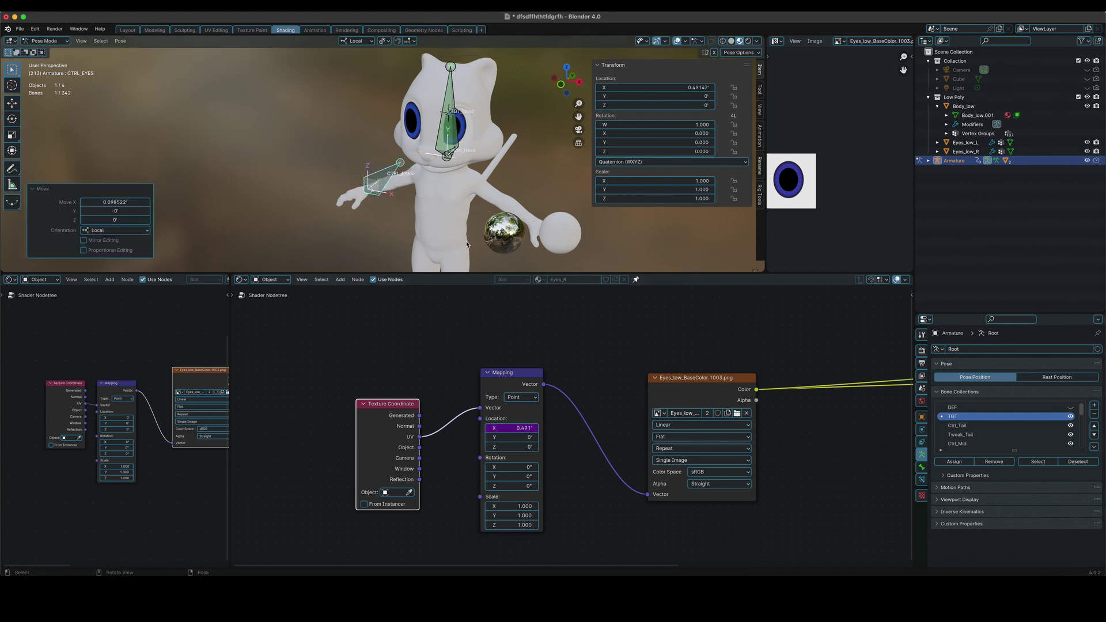
Step: Undo the CTRL_EYES bone's last move, and try moving it along its local X axis again without keeping the change
{"action": "key", "text": "ctrl+z"}
{"action": "key", "text": "g"}
{"action": "key", "text": "x"}
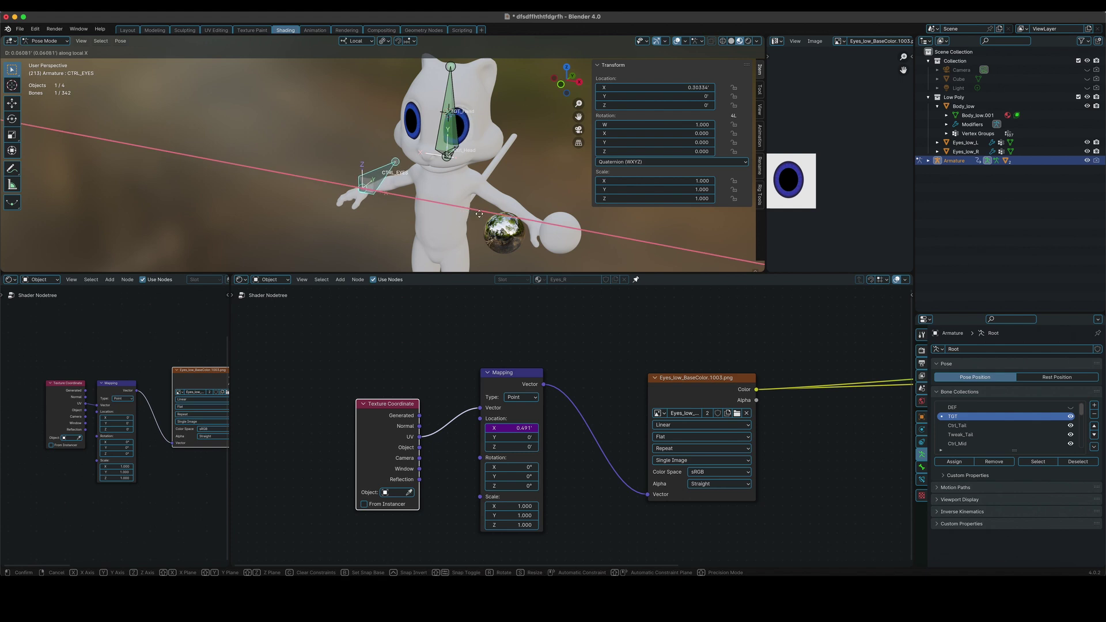
{"action": "key", "text": "Escape"}
{"action": "right_click", "coordinate": [512, 428]}
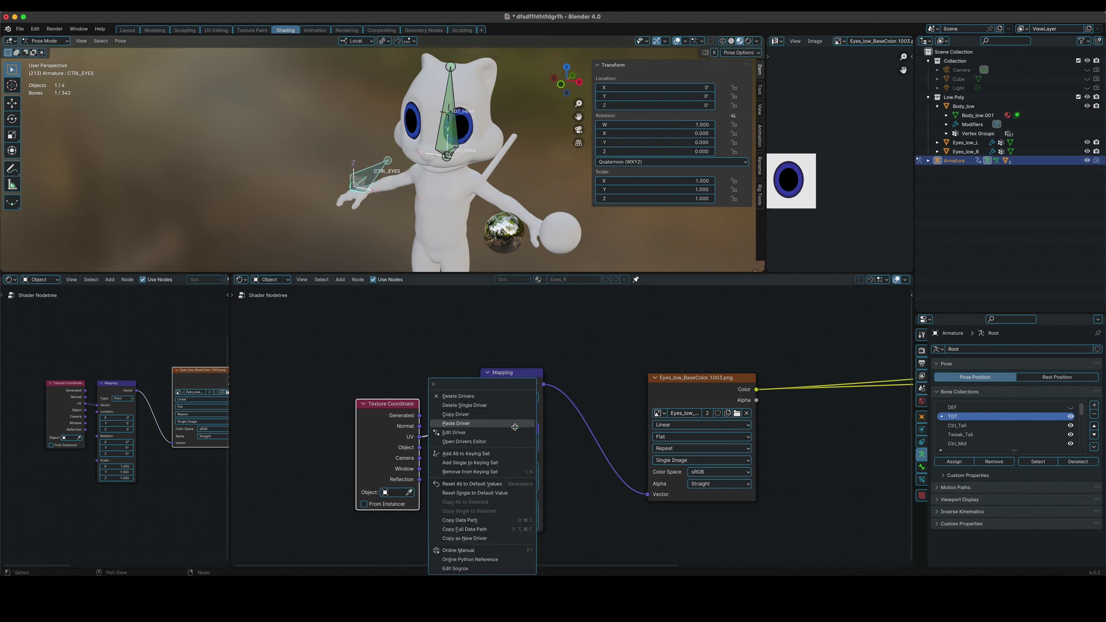
{"action": "left_click", "coordinate": [507, 432]}
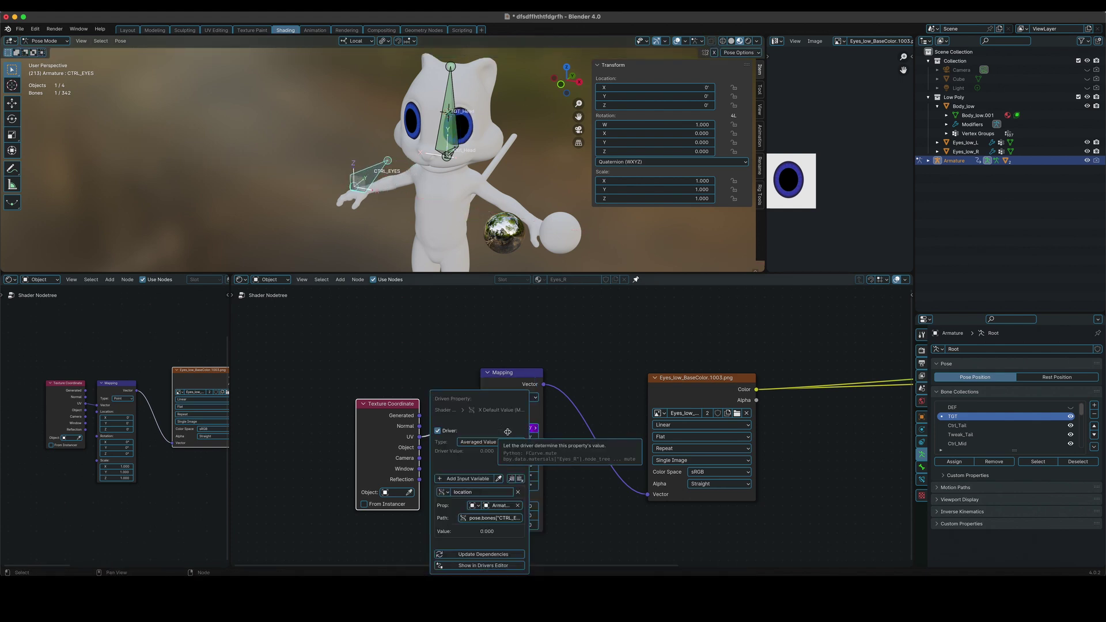
{"action": "left_click", "coordinate": [505, 442]}
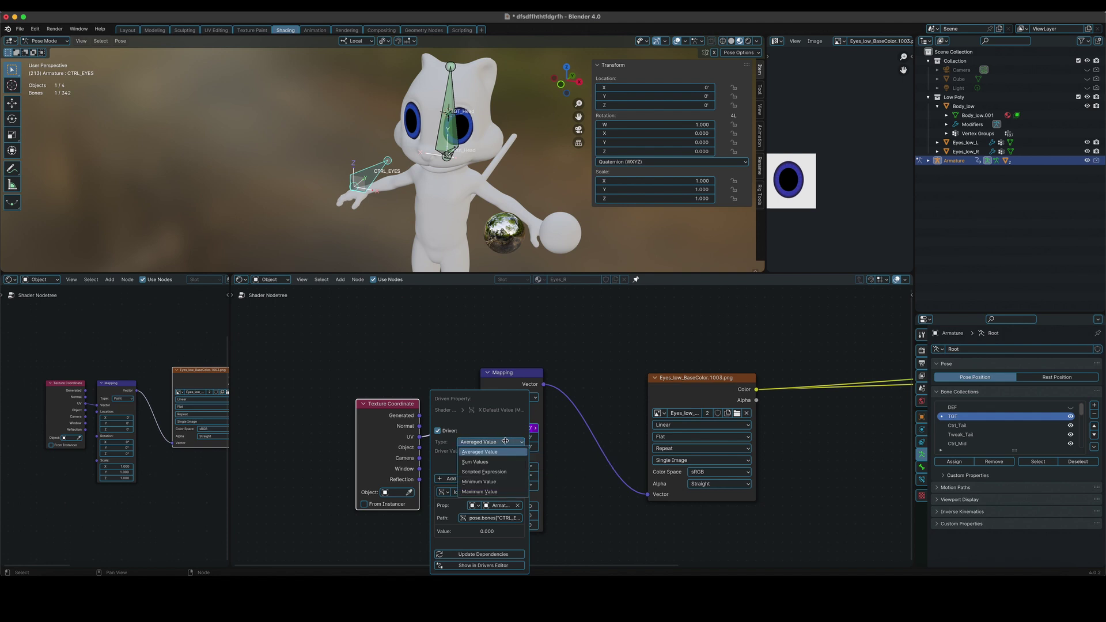
{"action": "left_click", "coordinate": [502, 452]}
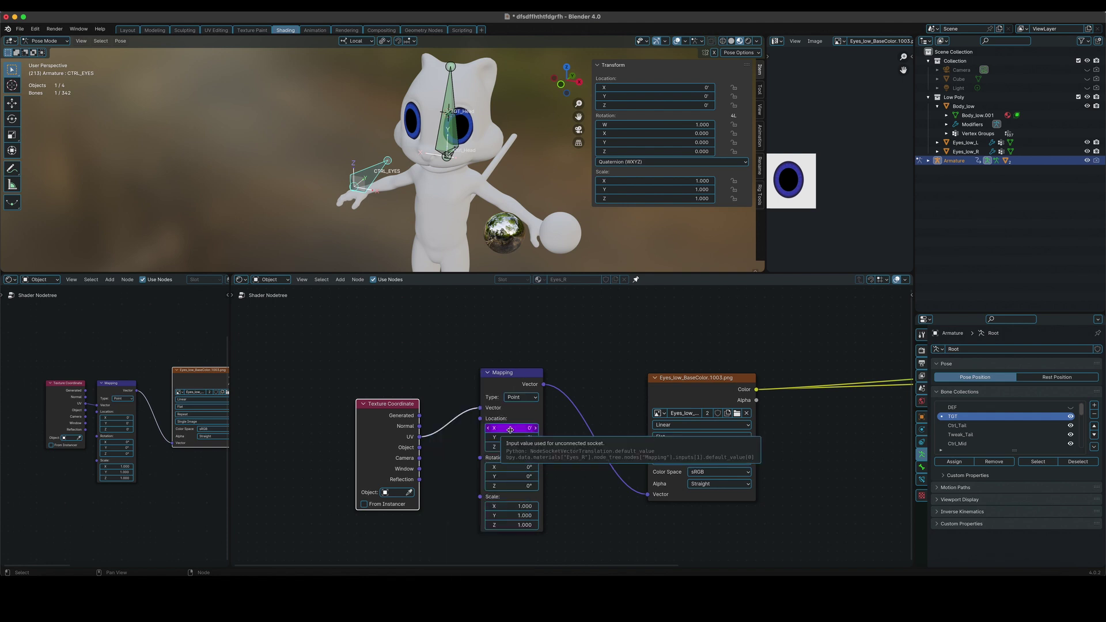
{"action": "right_click", "coordinate": [510, 429]}
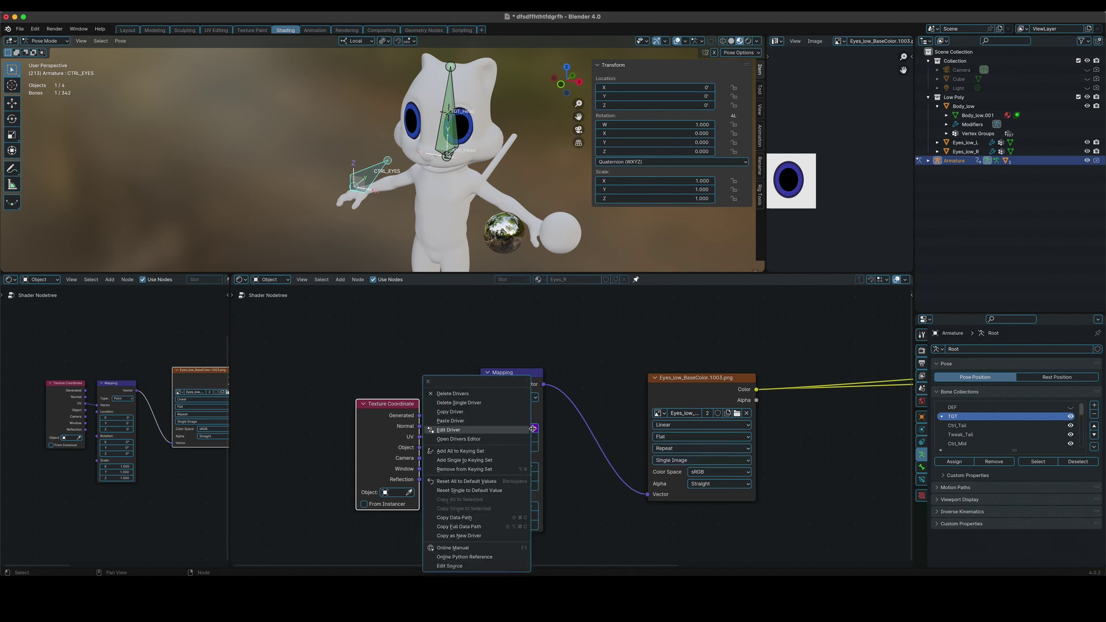
{"action": "key", "text": "Escape"}
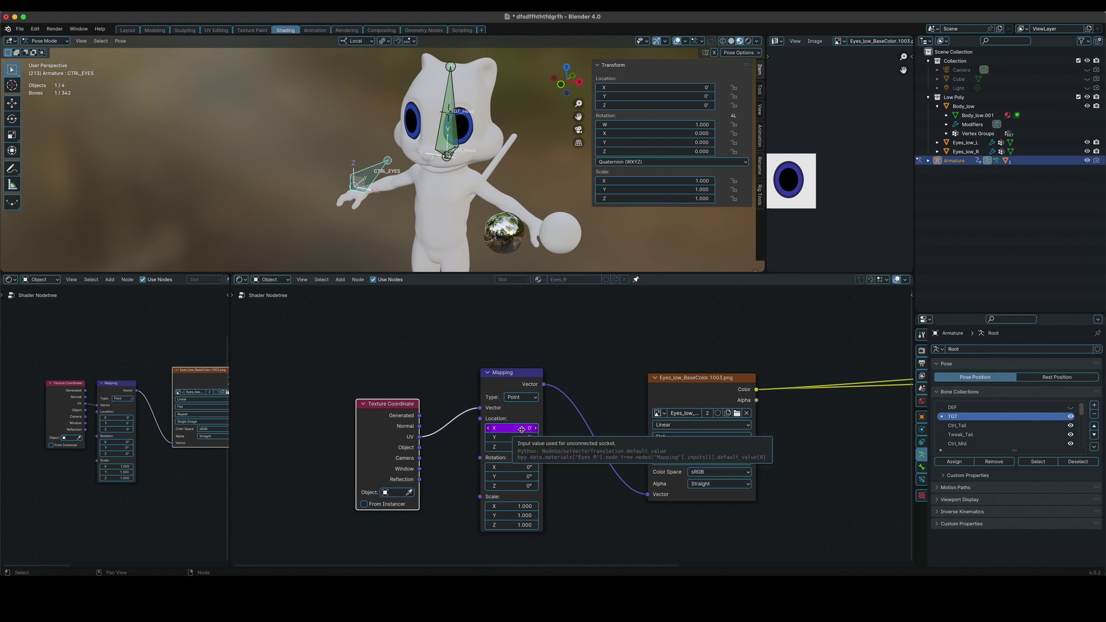
Step: Set the Mapping node's Location X driver to Scripted Expression and wrap its location expression in parentheses
{"action": "right_click", "coordinate": [521, 429]}
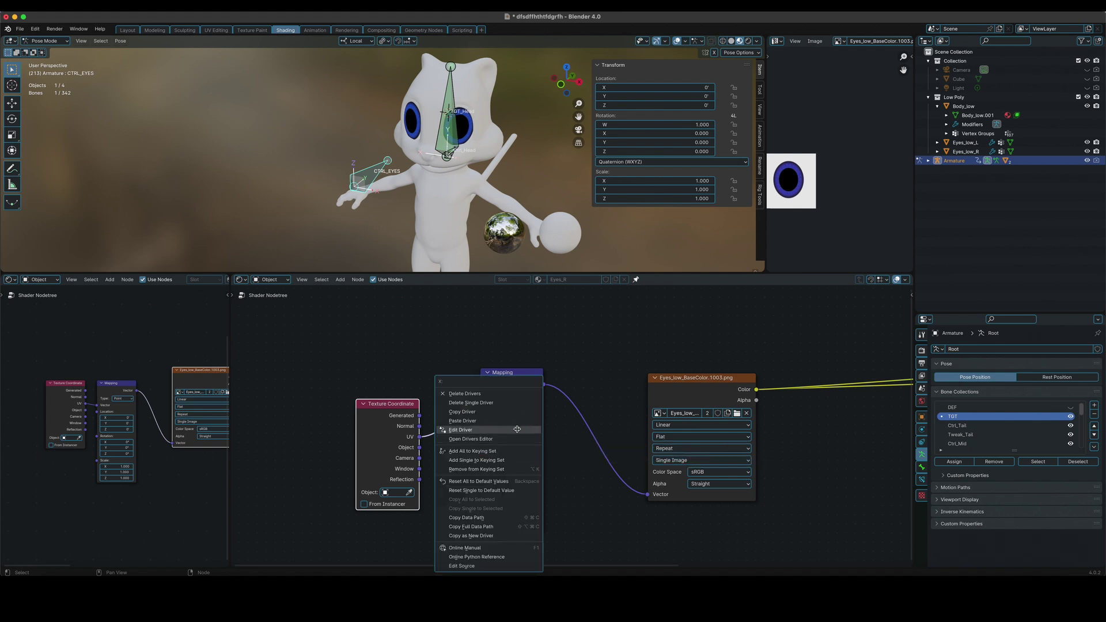
{"action": "left_click", "coordinate": [518, 429]}
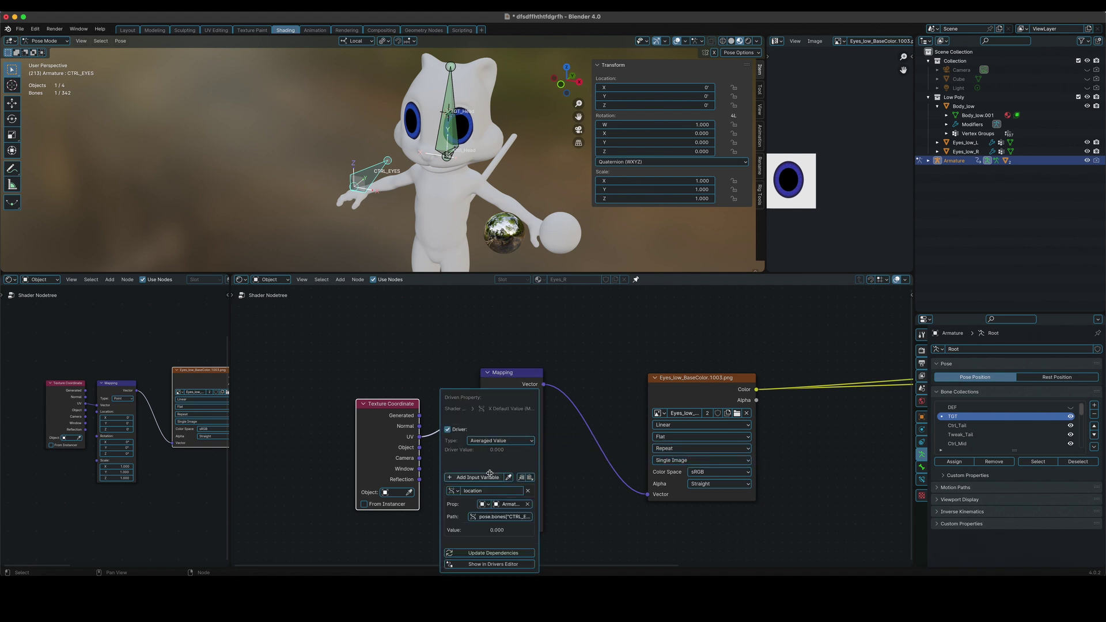
{"action": "left_click", "coordinate": [521, 441]}
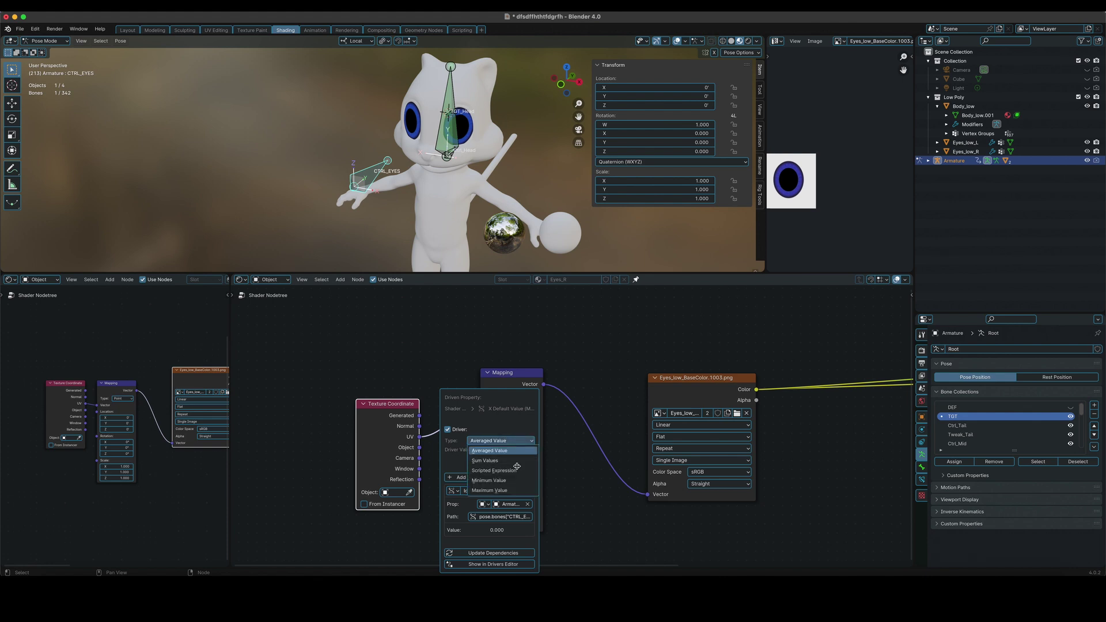
{"action": "left_click", "coordinate": [517, 471]}
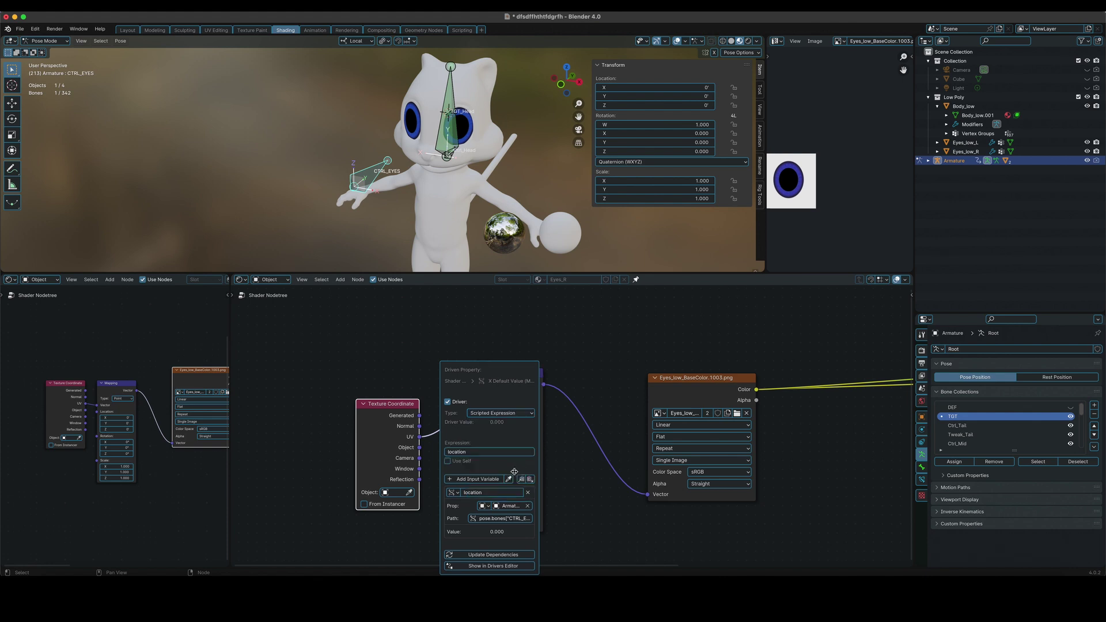
{"action": "left_click", "coordinate": [486, 453]}
{"action": "type", "text": ")"}
{"action": "type", "text": "("}
{"action": "key", "text": "shift"}
{"action": "key", "text": "Return"}
Step: Test the edited driver by moving the CTRL_EYES bone along its local X axis and cancel the move
{"action": "key", "text": "g"}
{"action": "key", "text": "x"}
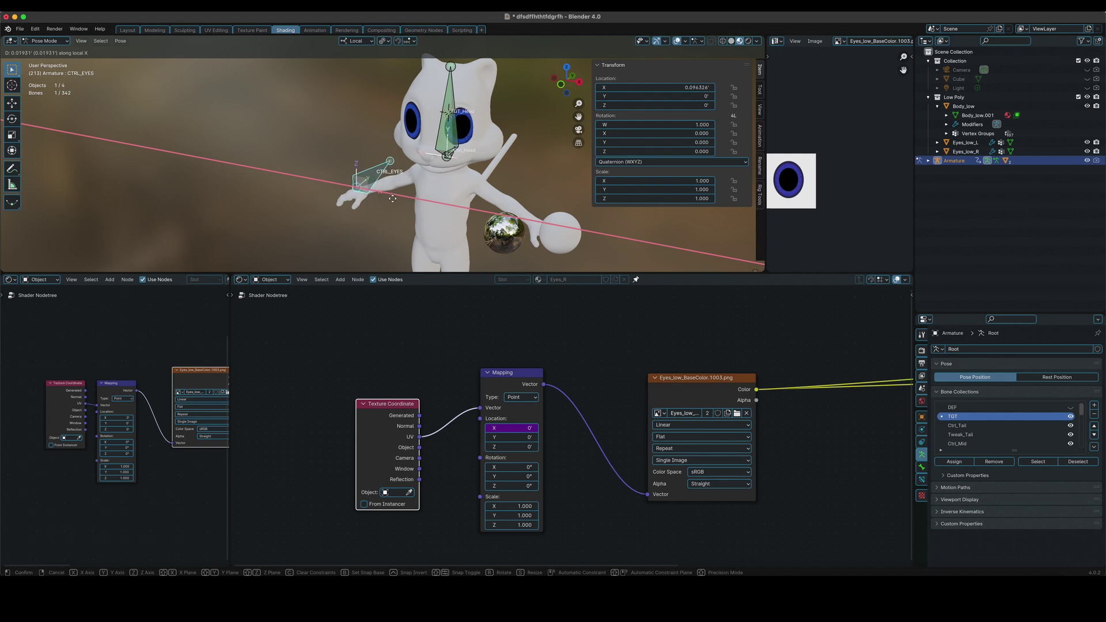
{"action": "right_click", "coordinate": [389, 201]}
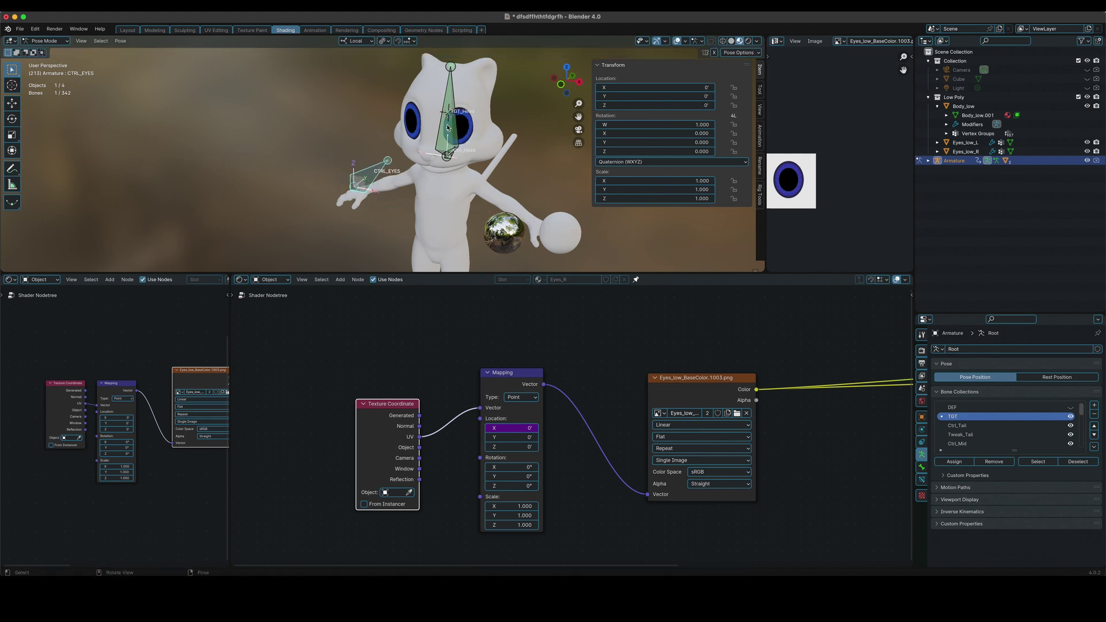
Step: Parent the CTRL_EYES bone to the TGT_Head bone in Edit Mode, keeping its offset, and return to Pose Mode
{"action": "middle_click_drag", "start_coordinate": [489, 163], "coordinate": [427, 167]}
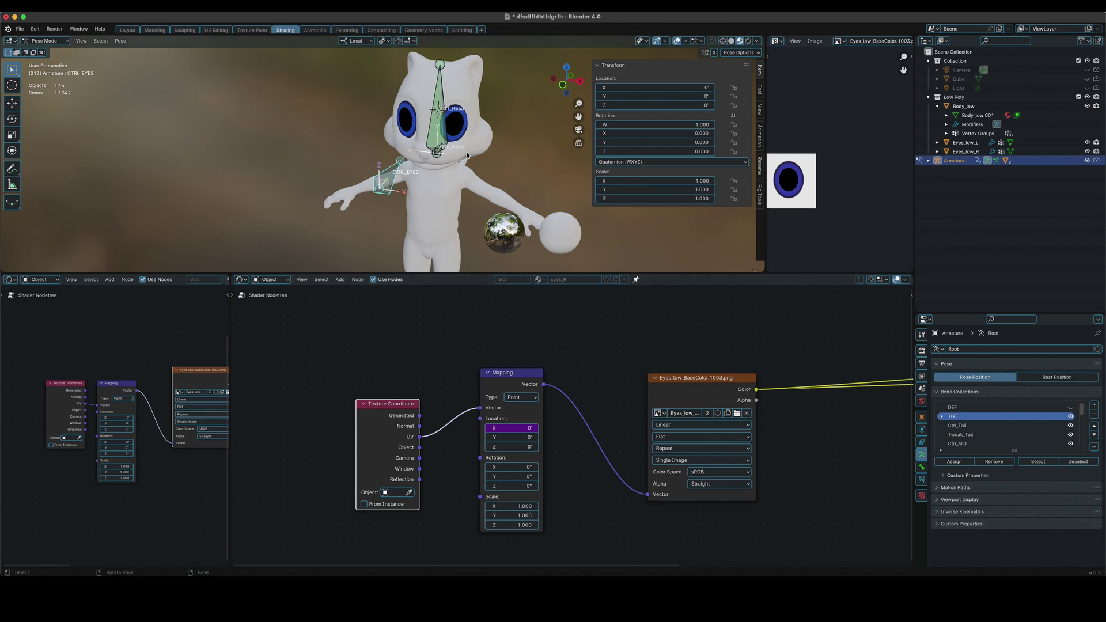
{"action": "middle_click_drag", "start_coordinate": [454, 148], "coordinate": [437, 165]}
{"action": "key", "text": "Tab"}
{"action": "scroll", "coordinate": [403, 166], "scroll_direction": "up", "scroll_amount": 3}
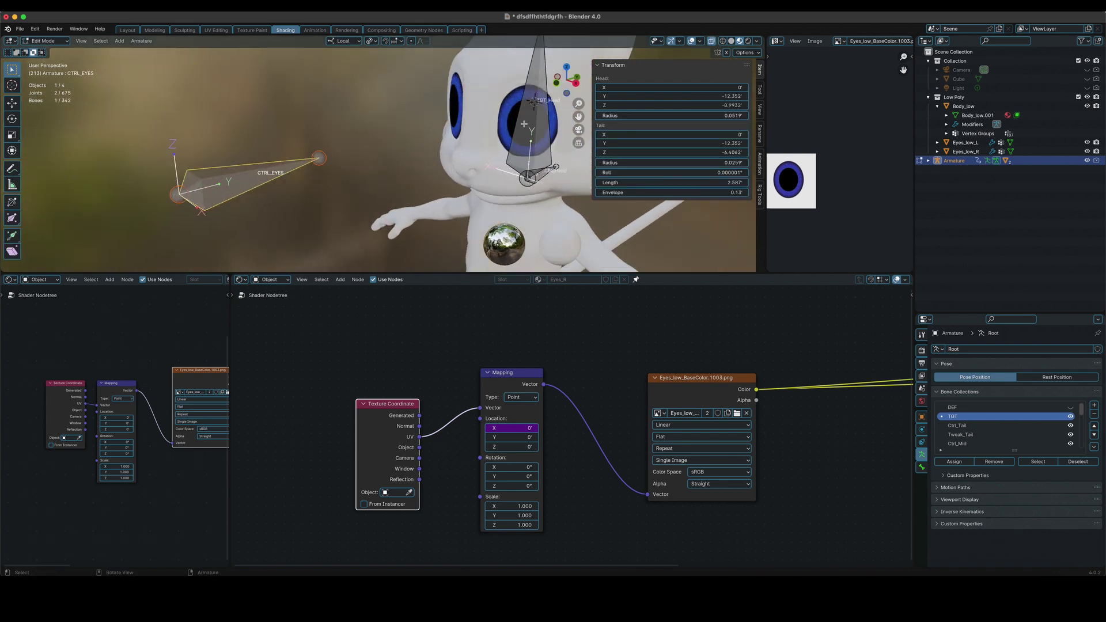
{"action": "left_click", "coordinate": [529, 132], "text": "shift"}
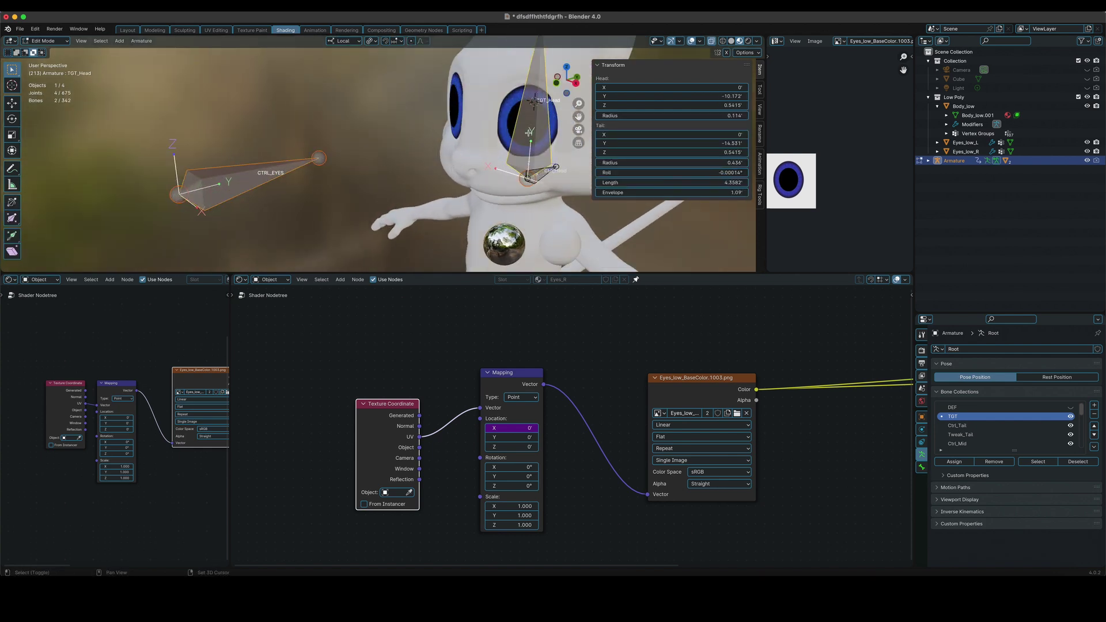
{"action": "key", "text": "ctrl+p"}
{"action": "left_click", "coordinate": [529, 133]}
{"action": "key", "text": "Tab"}
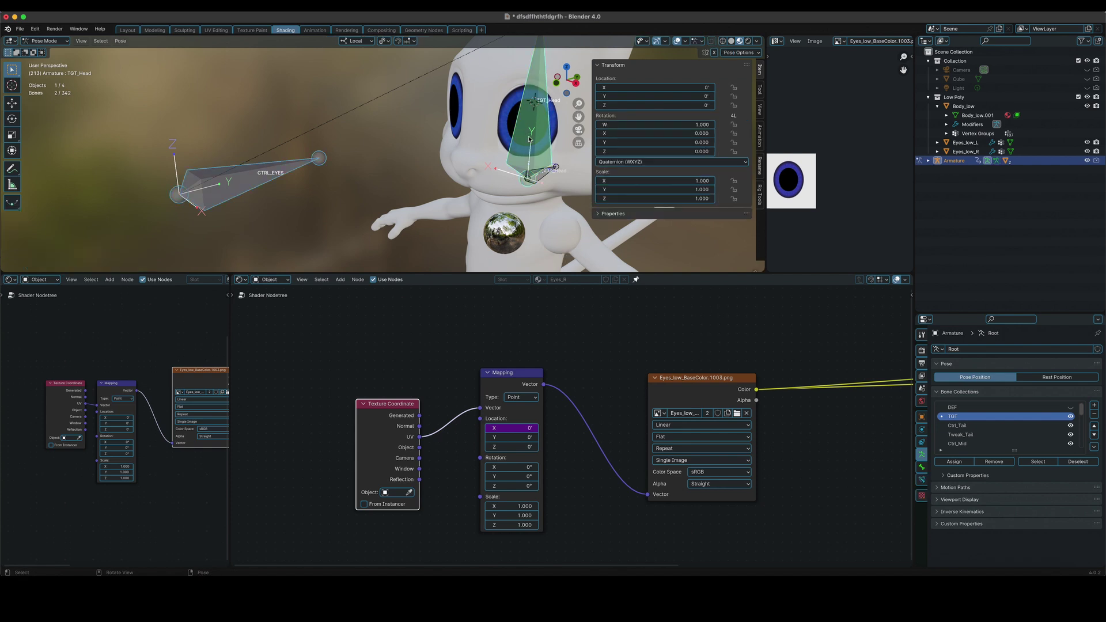
Step: Test the parenting by rotating the Ctrl_Head bone about its local X axis and cancel the rotation
{"action": "left_click", "coordinate": [553, 170]}
{"action": "key", "text": "r"}
{"action": "key", "text": "x"}
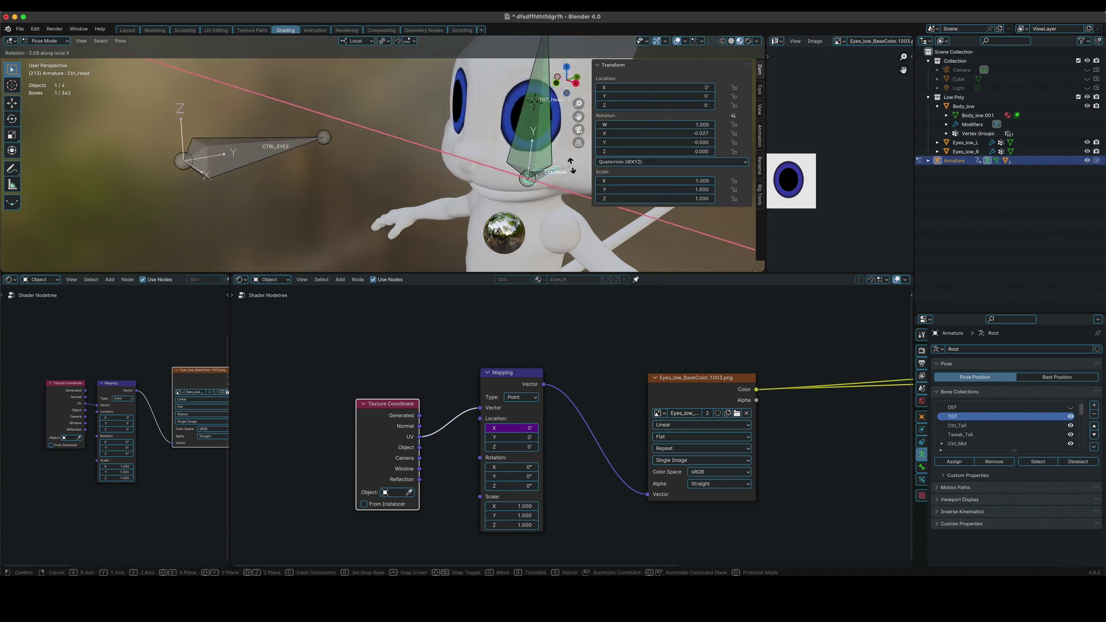
{"action": "key", "text": "Escape"}
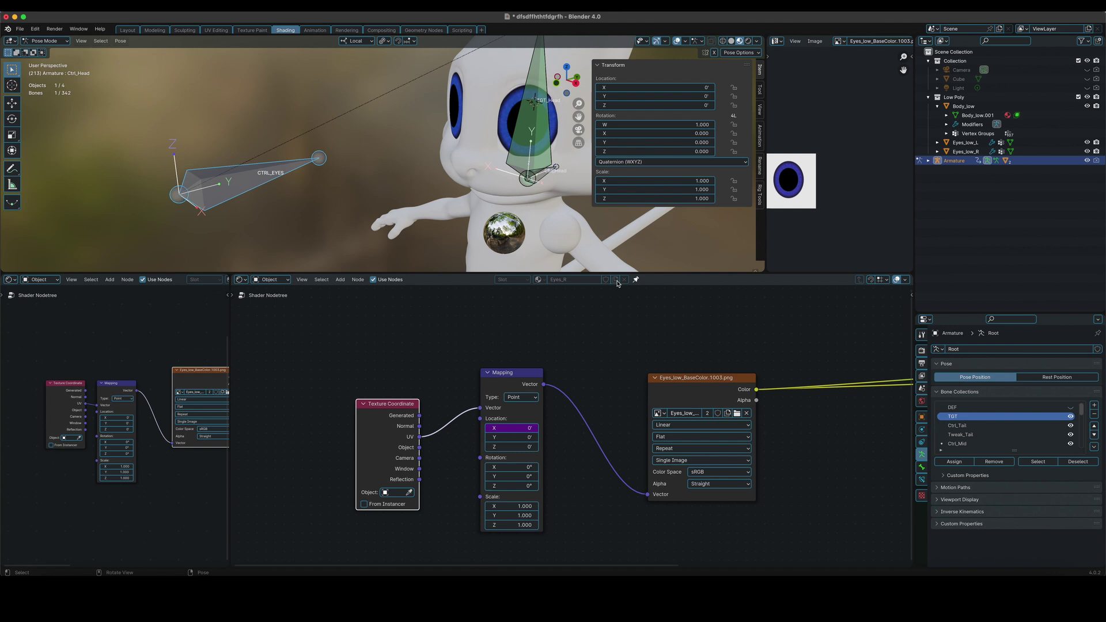
Step: Set the armature's viewport display of bone axes to position 1.0
{"action": "right_click", "coordinate": [622, 87]}
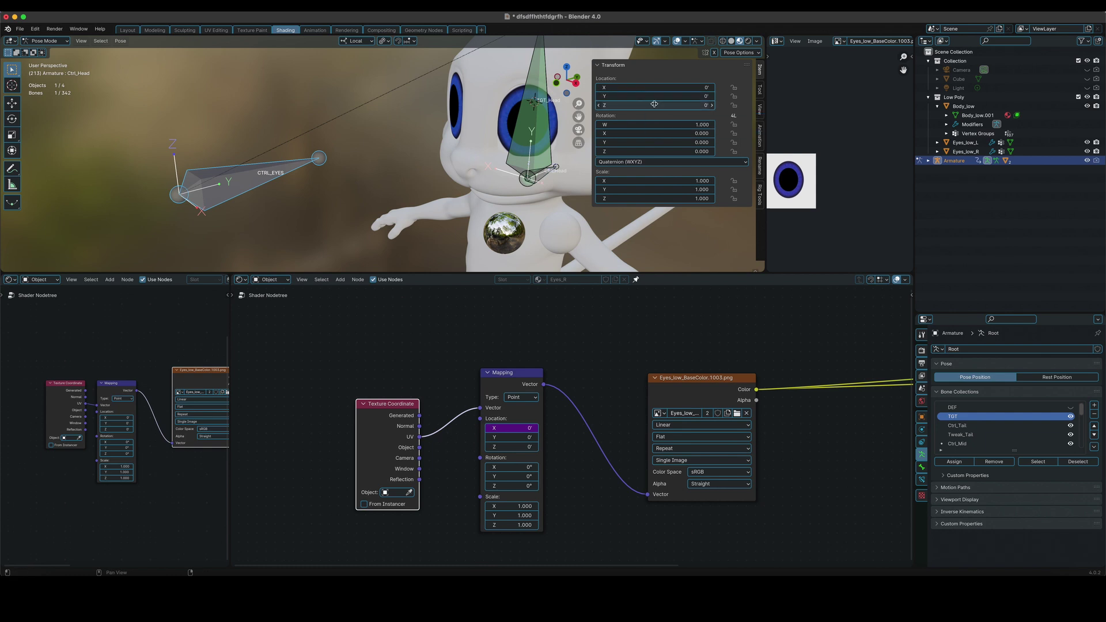
{"action": "right_click", "coordinate": [627, 105]}
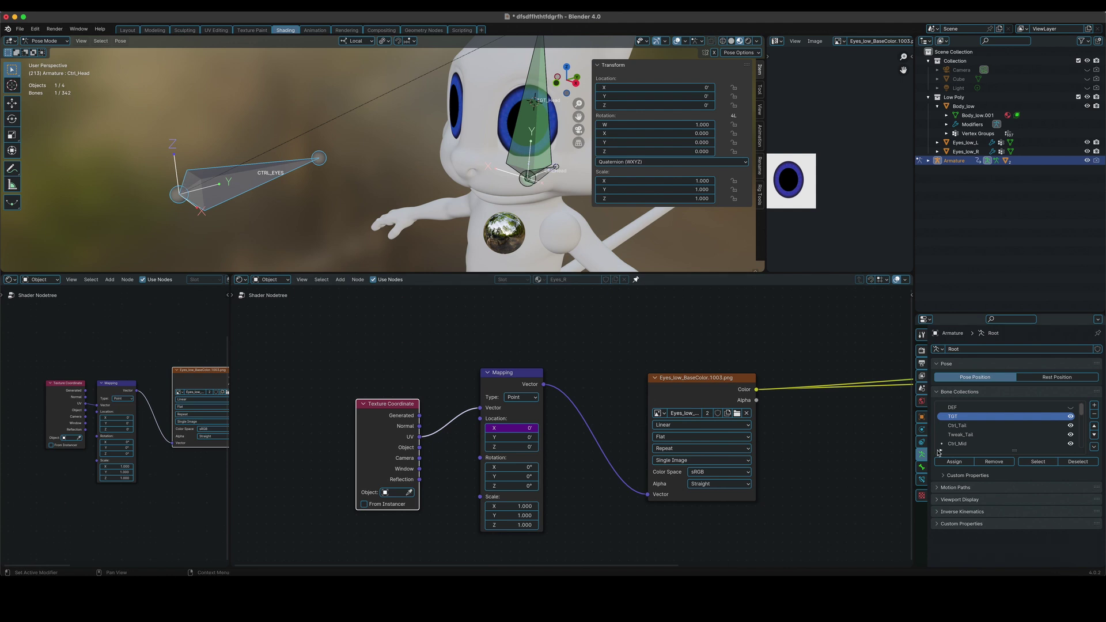
{"action": "left_click", "coordinate": [953, 499]}
{"action": "scroll", "coordinate": [954, 501], "scroll_direction": "down", "scroll_amount": 2}
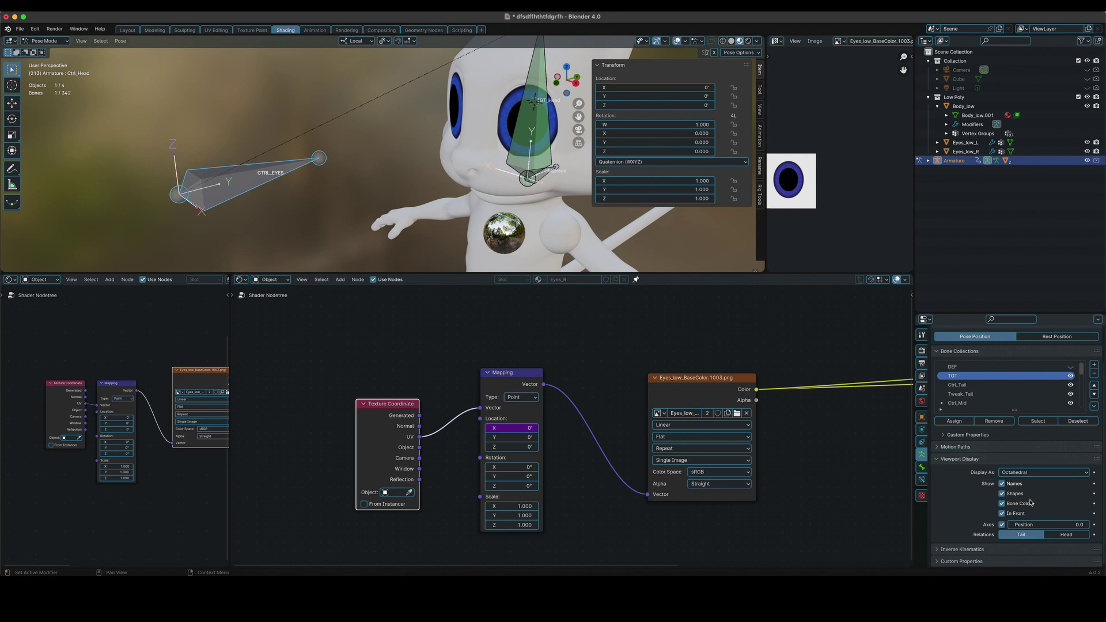
{"action": "left_click", "coordinate": [1002, 525]}
{"action": "left_click", "coordinate": [1002, 525]}
{"action": "left_click_drag", "start_coordinate": [1021, 525], "coordinate": [1090, 525]}
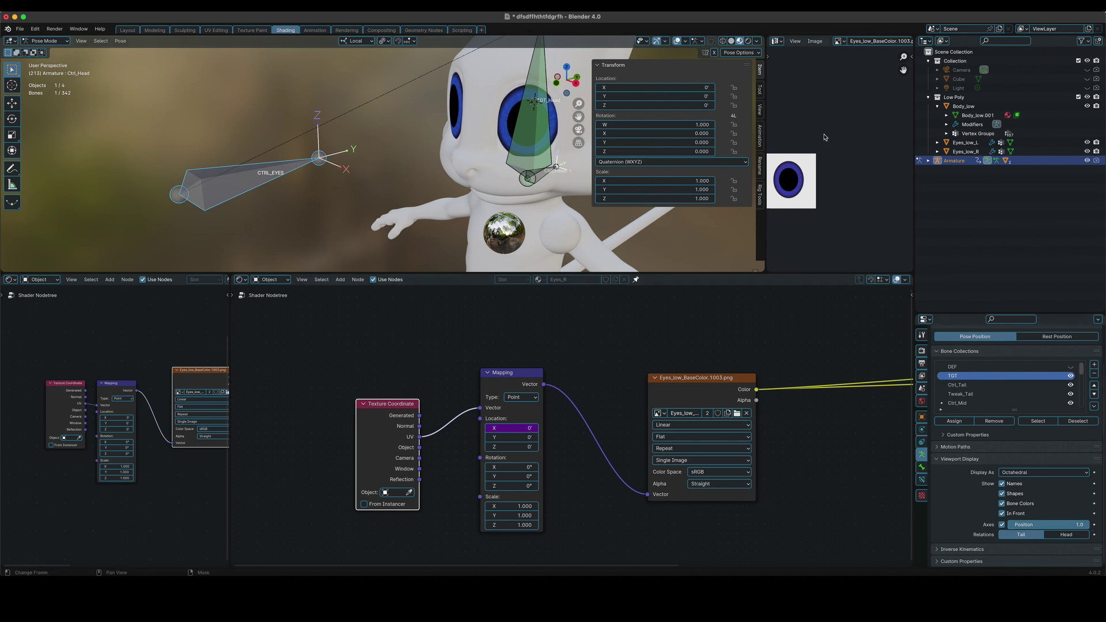
Step: Copy the Ctrl_Head bone's Z location as a new driver
{"action": "right_click", "coordinate": [639, 105]}
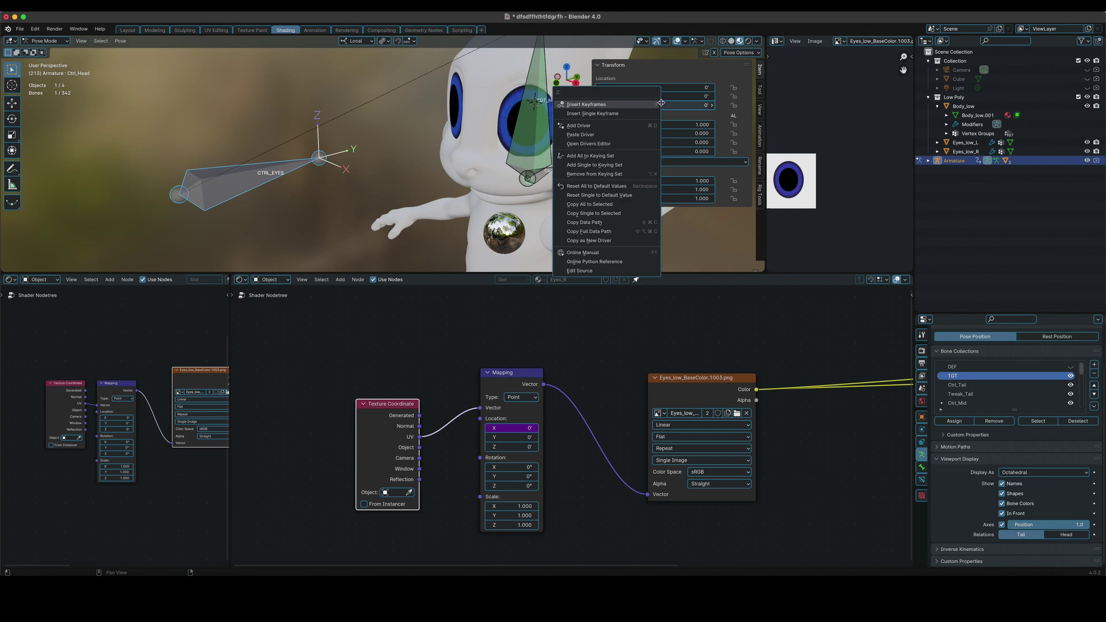
{"action": "right_click", "coordinate": [695, 104]}
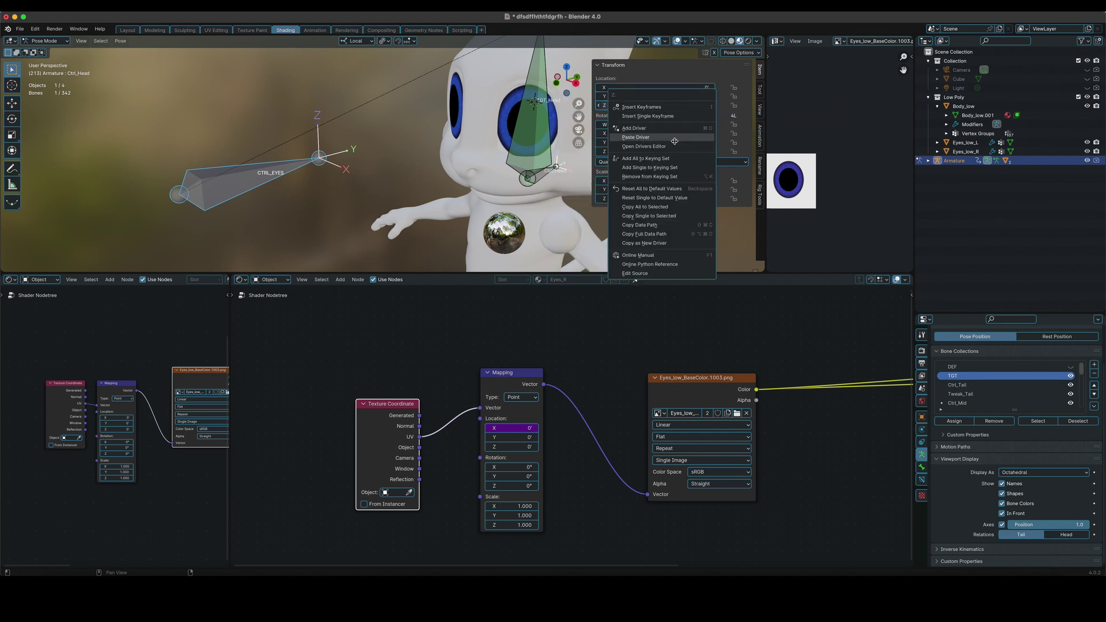
{"action": "left_click", "coordinate": [667, 243]}
Step: Paste the copied driver onto Location Y of the Mapping node in the Eyes_R material
{"action": "scroll", "coordinate": [545, 458], "scroll_direction": "up", "scroll_amount": 2}
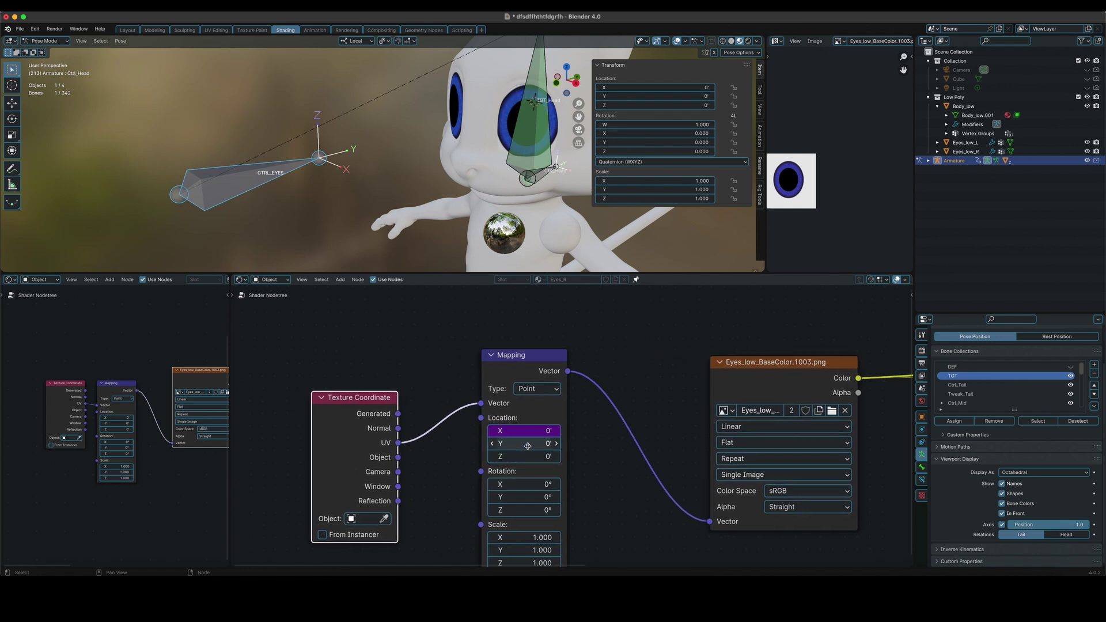
{"action": "scroll", "coordinate": [822, 200], "scroll_direction": "up", "scroll_amount": 4}
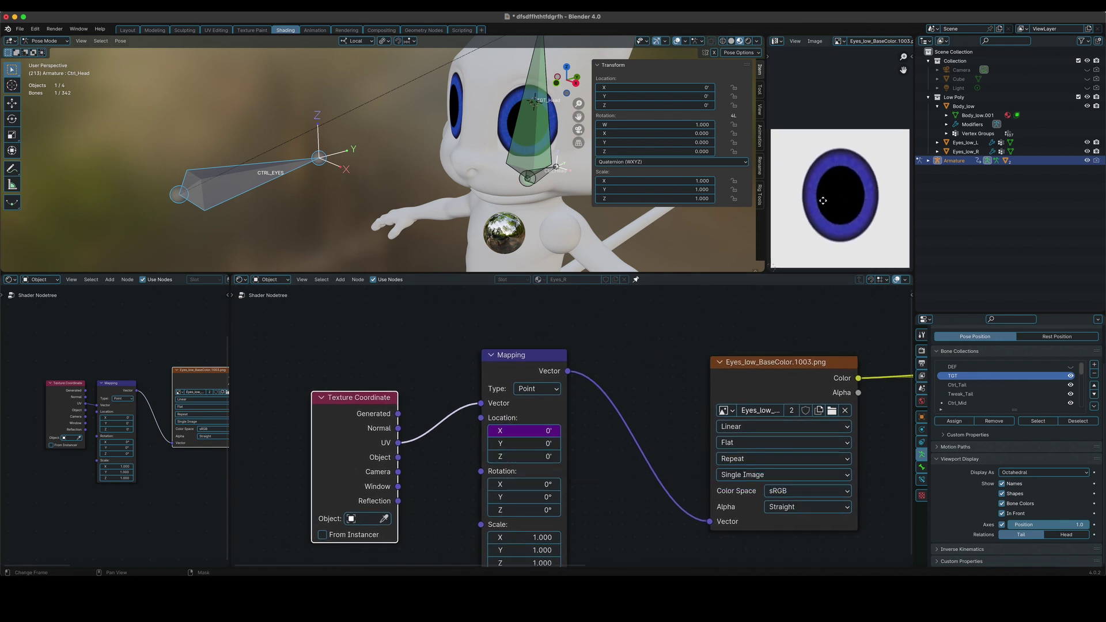
{"action": "scroll", "coordinate": [833, 177], "scroll_direction": "down", "scroll_amount": 1}
{"action": "middle_click_drag", "start_coordinate": [822, 201], "coordinate": [829, 177]}
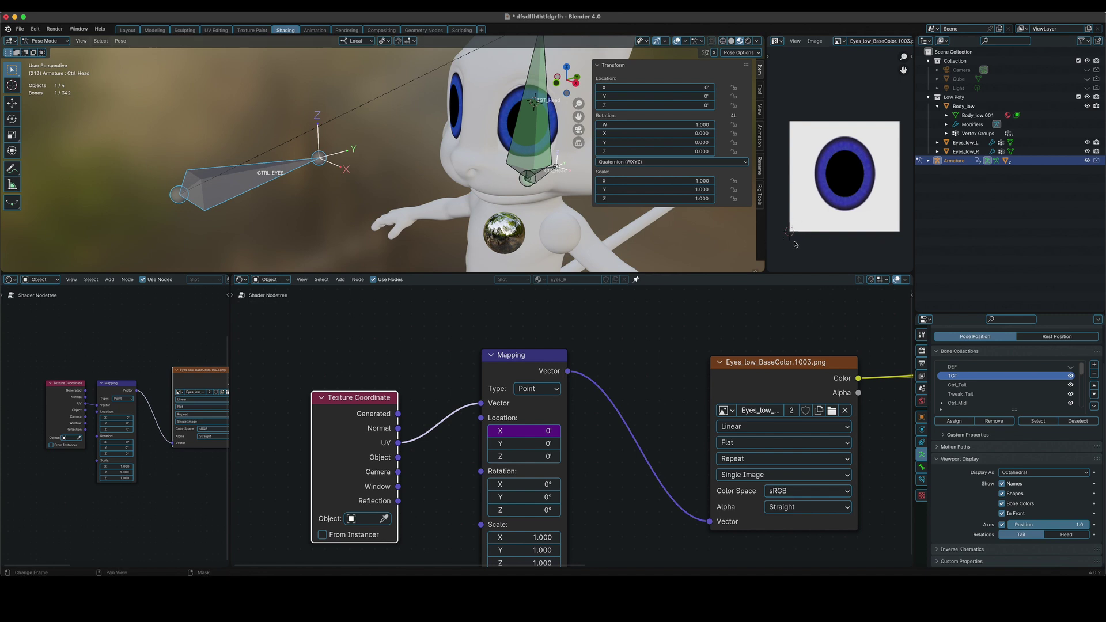
{"action": "right_click", "coordinate": [527, 445]}
{"action": "left_click", "coordinate": [520, 431]}
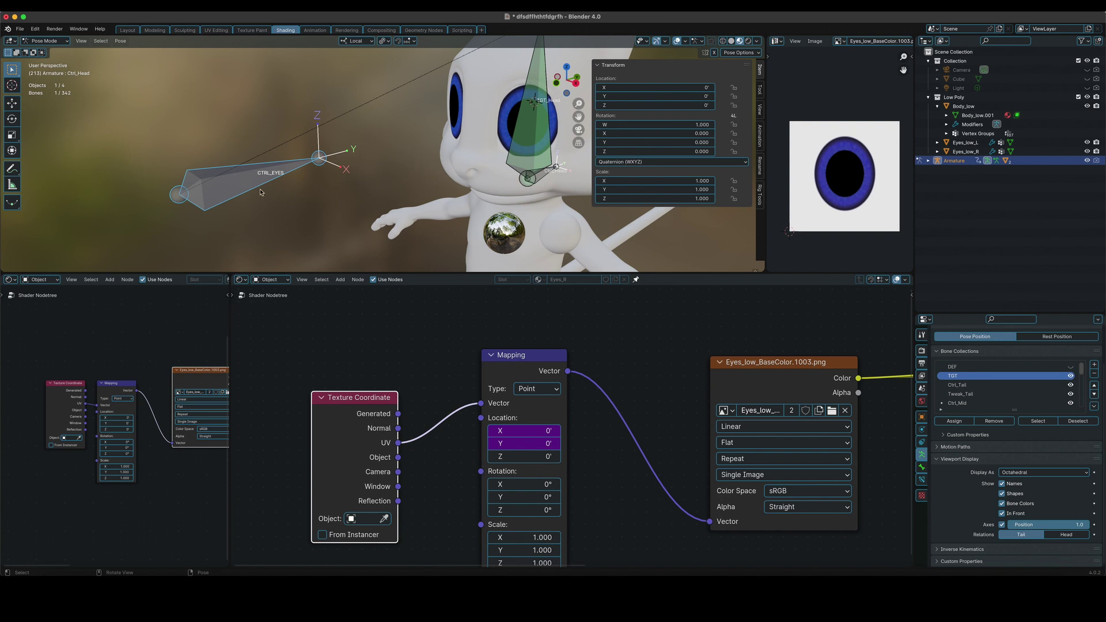
Step: Try moving the CTRL_EYES bone about -0.17' along its local Z axis, move it along Z again and undo that second move
{"action": "key", "text": "g"}
{"action": "key", "text": "z"}
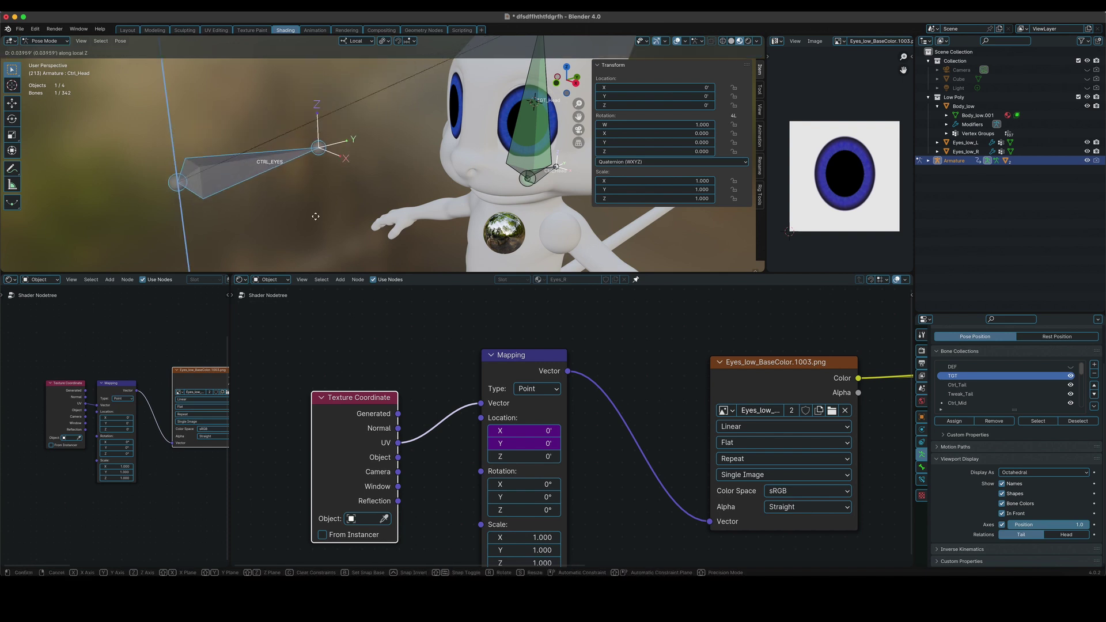
{"action": "left_click", "coordinate": [326, 212]}
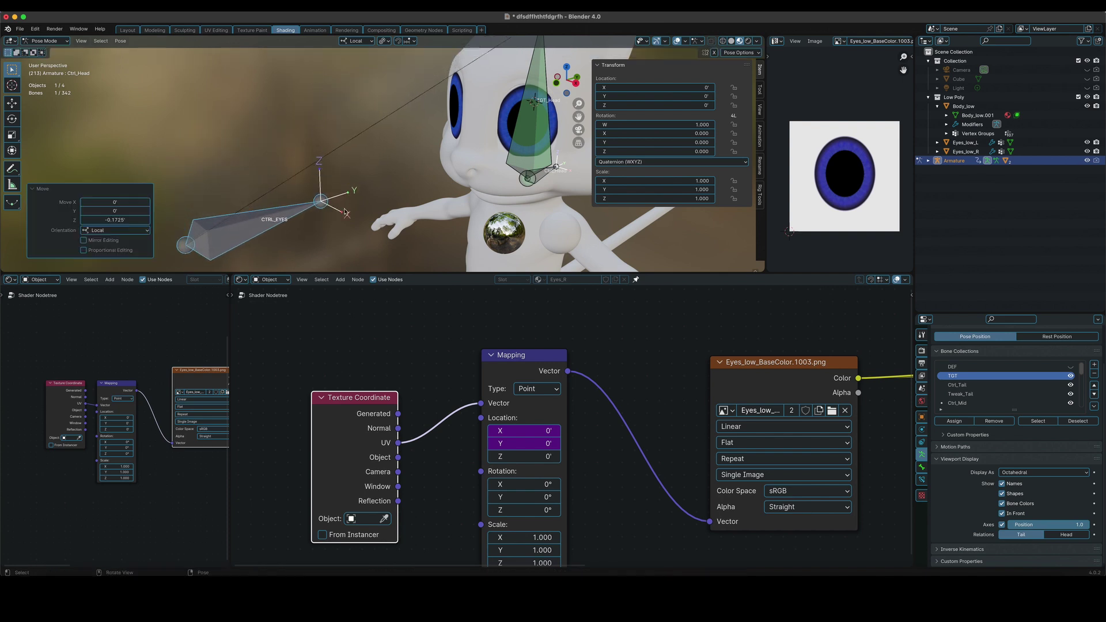
{"action": "scroll", "coordinate": [318, 238], "scroll_direction": "down", "scroll_amount": 2}
{"action": "middle_click_drag", "start_coordinate": [319, 238], "coordinate": [349, 228]}
{"action": "key", "text": "g"}
{"action": "key", "text": "z"}
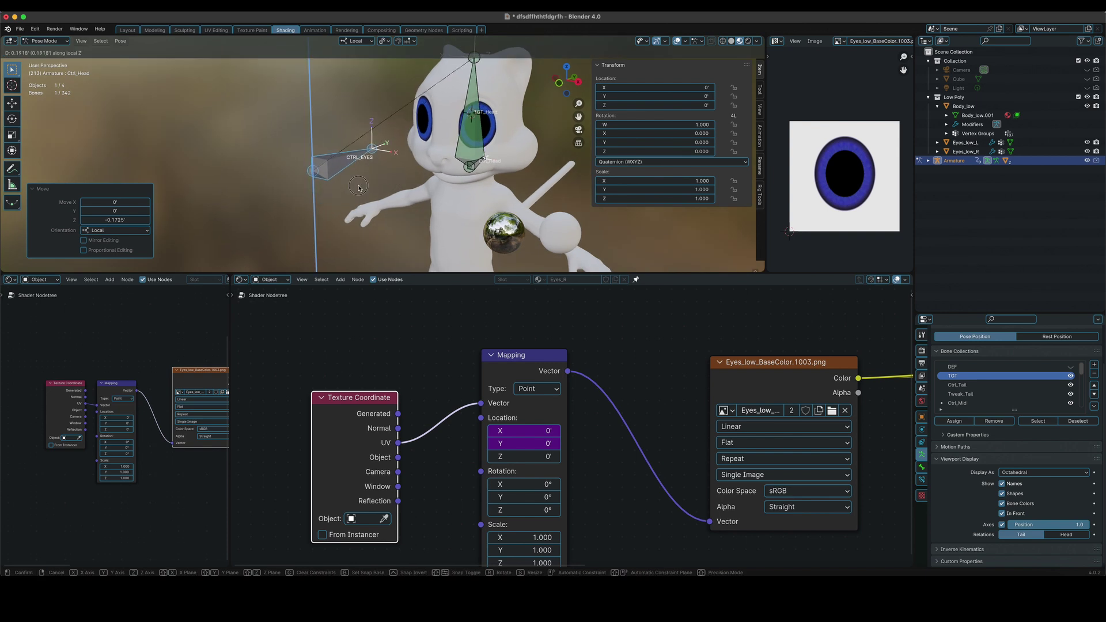
{"action": "left_click", "coordinate": [359, 188]}
{"action": "key", "text": "ctrl+z"}
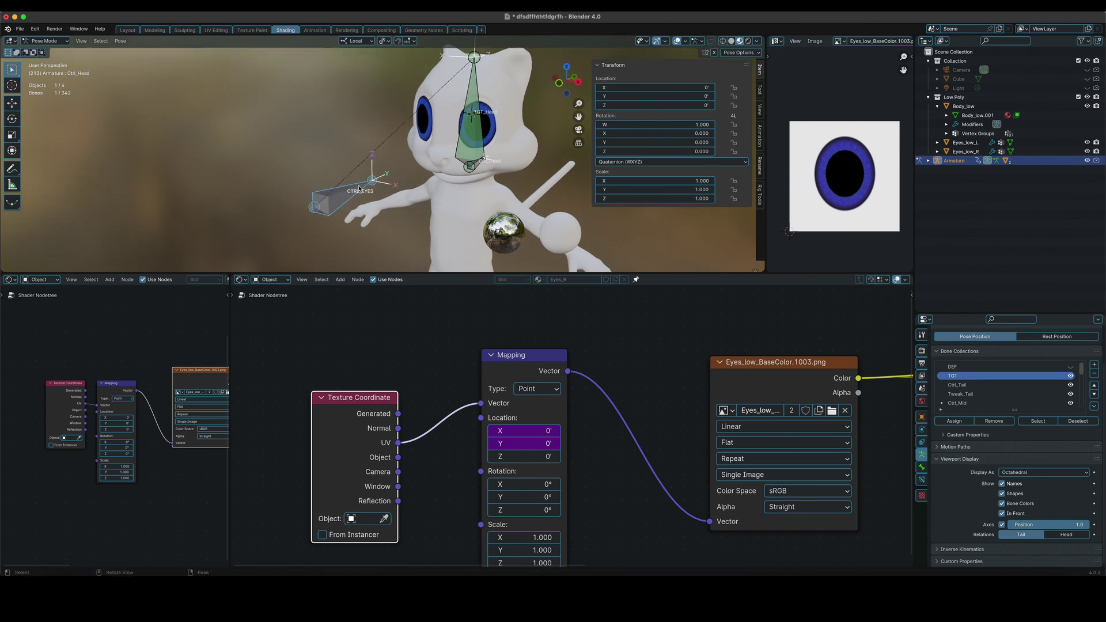
Step: Select the CTRL_EYES bone in the viewport and clear its location
{"action": "mouse_move", "coordinate": [680, 106]}
{"action": "left_mouse_down"}
{"action": "mouse_move", "coordinate": [704, 106]}
{"action": "mouse_move", "coordinate": [680, 105]}
{"action": "left_mouse_up"}
{"action": "left_click", "coordinate": [341, 196]}
{"action": "key", "text": "alt+g"}
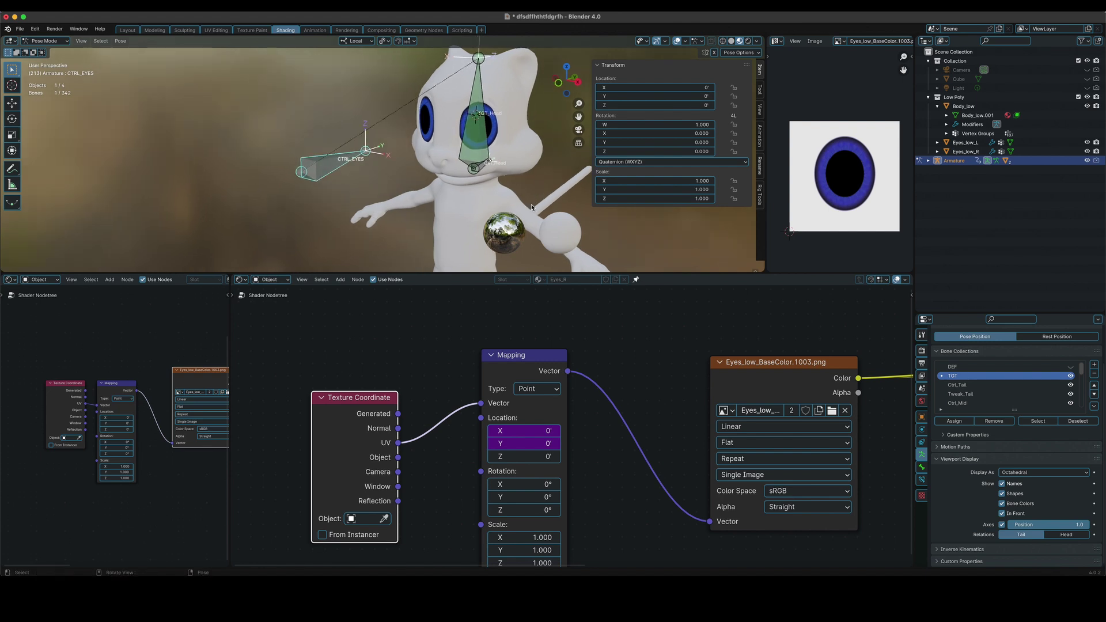
{"action": "left_click", "coordinate": [331, 170]}
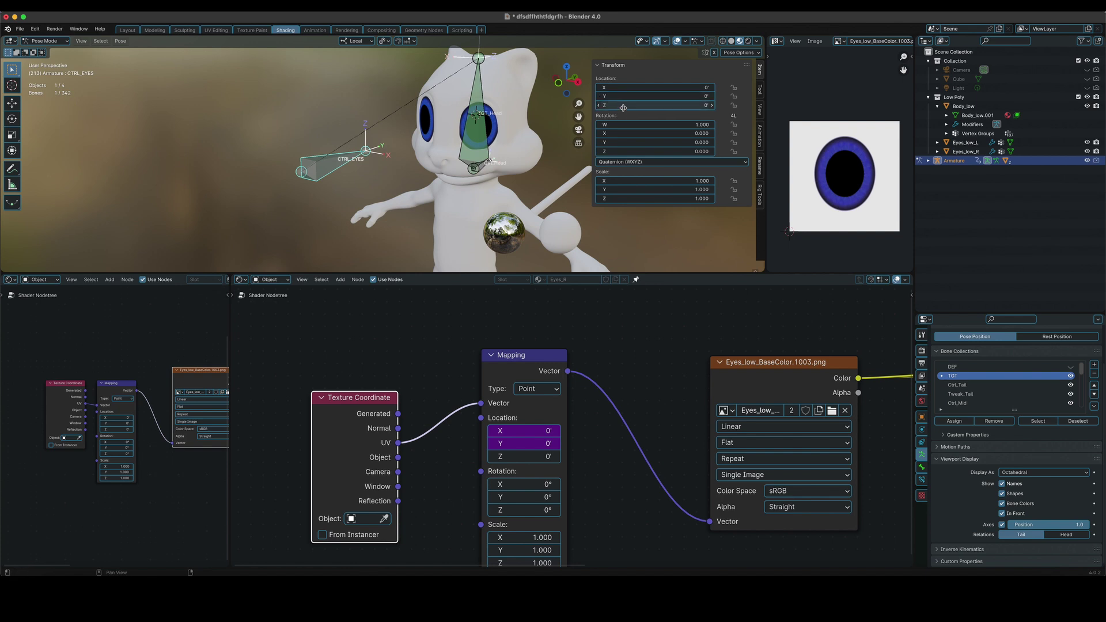
Step: Copy the CTRL_EYES bone's Z location as a new driver and paste it onto Location Y of the Eyes_R Mapping node
{"action": "right_click", "coordinate": [624, 108]}
{"action": "left_click", "coordinate": [601, 183]}
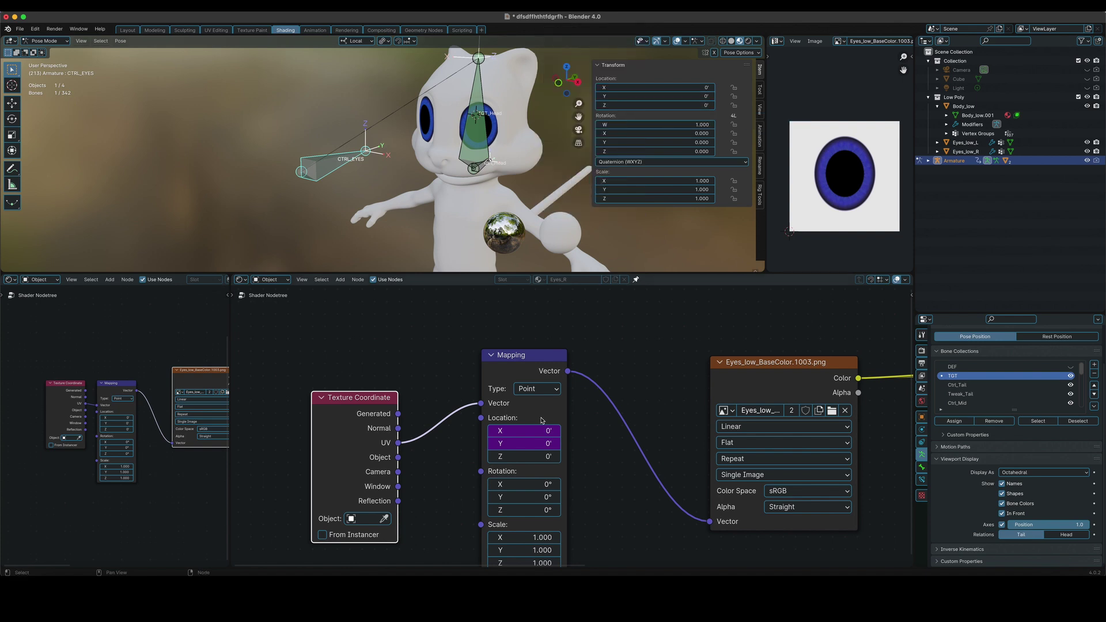
{"action": "right_click", "coordinate": [521, 443]}
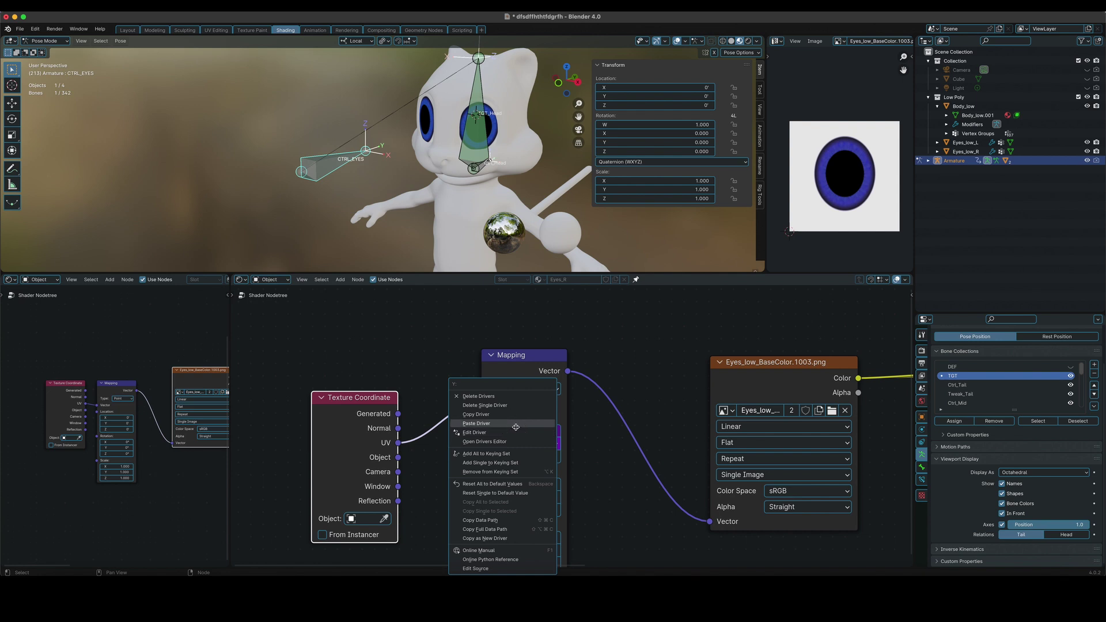
{"action": "left_click", "coordinate": [516, 427]}
Step: Test the pasted driver by moving the CTRL_EYES bone along its local Z axis, and cancel the move
{"action": "key", "text": "g"}
{"action": "key", "text": "z"}
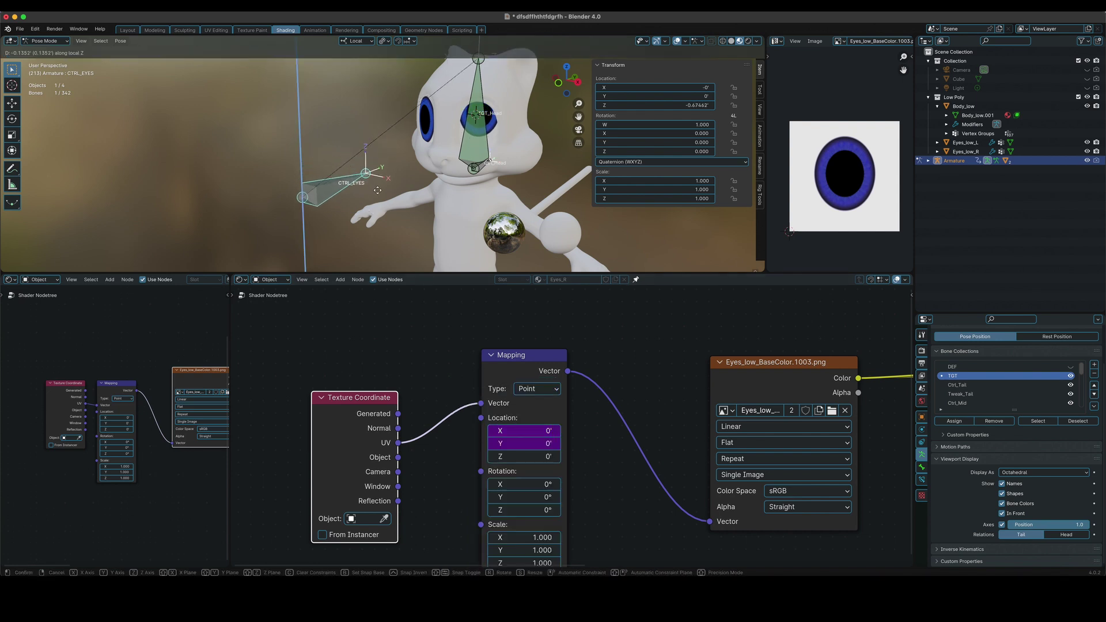
{"action": "key", "text": "Escape"}
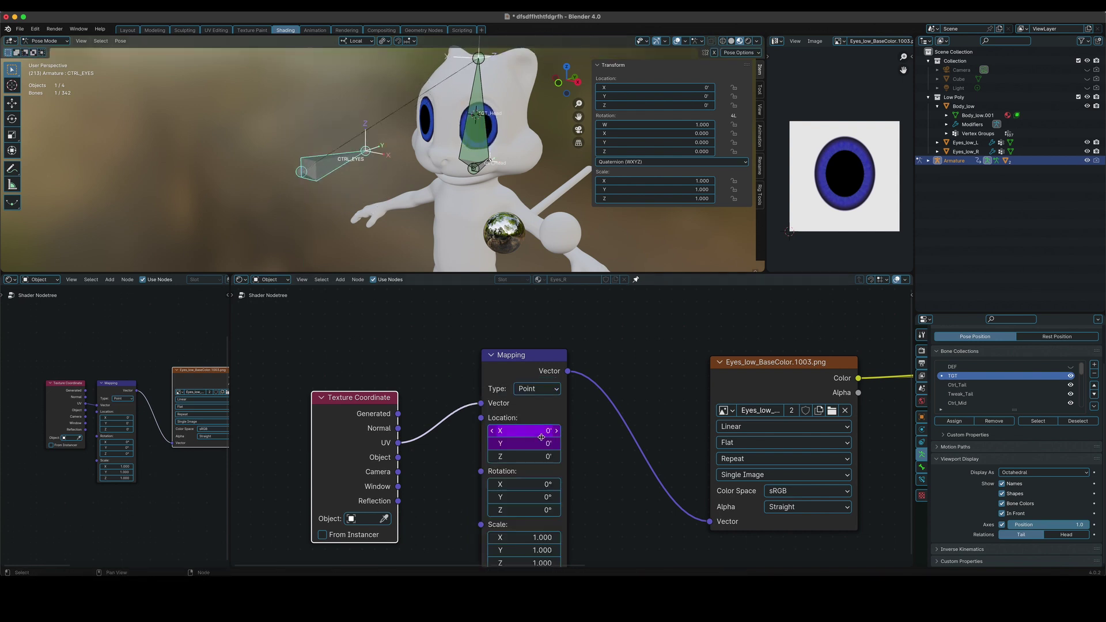
Step: Change the Mapping node's Location Y driver to a Scripted Expression that multiplies (location) by -1
{"action": "right_click", "coordinate": [535, 443]}
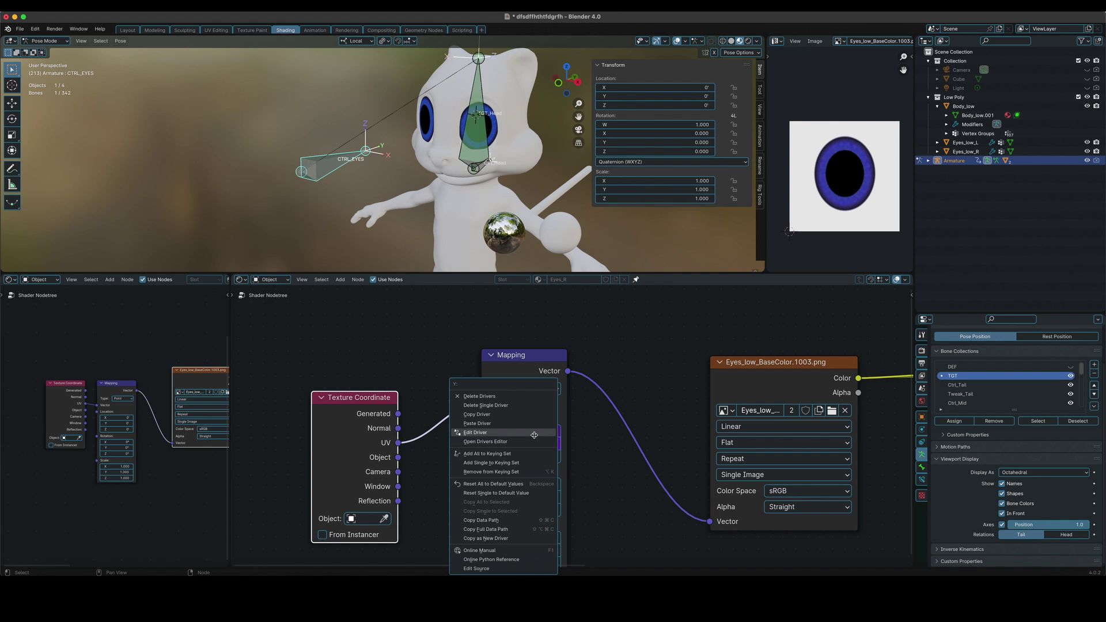
{"action": "left_click", "coordinate": [531, 433]}
{"action": "left_click", "coordinate": [515, 442]}
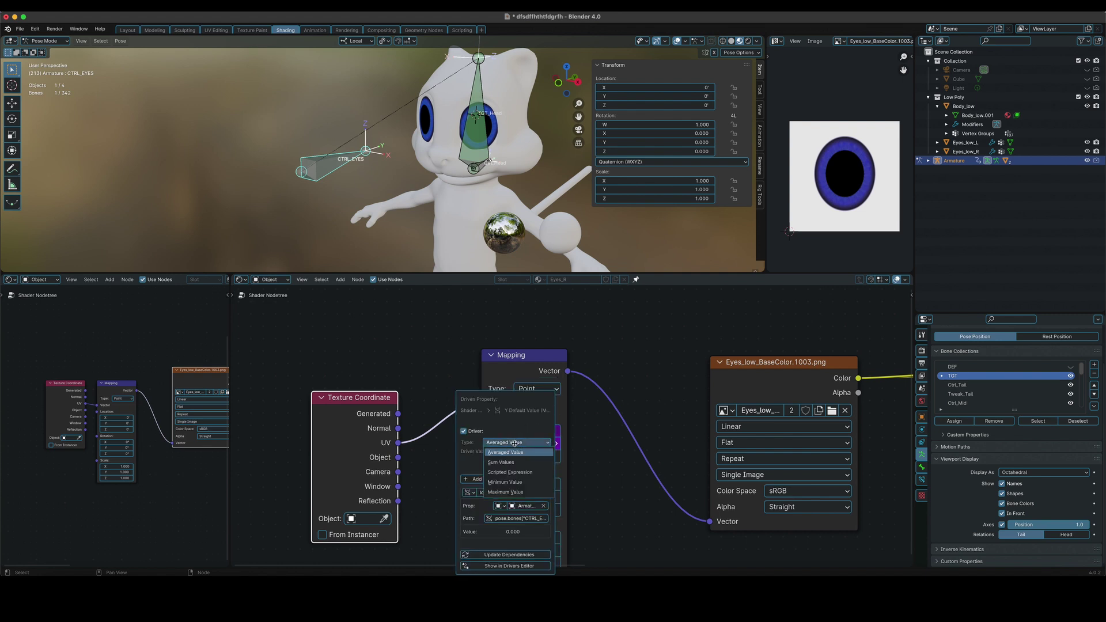
{"action": "left_click", "coordinate": [514, 472]}
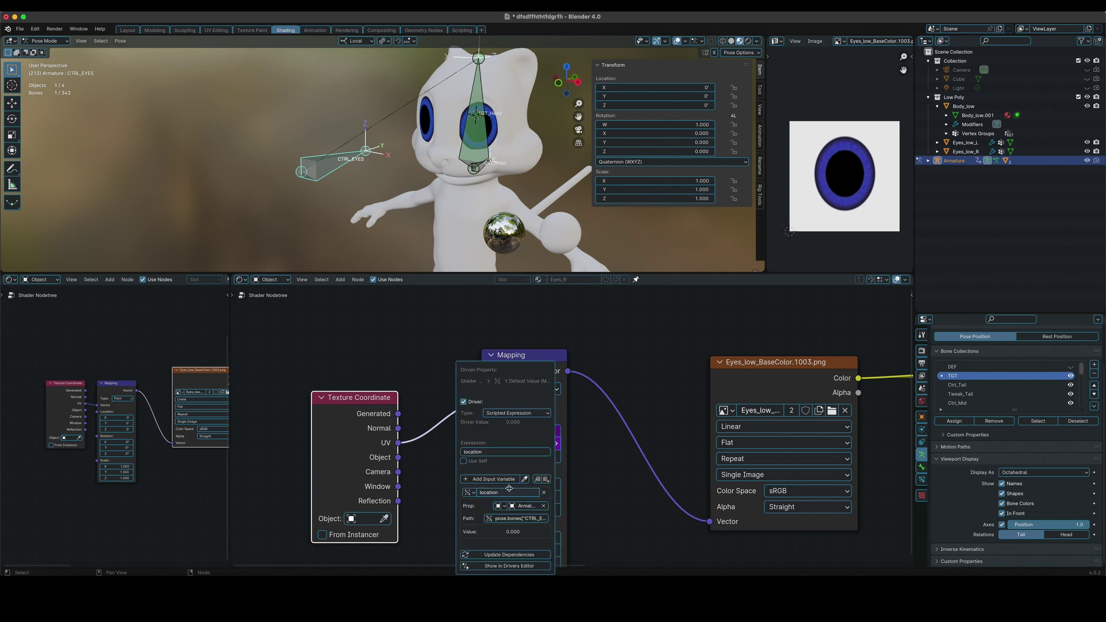
{"action": "left_click", "coordinate": [501, 452]}
{"action": "type", "text": "("}
{"action": "key", "text": "End"}
{"action": "type", "text": "*-1"}
{"action": "key", "text": "Return"}
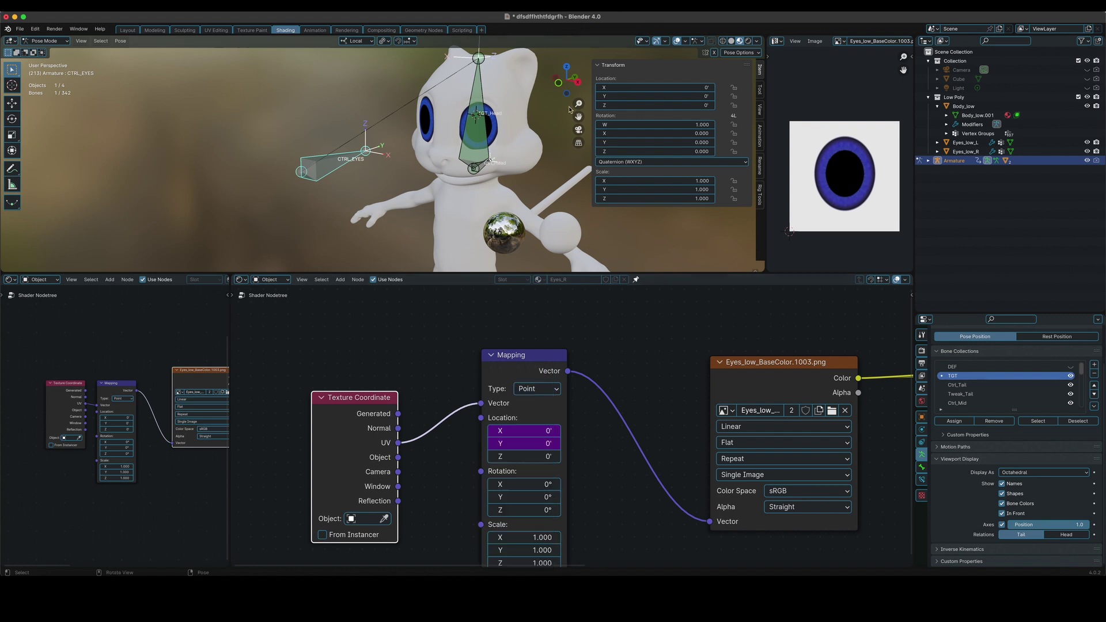
Step: Test the eye textures by moving the CTRL_EYES bone freely from two viewing angles, cancelling each move
{"action": "key", "text": "g"}
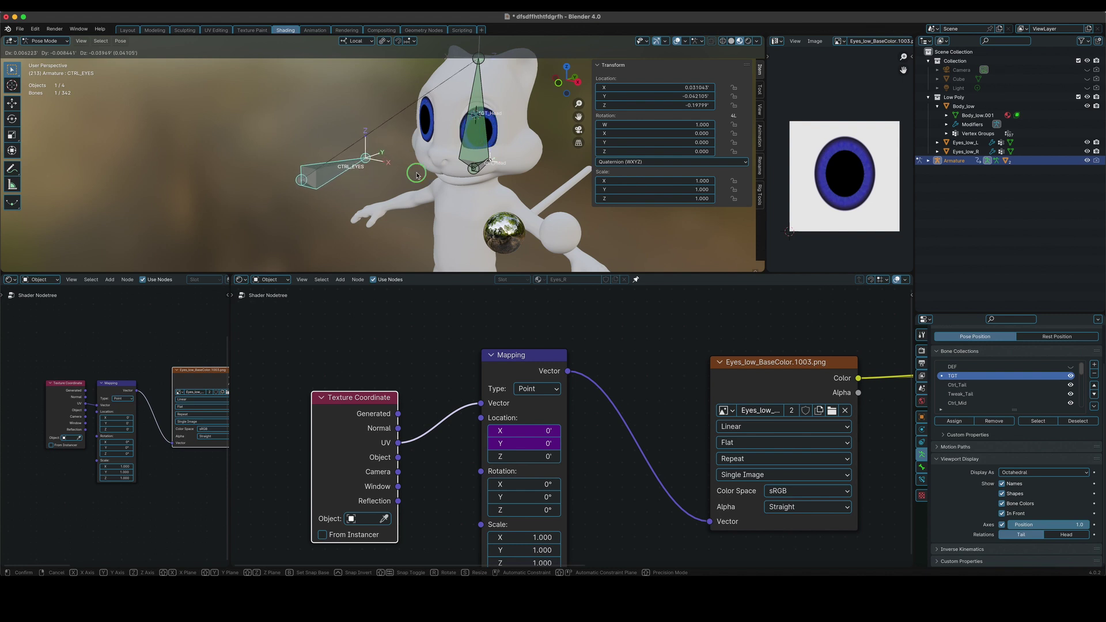
{"action": "right_click", "coordinate": [453, 192]}
{"action": "middle_click_drag", "start_coordinate": [453, 192], "coordinate": [451, 183]}
{"action": "key", "text": "g"}
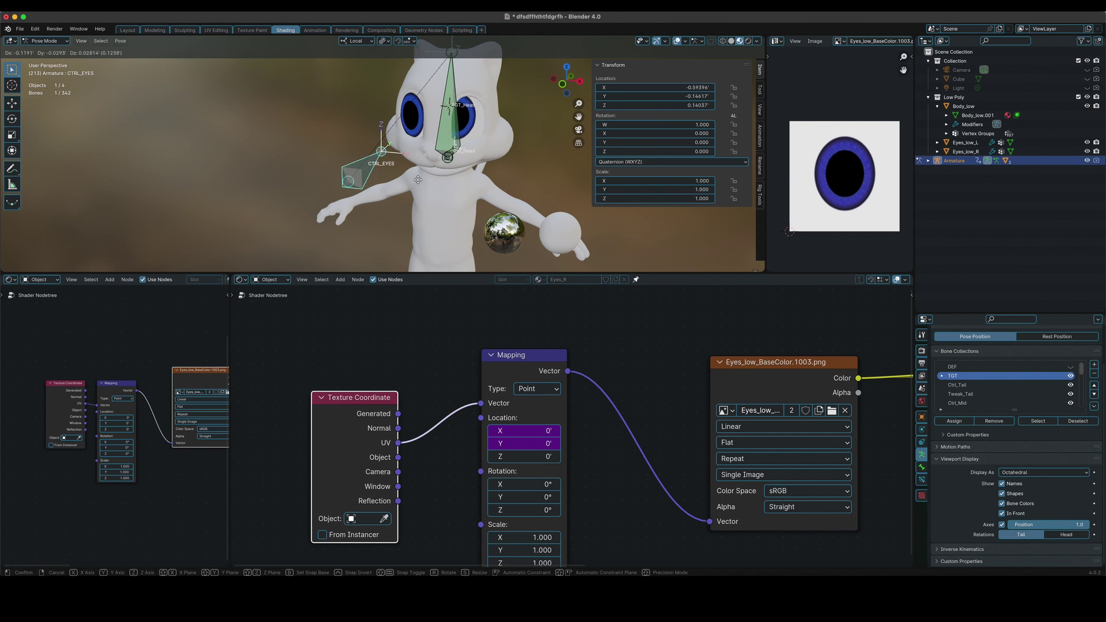
{"action": "key", "text": "Escape"}
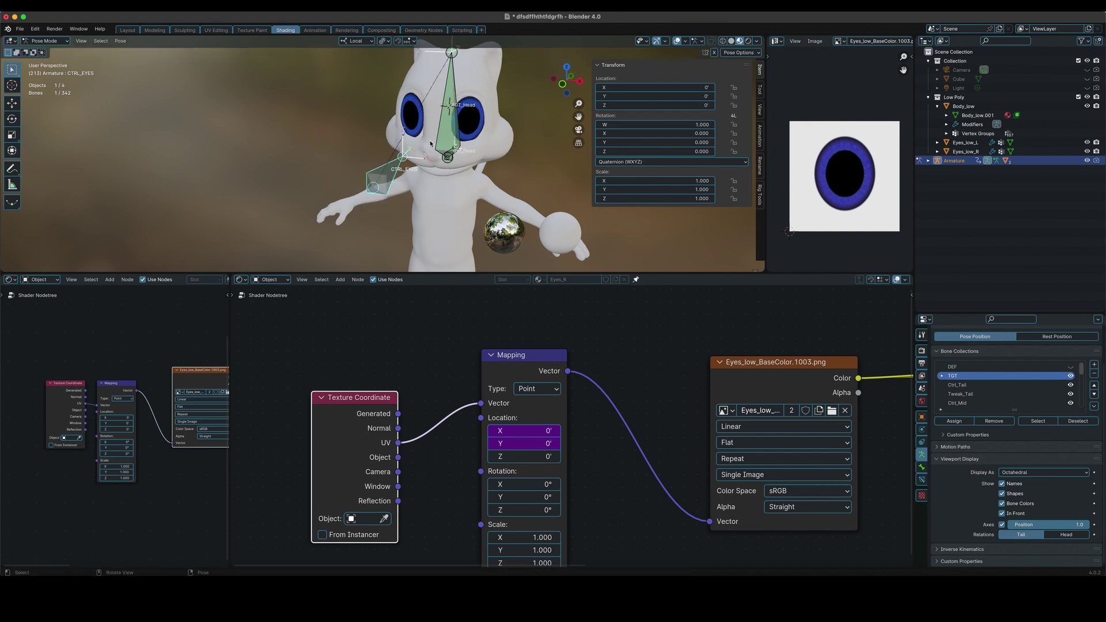
Step: In Edit Mode, duplicate the CTRL_EYES bone about 0.376' along local X and scale the copy down to about 0.64
{"action": "middle_click_drag", "start_coordinate": [438, 163], "coordinate": [377, 176]}
{"action": "key", "text": "Tab"}
{"action": "key", "text": "shift+d"}
{"action": "key", "text": "x"}
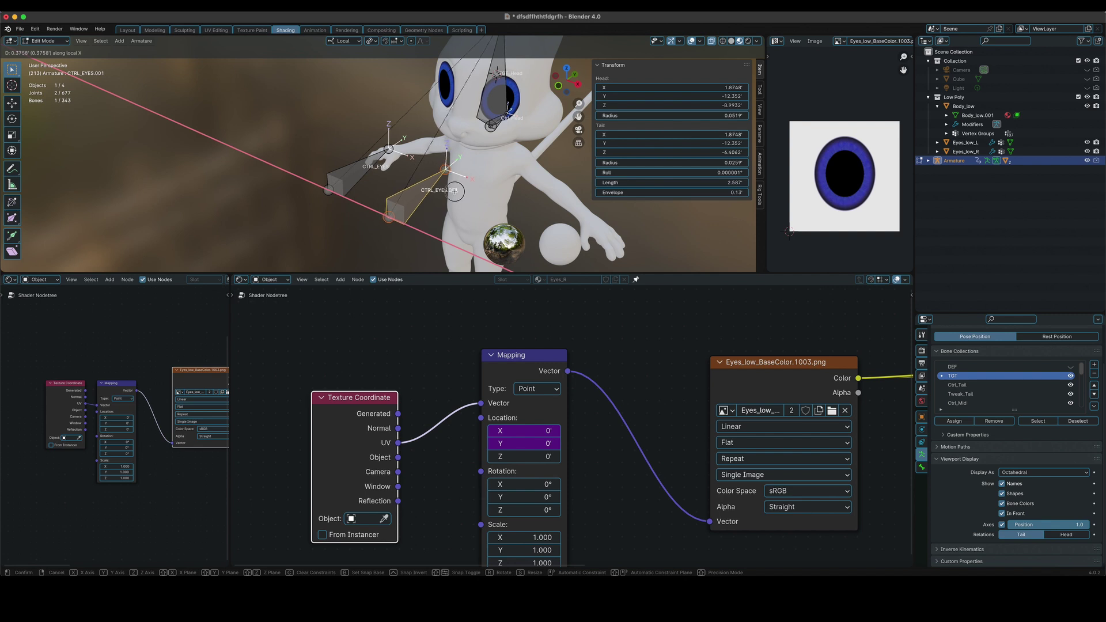
{"action": "left_click", "coordinate": [504, 170]}
{"action": "key", "text": "s"}
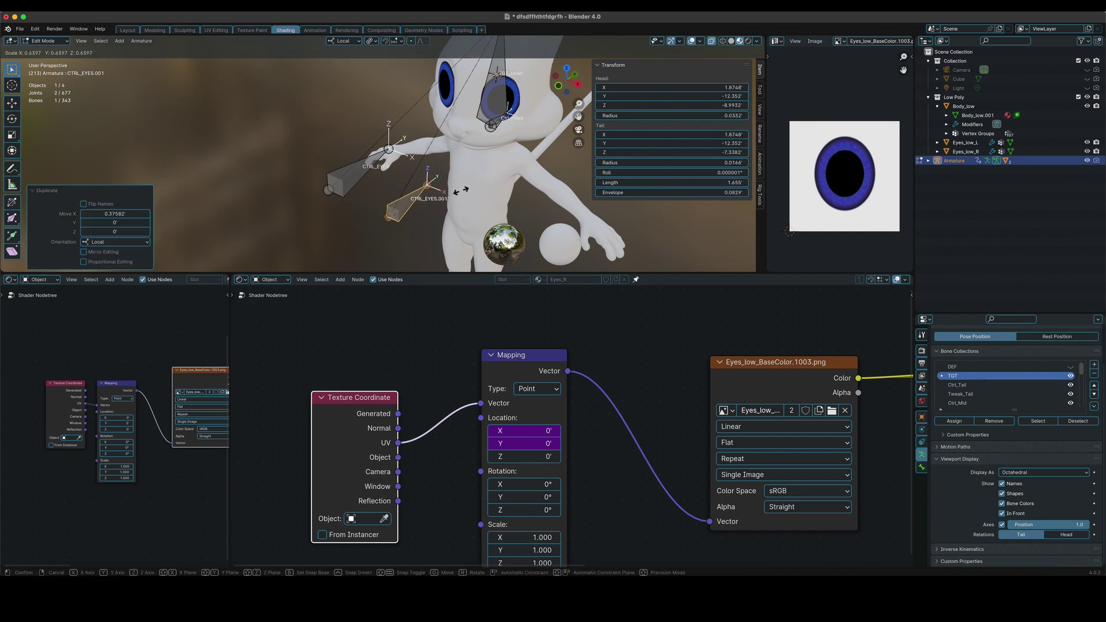
{"action": "left_click", "coordinate": [460, 191]}
Step: Parent the duplicated bone to CTRL_EYES with Keep Offset
{"action": "left_click", "coordinate": [340, 176], "text": "shift"}
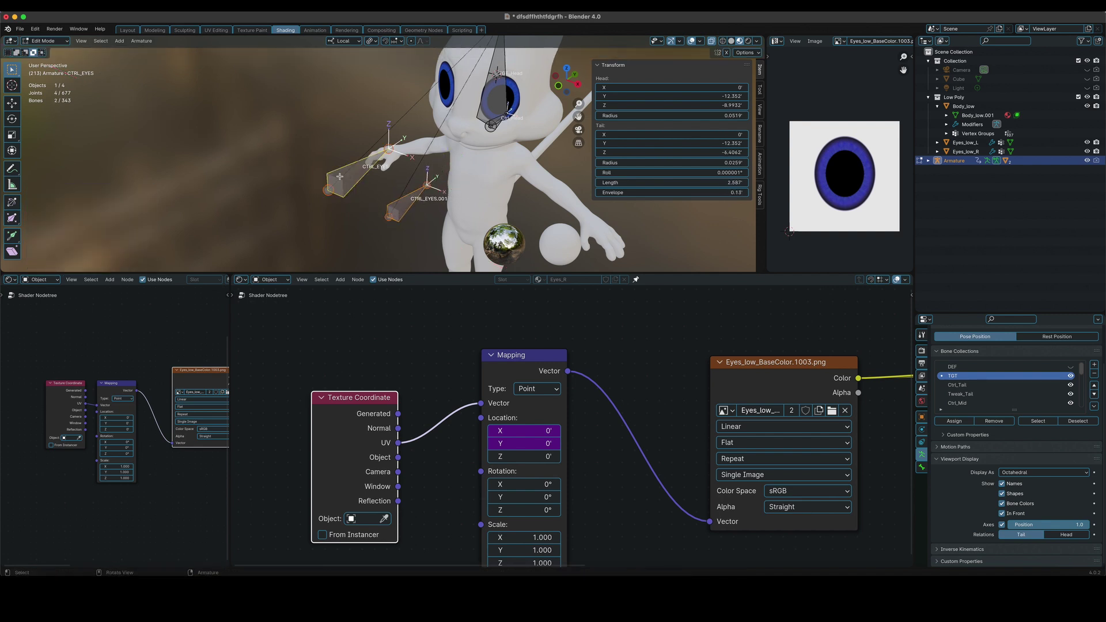
{"action": "key", "text": "ctrl+p"}
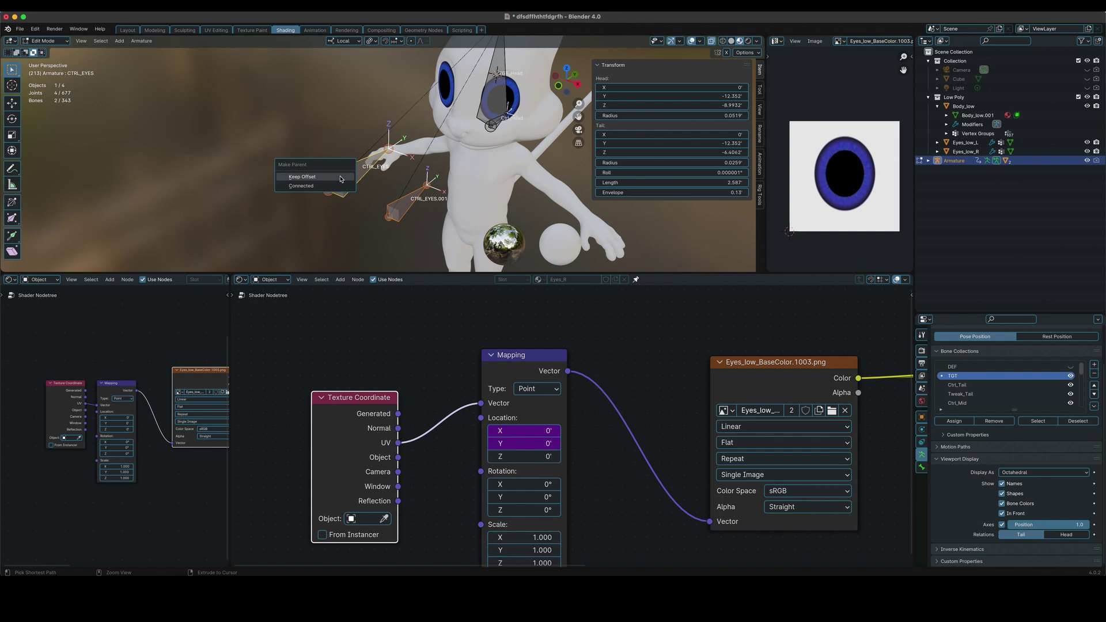
{"action": "left_click", "coordinate": [340, 178]}
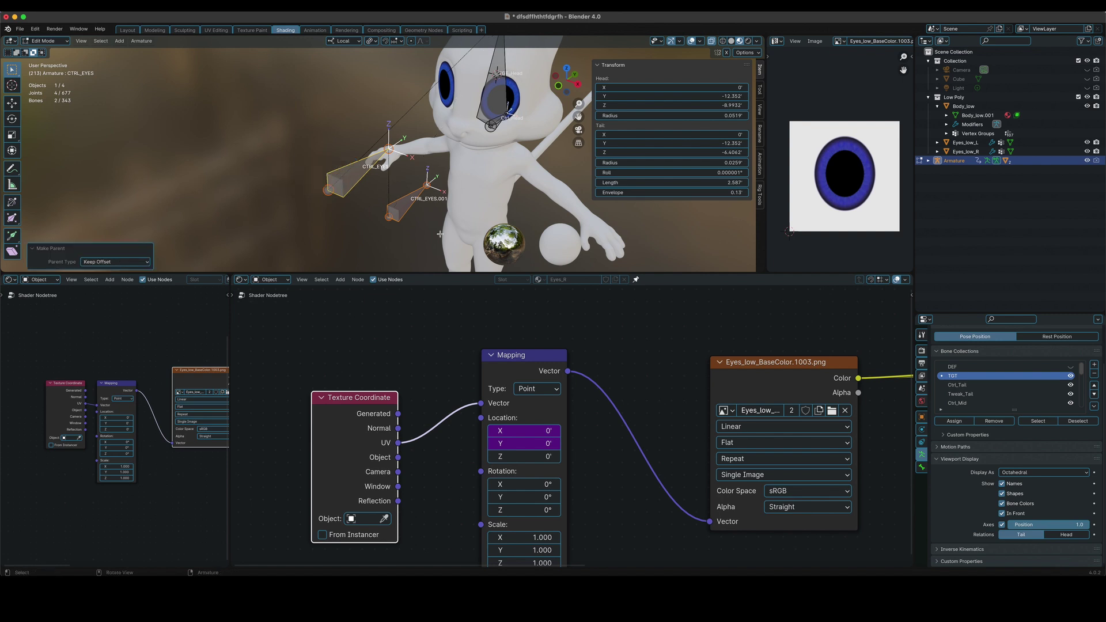
Step: Rename the duplicated CTRL_EYES.001 bone as EYE.L
{"action": "left_click", "coordinate": [396, 200]}
{"action": "key", "text": "F2"}
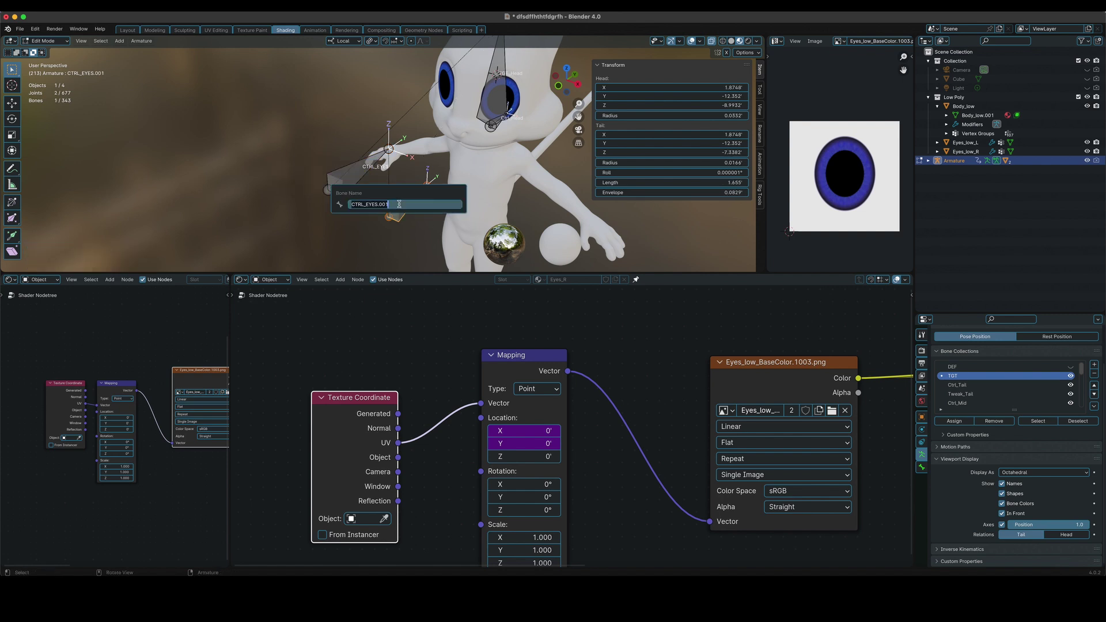
{"action": "type", "text": "EYE.L"}
{"action": "key", "text": "Return"}
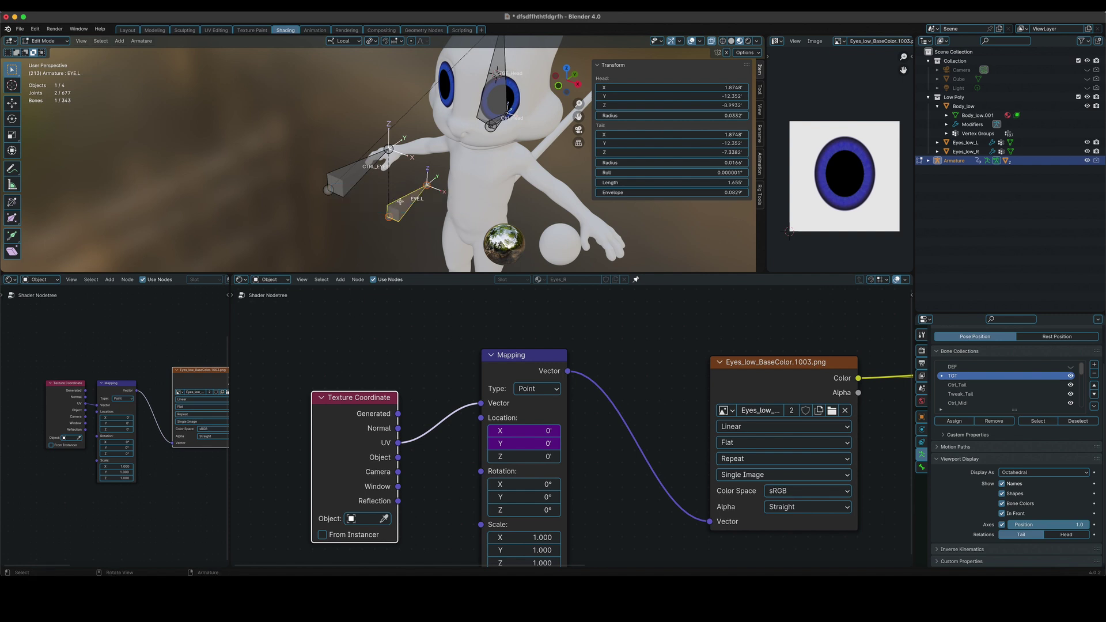
Step: Symmetrize the EYE.L bone to create its mirrored counterpart on the other side
{"action": "middle_click_drag", "start_coordinate": [416, 209], "coordinate": [418, 211]}
{"action": "right_click", "coordinate": [418, 211]}
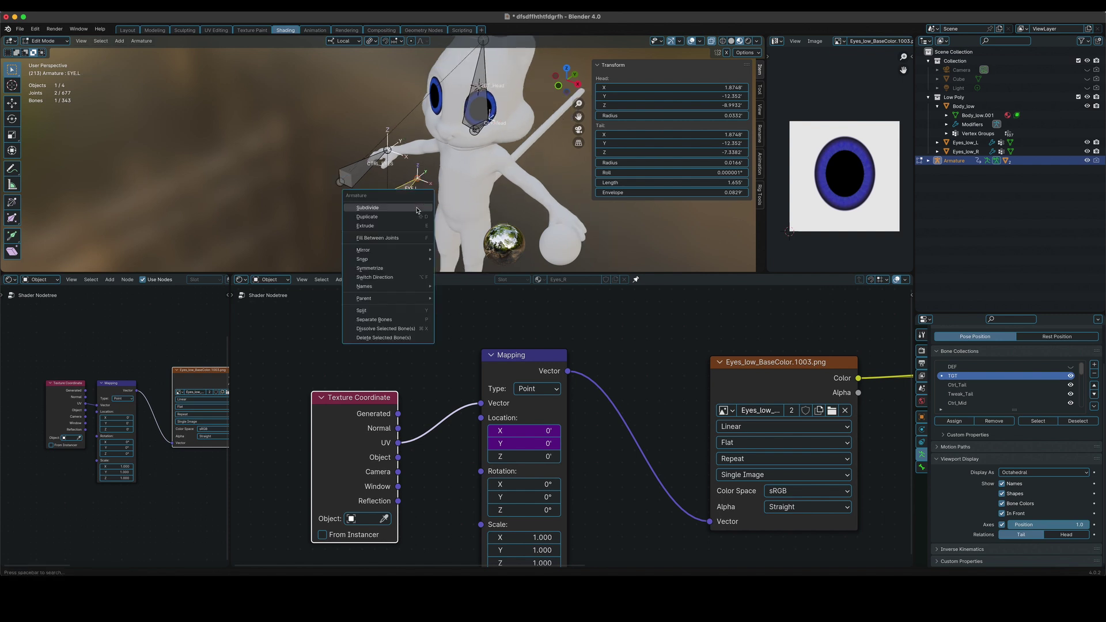
{"action": "left_click", "coordinate": [407, 268]}
{"action": "scroll", "coordinate": [471, 206], "scroll_direction": "down", "scroll_amount": 3}
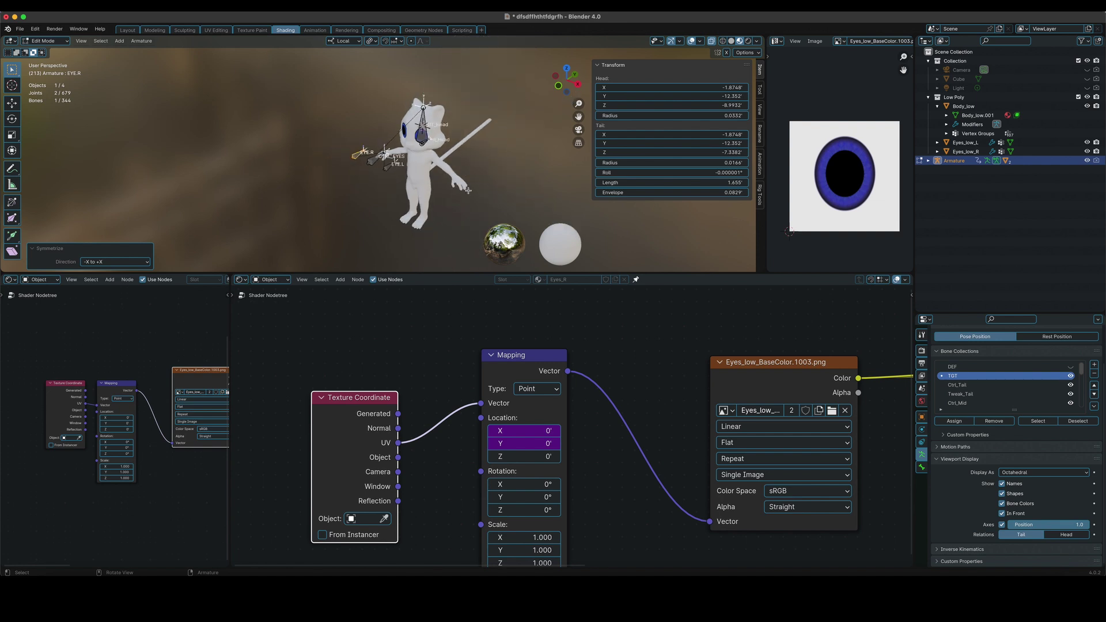
Step: Leave Edit Mode and switch the 3D viewport to Solid shading
{"action": "key", "text": "Tab"}
{"action": "key", "text": "z"}
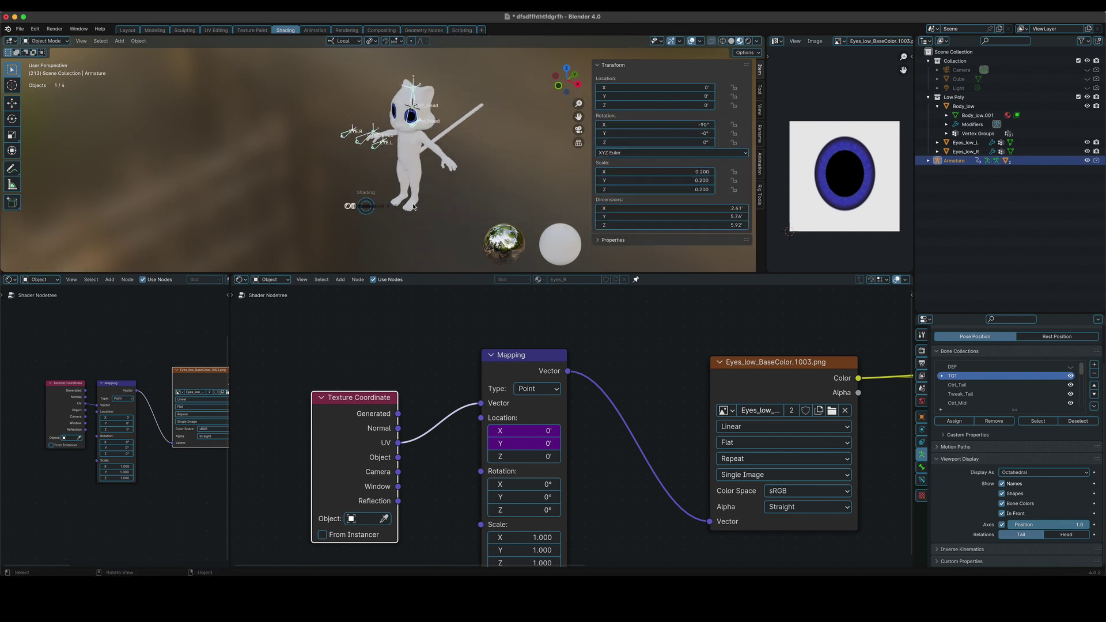
{"action": "left_click", "coordinate": [429, 209]}
{"action": "scroll", "coordinate": [429, 209], "scroll_direction": "up", "scroll_amount": 2}
{"action": "key", "text": "shift+alt+z"}
{"action": "key", "text": "shift+alt+z"}
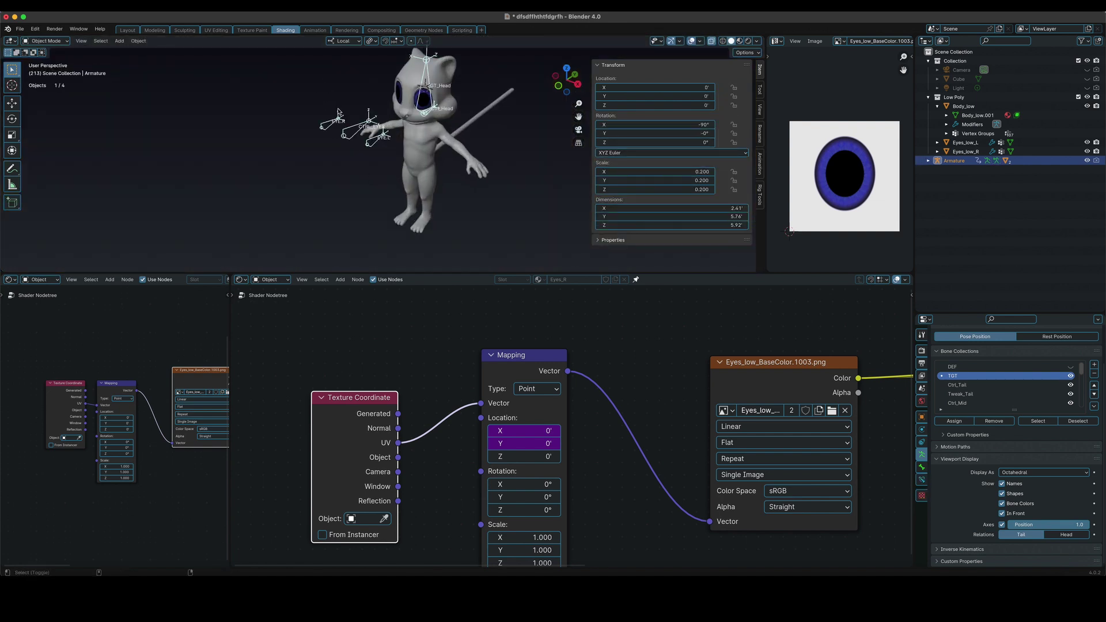
Step: Turn on the Origins, Floor, X axis and Y axis overlays in the 3D viewport
{"action": "left_click", "coordinate": [702, 42]}
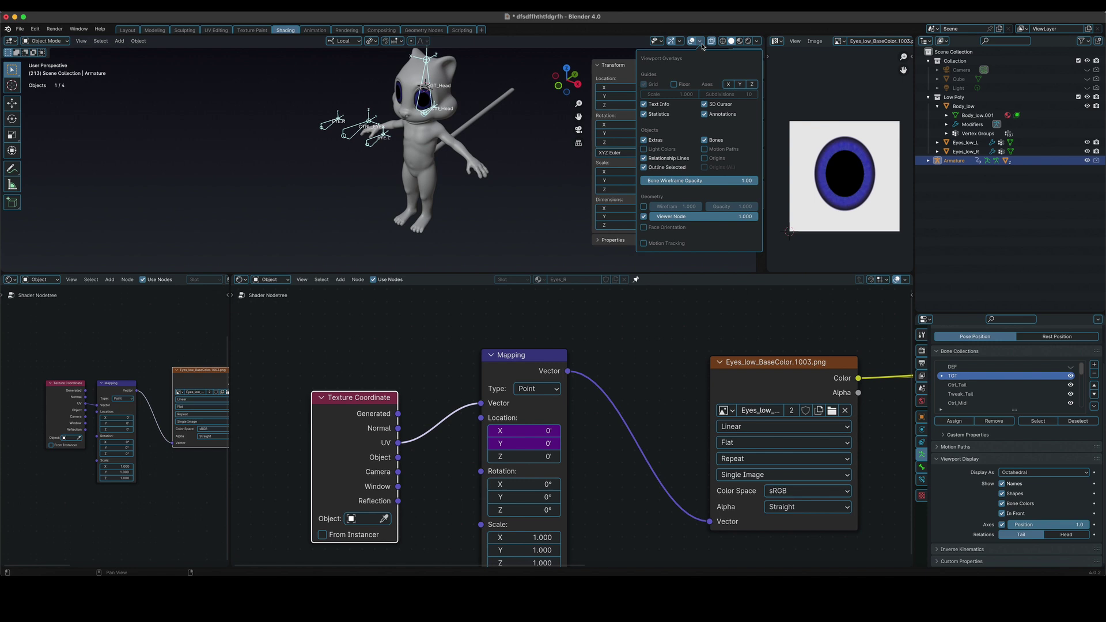
{"action": "left_click", "coordinate": [705, 158]}
{"action": "left_click", "coordinate": [681, 88]}
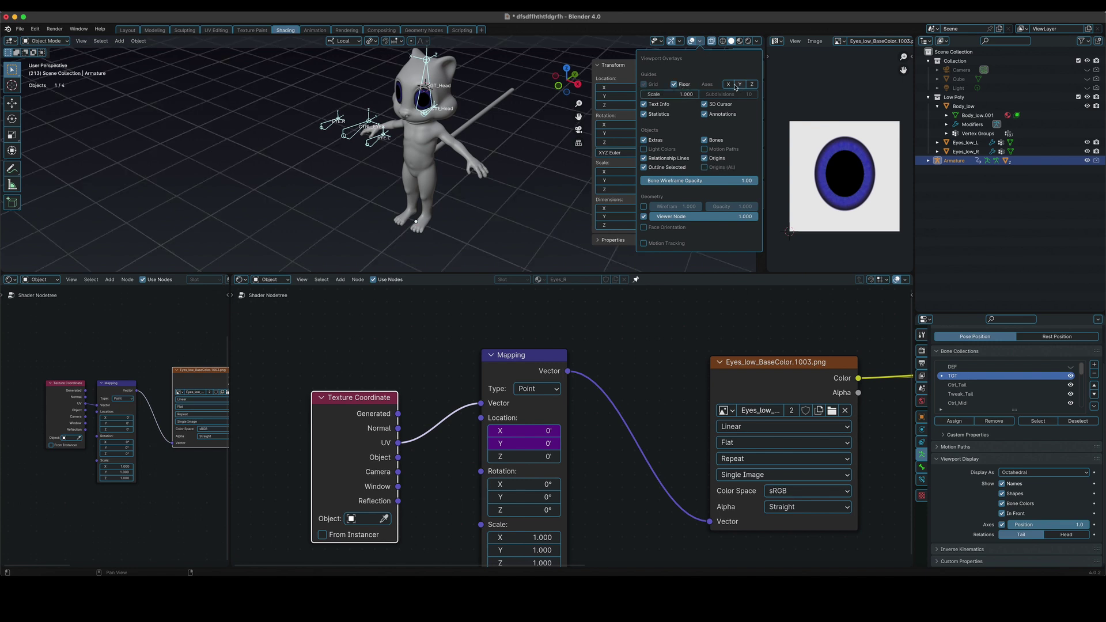
{"action": "left_click", "coordinate": [729, 84]}
{"action": "left_click", "coordinate": [739, 85]}
{"action": "mouse_move", "coordinate": [442, 204]}
{"action": "middle_mouse_down"}
{"action": "mouse_move", "coordinate": [474, 227]}
{"action": "mouse_move", "coordinate": [444, 212]}
{"action": "middle_mouse_up"}
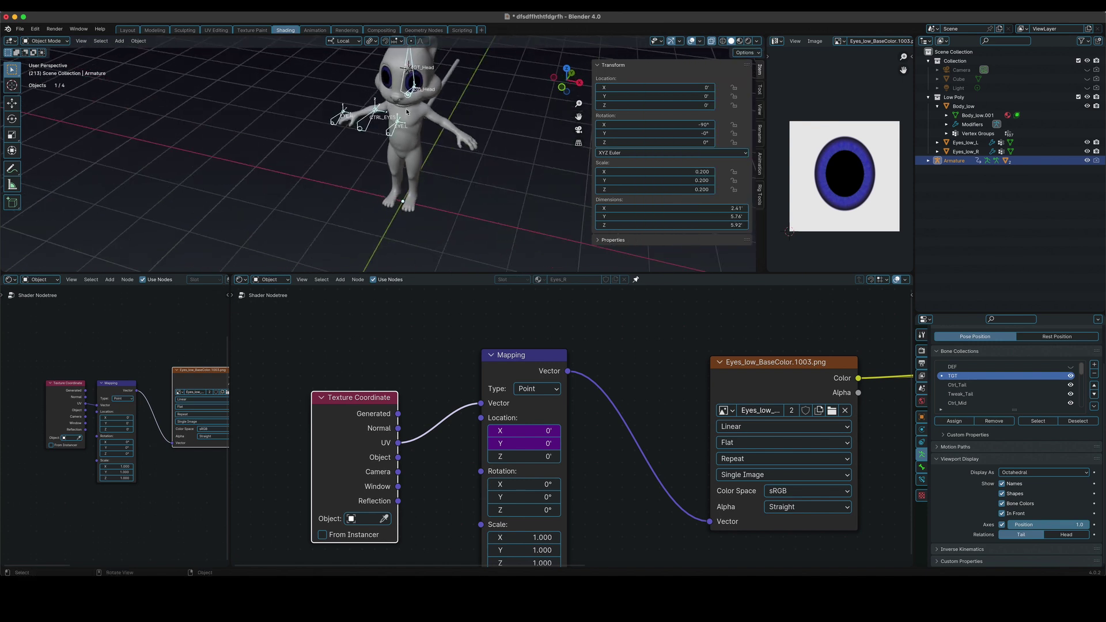
{"action": "key", "text": "g"}
{"action": "key", "text": "Escape"}
{"action": "middle_click_drag", "start_coordinate": [453, 176], "coordinate": [377, 123]}
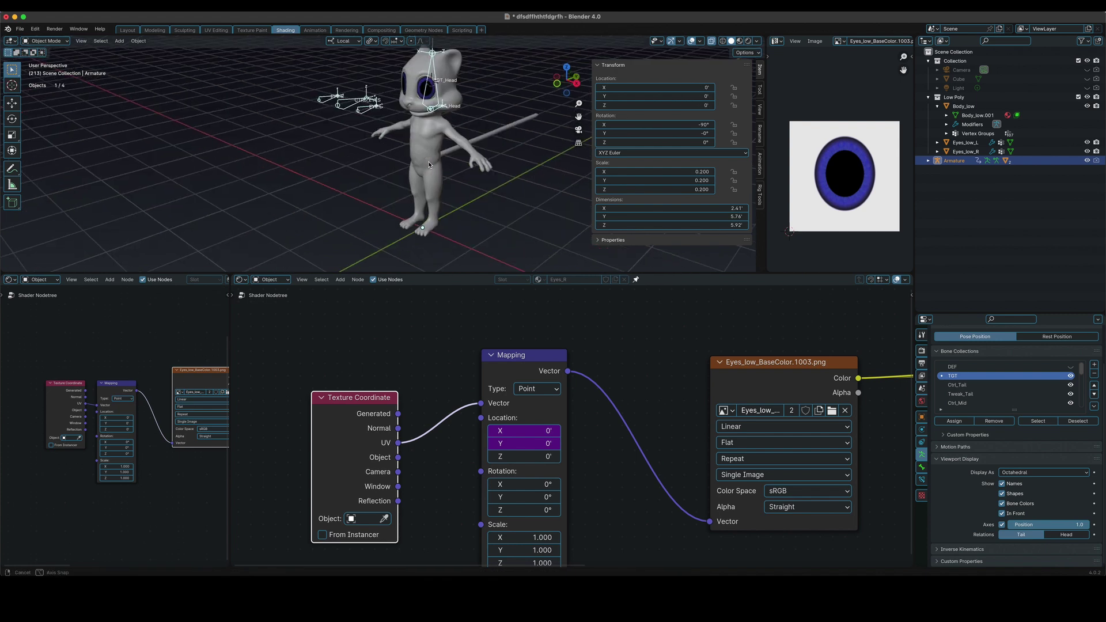
Step: Put the armature in Pose Mode and turn off the Floor, X axis and Y axis overlays
{"action": "key", "text": "ctrl+Tab"}
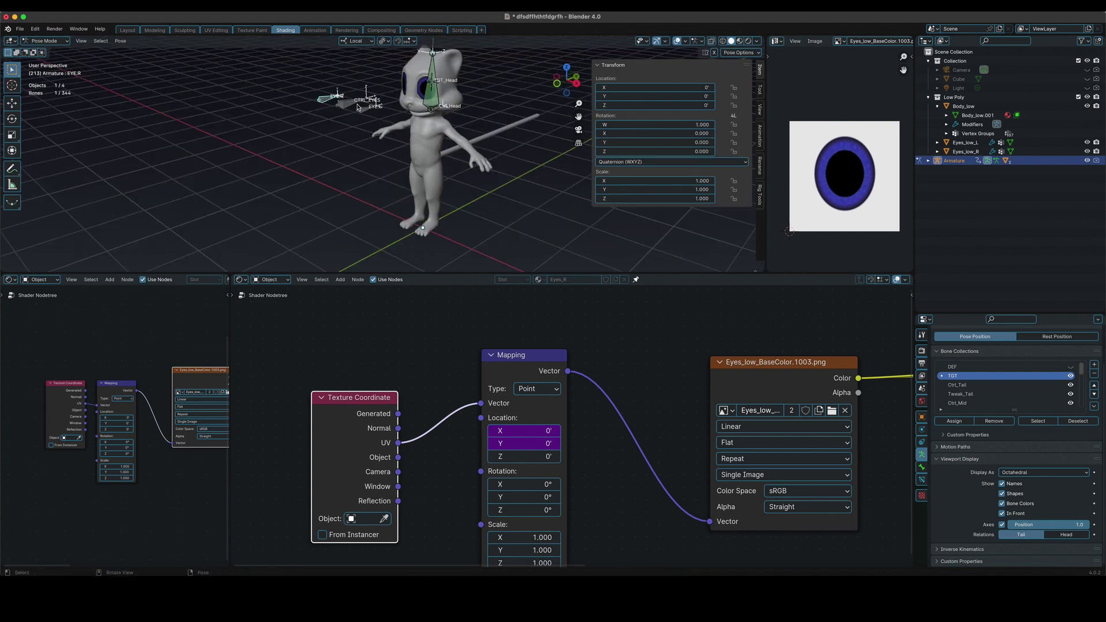
{"action": "scroll", "coordinate": [363, 110], "scroll_direction": "up", "scroll_amount": 1}
{"action": "middle_click_drag", "start_coordinate": [363, 110], "coordinate": [365, 145], "text": "shift"}
{"action": "left_click", "coordinate": [677, 41]}
{"action": "left_click", "coordinate": [677, 41]}
{"action": "scroll", "coordinate": [570, 80], "scroll_direction": "up", "scroll_amount": 2}
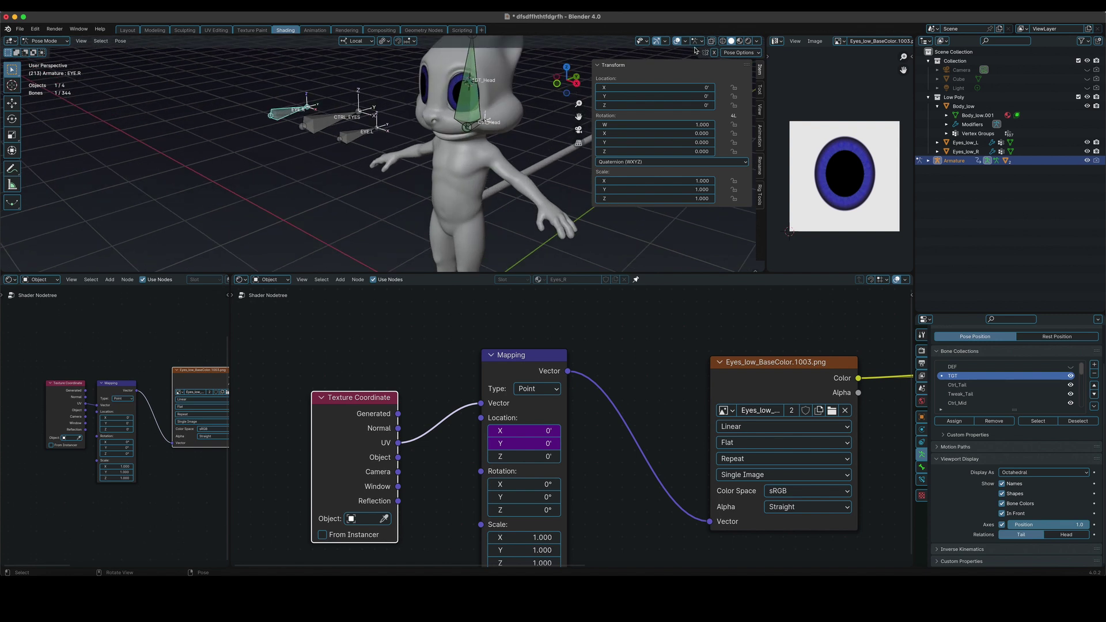
{"action": "left_click", "coordinate": [686, 42]}
{"action": "left_click", "coordinate": [661, 84]}
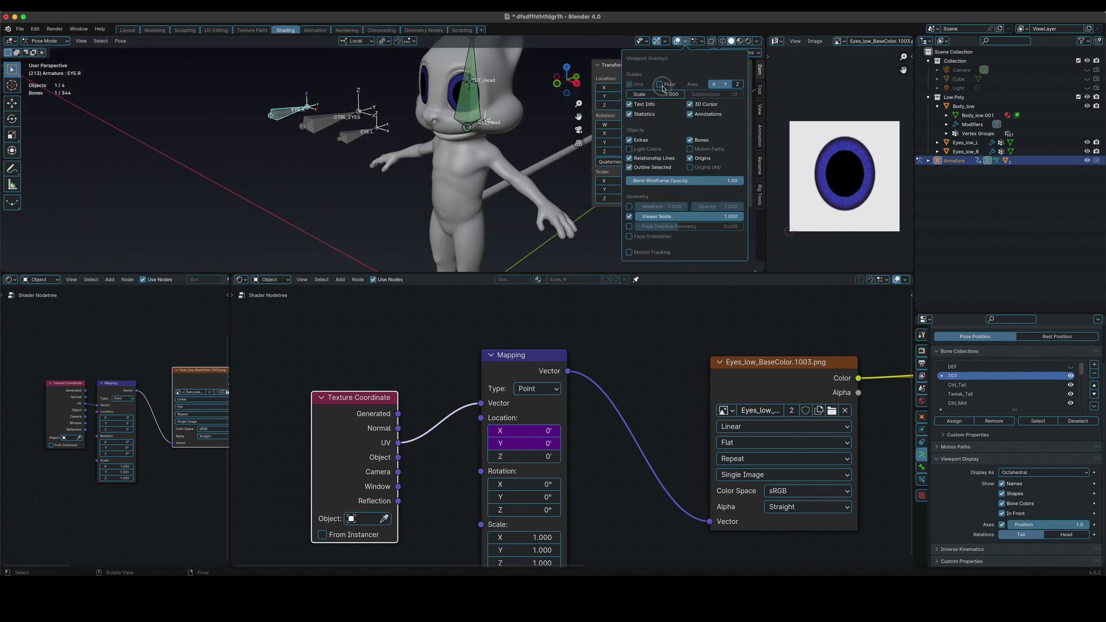
{"action": "left_click", "coordinate": [714, 84]}
{"action": "left_click", "coordinate": [725, 84]}
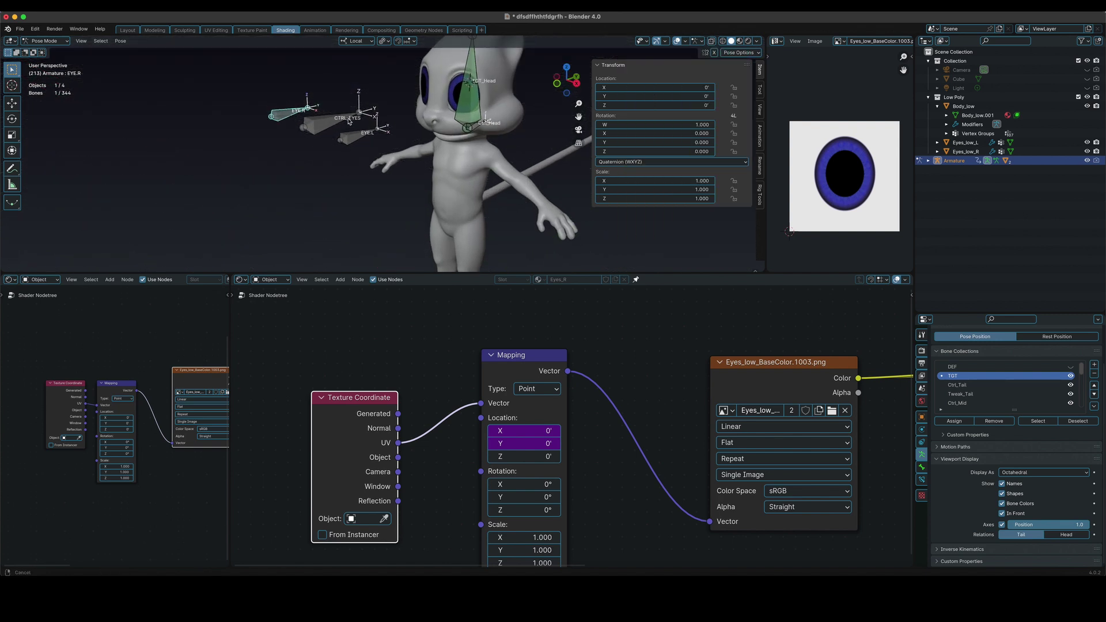
Step: Select the CTRL_EYES bone and test moving it together with the two child eye bones, cancelling the move
{"action": "middle_click_drag", "start_coordinate": [354, 115], "coordinate": [346, 154], "text": "shift"}
{"action": "scroll", "coordinate": [346, 153], "scroll_direction": "up", "scroll_amount": 1}
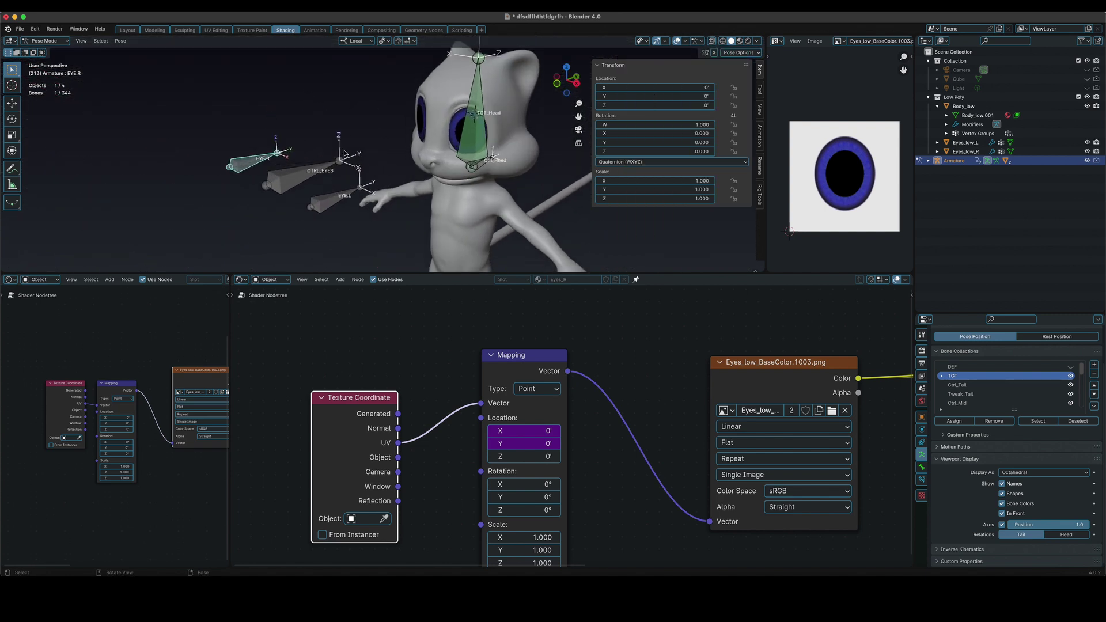
{"action": "left_click", "coordinate": [311, 182]}
{"action": "key", "text": "g"}
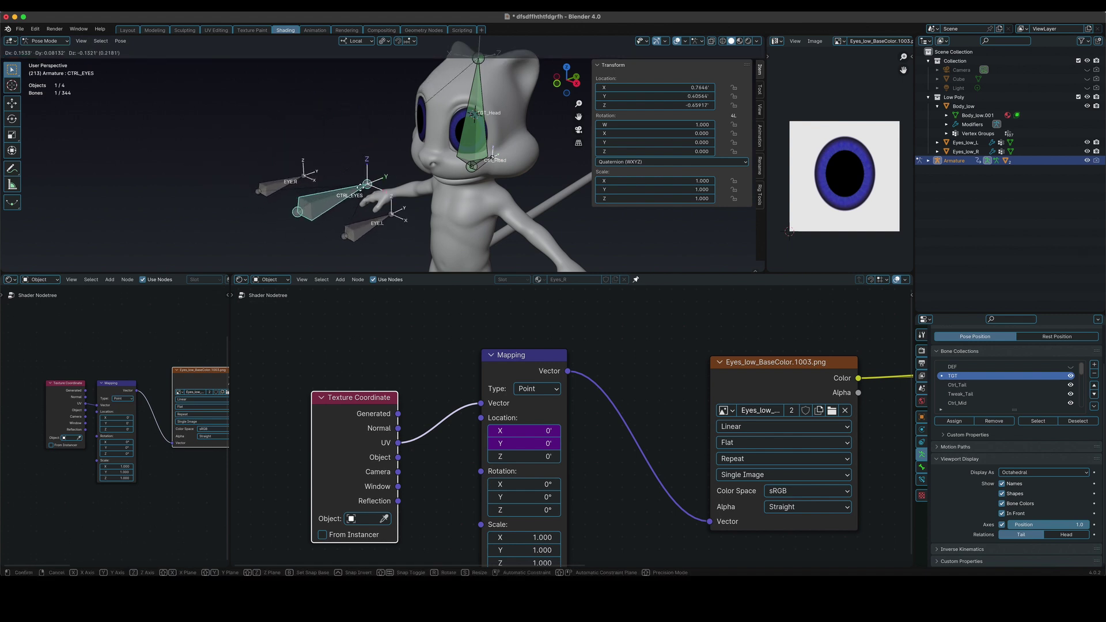
{"action": "key", "text": "Escape"}
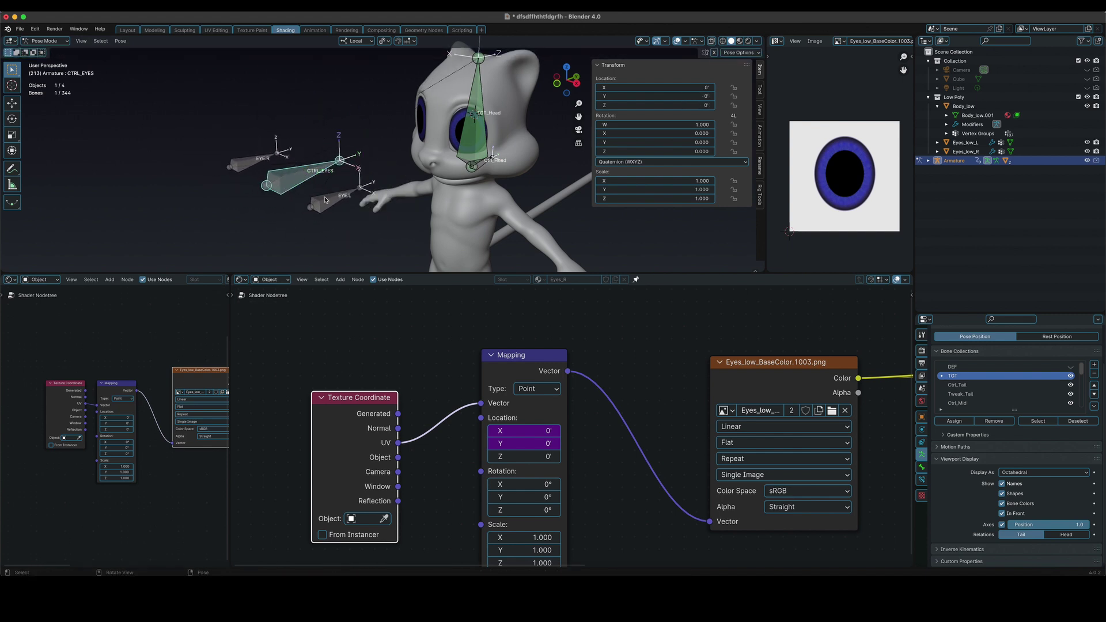
Step: Switch the 3D viewport to Material Preview and test moving CTRL_EYES and EYE.L separately, cancelling both moves
{"action": "key", "text": "z"}
{"action": "left_click", "coordinate": [334, 242]}
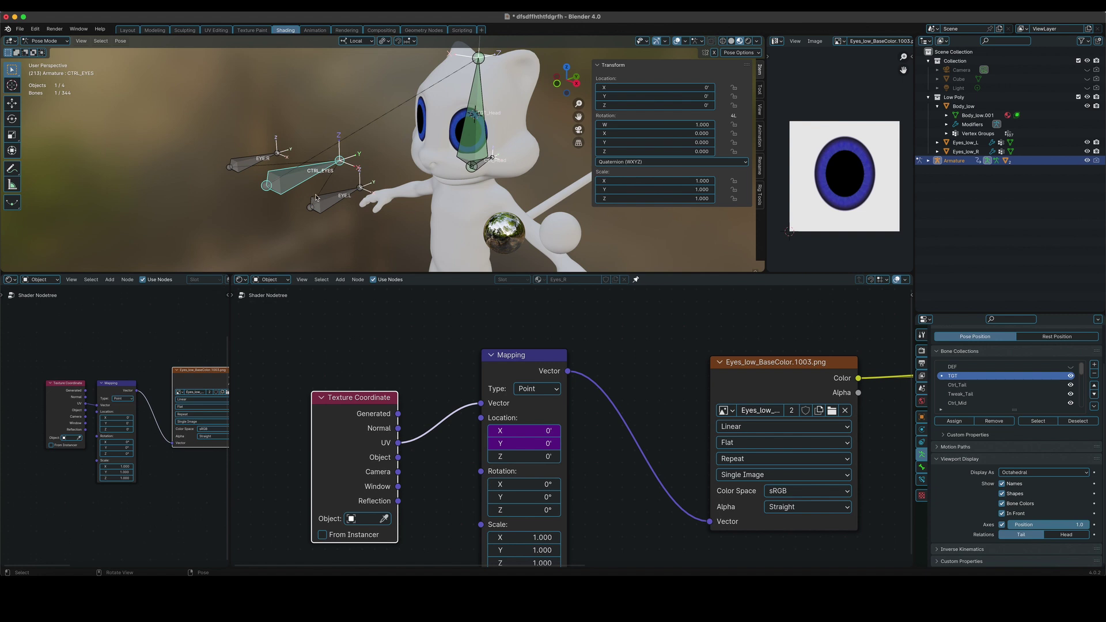
{"action": "middle_click_drag", "start_coordinate": [316, 198], "coordinate": [349, 189]}
{"action": "key", "text": "g"}
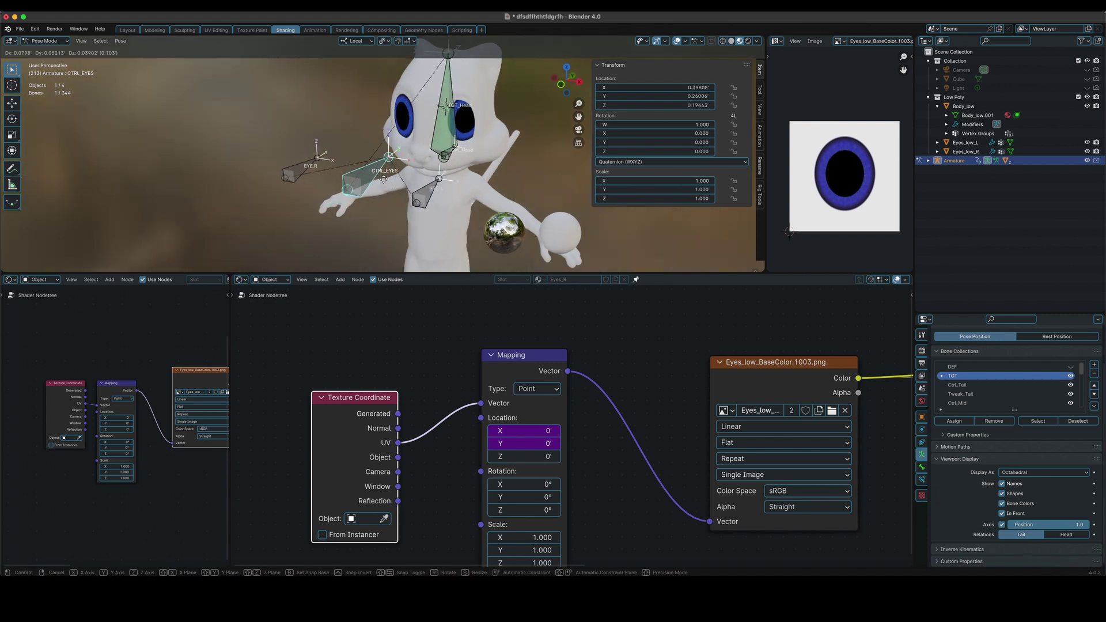
{"action": "left_click", "coordinate": [367, 188]}
{"action": "left_click", "coordinate": [408, 208]}
{"action": "key", "text": "g"}
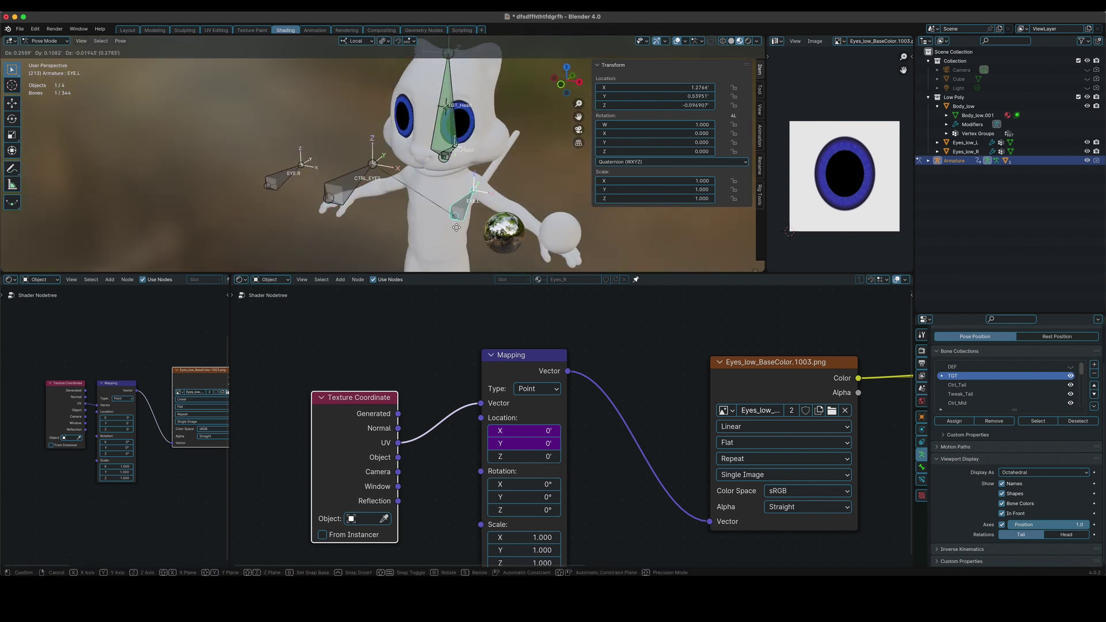
{"action": "right_click", "coordinate": [456, 228]}
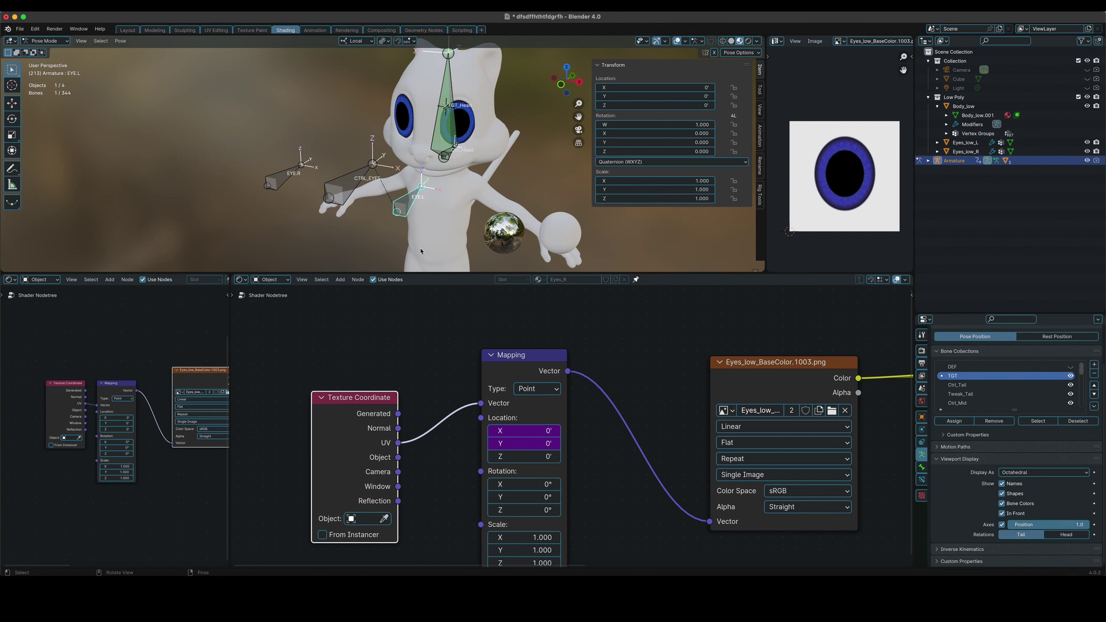
Step: Edit the X location driver on the Eyes_R material's Mapping node and add a second input variable of type Transform Channel
{"action": "right_click", "coordinate": [509, 429]}
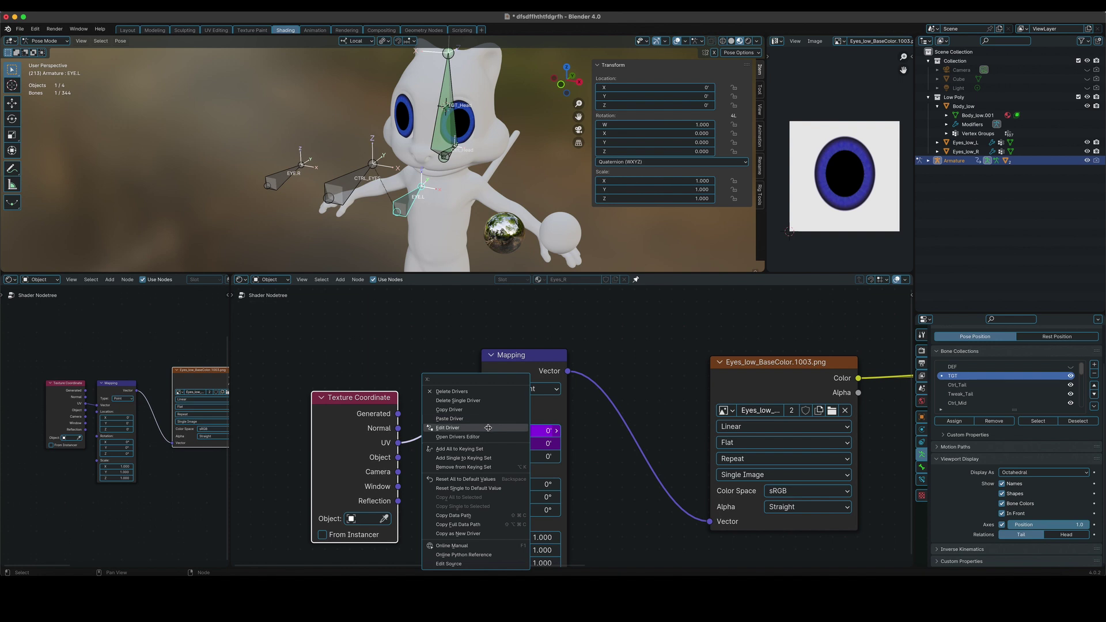
{"action": "left_click", "coordinate": [488, 428]}
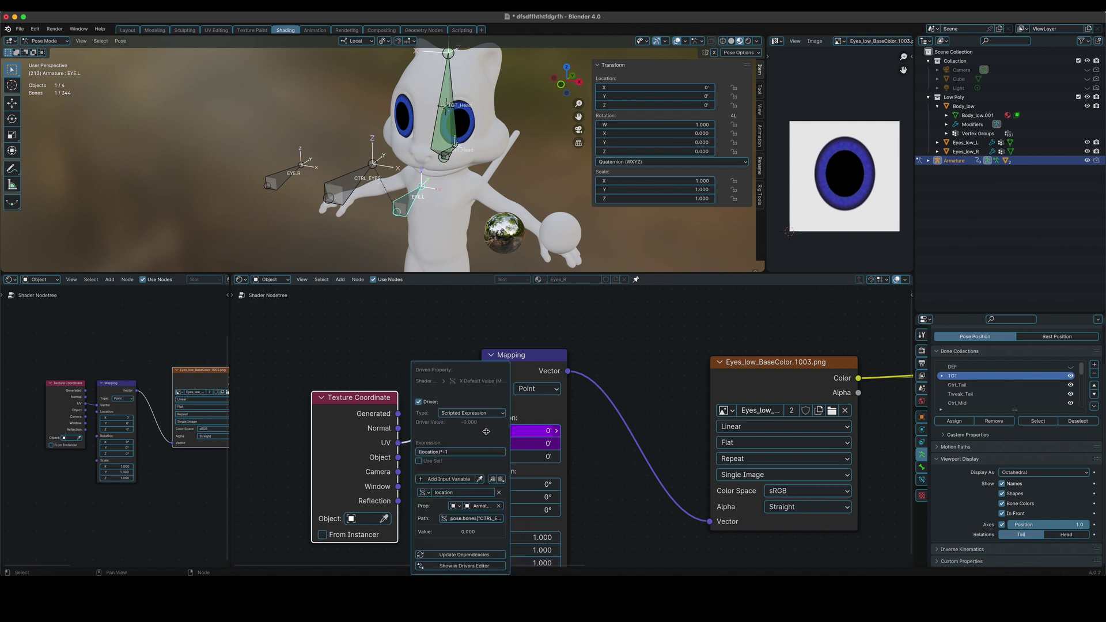
{"action": "left_click", "coordinate": [446, 479]}
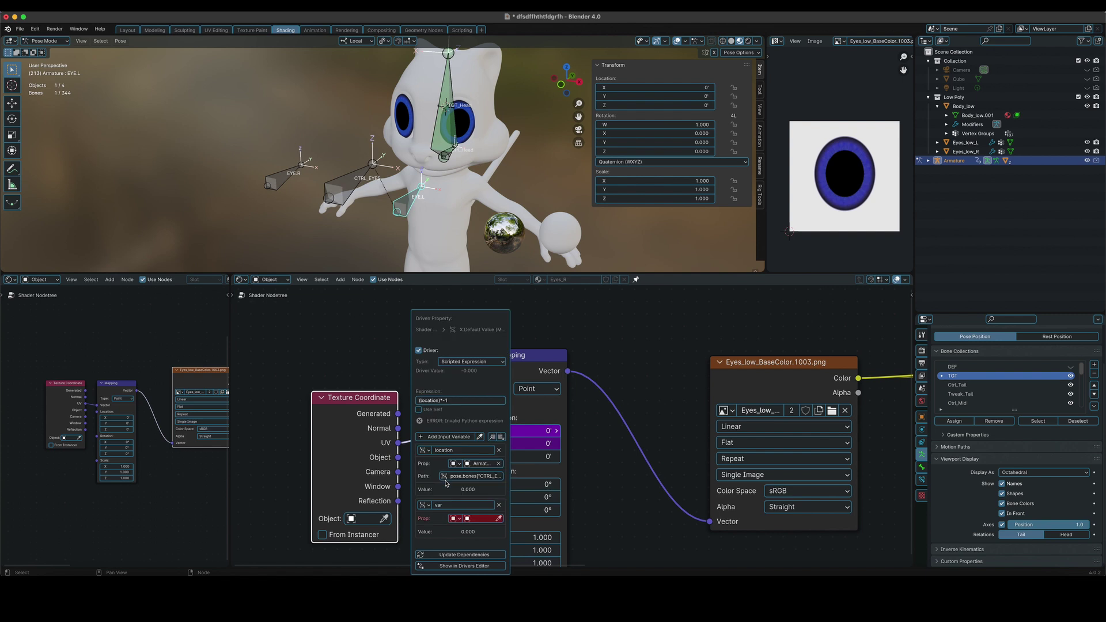
{"action": "left_click", "coordinate": [427, 506]}
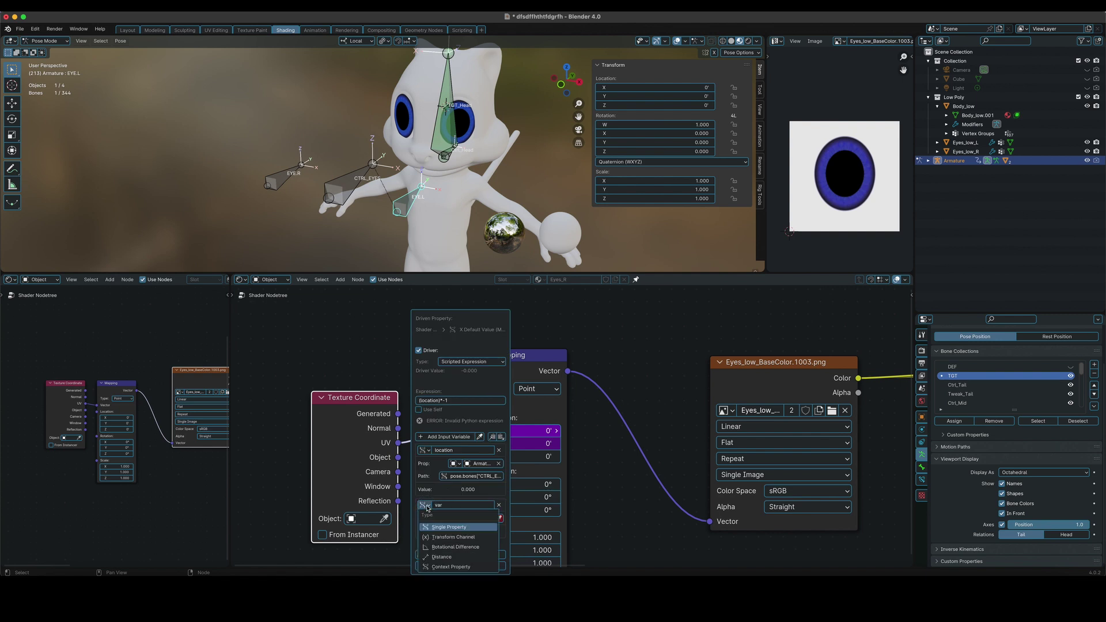
{"action": "left_click", "coordinate": [445, 537]}
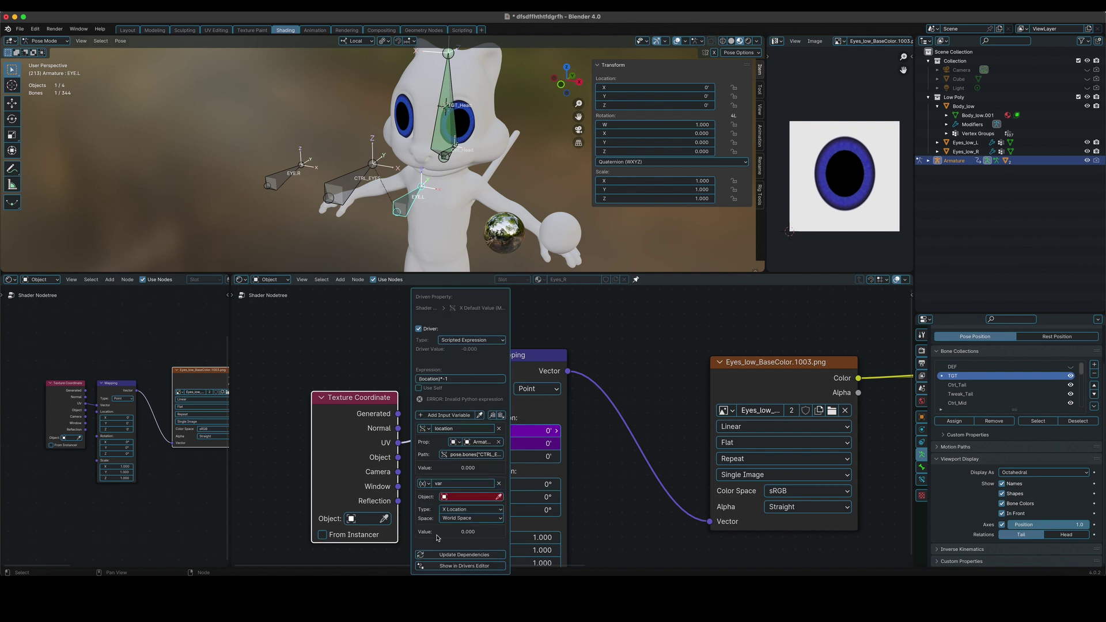
Step: Point the new driver variable at the Armature's EYE.L bone, using its X Location in Local Space
{"action": "left_click", "coordinate": [467, 497]}
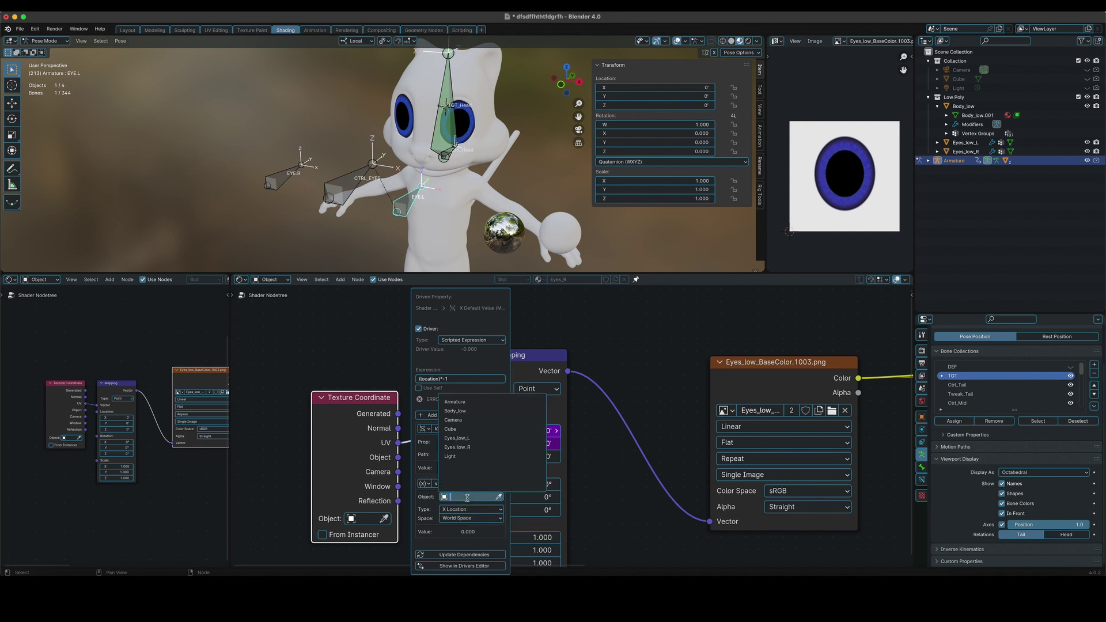
{"action": "left_click", "coordinate": [471, 403]}
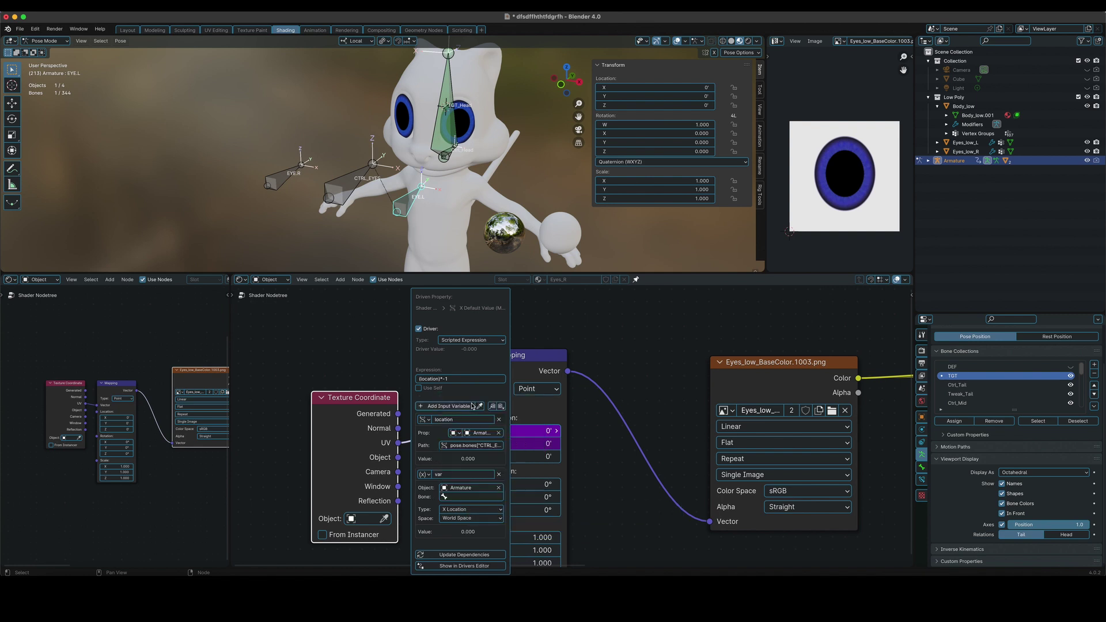
{"action": "left_click", "coordinate": [468, 498]}
{"action": "type", "text": "eye"}
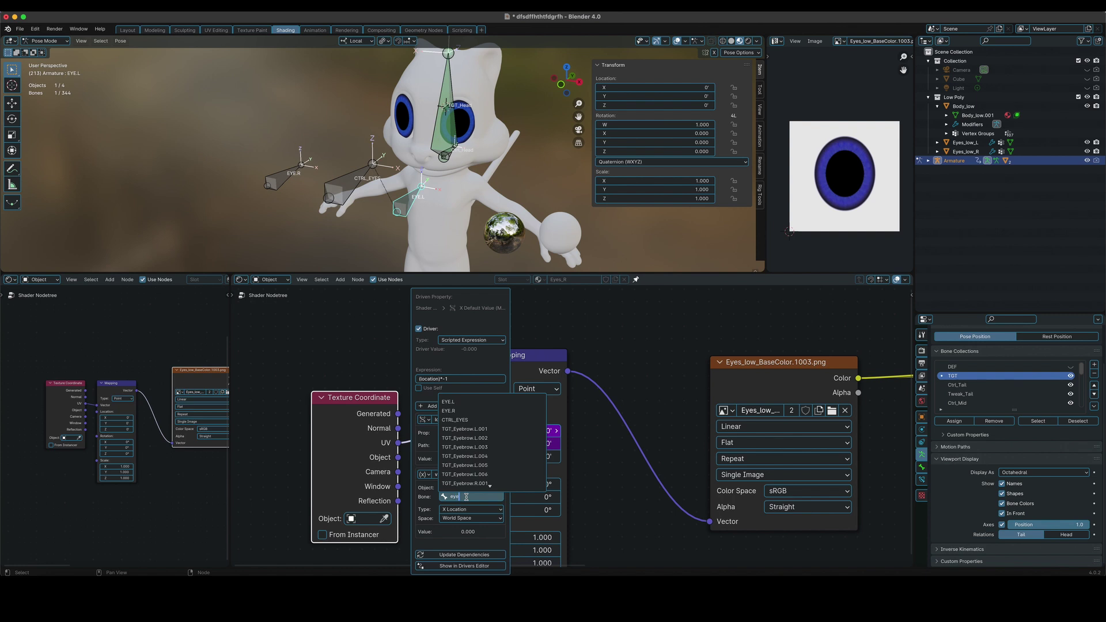
{"action": "type", "text": ".l"}
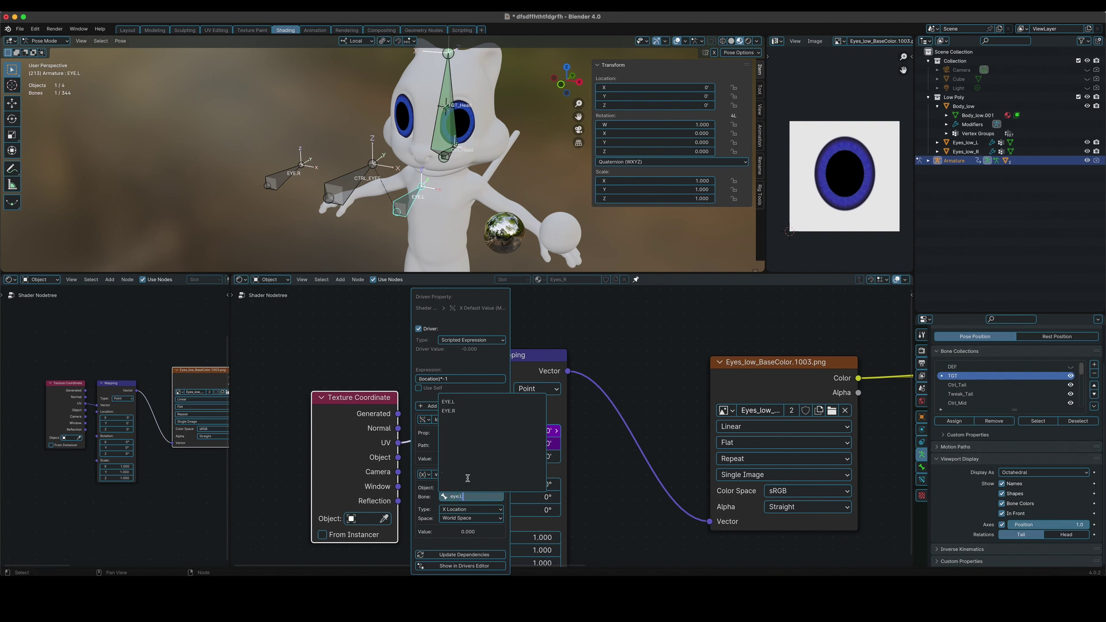
{"action": "left_click", "coordinate": [467, 402]}
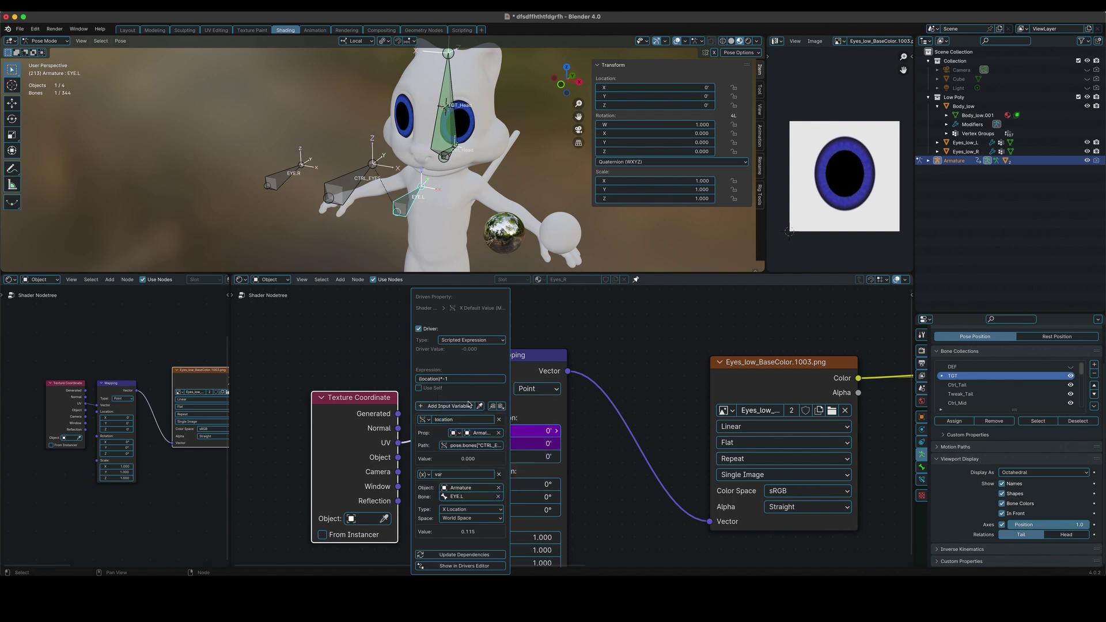
{"action": "left_click", "coordinate": [467, 518]}
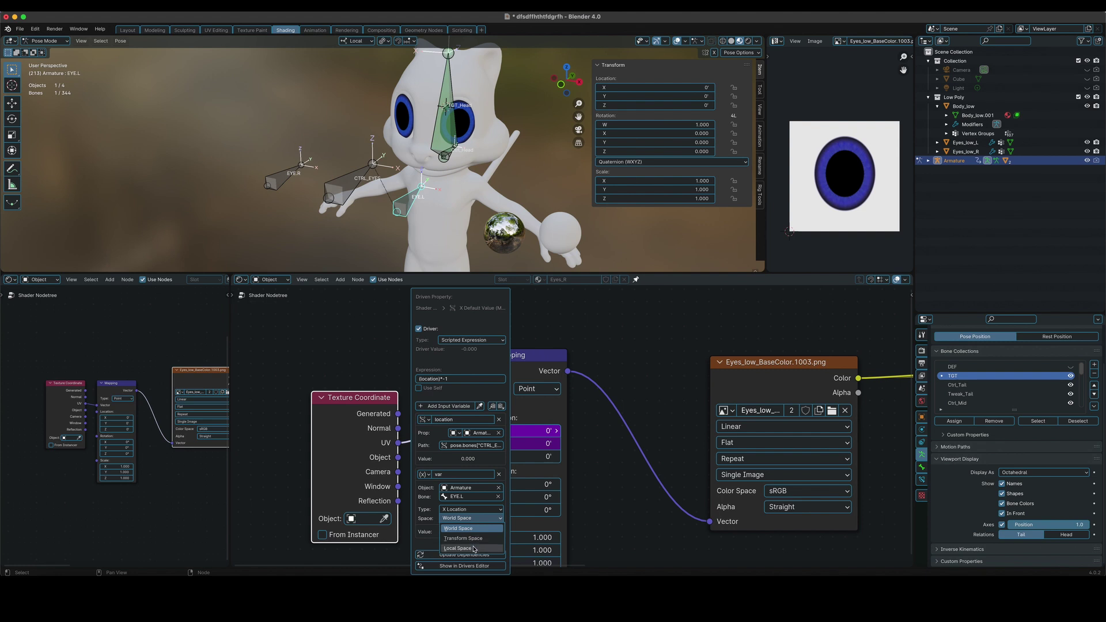
{"action": "left_click", "coordinate": [472, 548]}
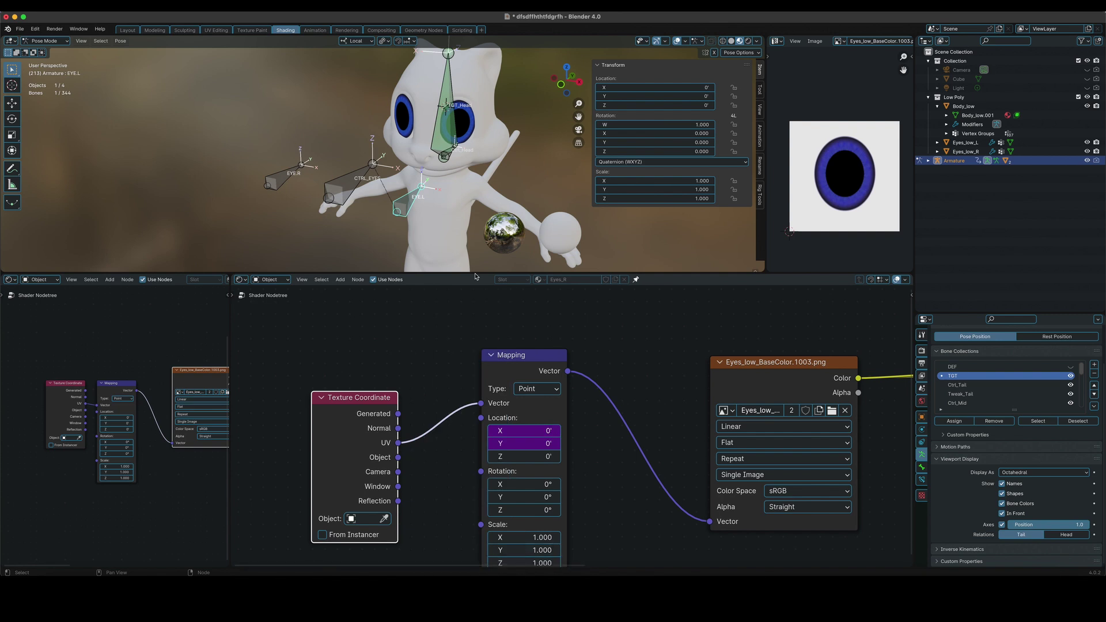
Step: Test moving EYE.L and clear its location, and test moving CTRL_EYES, cancelling the move
{"action": "left_click_drag", "start_coordinate": [407, 196], "coordinate": [475, 189]}
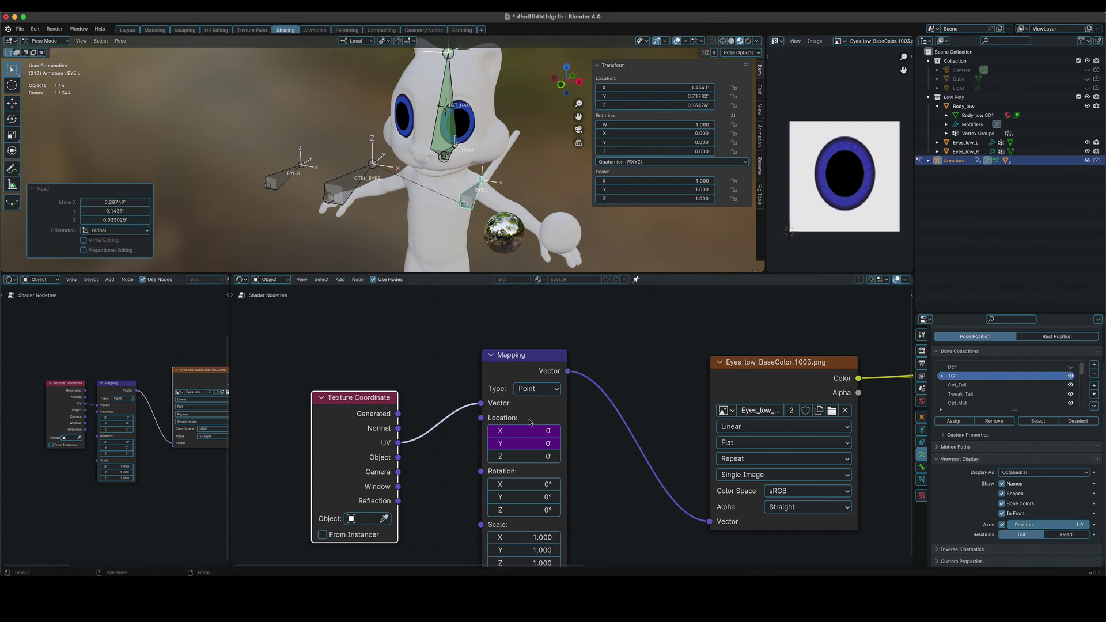
{"action": "right_click", "coordinate": [519, 434]}
{"action": "left_click", "coordinate": [519, 433]}
{"action": "key", "text": "alt+g"}
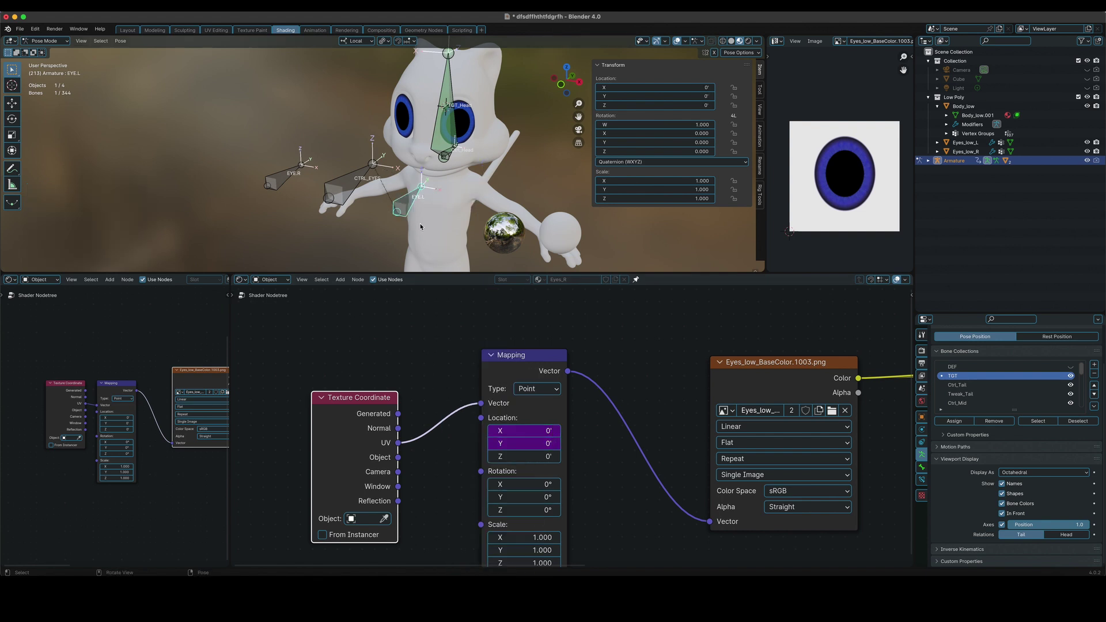
{"action": "left_click", "coordinate": [356, 180]}
{"action": "key", "text": "g"}
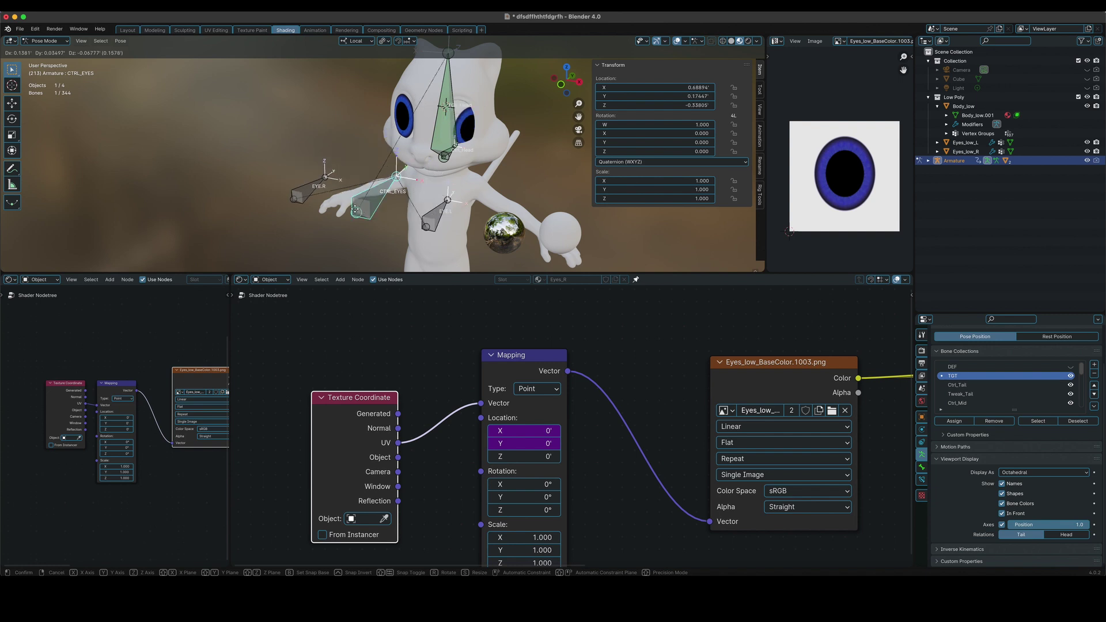
{"action": "right_click", "coordinate": [358, 204]}
Step: Select EYE.L and set the Mapping X location driver's expression to ((location)*-1)+var
{"action": "left_click", "coordinate": [396, 205]}
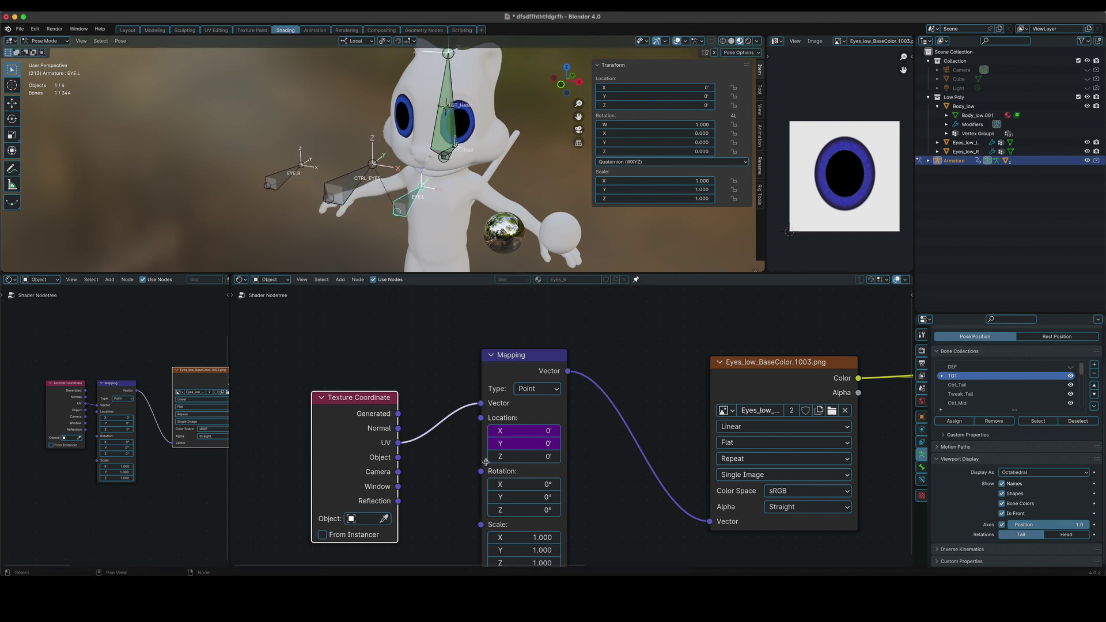
{"action": "right_click", "coordinate": [502, 431]}
{"action": "left_click", "coordinate": [453, 429]}
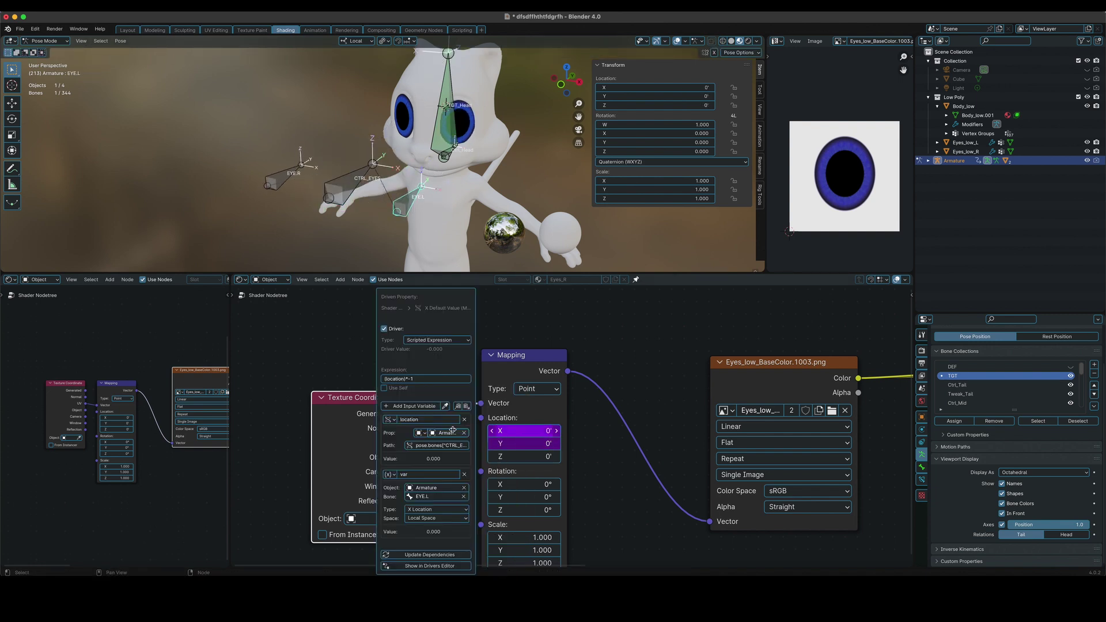
{"action": "left_click", "coordinate": [419, 478]}
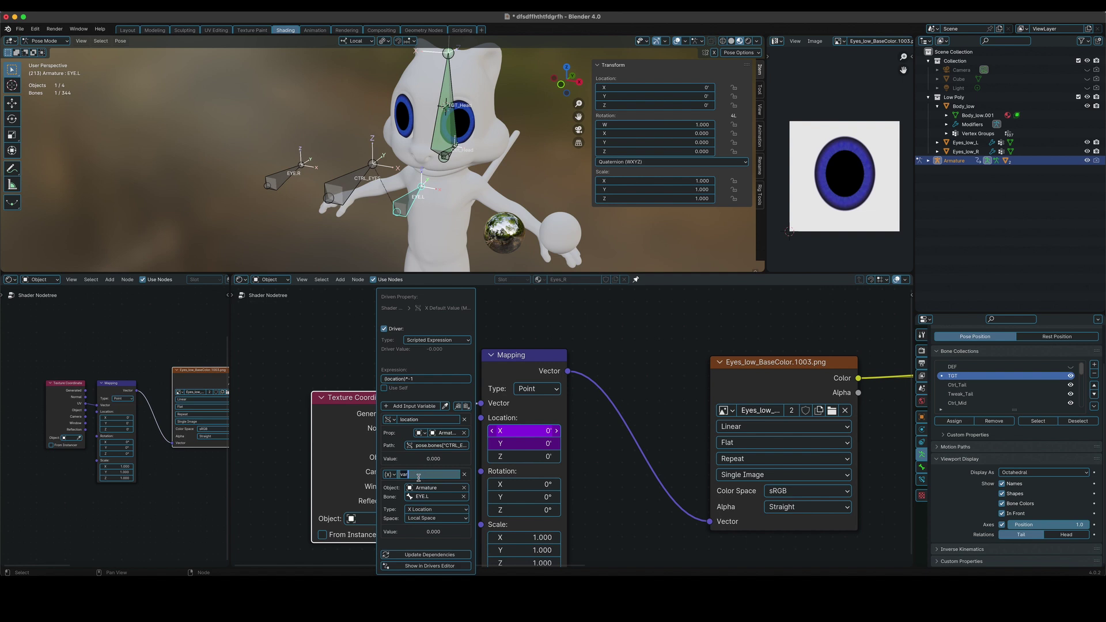
{"action": "left_click", "coordinate": [425, 378]}
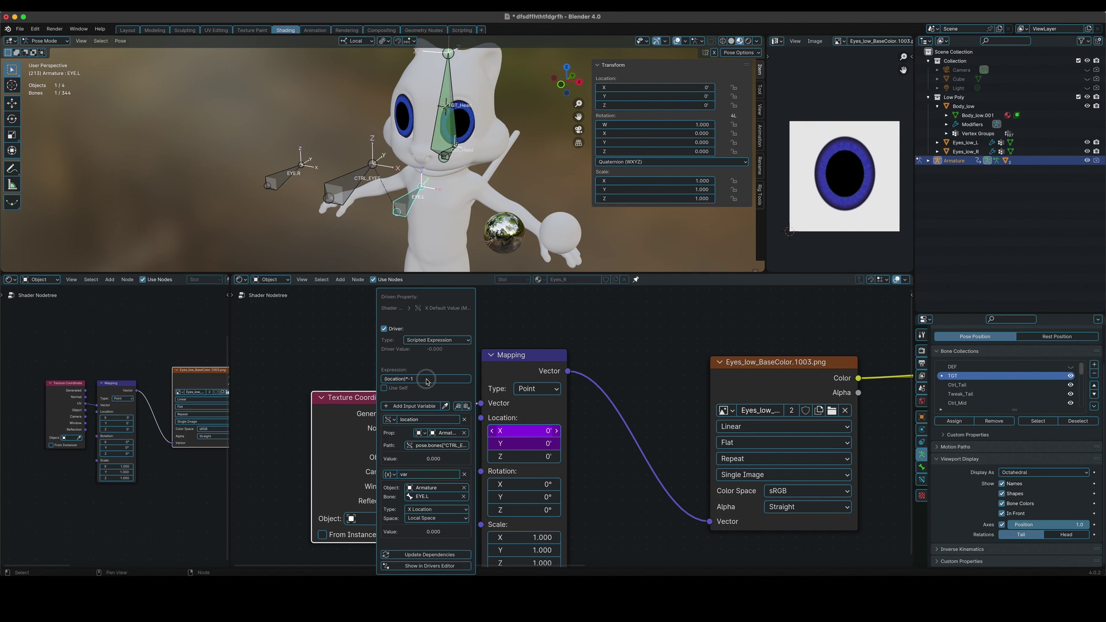
{"action": "type", "text": ")"}
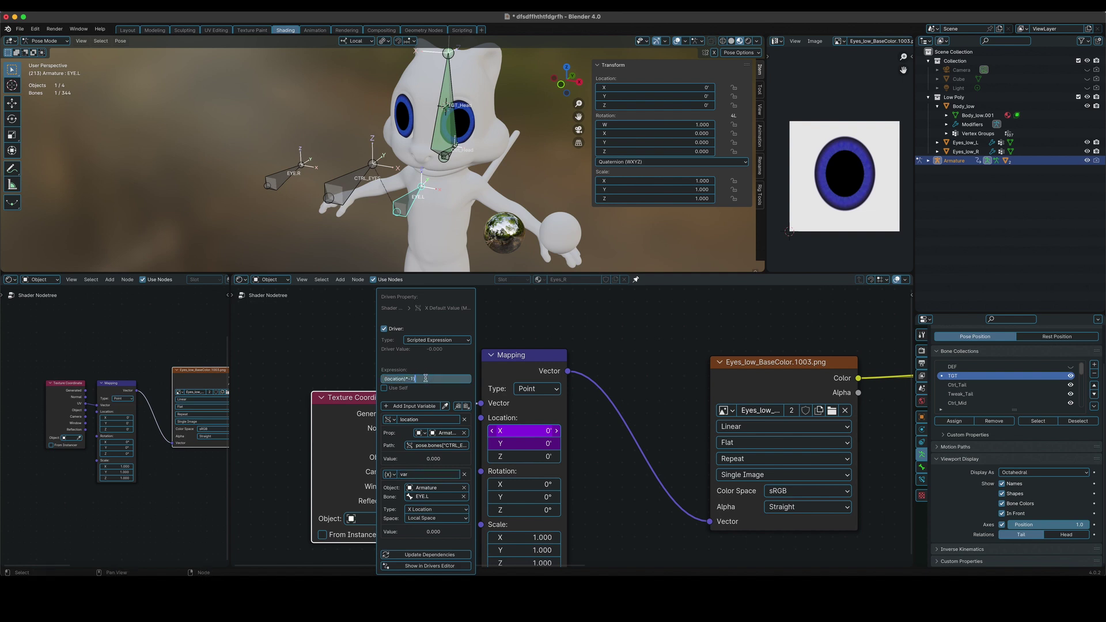
{"action": "type", "text": "("}
{"action": "type", "text": "+var"}
Step: Try renaming the EYE.L driver variable to varx, and set its name back to var
{"action": "left_click", "coordinate": [417, 474]}
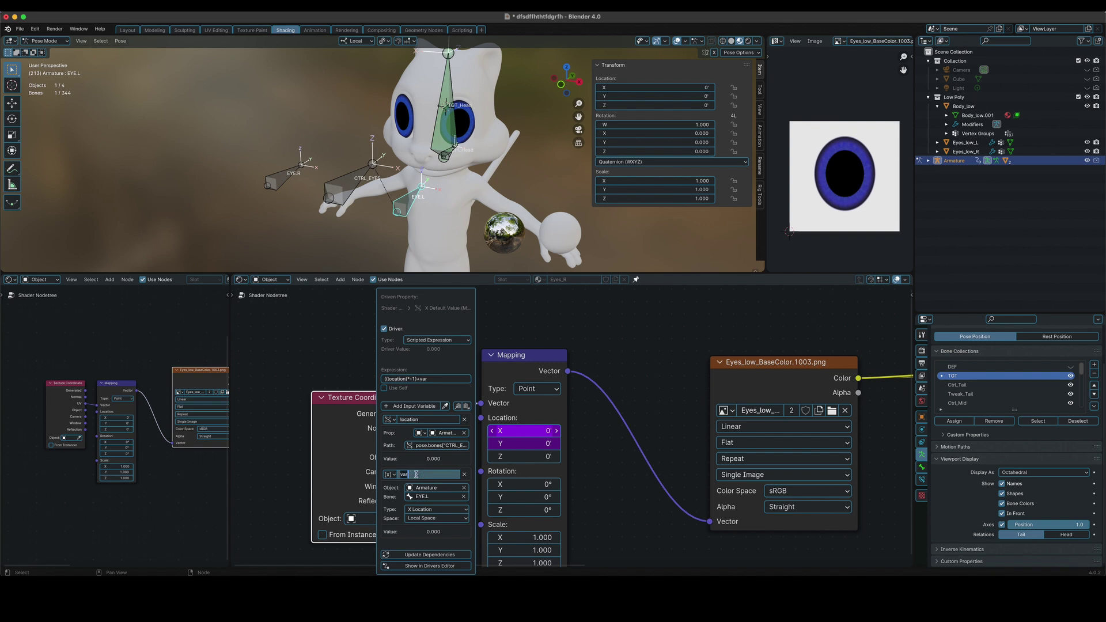
{"action": "key", "text": "Return"}
{"action": "left_click", "coordinate": [422, 475]}
{"action": "type", "text": "x"}
{"action": "key", "text": "Return"}
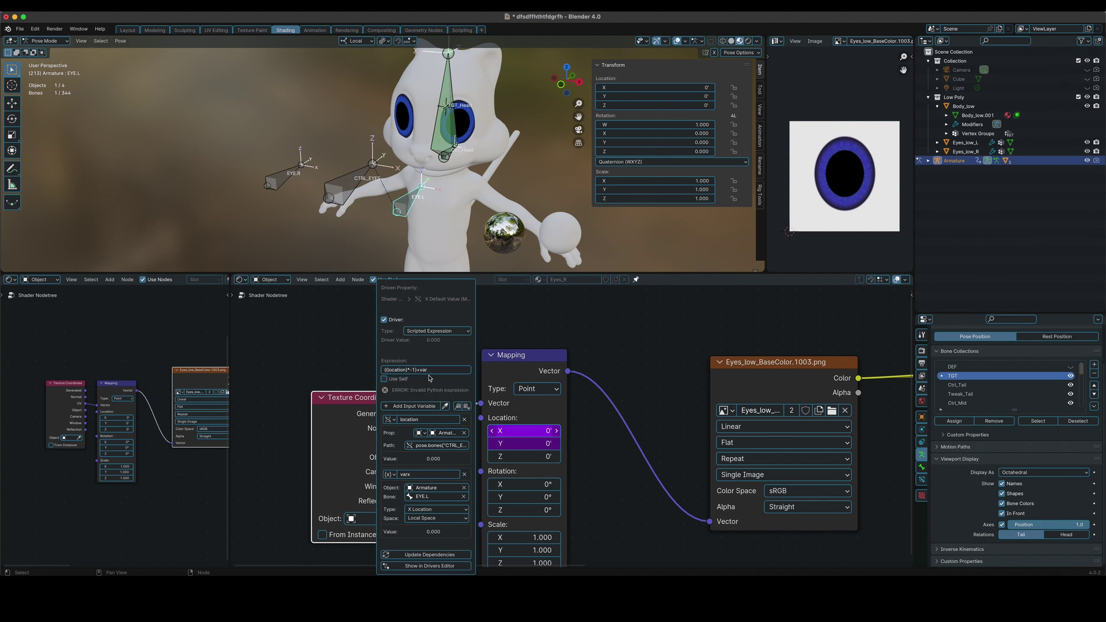
{"action": "left_click", "coordinate": [407, 472]}
{"action": "key", "text": "Return"}
{"action": "key", "text": "Escape"}
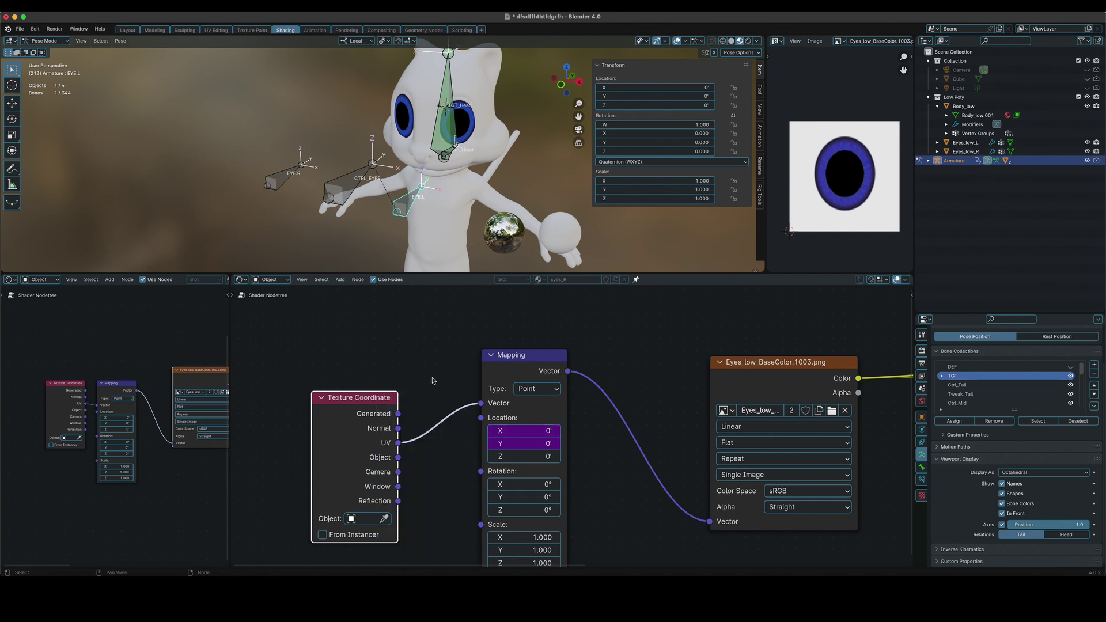
Step: Test moving EYE.L without keeping the move, and edit the Mapping X driver's expression to multiply var by -1
{"action": "key", "text": "g"}
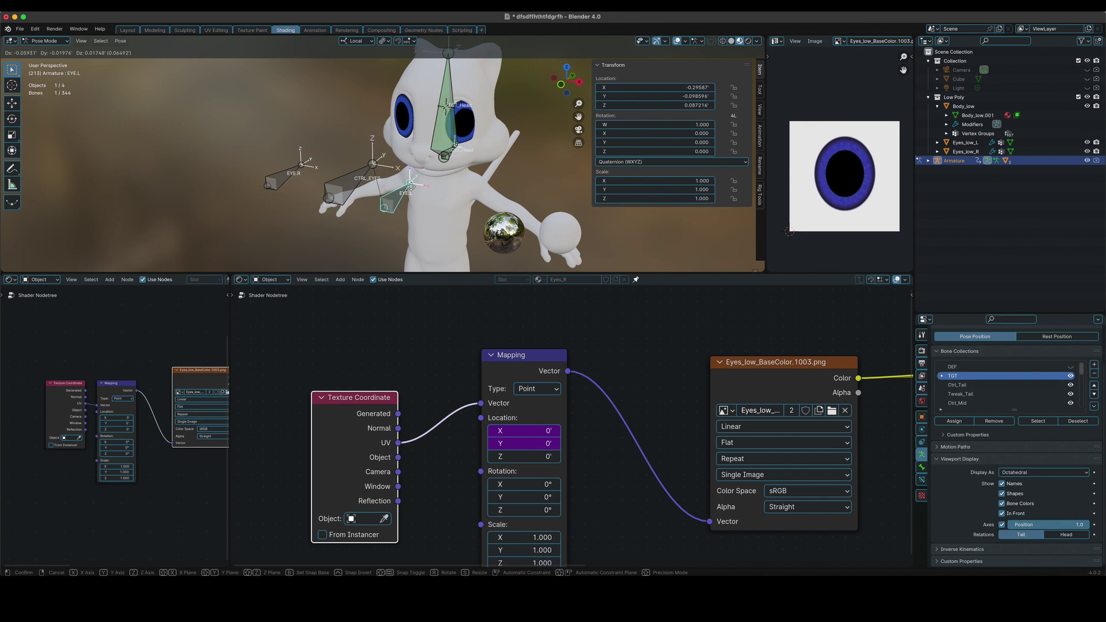
{"action": "key", "text": "Escape"}
{"action": "right_click", "coordinate": [525, 432]}
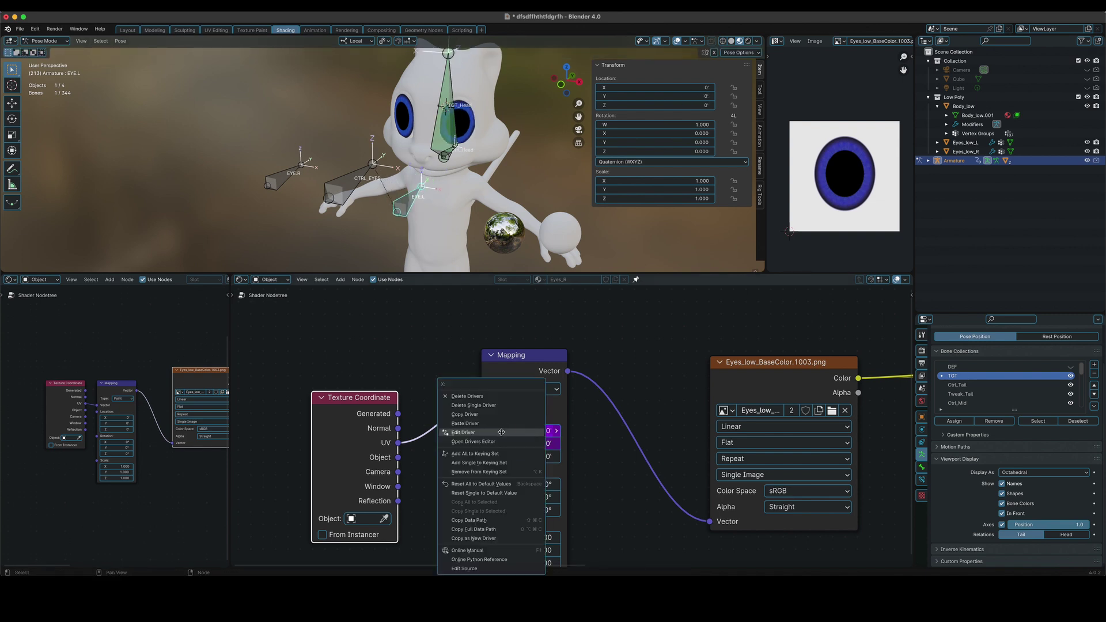
{"action": "left_click", "coordinate": [501, 433]}
{"action": "left_click", "coordinate": [480, 378]}
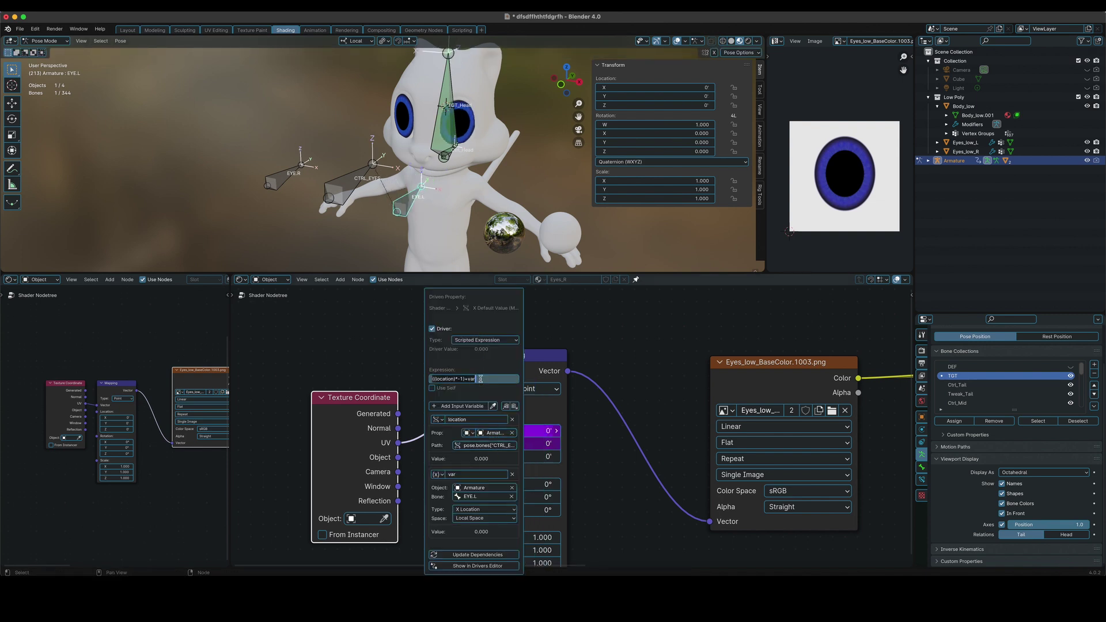
{"action": "type", "text": ")"}
{"action": "key", "text": "BackSpace"}
{"action": "type", "text": "*-1)+("}
{"action": "key", "text": "Return"}
Step: Test how the eyes respond to moving EYE.L and CTRL_EYES, cancelling each move
{"action": "key", "text": "g"}
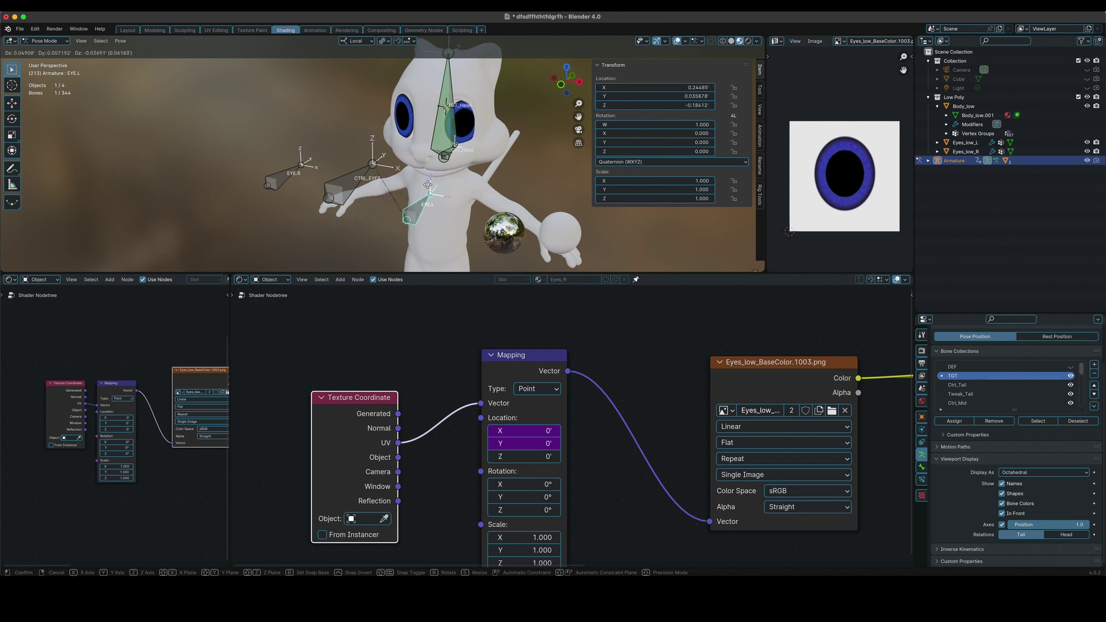
{"action": "key", "text": "Escape"}
{"action": "left_click", "coordinate": [354, 173]}
{"action": "key", "text": "g"}
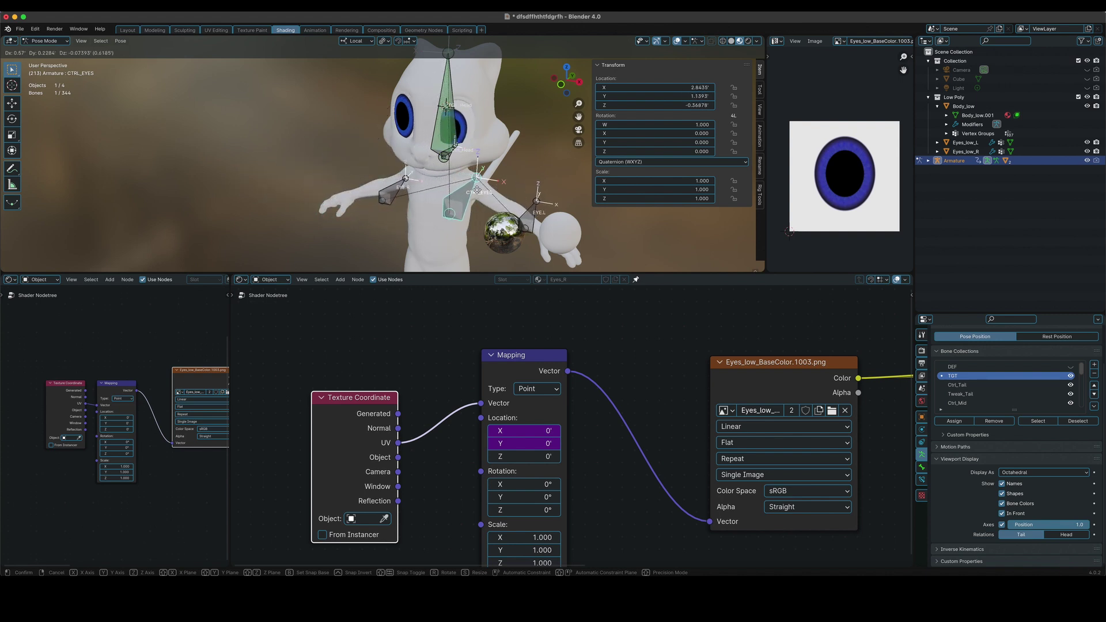
{"action": "key", "text": "Escape"}
Step: Select the Eyes_low_BaseColor.1003.png texture node and view its Extension options
{"action": "middle_click_drag", "start_coordinate": [807, 484], "coordinate": [621, 473]}
{"action": "left_click", "coordinate": [664, 366]}
{"action": "scroll", "coordinate": [657, 473], "scroll_direction": "down", "scroll_amount": 1}
{"action": "left_click", "coordinate": [593, 431]}
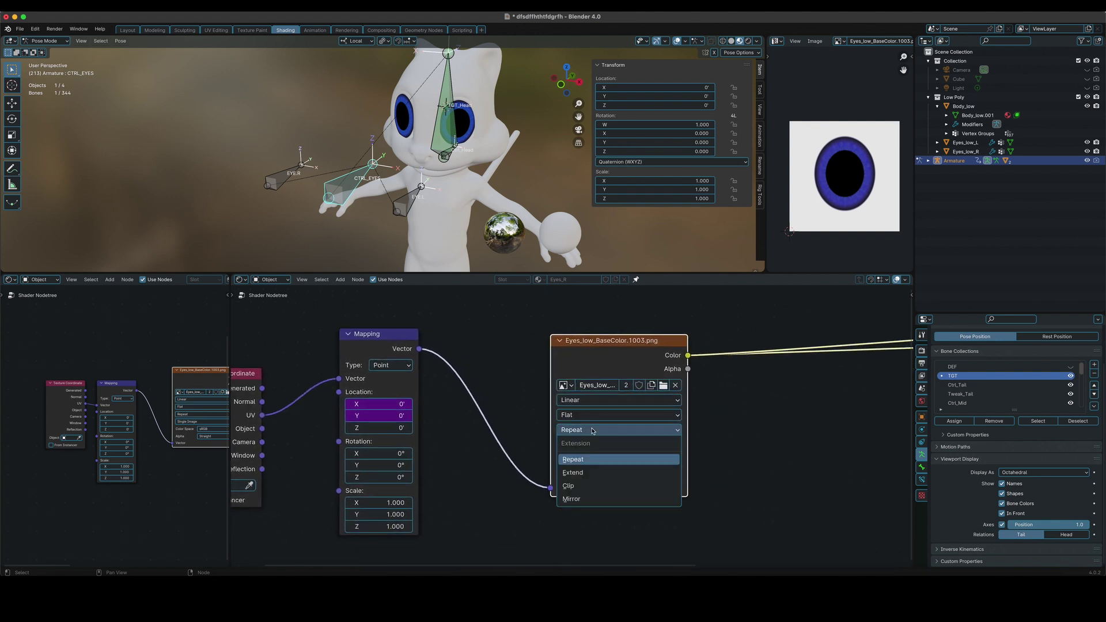
Step: Add an input variable to the Eyes_R Mapping Location Y driver, target the Armature, and try EYE.L as its path
{"action": "right_click", "coordinate": [367, 413]}
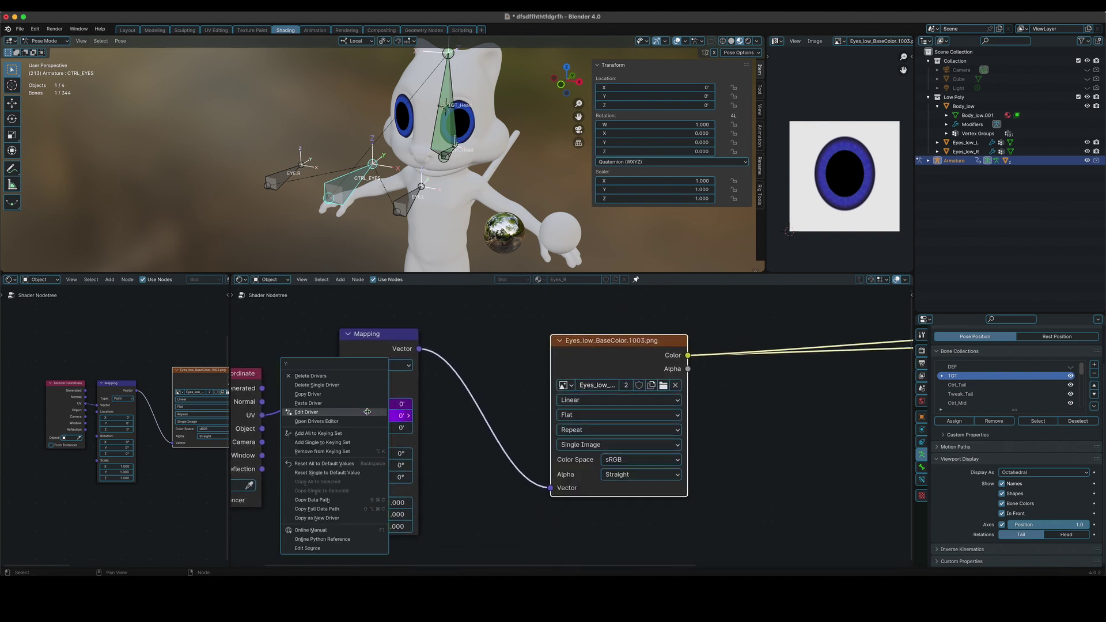
{"action": "left_click", "coordinate": [367, 413]}
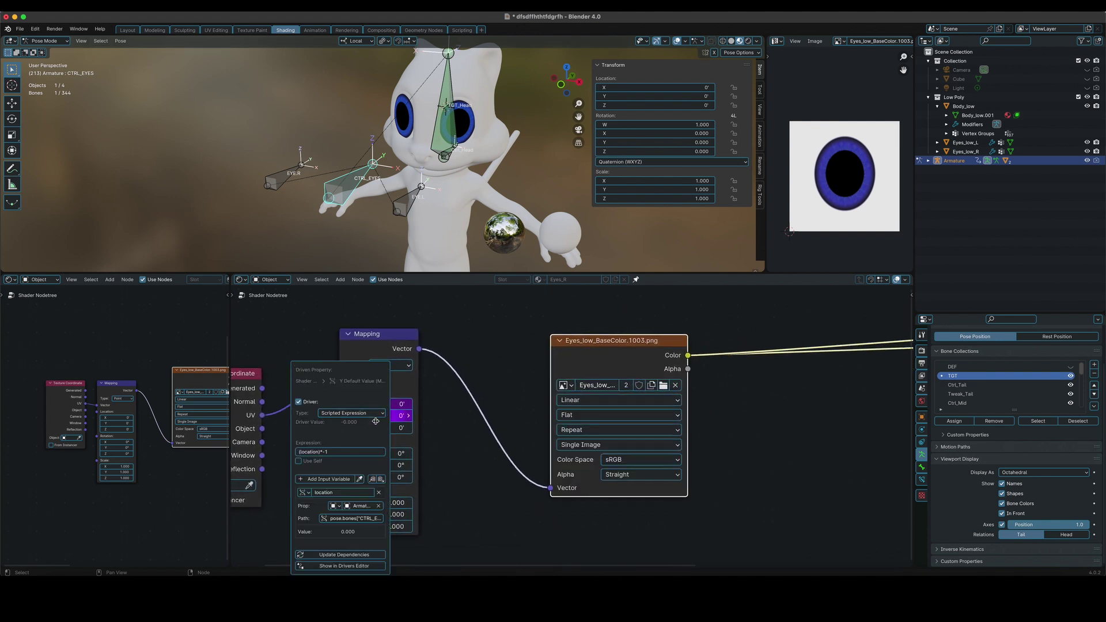
{"action": "left_click", "coordinate": [339, 479]}
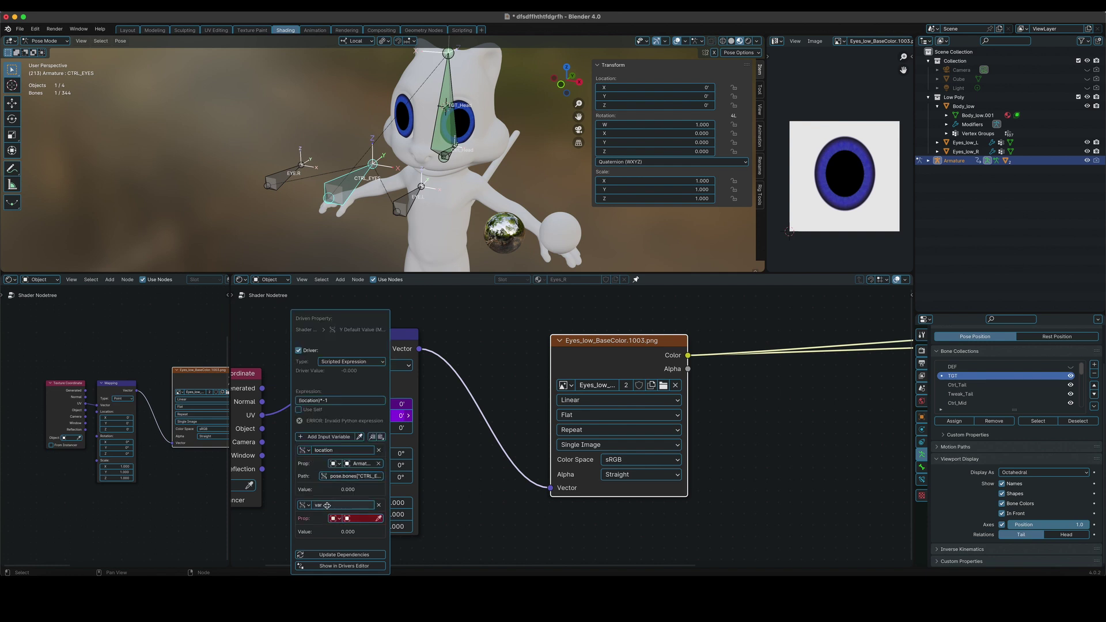
{"action": "left_click", "coordinate": [362, 518]}
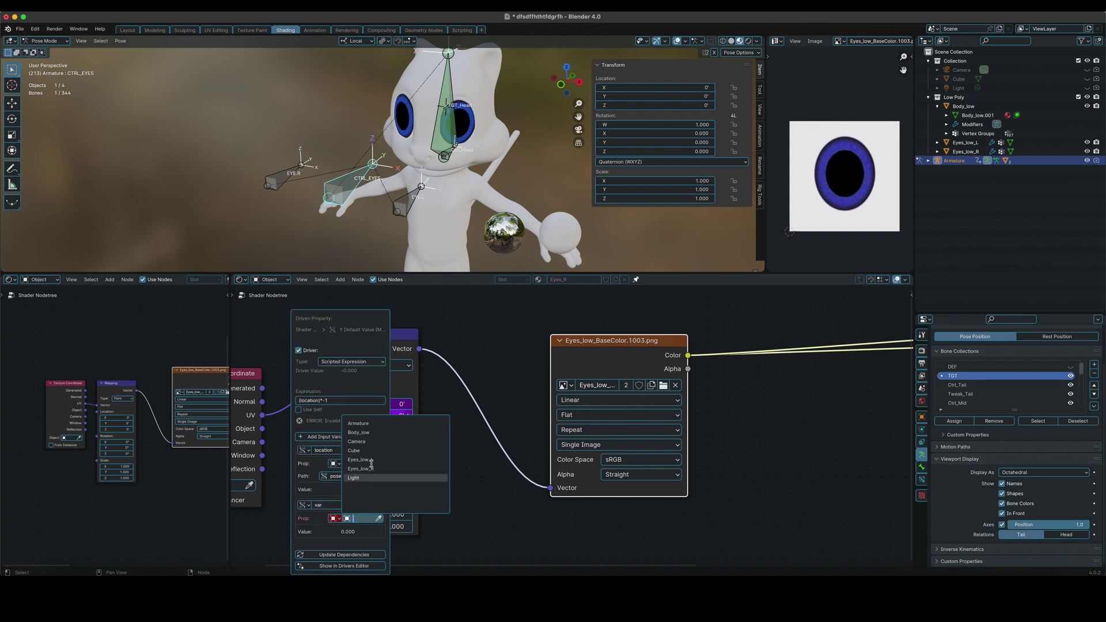
{"action": "left_click", "coordinate": [357, 425]}
{"action": "left_click", "coordinate": [351, 518]}
{"action": "type", "text": "E"}
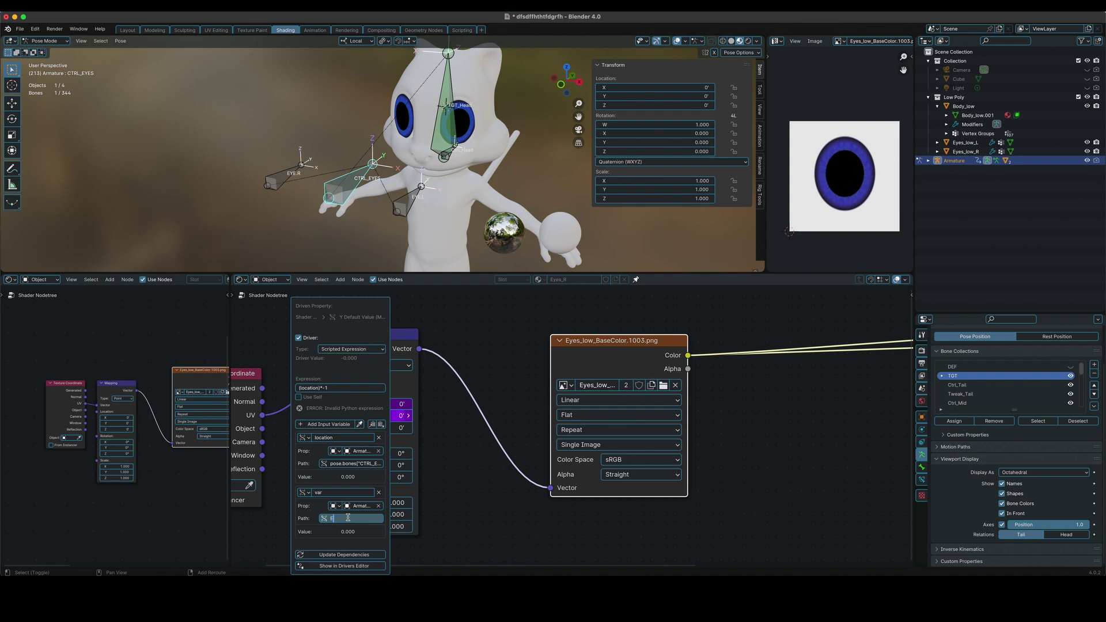
{"action": "type", "text": "YE.L"}
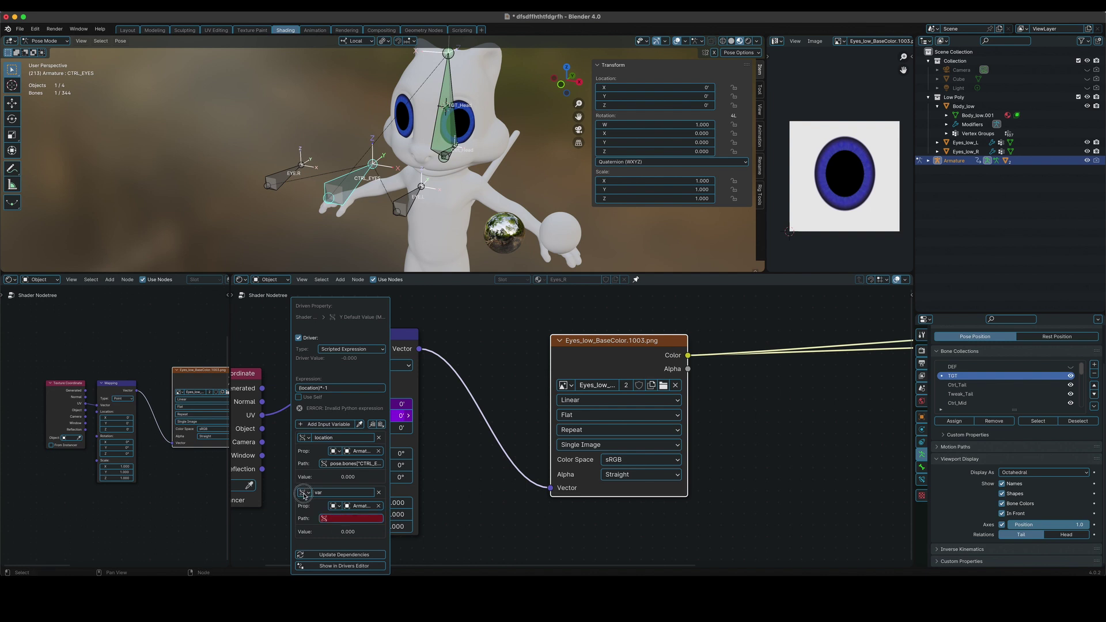
Step: Make the new driver variable a Transform Channel reading the EYE.L bone's Z Location in Local Space
{"action": "left_click", "coordinate": [304, 493]}
{"action": "left_click", "coordinate": [328, 525]}
{"action": "left_click", "coordinate": [351, 498]}
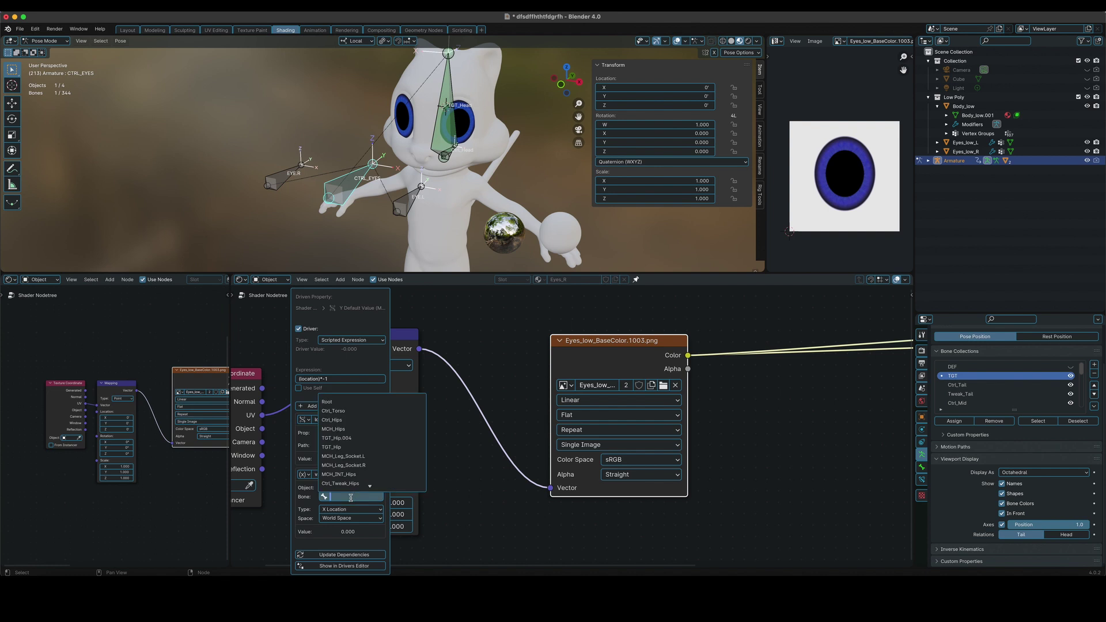
{"action": "type", "text": "EYE"}
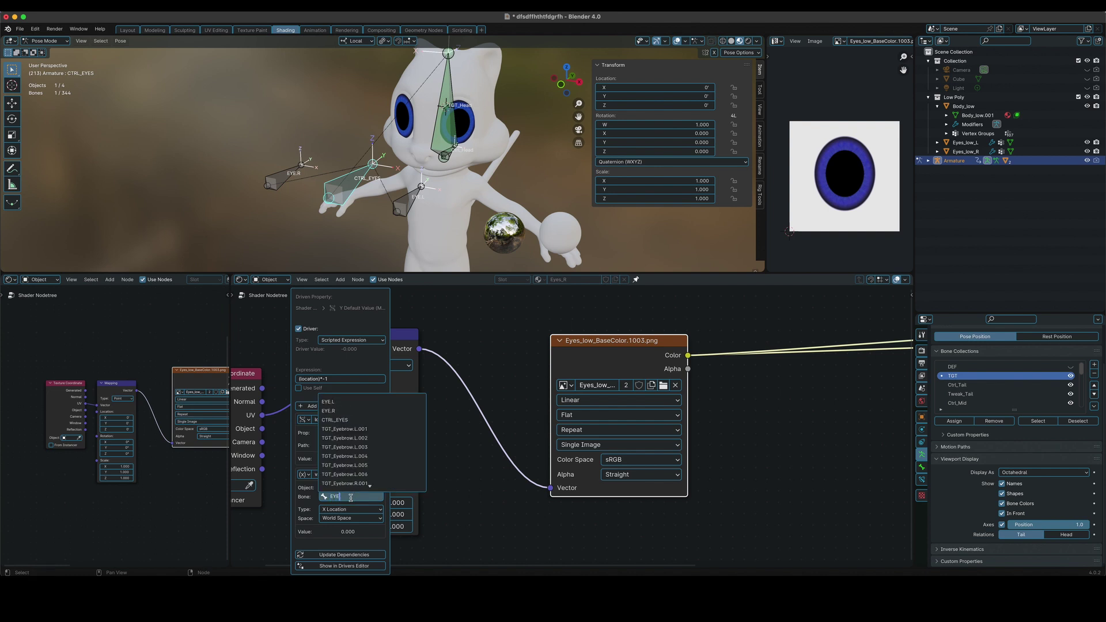
{"action": "left_click", "coordinate": [331, 402]}
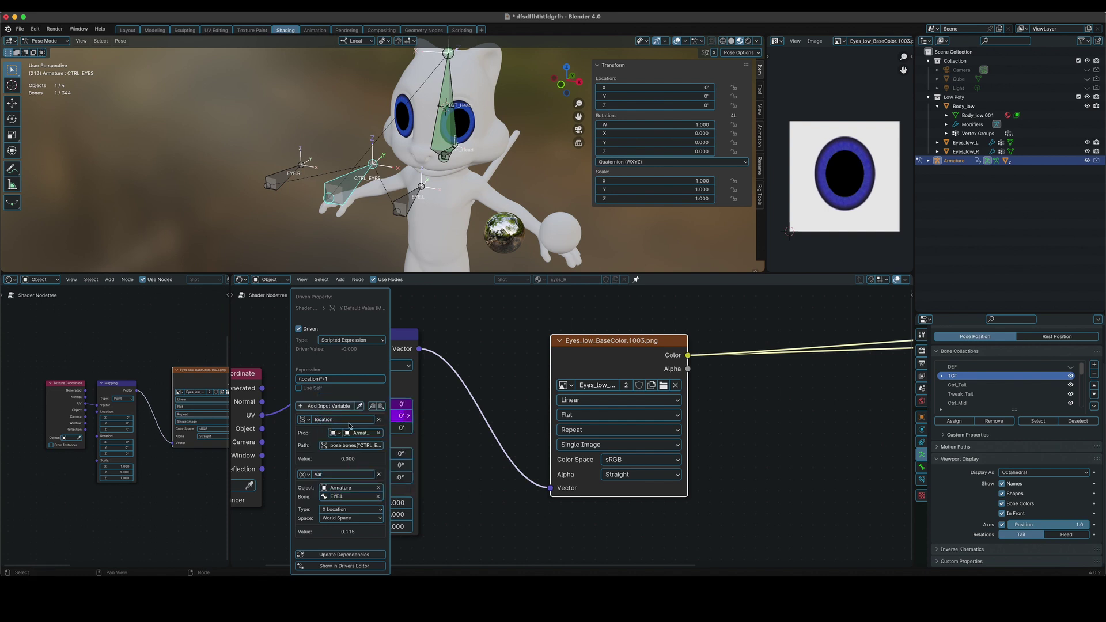
{"action": "left_click", "coordinate": [345, 510]}
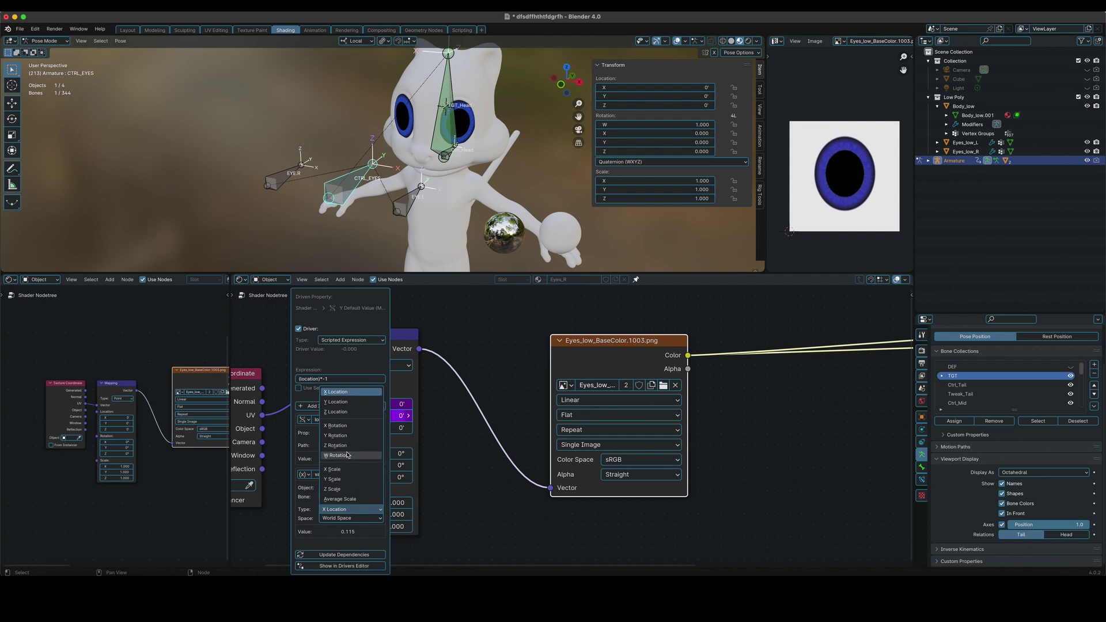
{"action": "left_click", "coordinate": [352, 413]}
{"action": "left_click", "coordinate": [346, 518]}
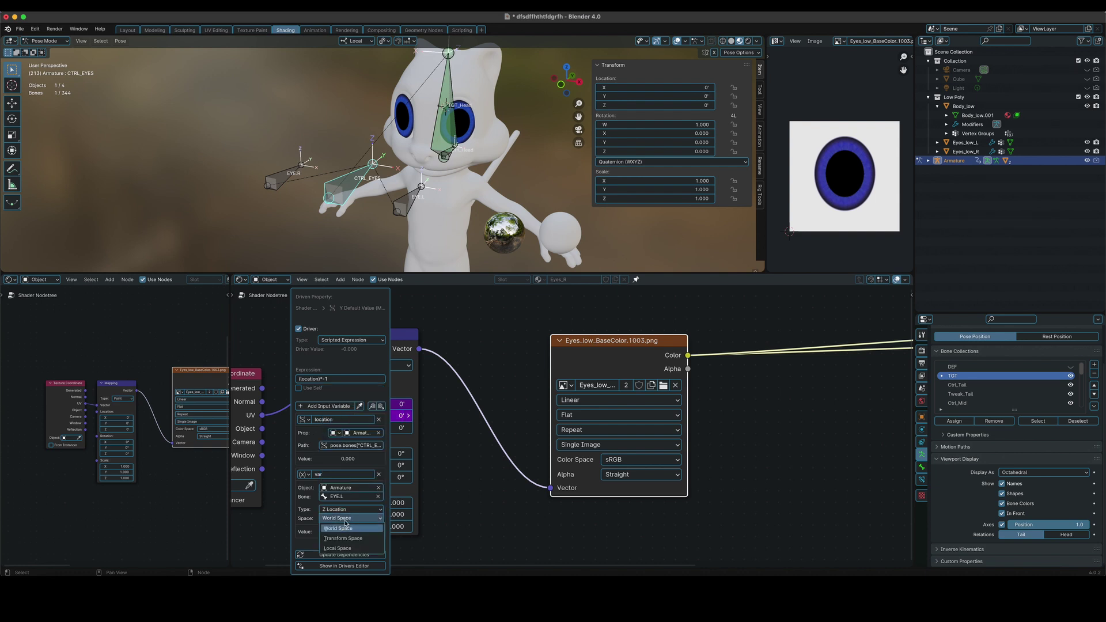
{"action": "left_click", "coordinate": [346, 549]}
Step: Set the Mapping Y driver's expression to ((location)*-1)+(var) and update its dependencies
{"action": "left_click", "coordinate": [339, 381]}
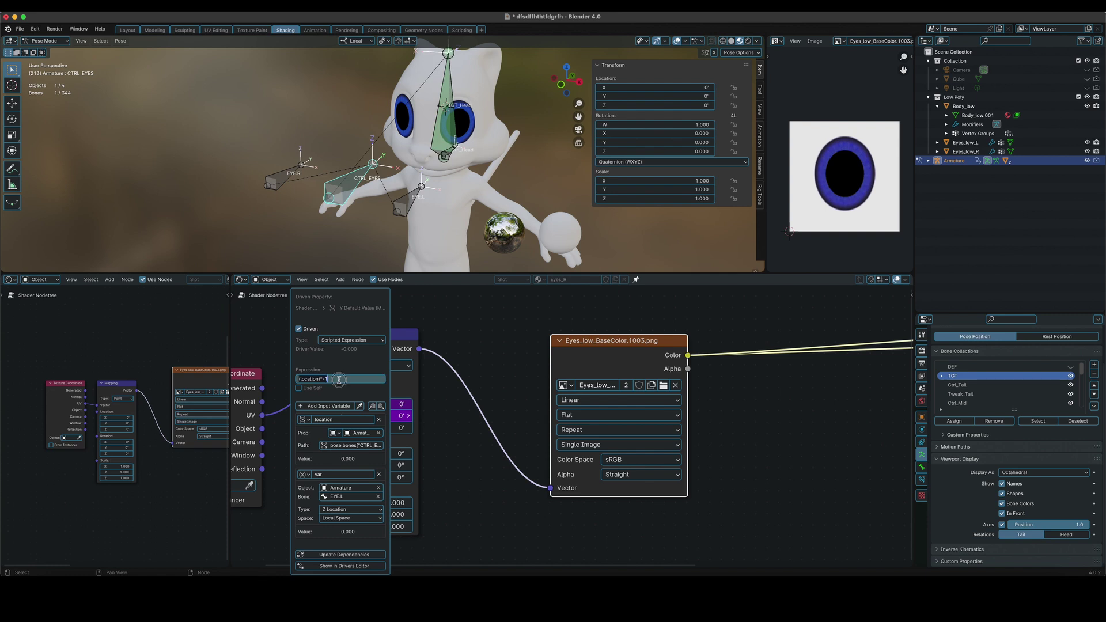
{"action": "left_click", "coordinate": [339, 380]}
{"action": "type", "text": ")"}
{"action": "type", "text": "("}
{"action": "type", "text": "+("}
{"action": "key", "text": "Return"}
{"action": "left_click", "coordinate": [337, 554]}
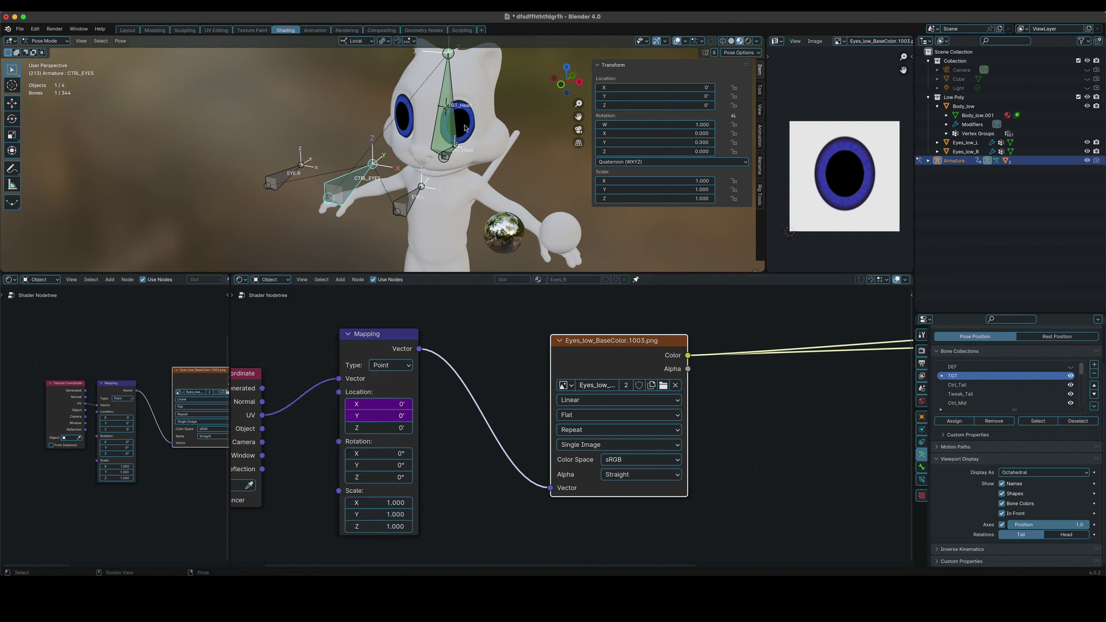
Step: Test how the eye responds to moving EYE.L, cancelling the move
{"action": "left_click", "coordinate": [398, 202]}
{"action": "key", "text": "g"}
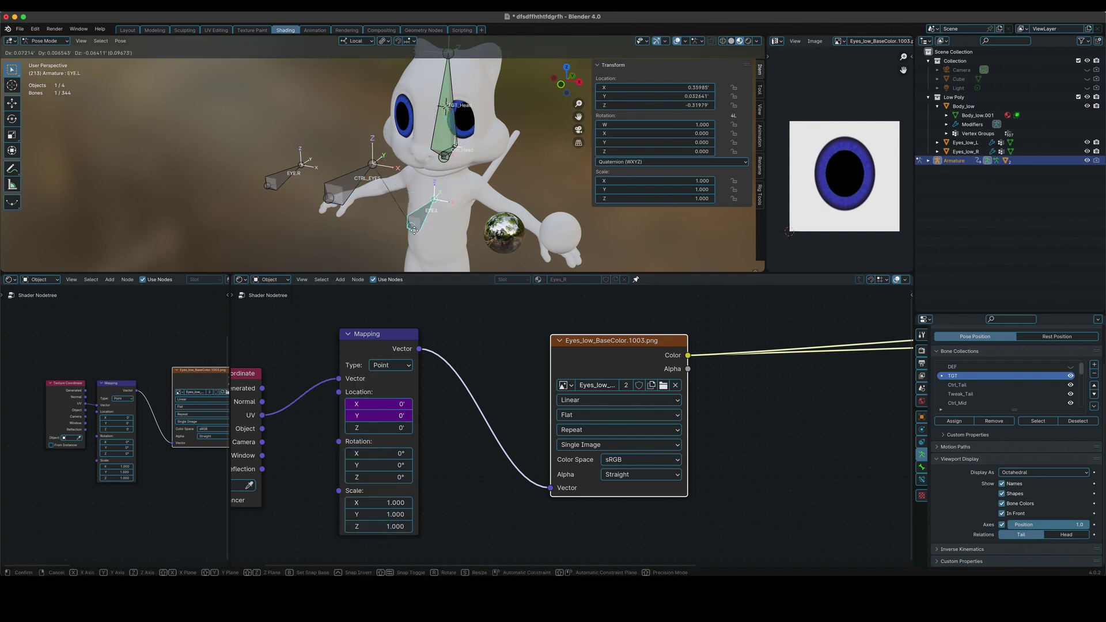
{"action": "right_click", "coordinate": [424, 152]}
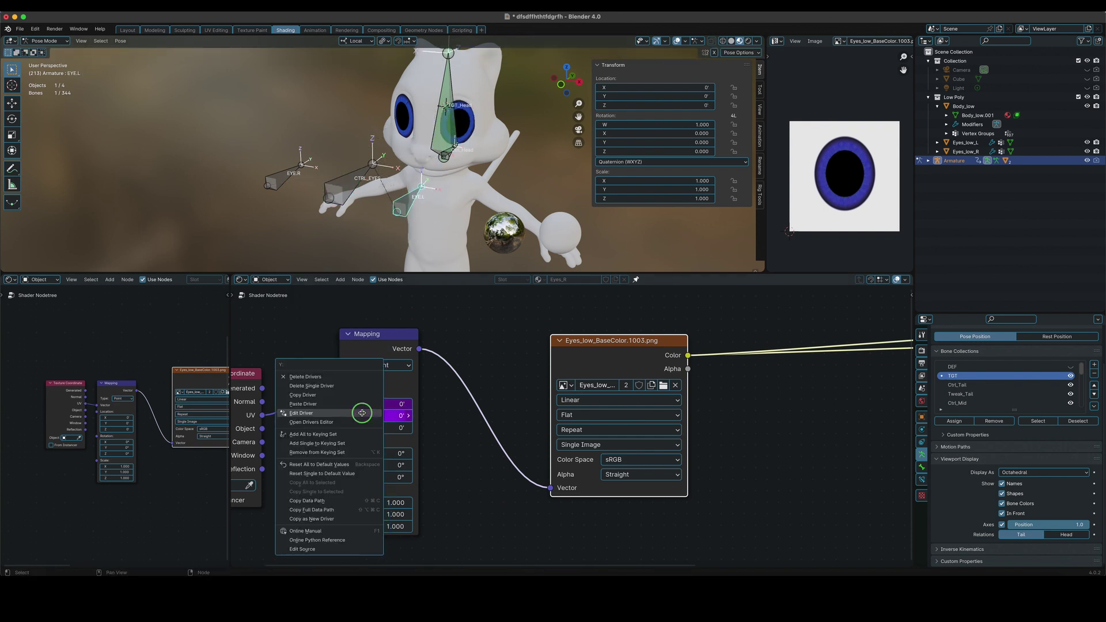
Step: Edit the Mapping Y driver's expression so that the var term is multiplied by -1
{"action": "right_click", "coordinate": [353, 415]}
{"action": "left_click", "coordinate": [352, 414]}
{"action": "left_click", "coordinate": [325, 378]}
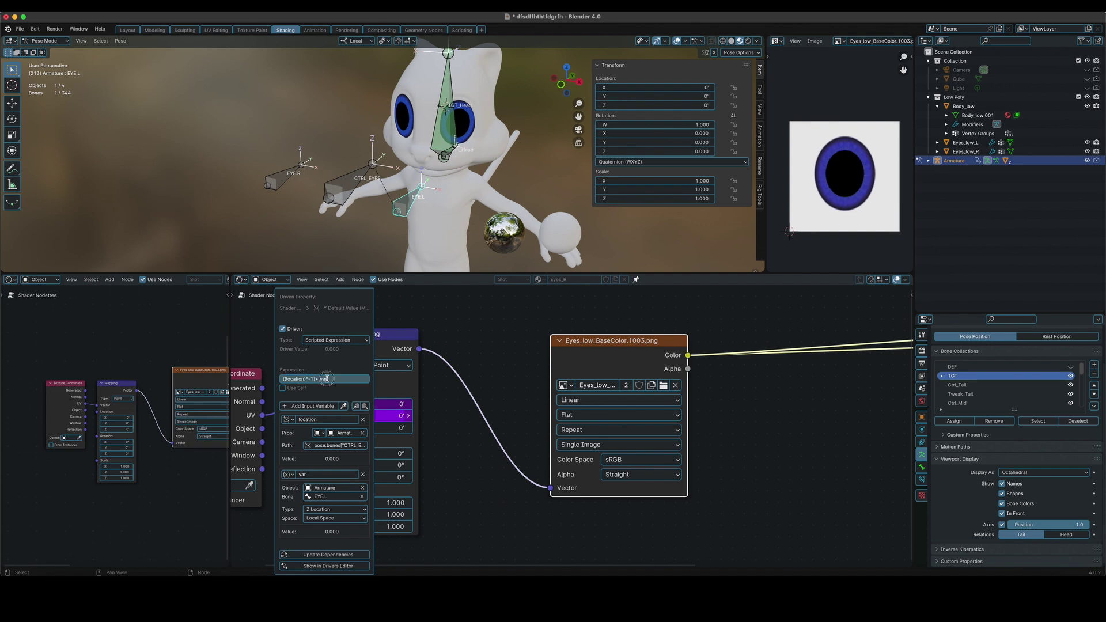
{"action": "key", "text": "shift"}
{"action": "type", "text": "*-1"}
{"action": "key", "text": "Return"}
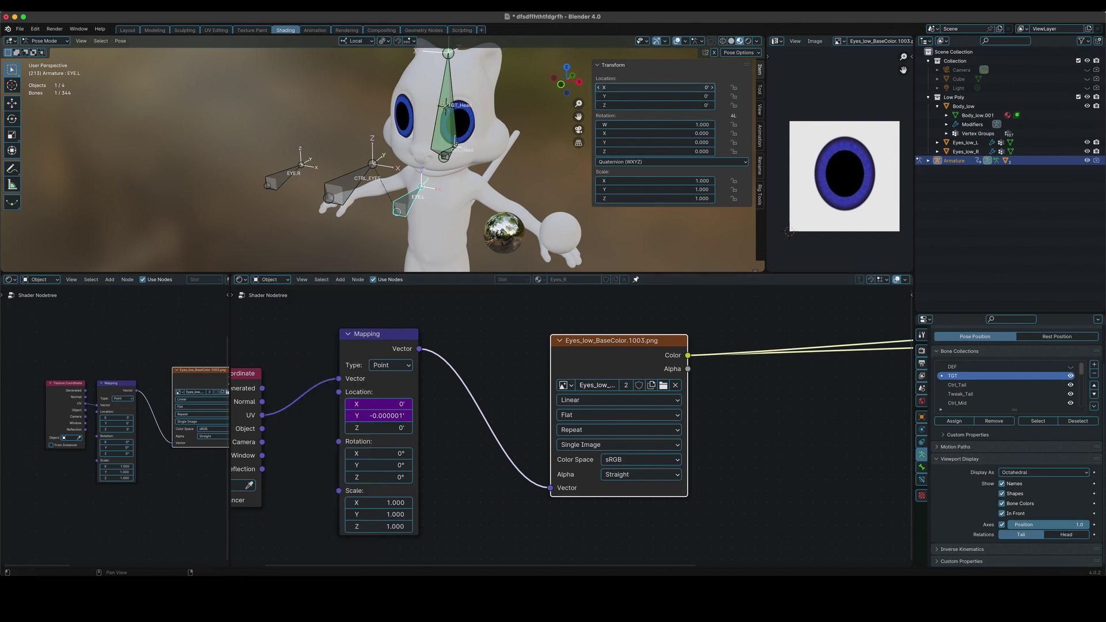
Step: Check the eye motion by moving EYE.L and then CTRL_EYES, without keeping either move
{"action": "key", "text": "g"}
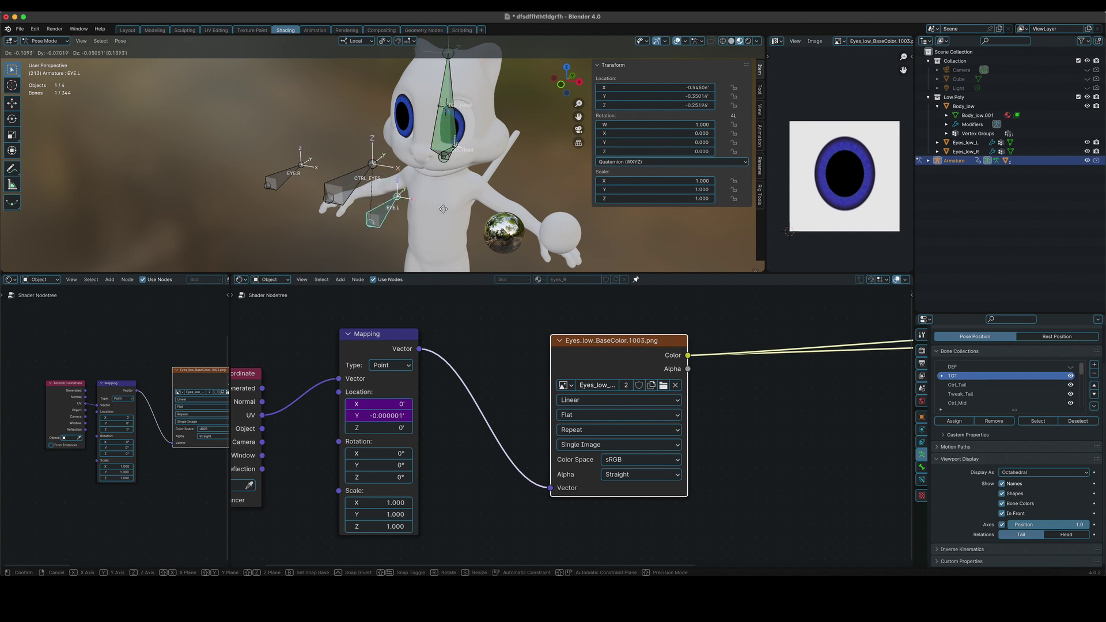
{"action": "key", "text": "Escape"}
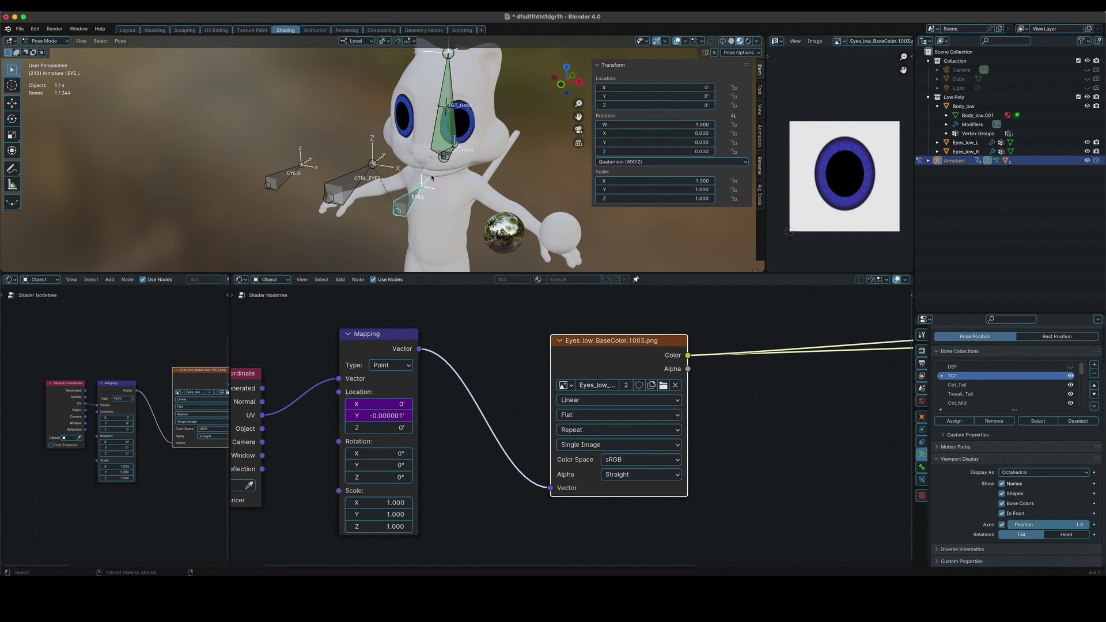
{"action": "left_click", "coordinate": [359, 185]}
{"action": "key", "text": "g"}
{"action": "key", "text": "Escape"}
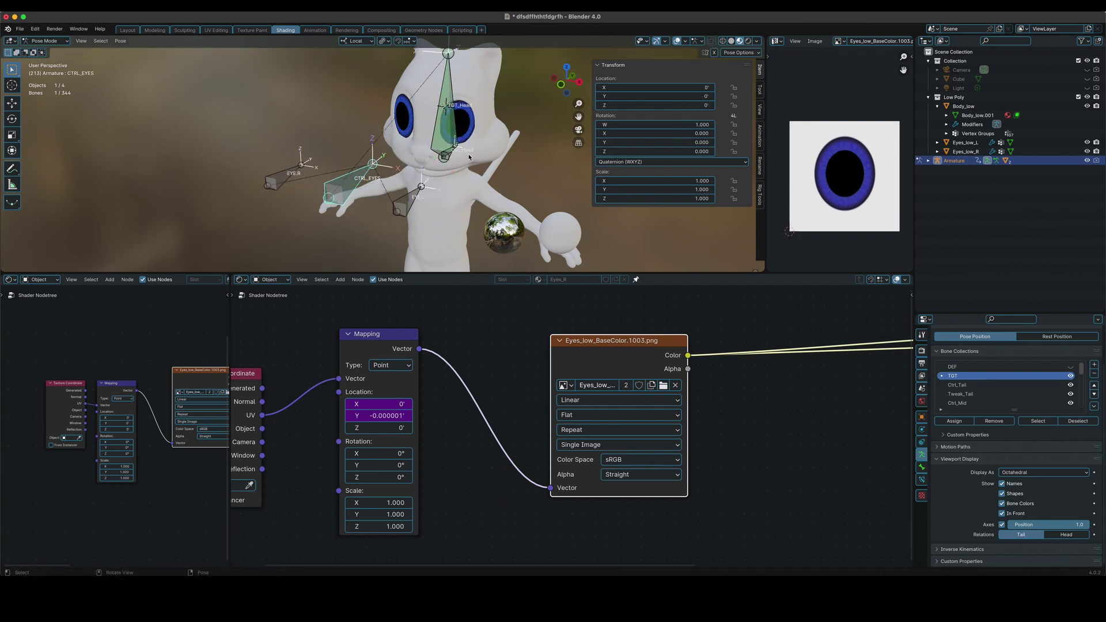
Step: Rotate the Ctrl_Head bone -37° about its local X axis
{"action": "left_click", "coordinate": [451, 157]}
{"action": "left_click", "coordinate": [452, 157]}
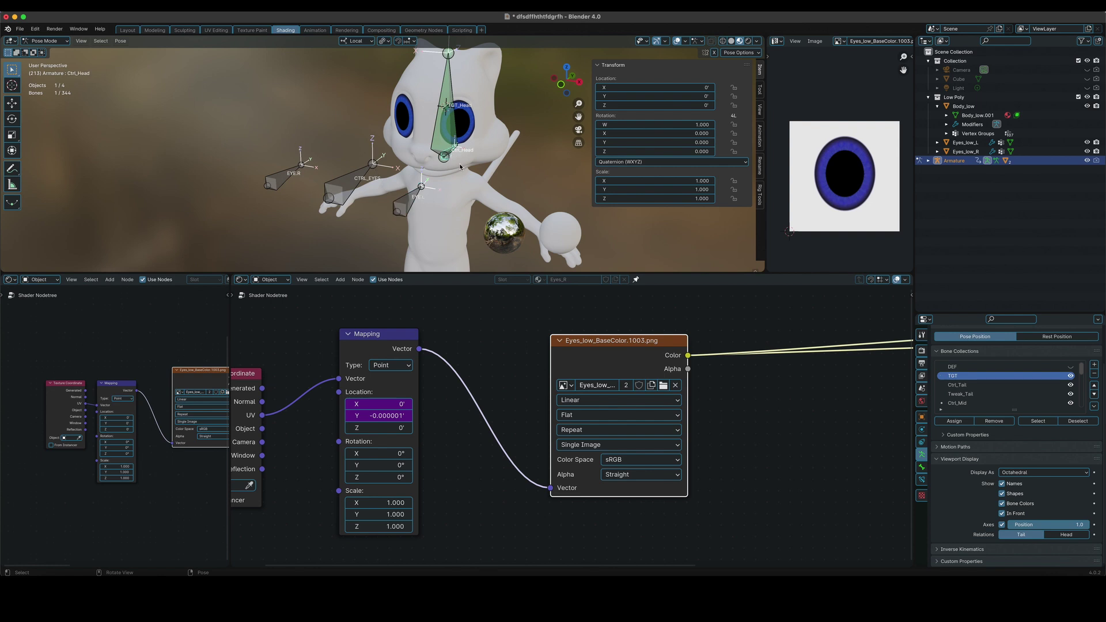
{"action": "middle_click_drag", "start_coordinate": [452, 157], "coordinate": [448, 214]}
{"action": "key", "text": "r"}
{"action": "key", "text": "x"}
{"action": "left_click", "coordinate": [499, 164]}
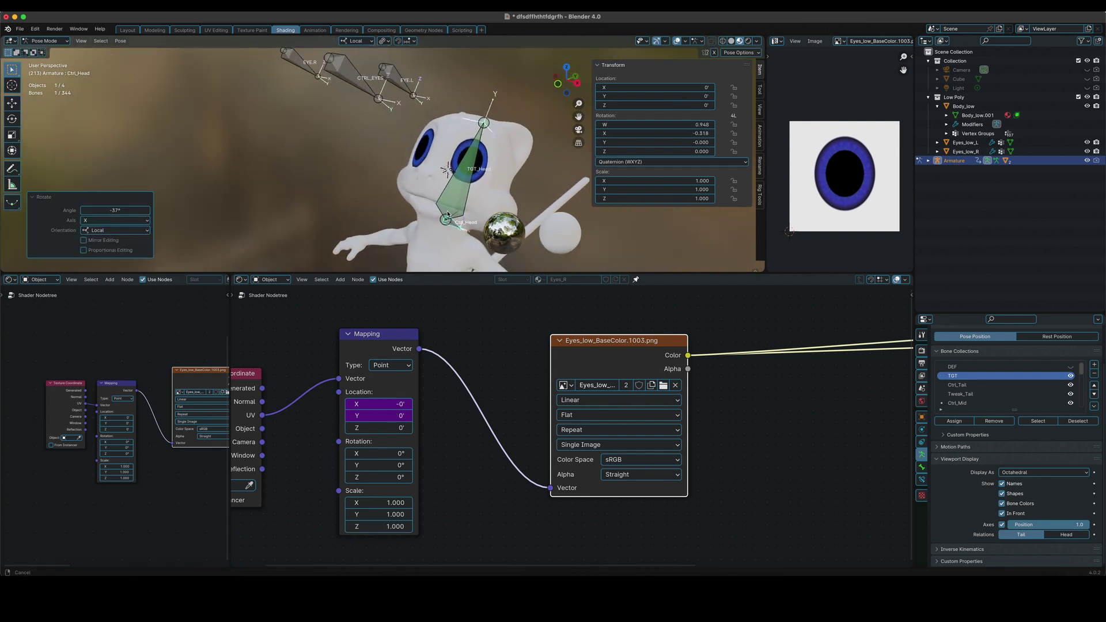
Step: With the head tilted, test moving EYE.L and CTRL_EYES, cancelling each move
{"action": "left_click", "coordinate": [396, 88]}
{"action": "key", "text": "g"}
{"action": "right_click", "coordinate": [399, 98]}
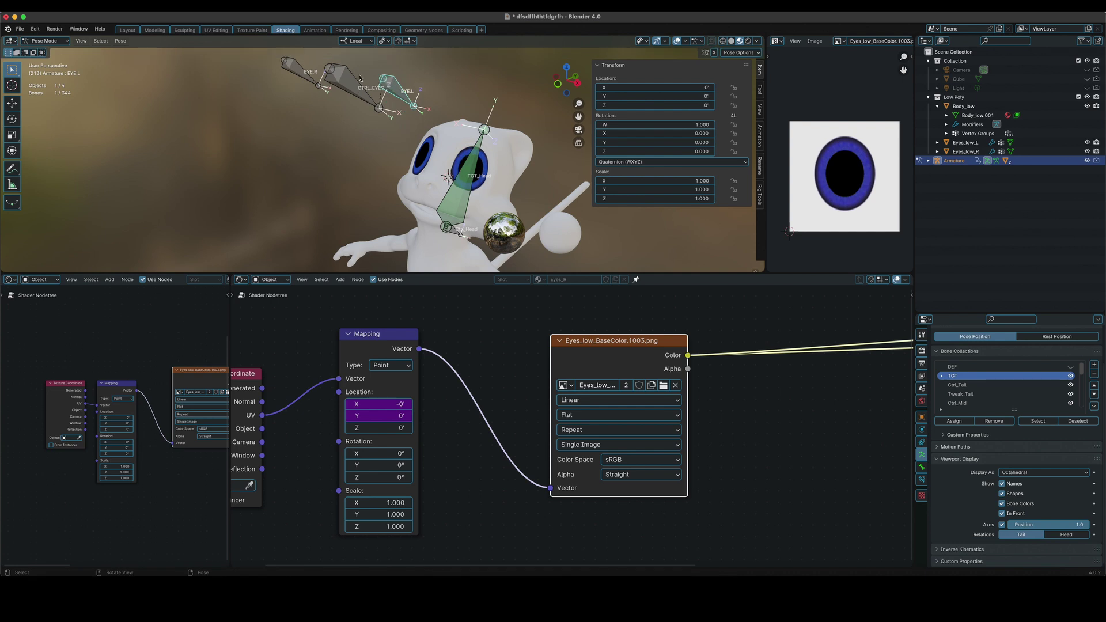
{"action": "left_click", "coordinate": [360, 78]}
{"action": "key", "text": "g"}
{"action": "right_click", "coordinate": [373, 104]}
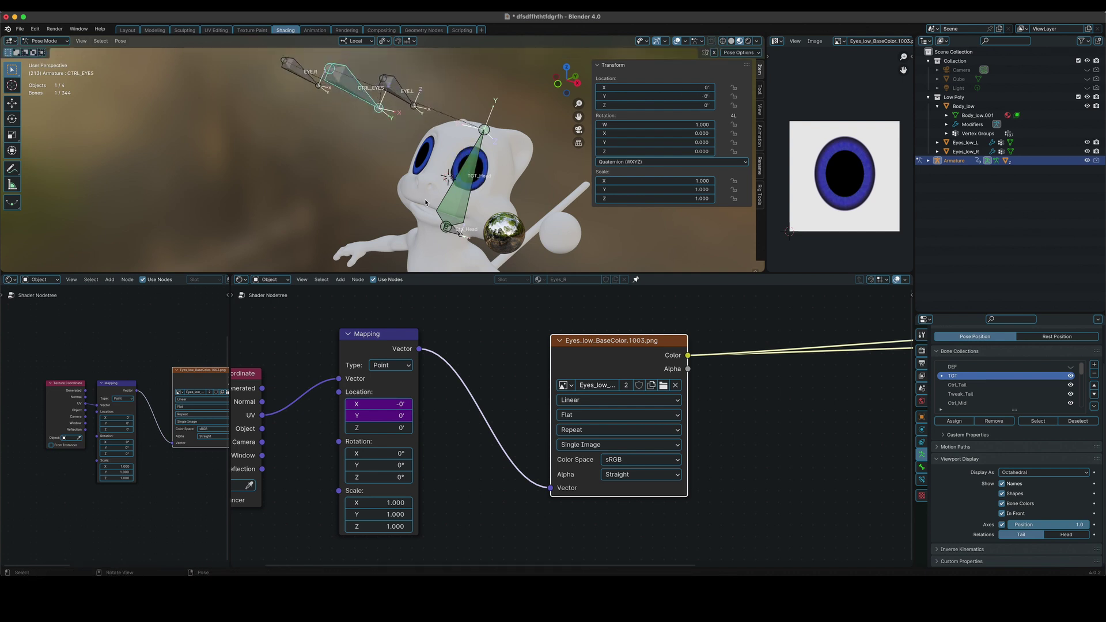
Step: Clear the Ctrl_Head bone's rotation
{"action": "left_click", "coordinate": [459, 232]}
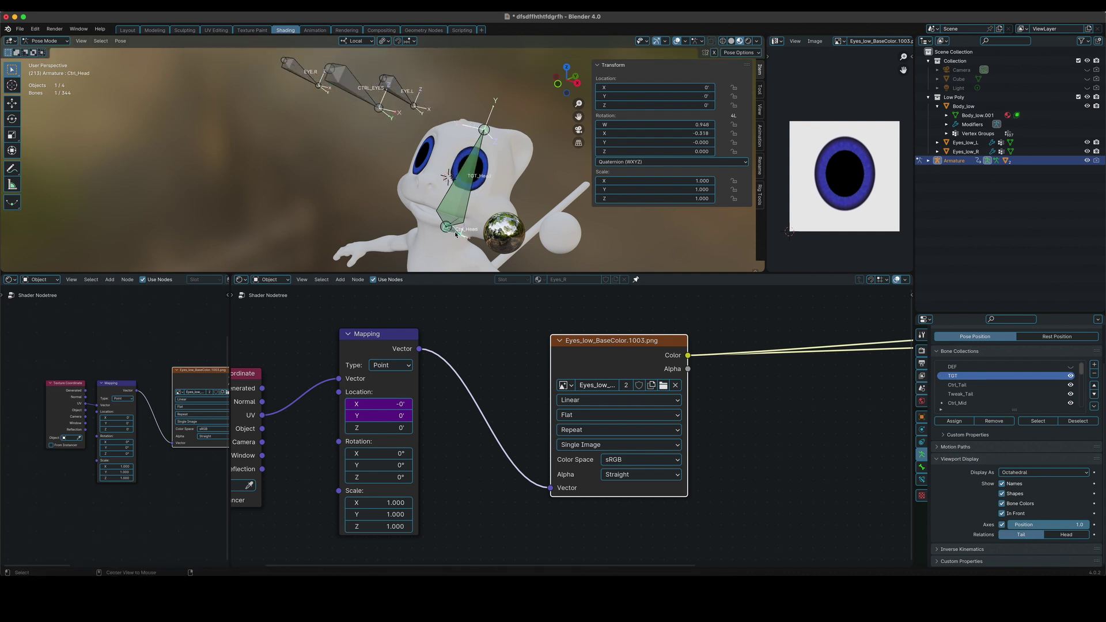
{"action": "key", "text": "alt+r"}
{"action": "middle_click_drag", "start_coordinate": [455, 233], "coordinate": [466, 118], "text": "shift"}
{"action": "middle_click_drag", "start_coordinate": [466, 118], "coordinate": [500, 125]}
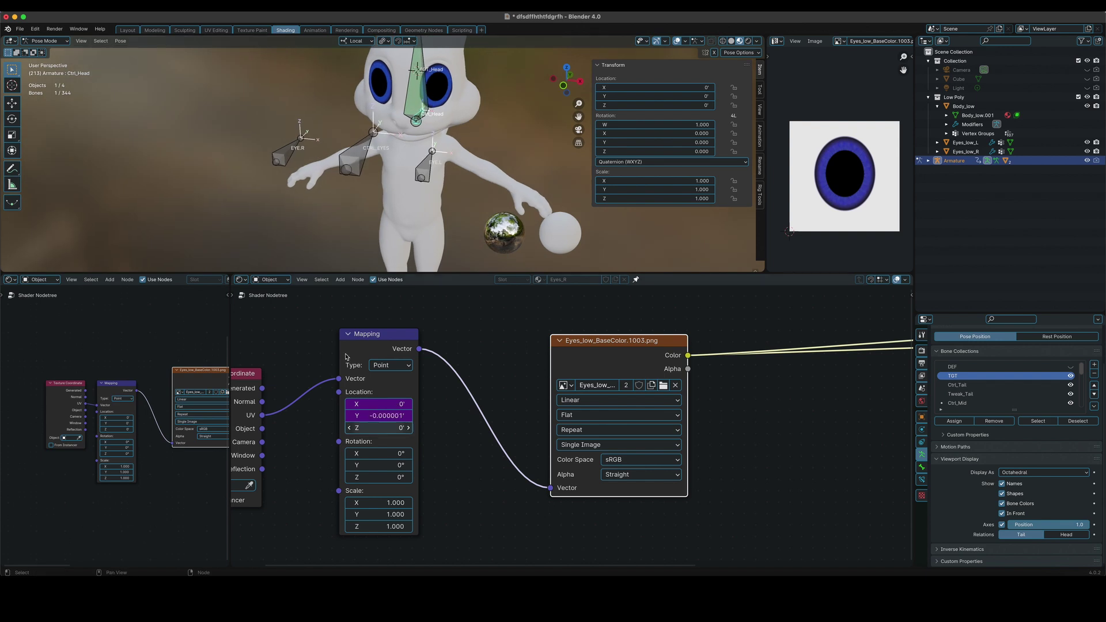
Step: Widen the Eyes_L node editor, and copy the Eyes_R Mapping Location X driver onto the Eyes_L Mapping Location X
{"action": "left_click_drag", "start_coordinate": [230, 317], "coordinate": [393, 346]}
{"action": "middle_click_drag", "start_coordinate": [506, 380], "coordinate": [548, 389]}
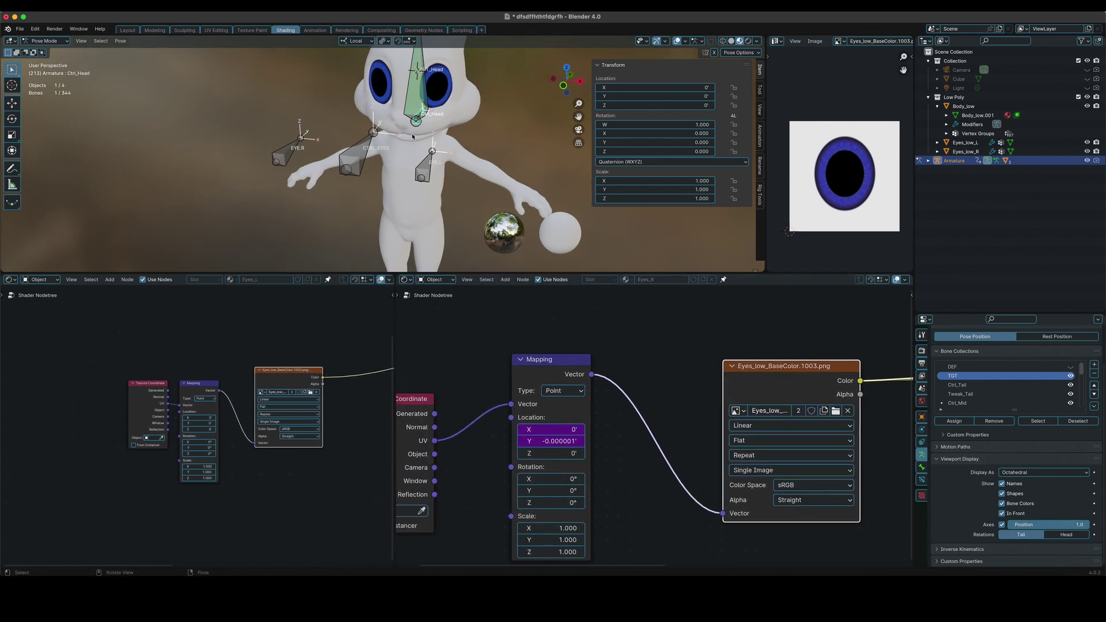
{"action": "left_click", "coordinate": [425, 174]}
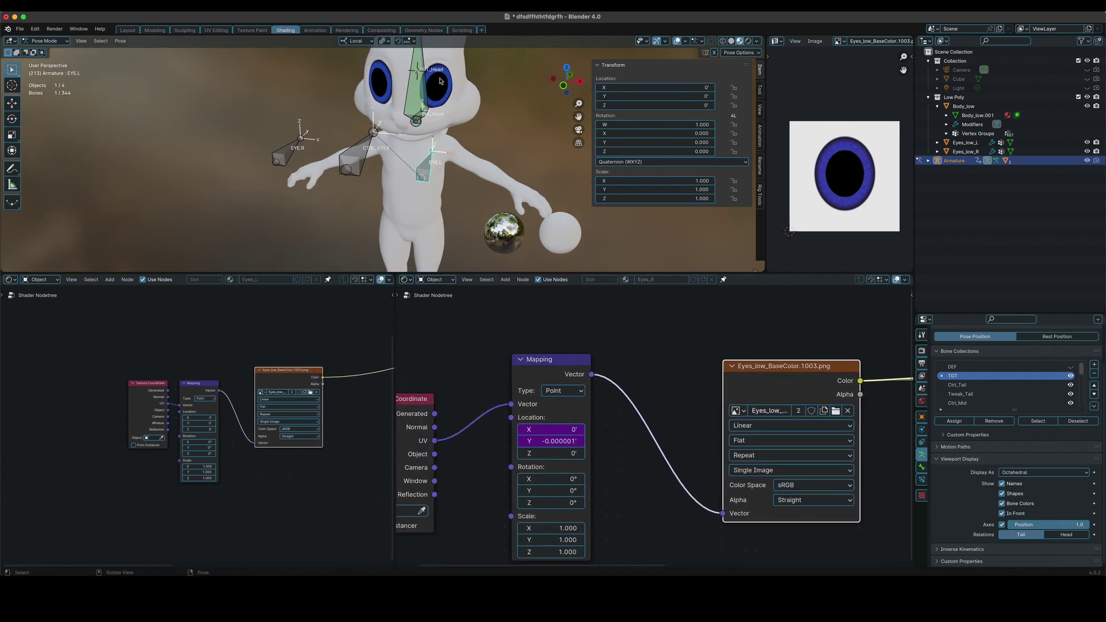
{"action": "right_click", "coordinate": [554, 430]}
{"action": "left_click", "coordinate": [537, 412]}
{"action": "middle_click_drag", "start_coordinate": [226, 393], "coordinate": [242, 415]}
{"action": "scroll", "coordinate": [314, 425], "scroll_direction": "up", "scroll_amount": 10}
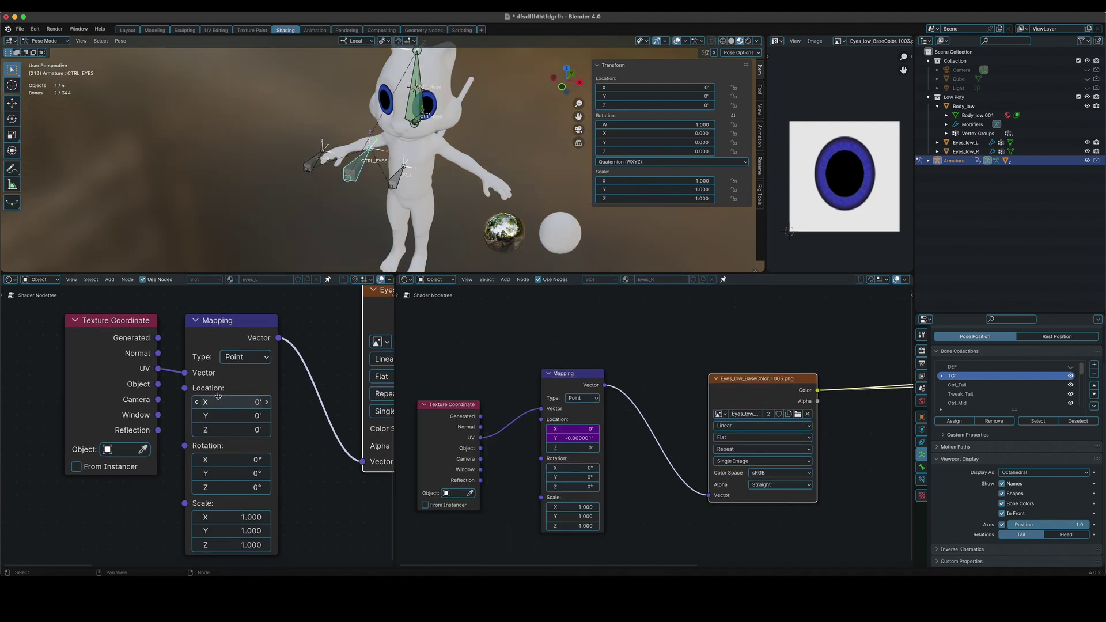
{"action": "right_click", "coordinate": [220, 403]}
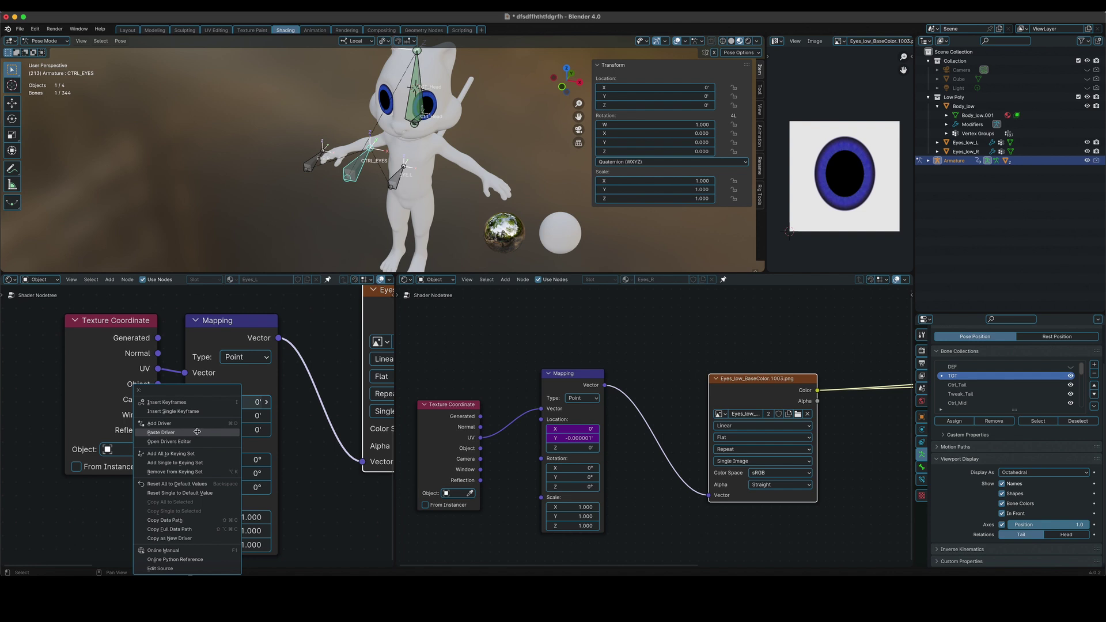
{"action": "left_click", "coordinate": [197, 432]}
Step: Copy the Eyes_R Mapping Location Y driver onto the Eyes_L Mapping Location Y
{"action": "right_click", "coordinate": [568, 438]}
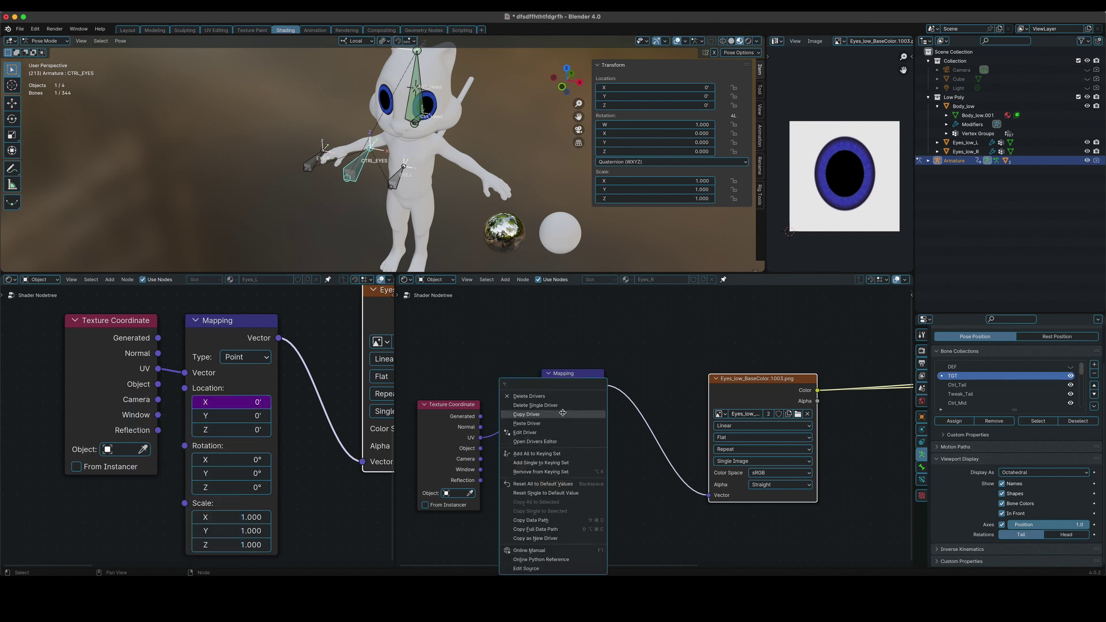
{"action": "left_click", "coordinate": [563, 414]}
{"action": "right_click", "coordinate": [230, 415]}
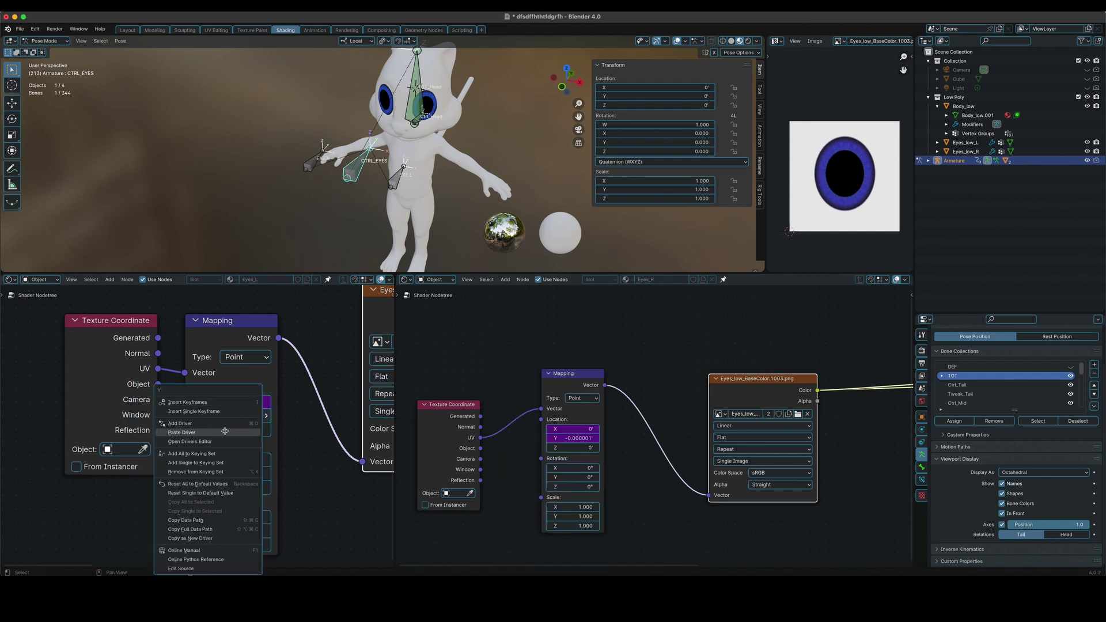
{"action": "left_click", "coordinate": [225, 431]}
Step: Check the eye controls by selecting EYE.L, EYE.R, CTRL_EYES and the Ctrl_Head bone in turn
{"action": "left_click", "coordinate": [395, 183]}
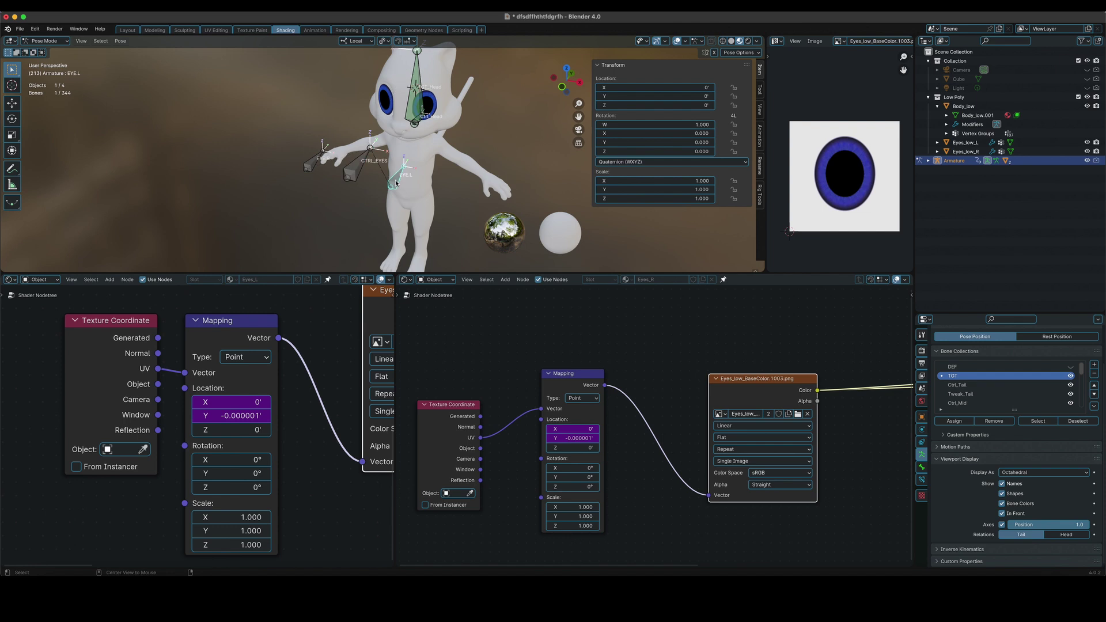
{"action": "left_click", "coordinate": [313, 159]}
{"action": "left_click", "coordinate": [404, 182]}
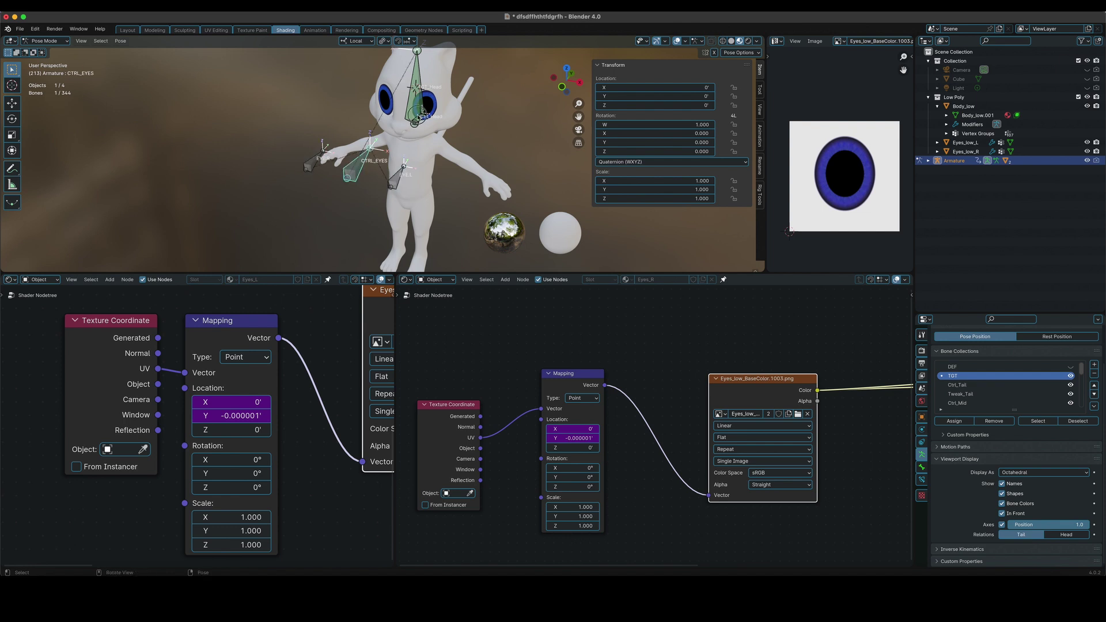
{"action": "left_click", "coordinate": [422, 118]}
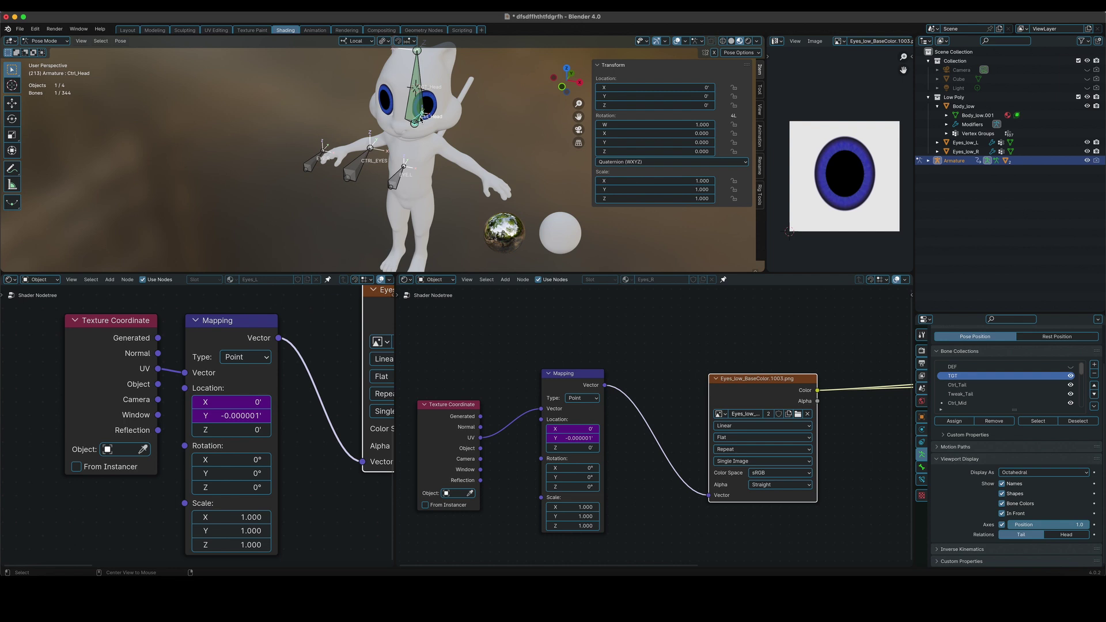
Step: Examine the Eyes_R Mapping Location Y driver's variables and expression, and test-move the CTRL_EYES bone without keeping the move
{"action": "left_click", "coordinate": [359, 172]}
{"action": "right_click", "coordinate": [573, 439]}
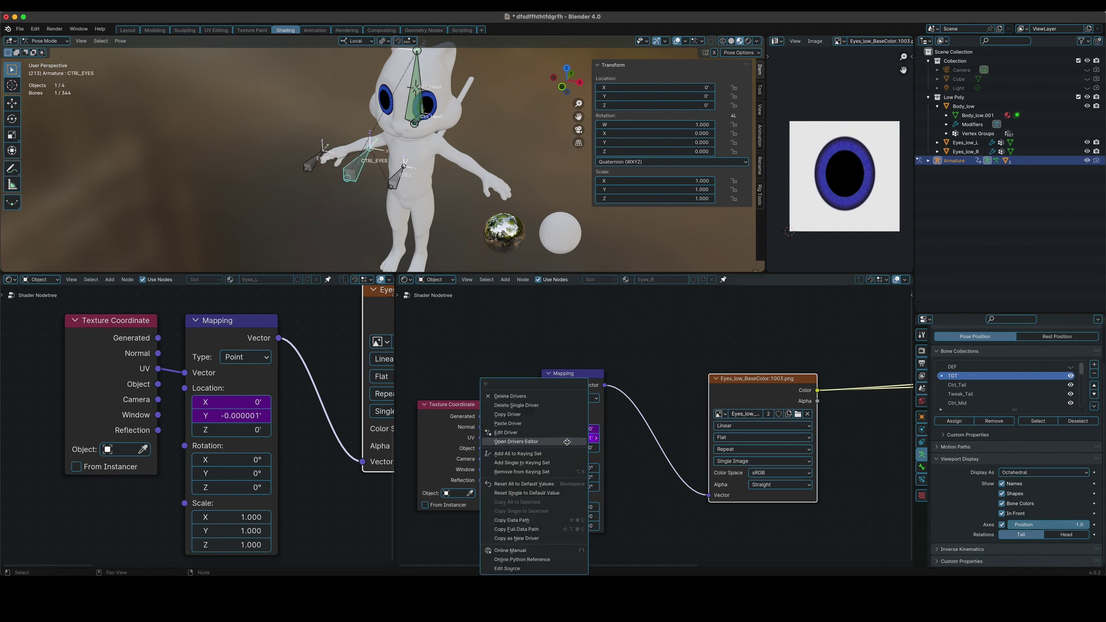
{"action": "left_click", "coordinate": [524, 432]}
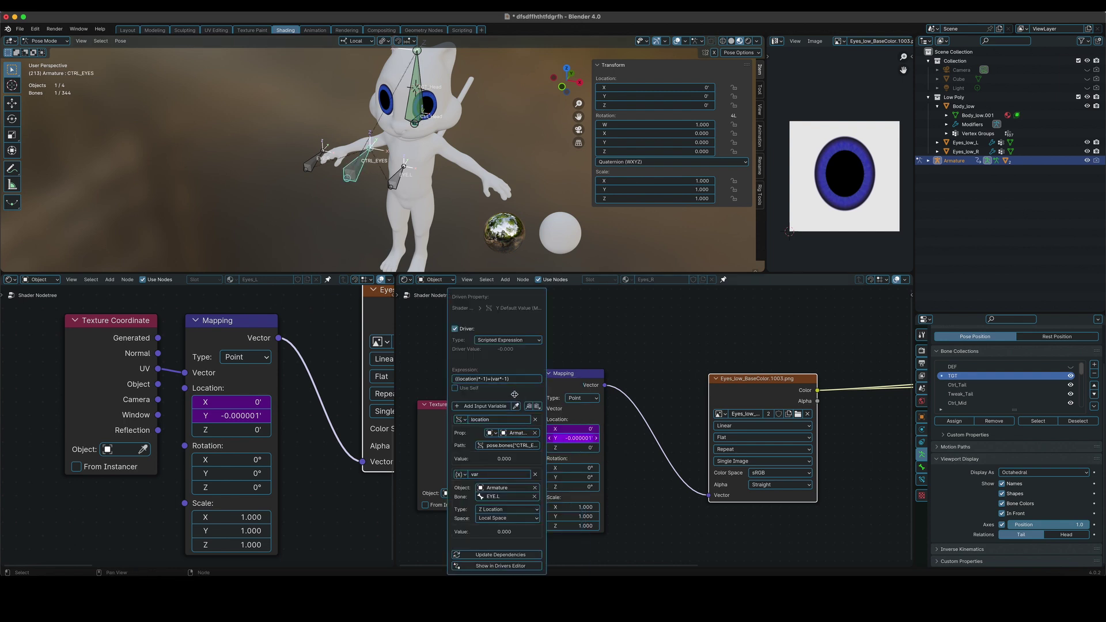
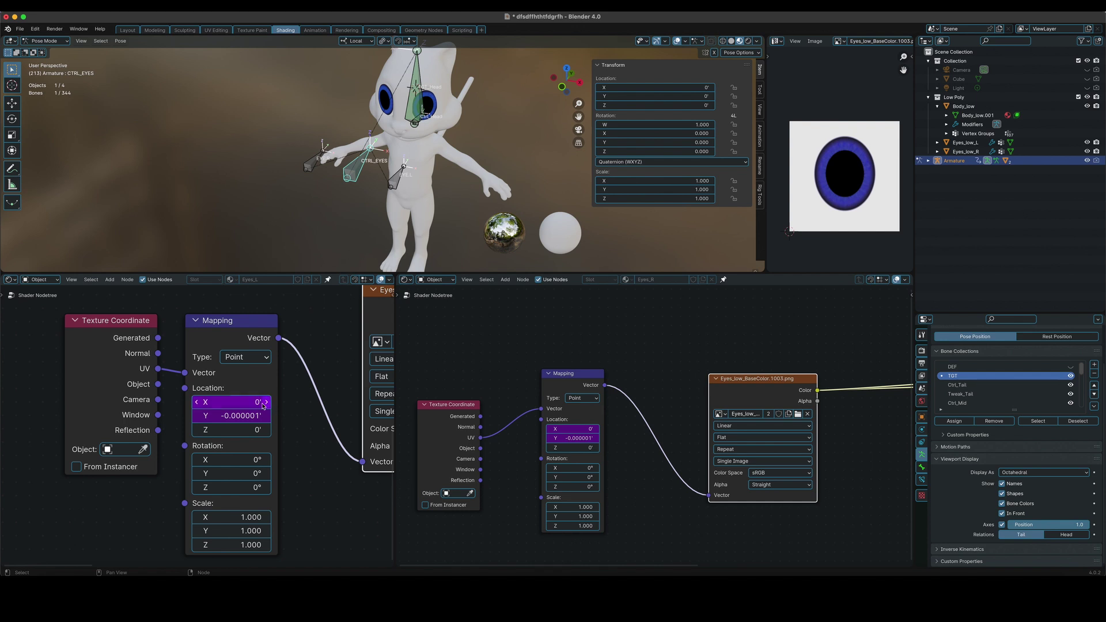
{"action": "key", "text": "g"}
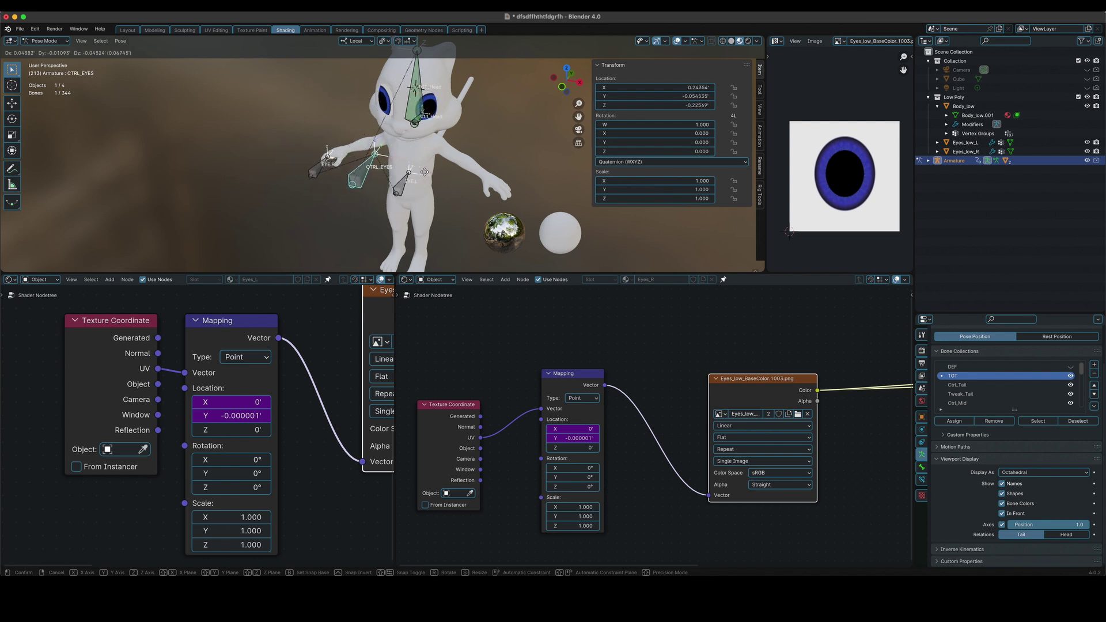
{"action": "right_click", "coordinate": [425, 171]}
Step: Try to change the var bone in the Eyes_L Mapping Location X driver to EYE.R, and test-move the EYE.R bone
{"action": "right_click", "coordinate": [220, 401]}
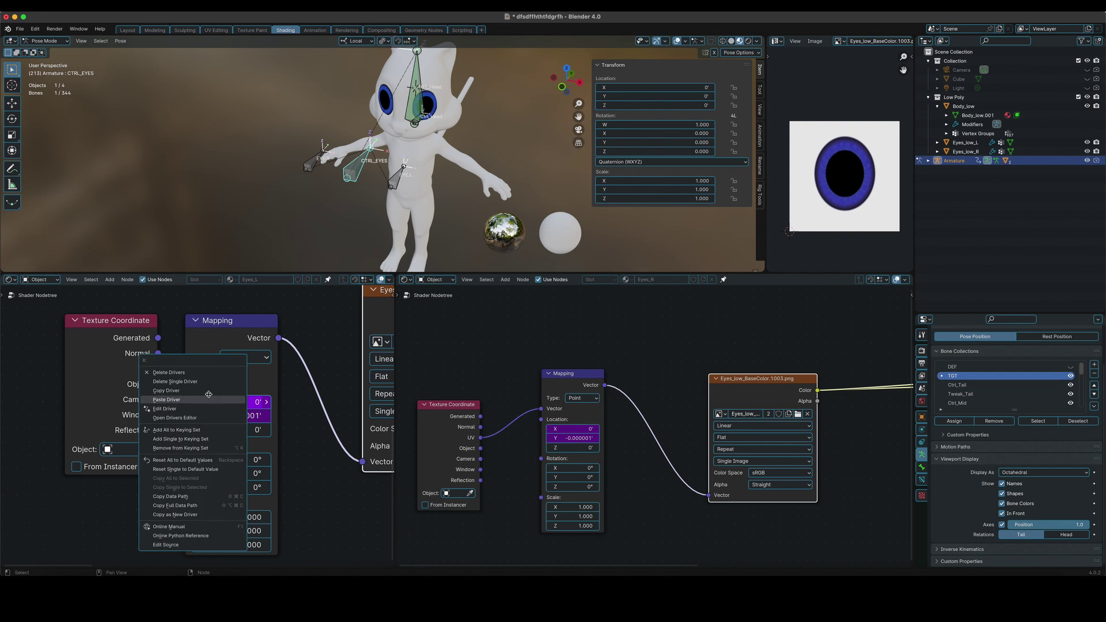
{"action": "left_click", "coordinate": [193, 408]}
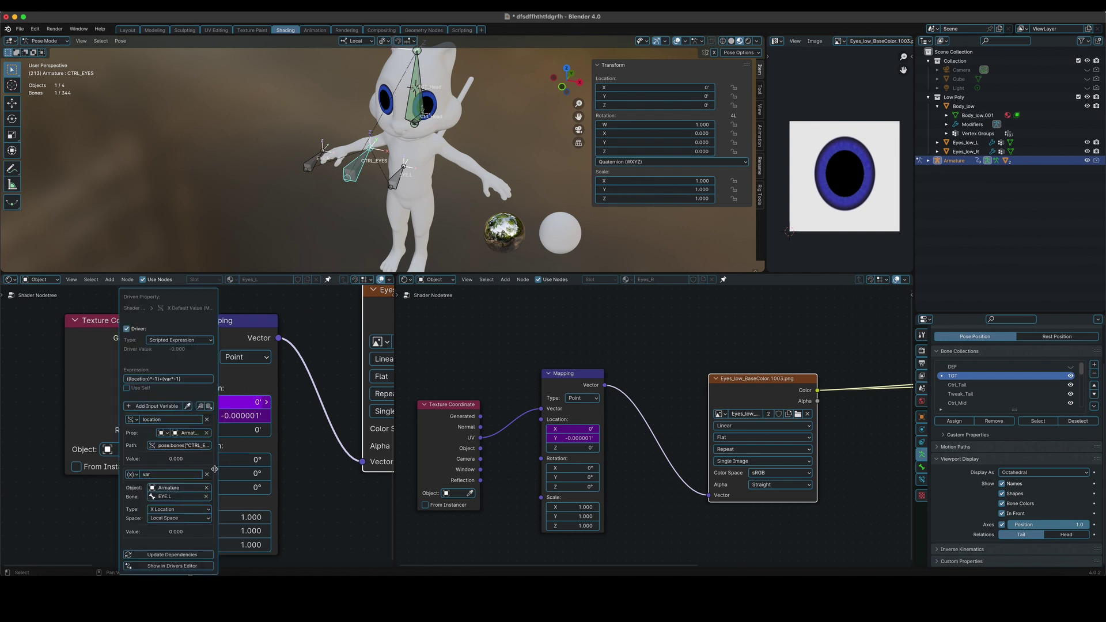
{"action": "left_click", "coordinate": [180, 498]}
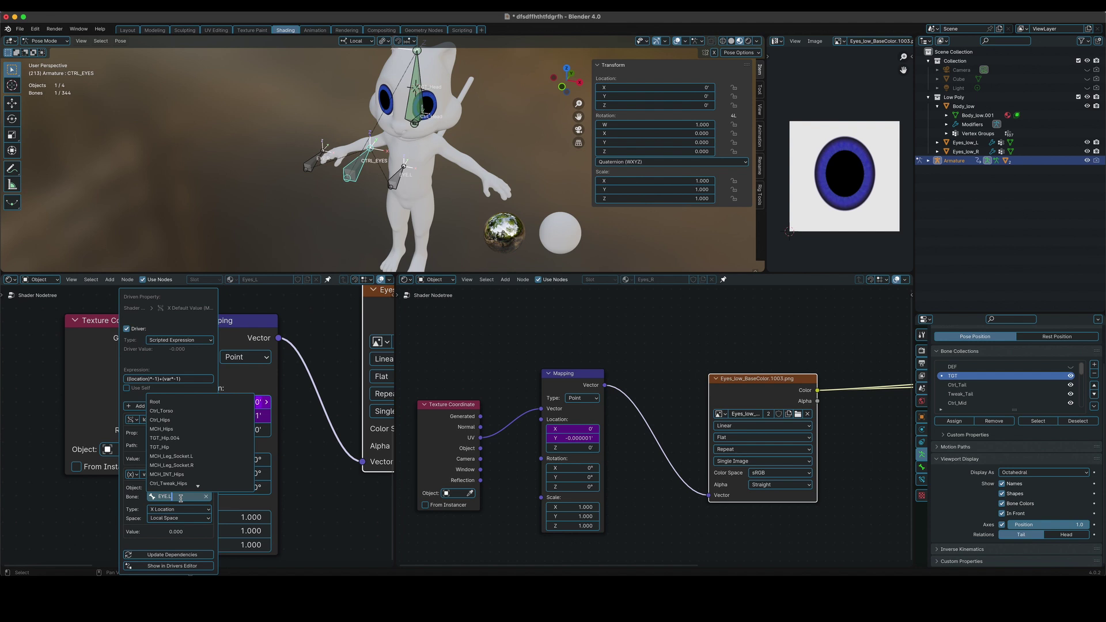
{"action": "key", "text": "BackSpace"}
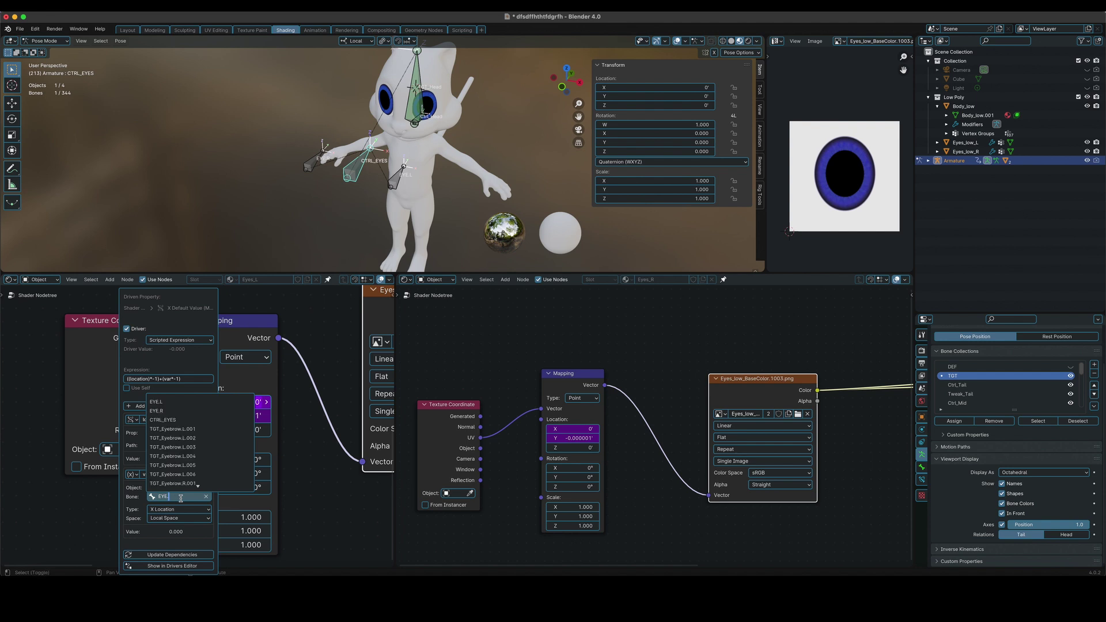
{"action": "type", "text": "R"}
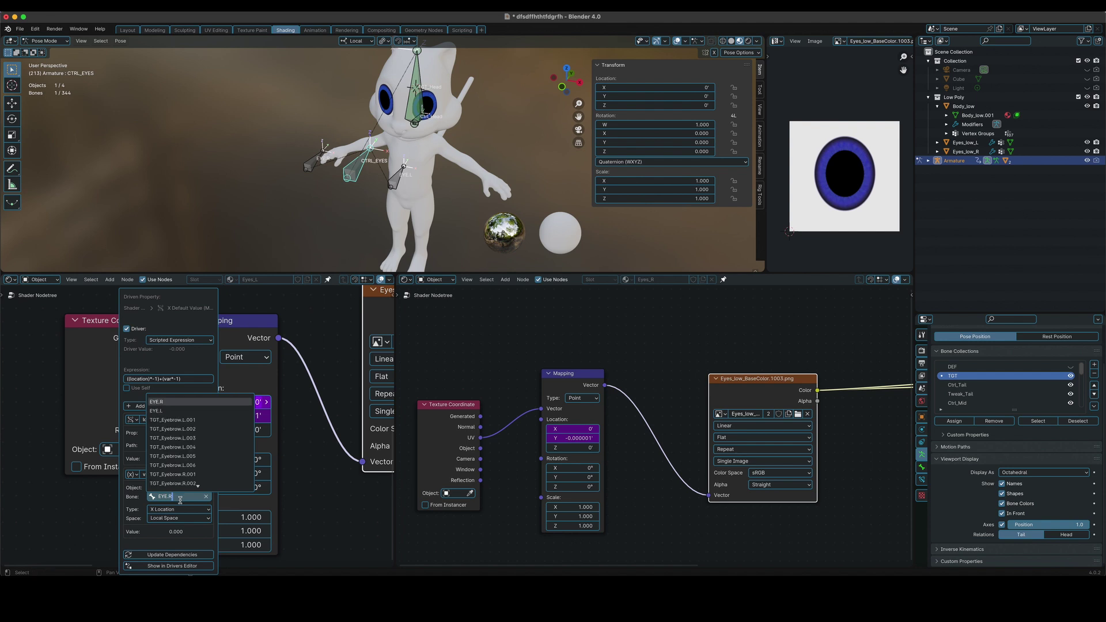
{"action": "key", "text": "Return"}
{"action": "left_click", "coordinate": [310, 163]}
{"action": "key", "text": "g"}
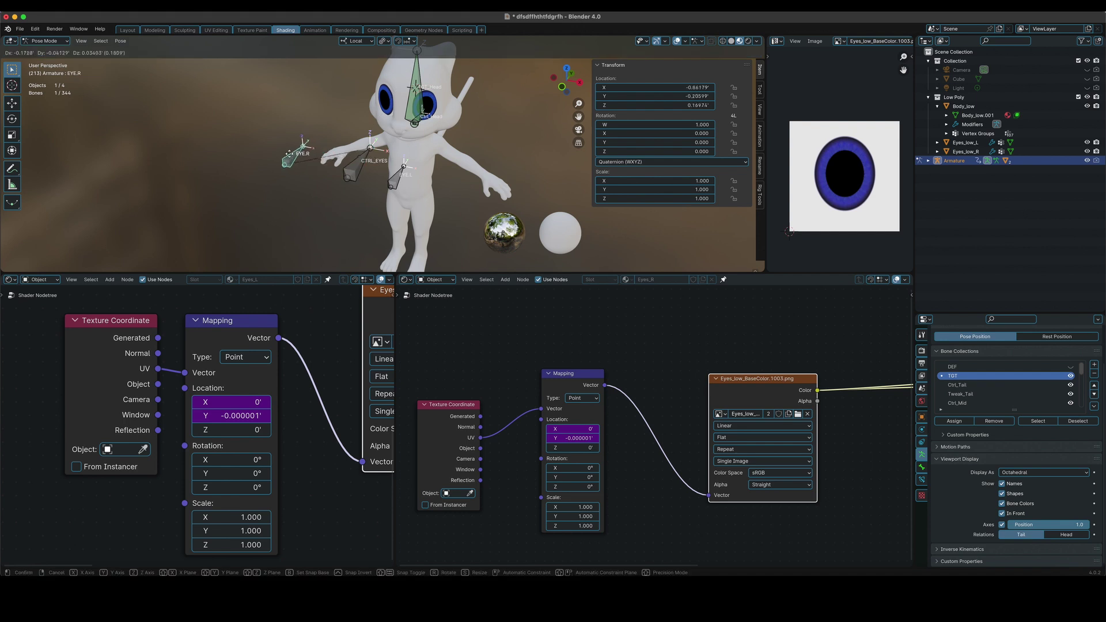
{"action": "key", "text": "Escape"}
Step: Set the var bone of the Eyes_L Mapping Location X driver to EYE.R, and check it with a cancelled move of EYE.R
{"action": "right_click", "coordinate": [229, 402]}
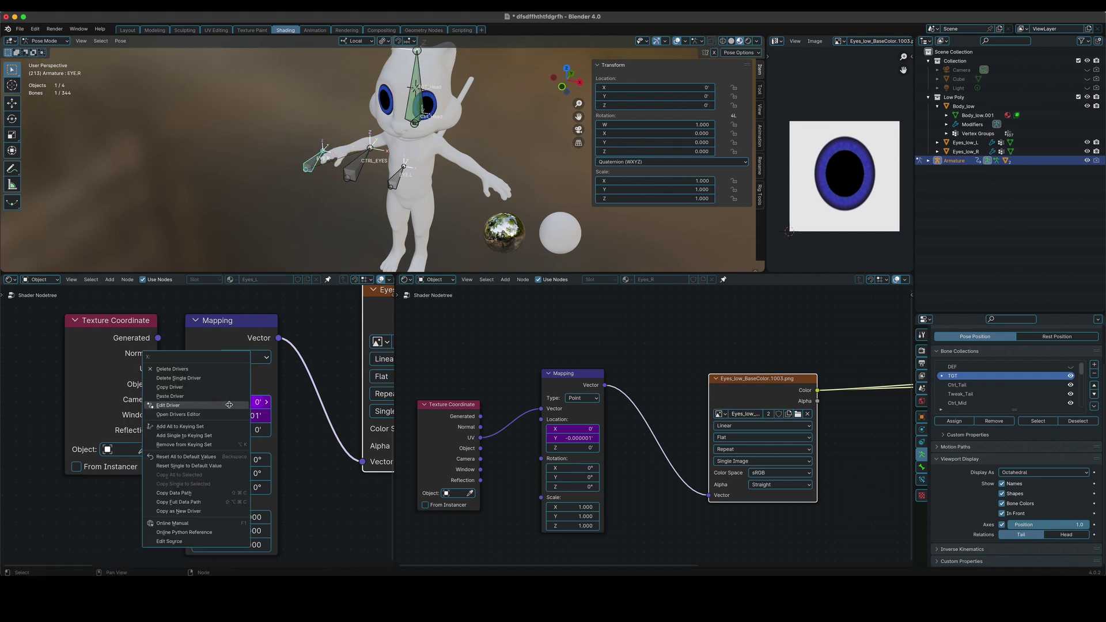
{"action": "left_click", "coordinate": [169, 405]}
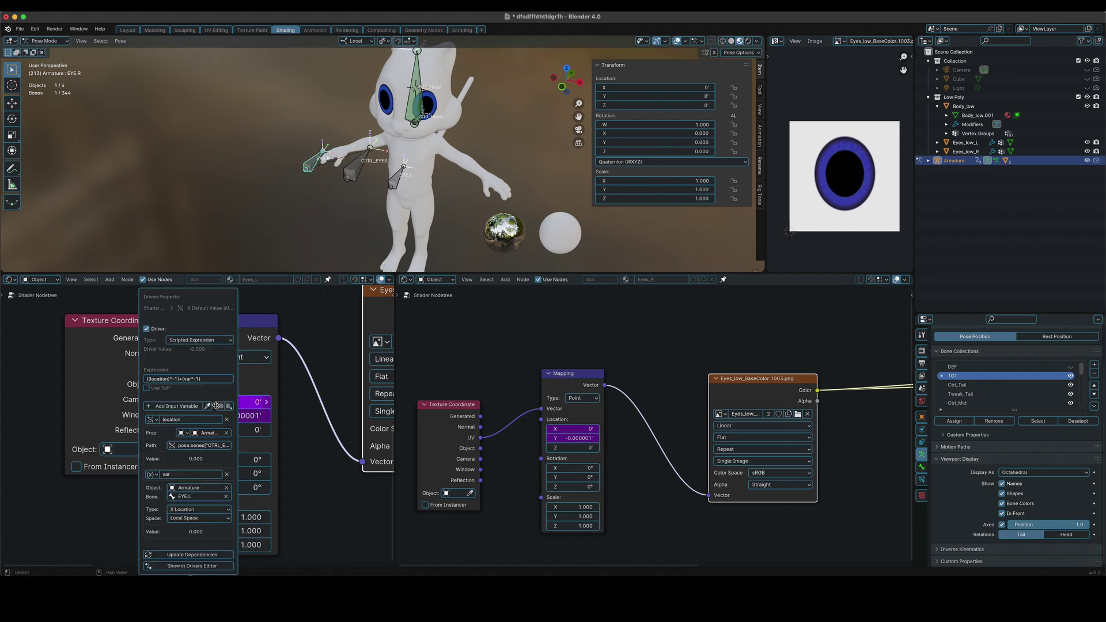
{"action": "left_click", "coordinate": [204, 497]}
{"action": "key", "text": "BackSpace"}
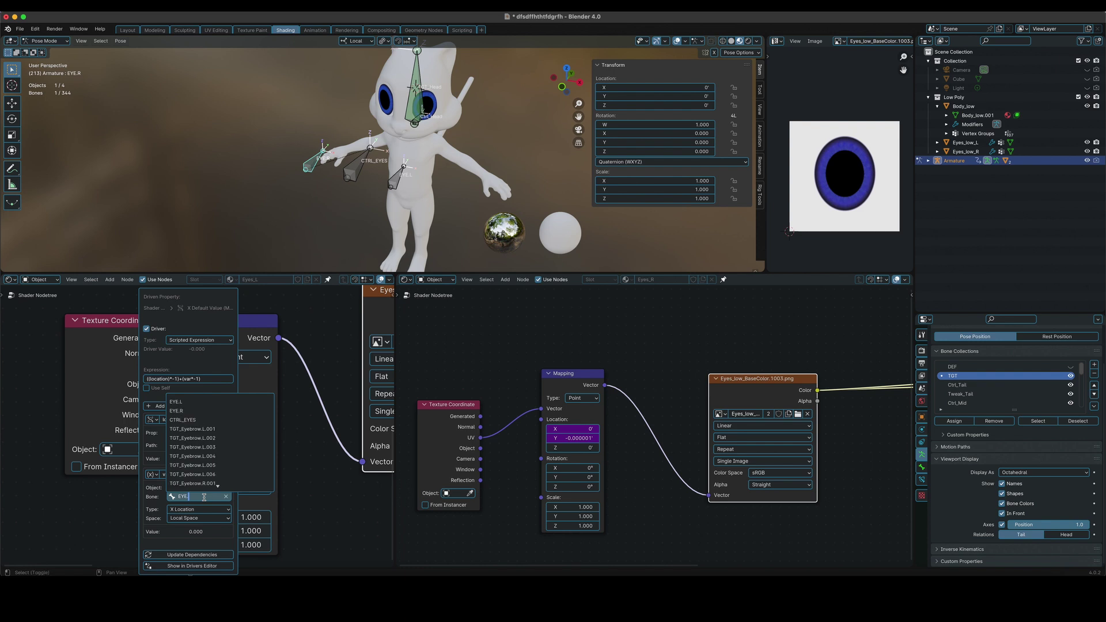
{"action": "type", "text": "R"}
{"action": "key", "text": "Return"}
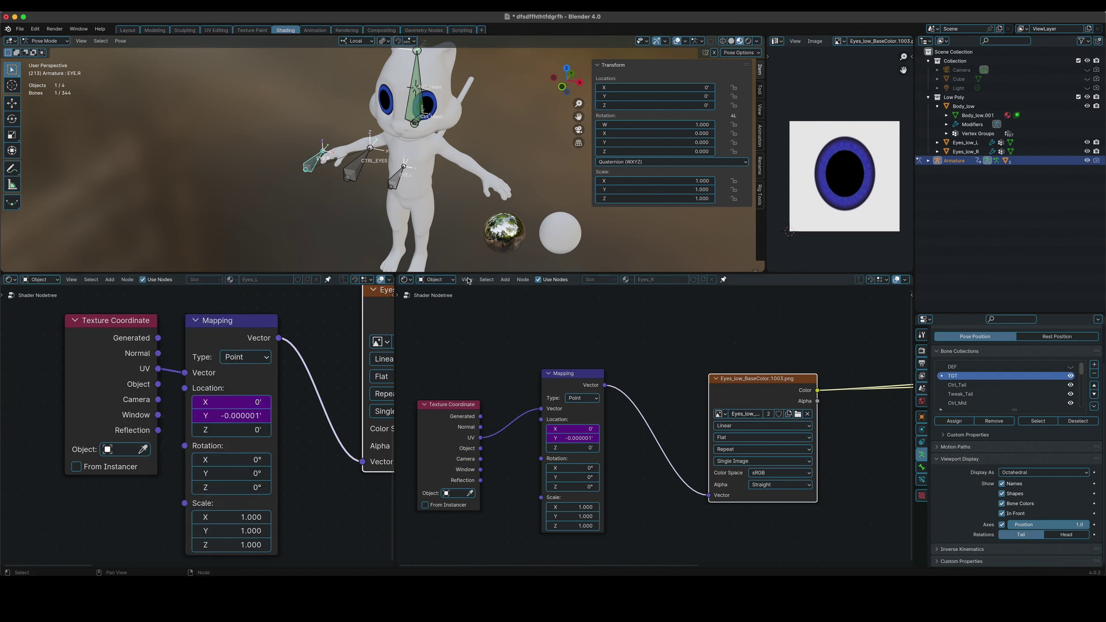
{"action": "key", "text": "g"}
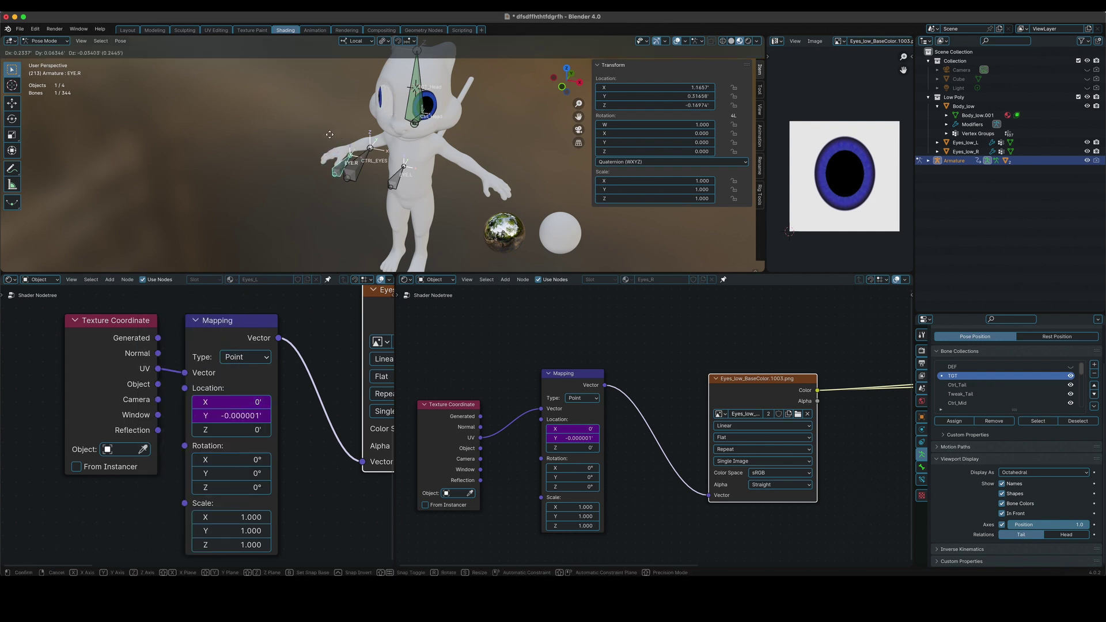
{"action": "key", "text": "Escape"}
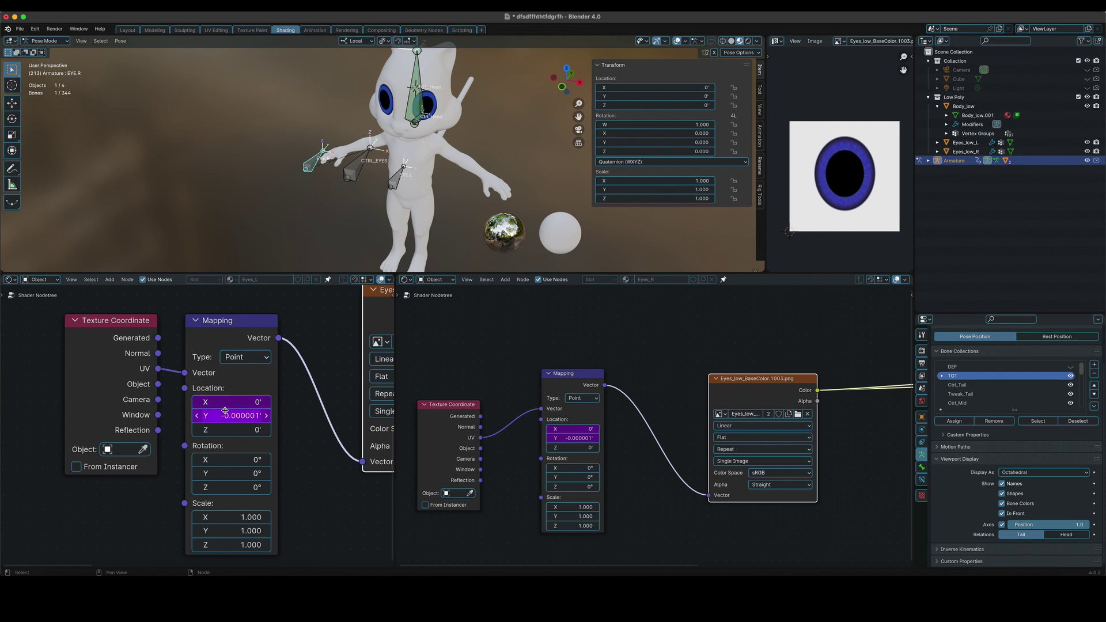
Step: Remove the *-1 factor from var in the Eyes_L Location X driver expression, and test with cancelled moves of EYE.R and CTRL_EYES
{"action": "right_click", "coordinate": [248, 402]}
{"action": "left_click", "coordinate": [242, 402]}
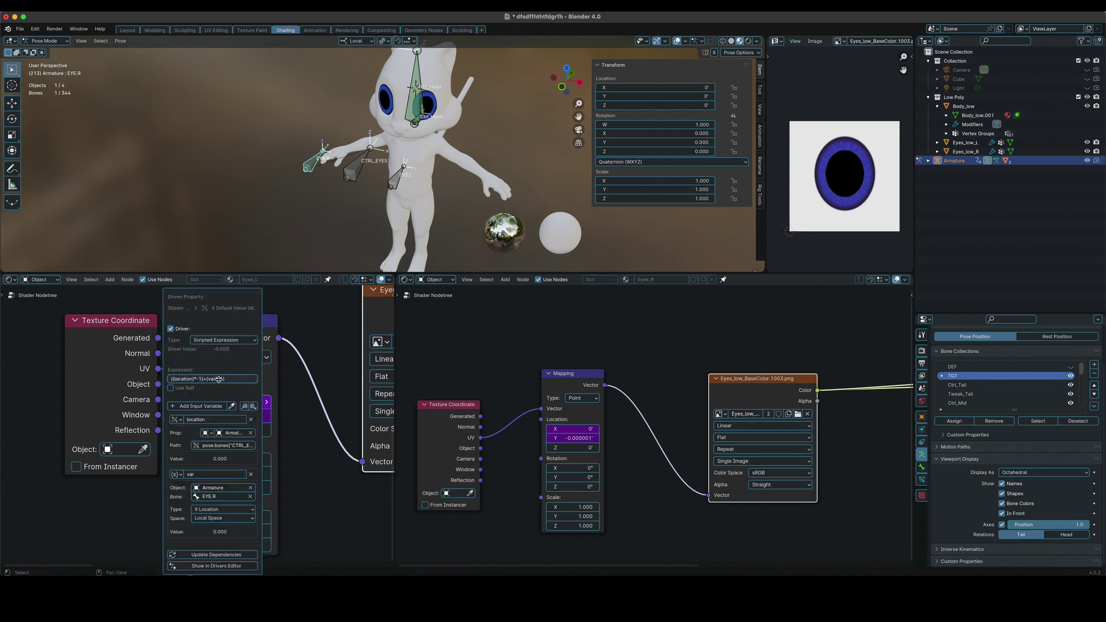
{"action": "left_click", "coordinate": [218, 379]}
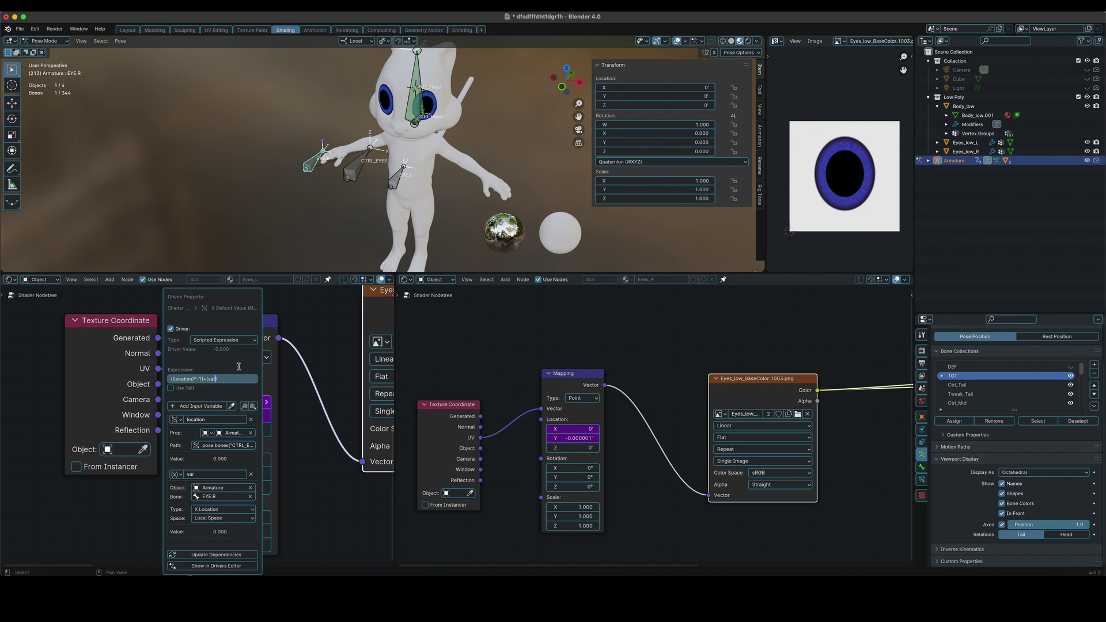
{"action": "key", "text": "Return"}
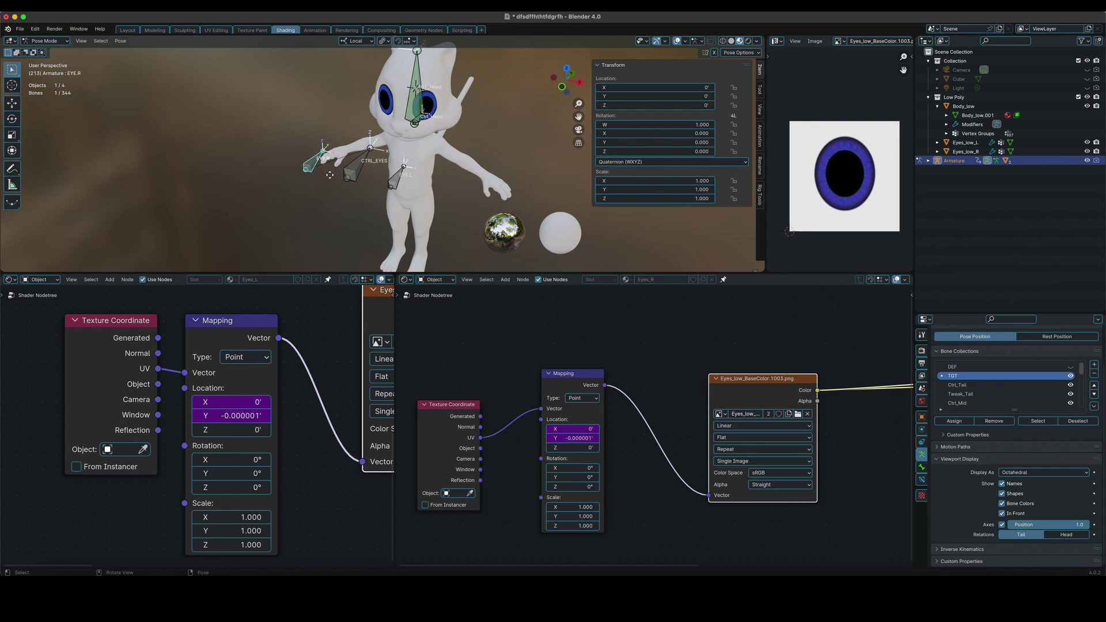
{"action": "key", "text": "g"}
{"action": "right_click", "coordinate": [354, 171]}
{"action": "left_click", "coordinate": [356, 169]}
{"action": "key", "text": "g"}
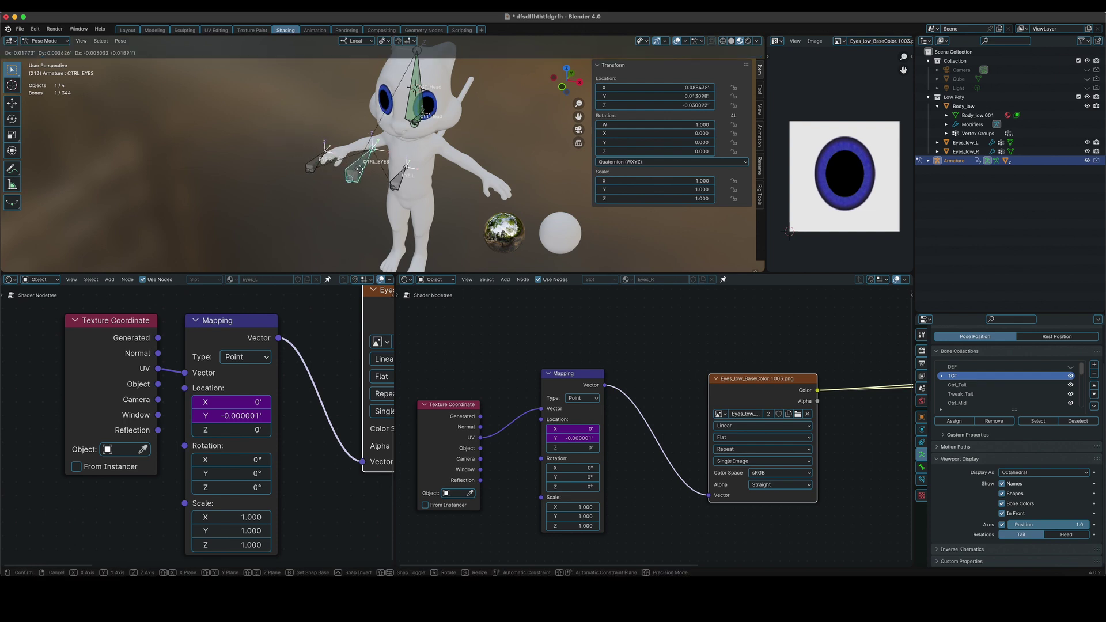
{"action": "key", "text": "Escape"}
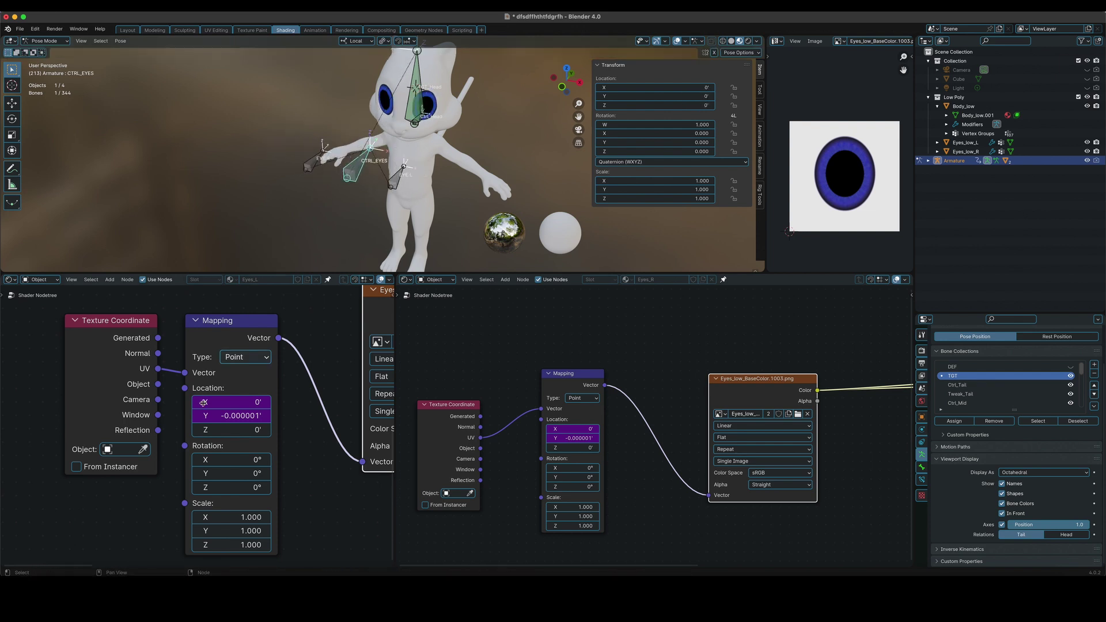
Step: Remove the *-1 factor from location in the Eyes_L Mapping Location X driver expression
{"action": "right_click", "coordinate": [204, 402]}
{"action": "left_click", "coordinate": [208, 397]}
{"action": "left_click", "coordinate": [169, 379]}
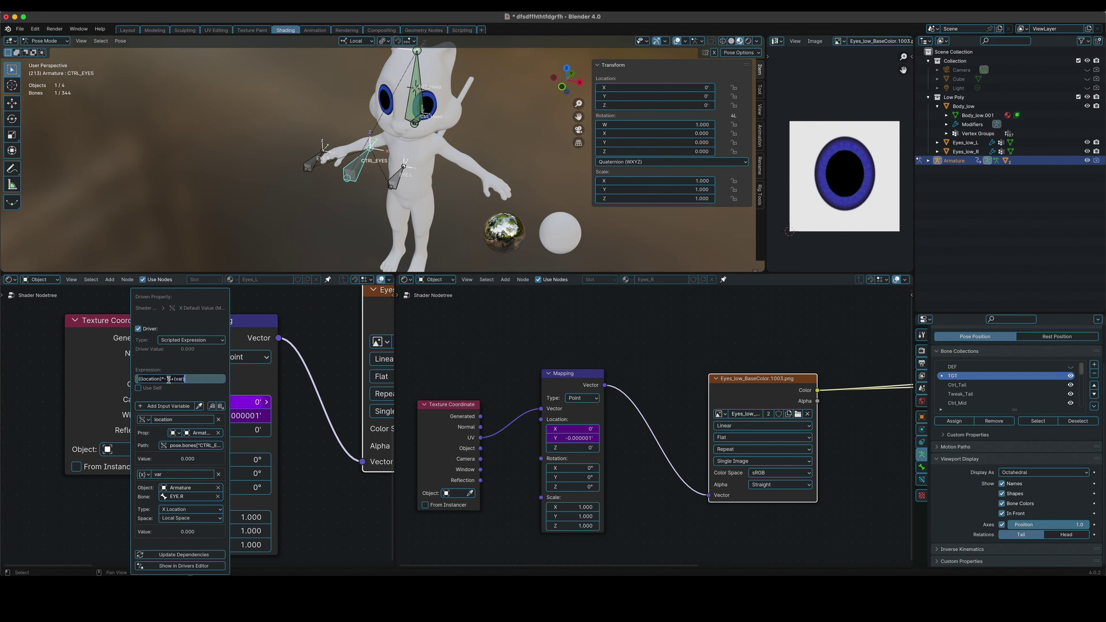
{"action": "left_click", "coordinate": [169, 379]}
{"action": "key", "text": "BackSpace"}
{"action": "key", "text": "Return"}
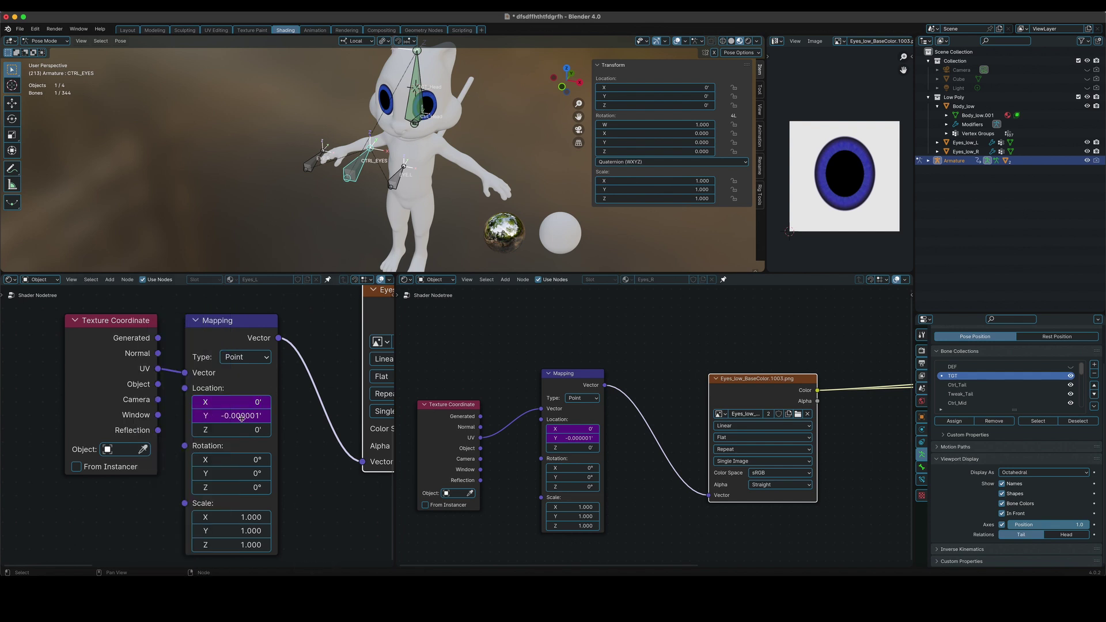
Step: Test the horizontal eye motion by moving CTRL_EYES and EYE.R in turn, discarding each move
{"action": "key", "text": "g"}
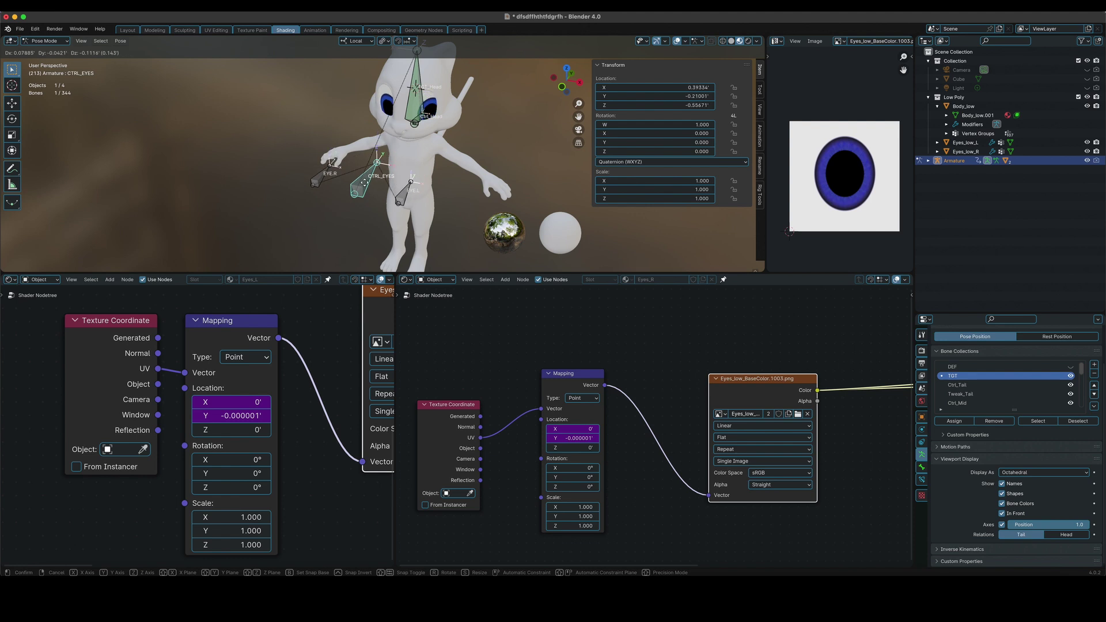
{"action": "left_click", "coordinate": [358, 168]}
{"action": "left_click", "coordinate": [312, 165]}
{"action": "key", "text": "g"}
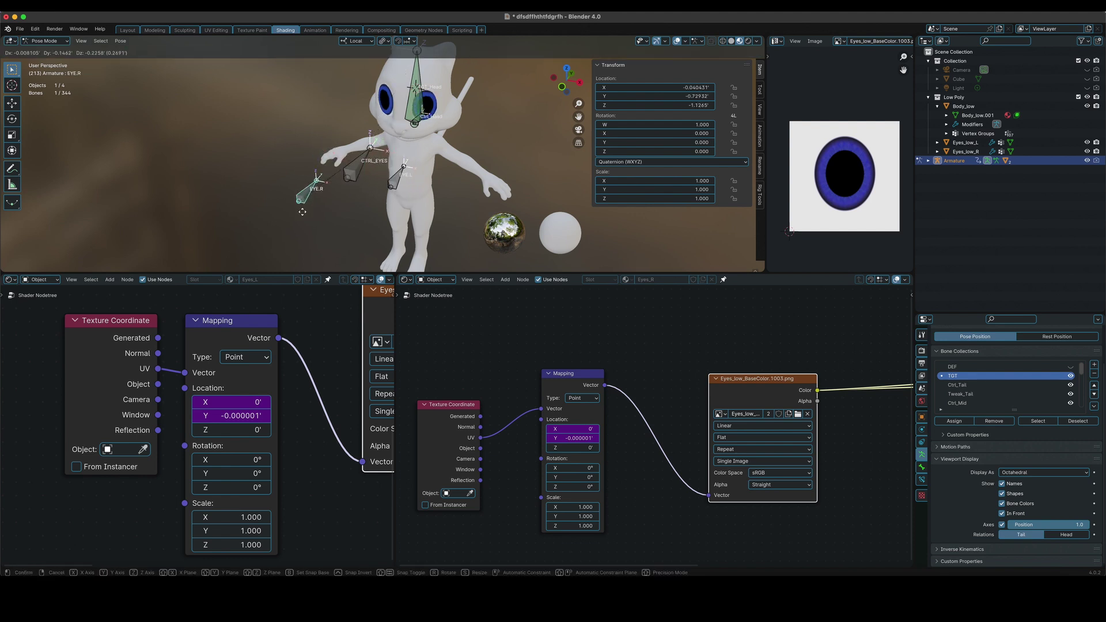
{"action": "key", "text": "Escape"}
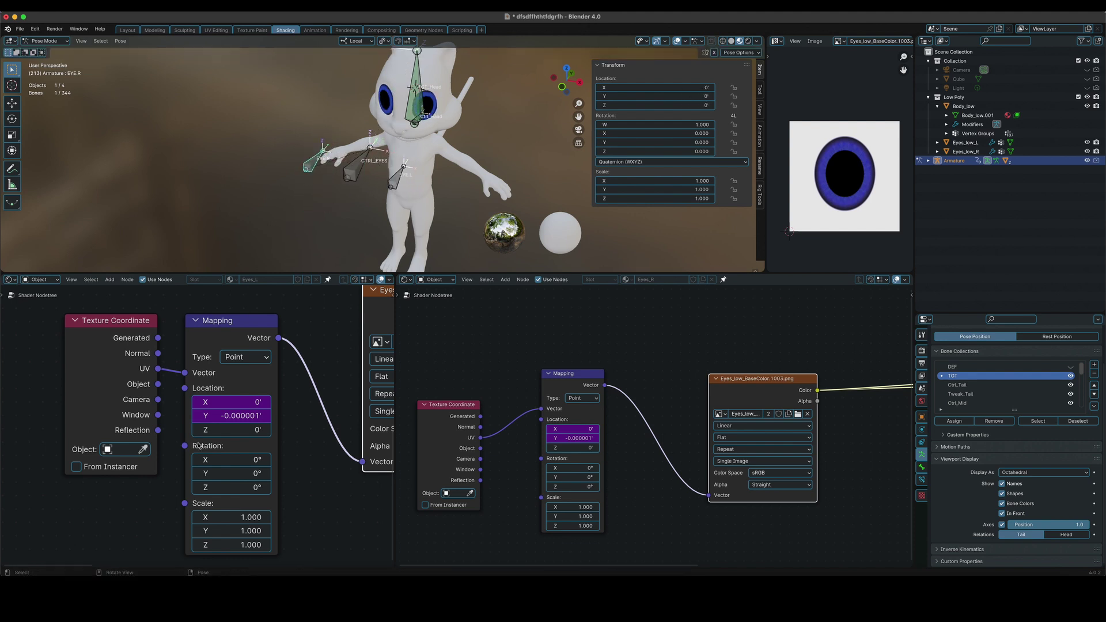
Step: Set the var bone of the Eyes_L Mapping Location Y driver to EYE.R
{"action": "right_click", "coordinate": [224, 417]}
{"action": "left_click", "coordinate": [225, 416]}
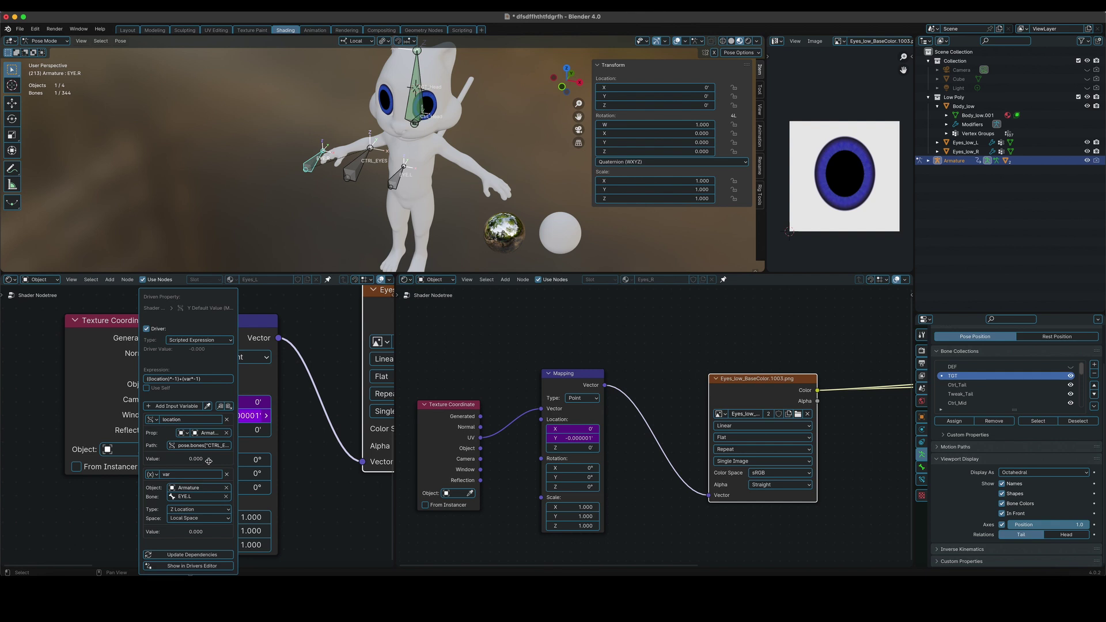
{"action": "left_click", "coordinate": [195, 497]}
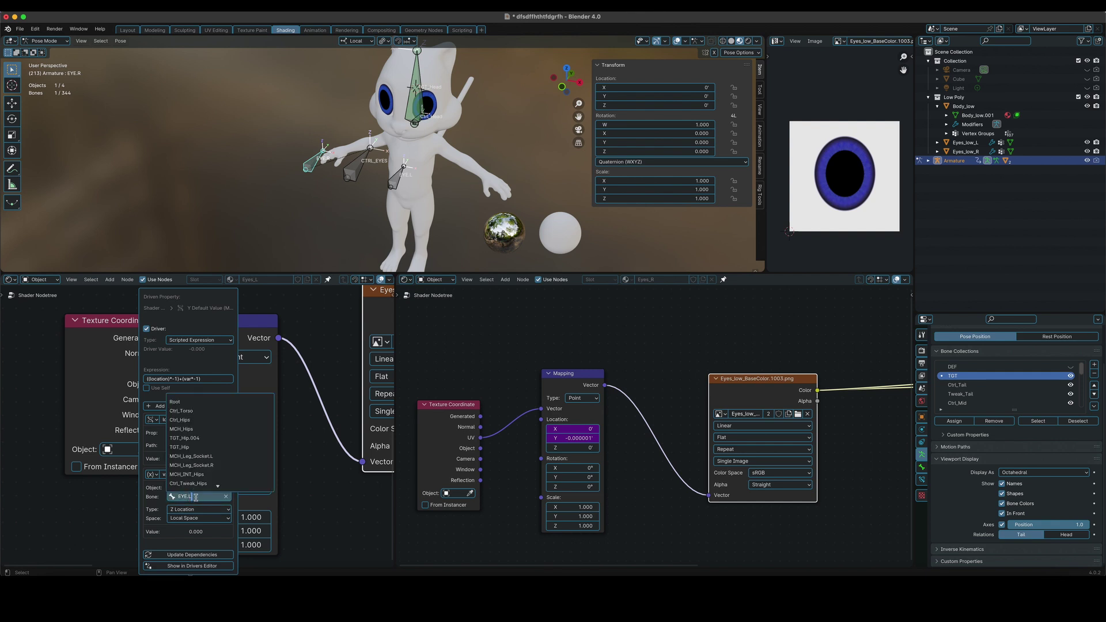
{"action": "key", "text": "BackSpace"}
{"action": "type", "text": "R"}
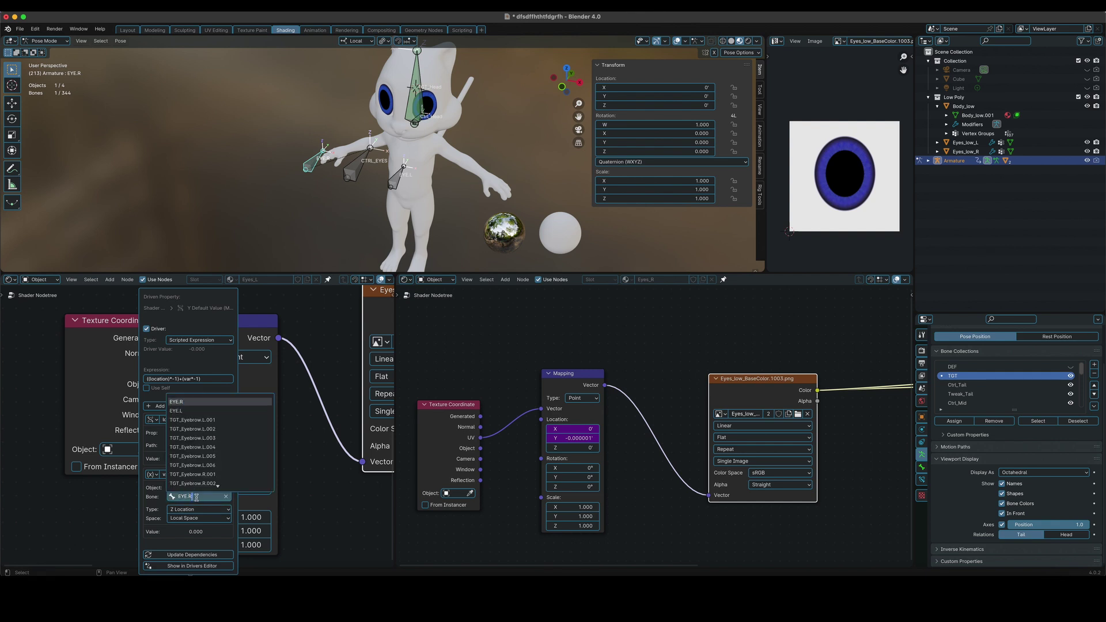
{"action": "key", "text": "Return"}
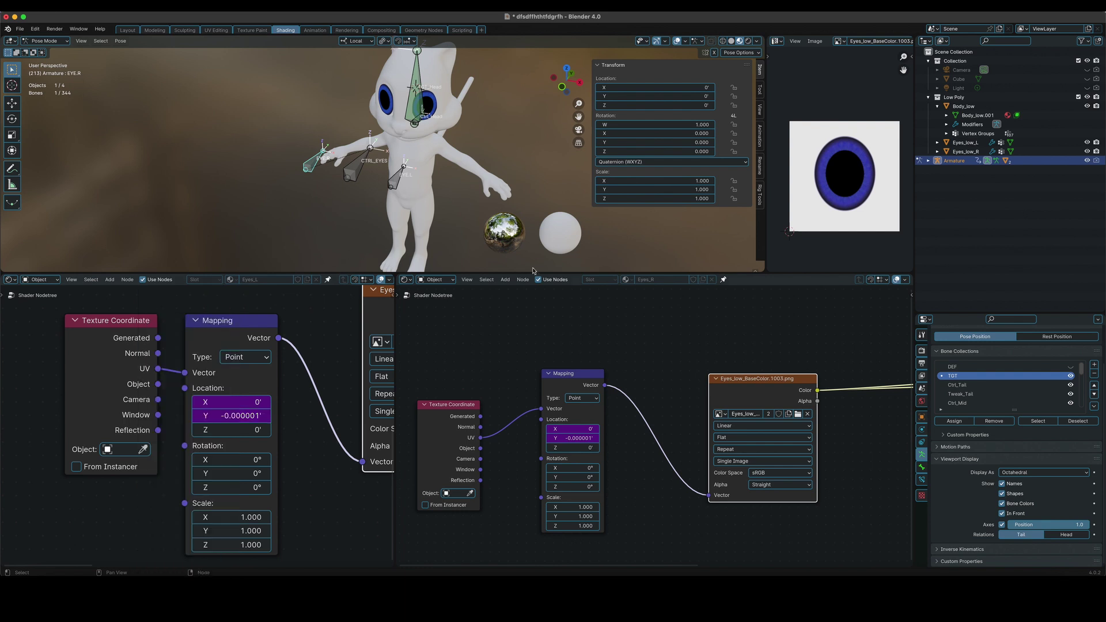
Step: Check the shared and individual eye controls with temporary moves of CTRL_EYES and EYE.R, then reselect CTRL_EYES
{"action": "left_click", "coordinate": [346, 177]}
{"action": "key", "text": "g"}
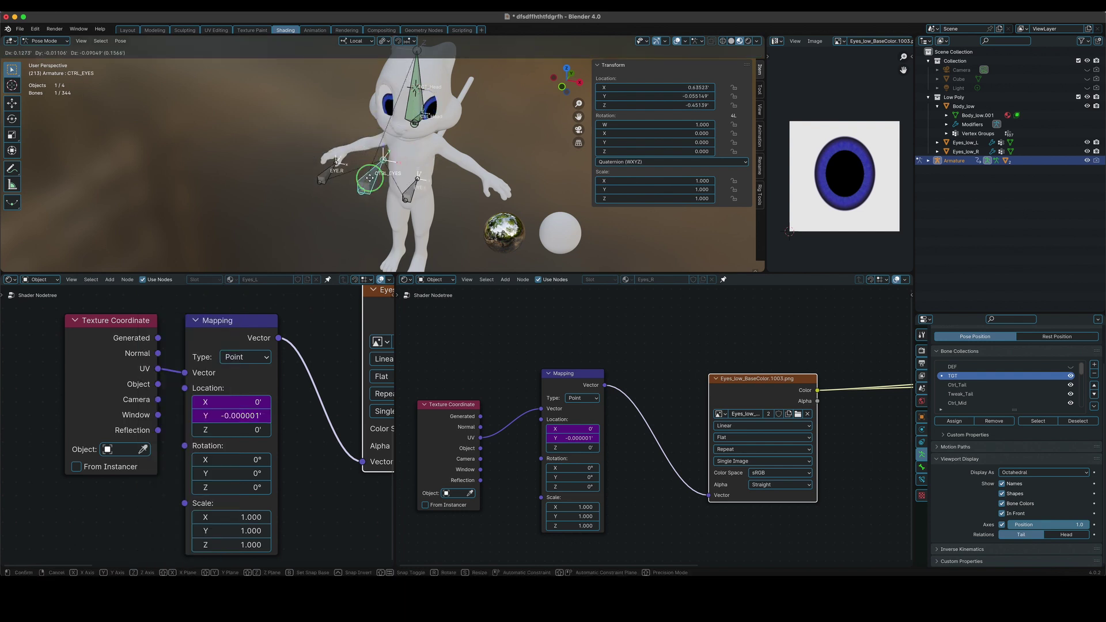
{"action": "right_click", "coordinate": [388, 191]}
{"action": "left_click", "coordinate": [310, 163]}
{"action": "key", "text": "g"}
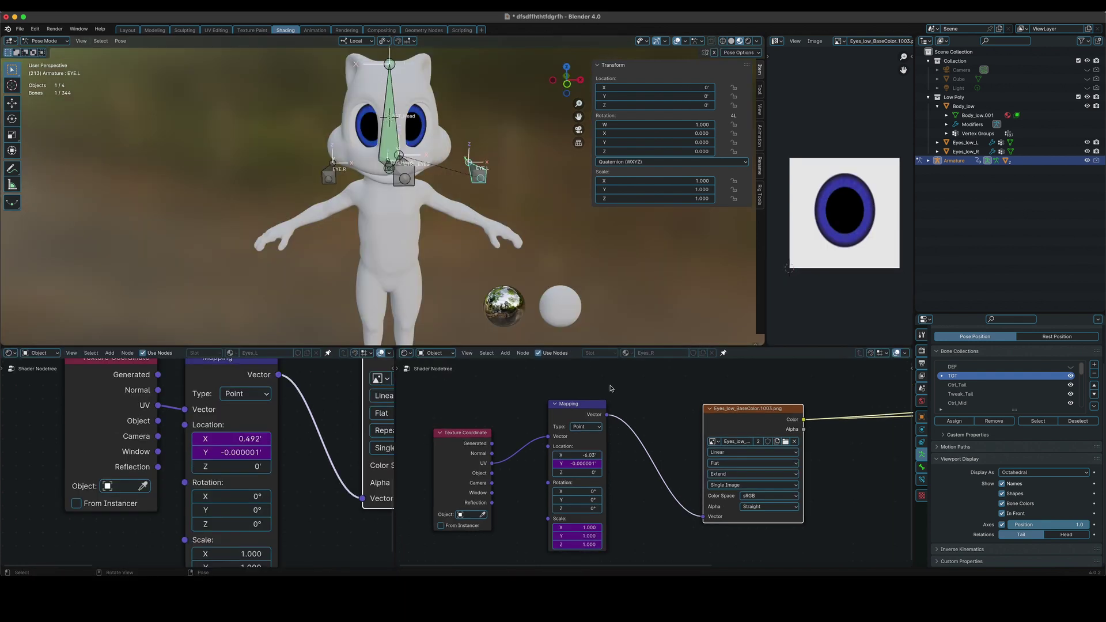
{"action": "right_click", "coordinate": [575, 463]}
{"action": "left_click", "coordinate": [539, 432]}
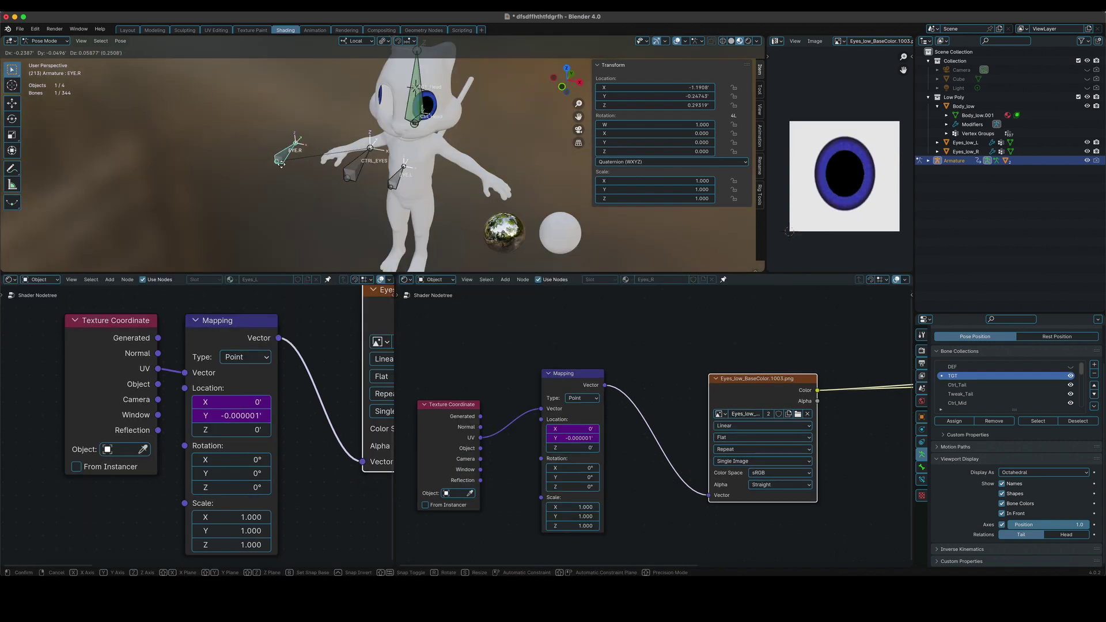
{"action": "left_click", "coordinate": [311, 163]}
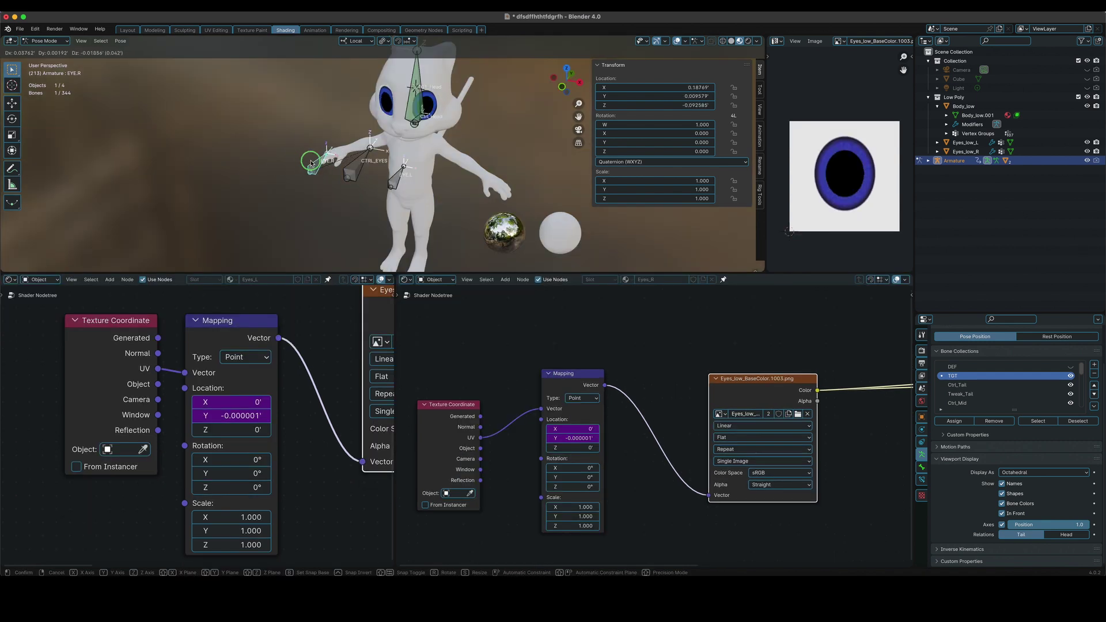
{"action": "left_click", "coordinate": [347, 167]}
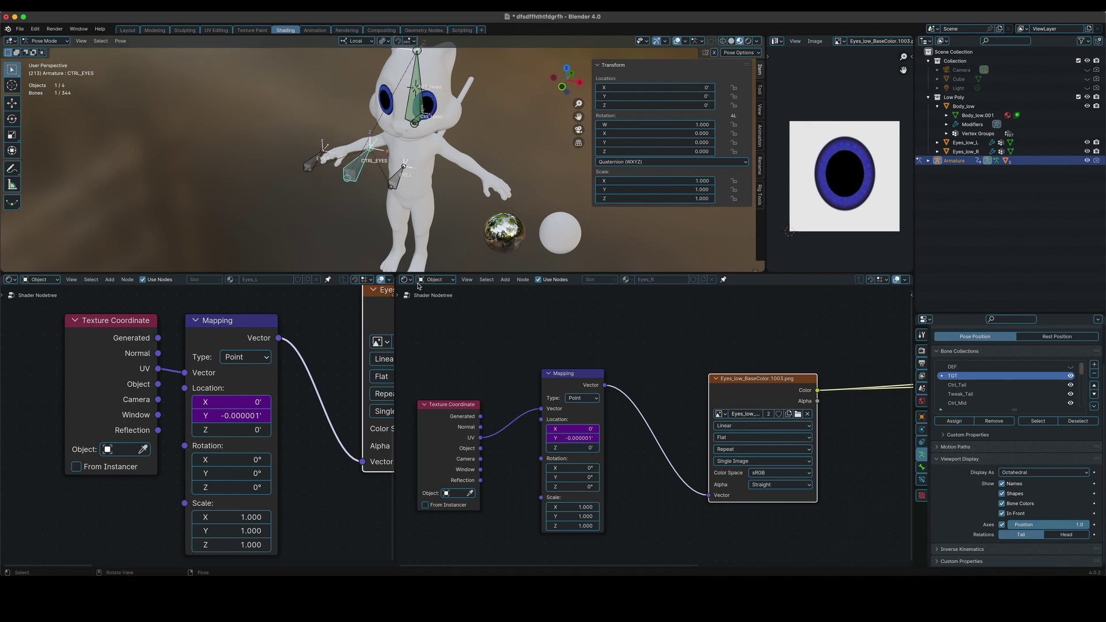
Step: Enlarge the 3D viewport above the shader editors and show the face in front view
{"action": "left_click_drag", "start_coordinate": [419, 273], "coordinate": [419, 420]}
{"action": "middle_click_drag", "start_coordinate": [423, 254], "coordinate": [451, 238]}
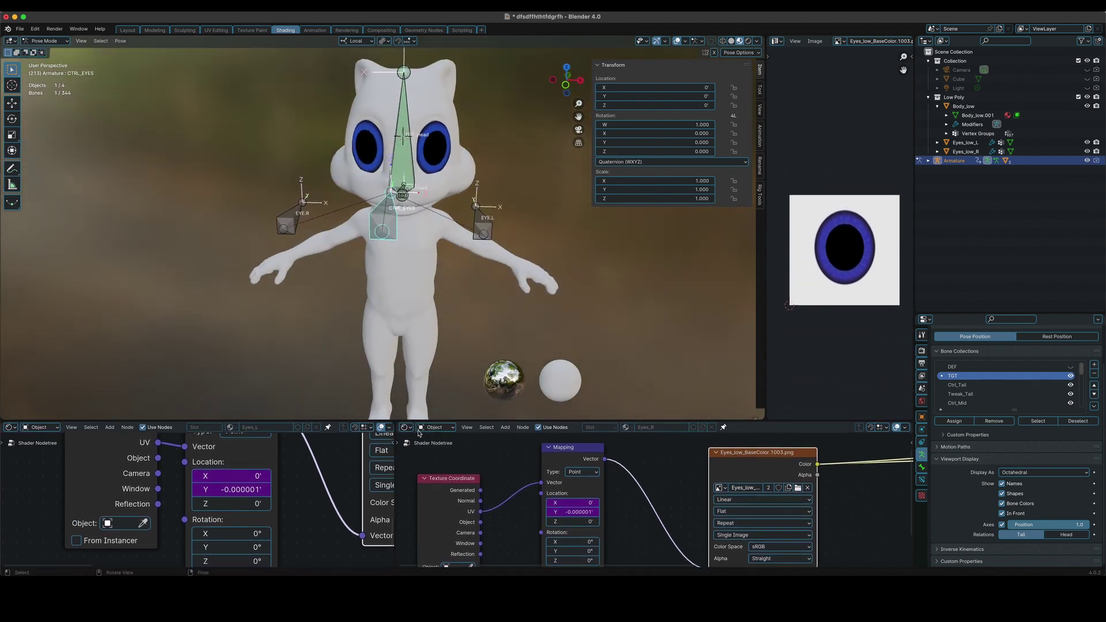
{"action": "key", "text": "KP_1"}
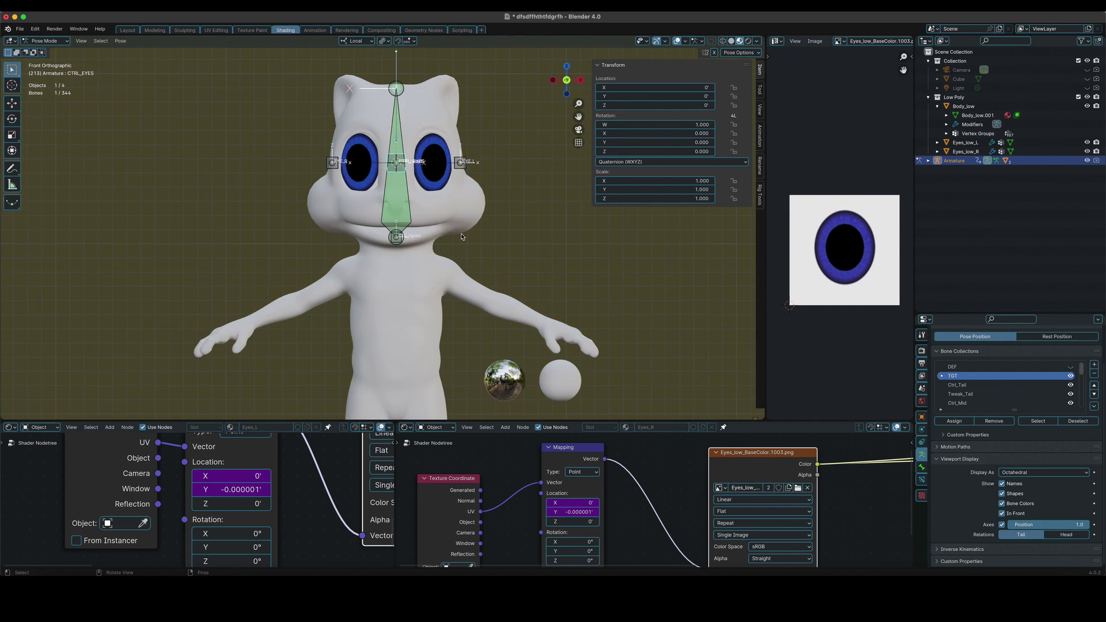
{"action": "scroll", "coordinate": [472, 239], "scroll_direction": "up", "scroll_amount": 4}
{"action": "scroll", "coordinate": [489, 233], "scroll_direction": "down", "scroll_amount": 1}
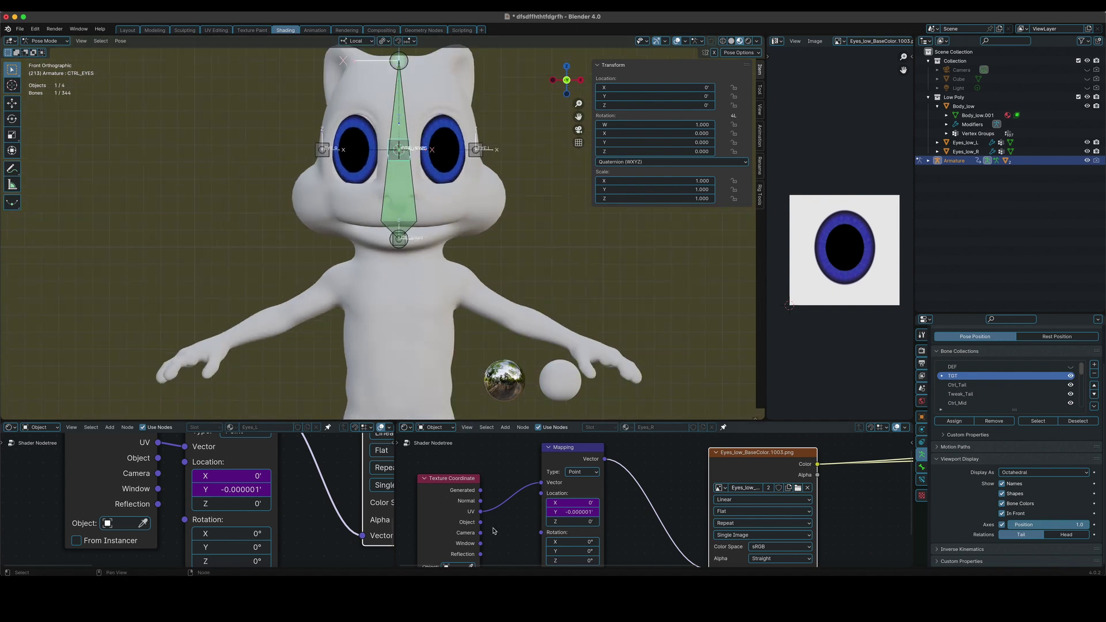
{"action": "left_click_drag", "start_coordinate": [484, 421], "coordinate": [518, 346]}
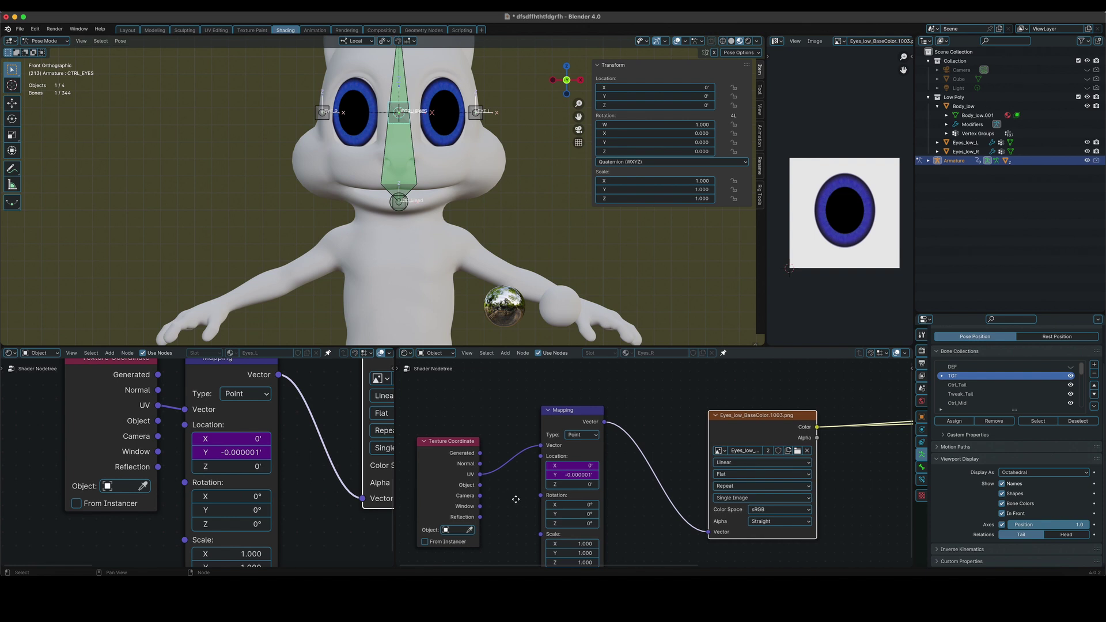
Step: Add a -0.15 offset to location in the Eyes_R Mapping Location X driver expression
{"action": "scroll", "coordinate": [488, 482], "scroll_direction": "up", "scroll_amount": 2}
{"action": "right_click", "coordinate": [486, 470]}
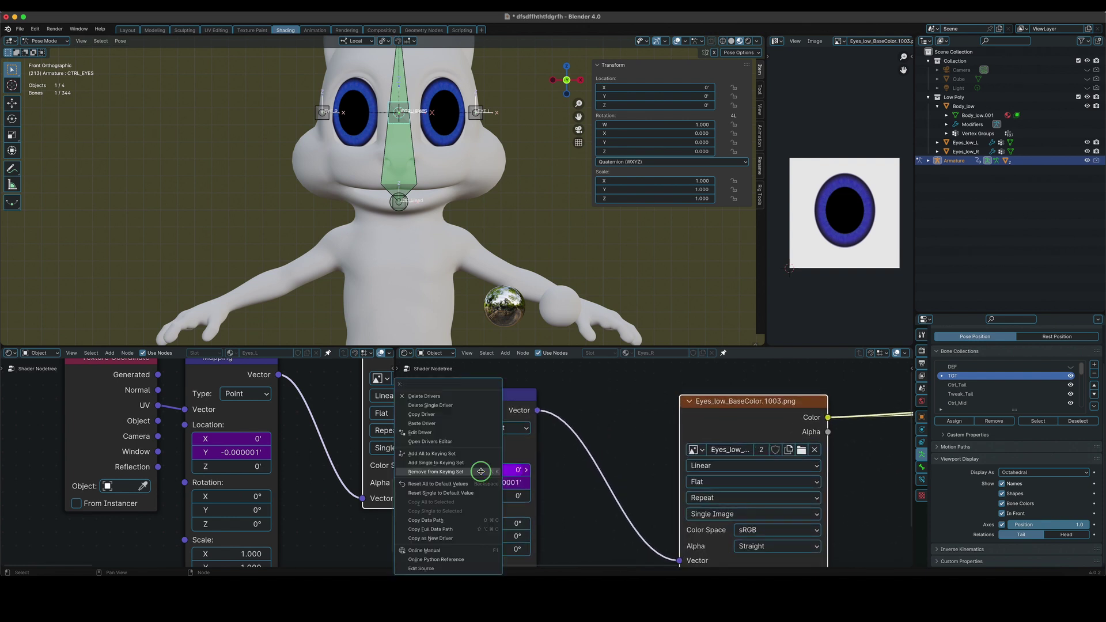
{"action": "left_click", "coordinate": [460, 433]}
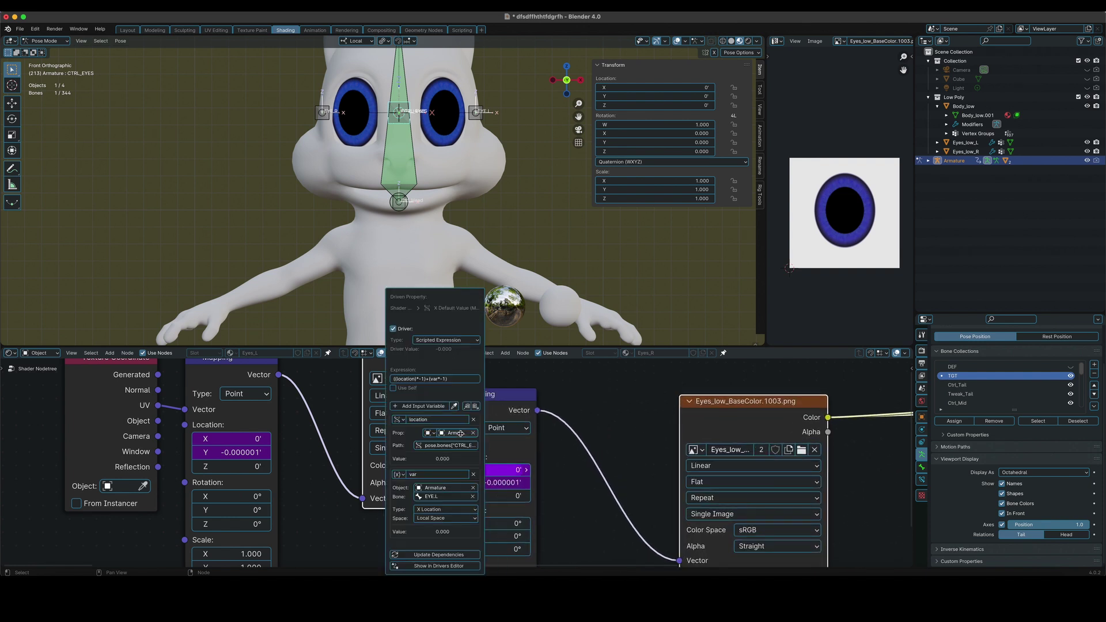
{"action": "left_click", "coordinate": [416, 380]}
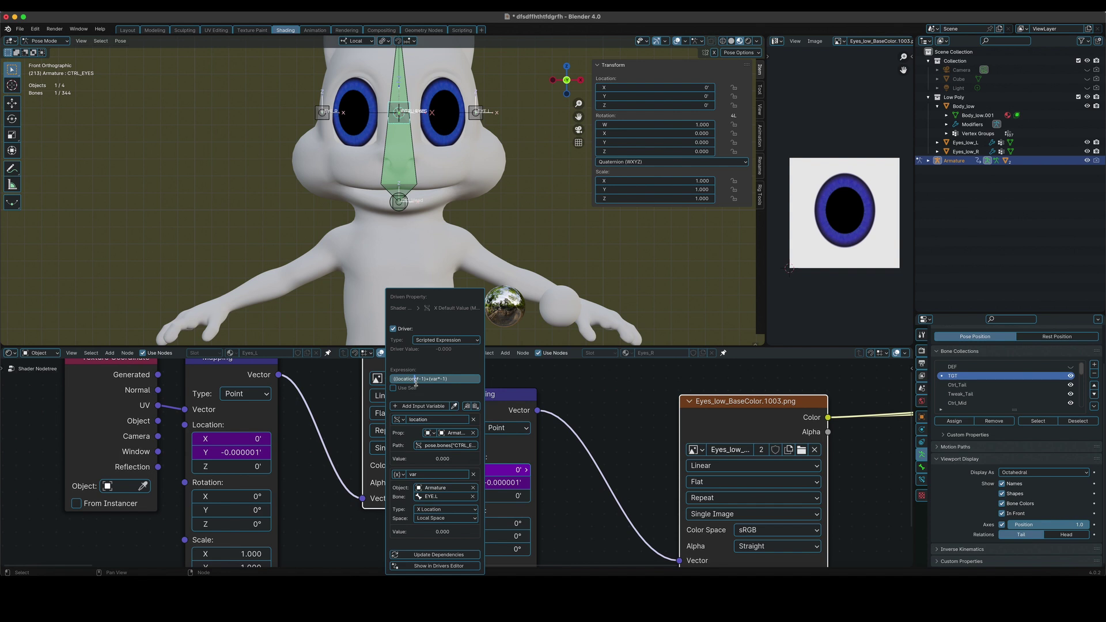
{"action": "key", "text": "shift+Up"}
{"action": "key", "text": "Delete"}
{"action": "key", "text": "ctrl+z"}
{"action": "left_click", "coordinate": [413, 379]}
{"action": "type", "text": "+0.15)"}
{"action": "key", "text": "Return"}
{"action": "left_click", "coordinate": [417, 380]}
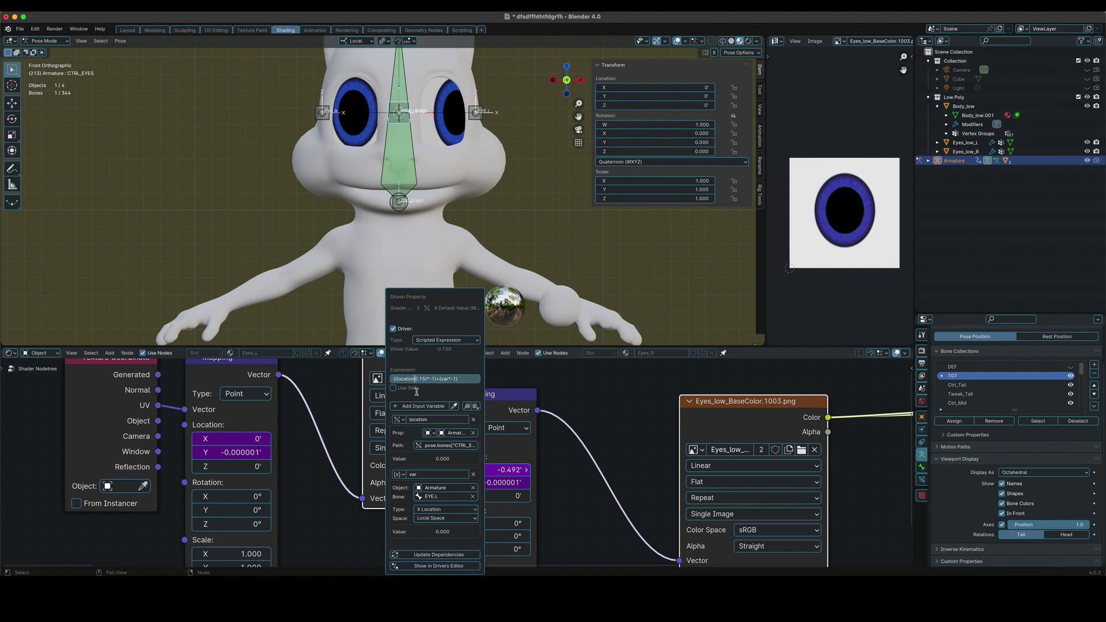
{"action": "key", "text": "Return"}
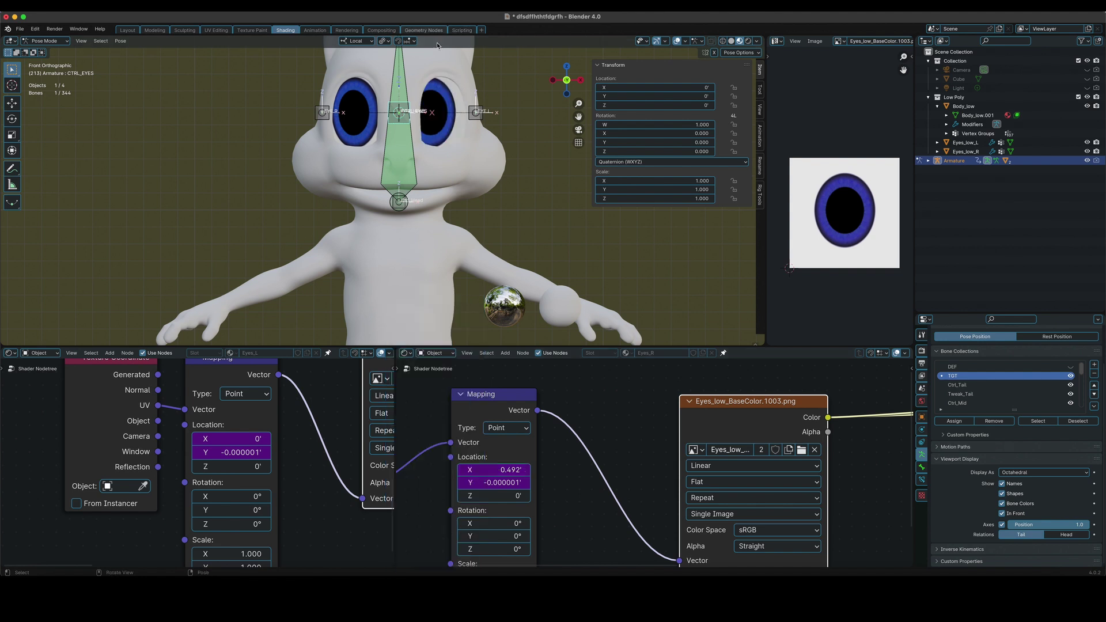
Step: Try location offsets of -0.20 and -0.1 in the Eyes_R Mapping Location X driver expression before restoring -0.15
{"action": "right_click", "coordinate": [467, 470]}
{"action": "left_click", "coordinate": [468, 470]}
{"action": "double_click", "coordinate": [426, 379]}
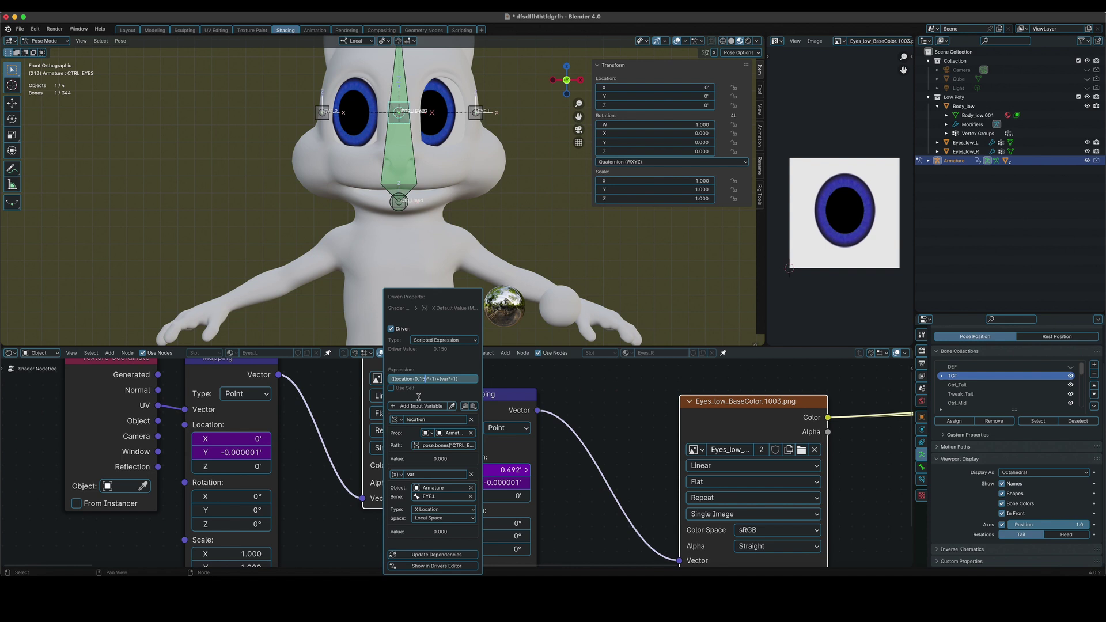
{"action": "key", "text": "BackSpace"}
{"action": "key", "text": "BackSpace"}
{"action": "type", "text": "20"}
{"action": "key", "text": "Return"}
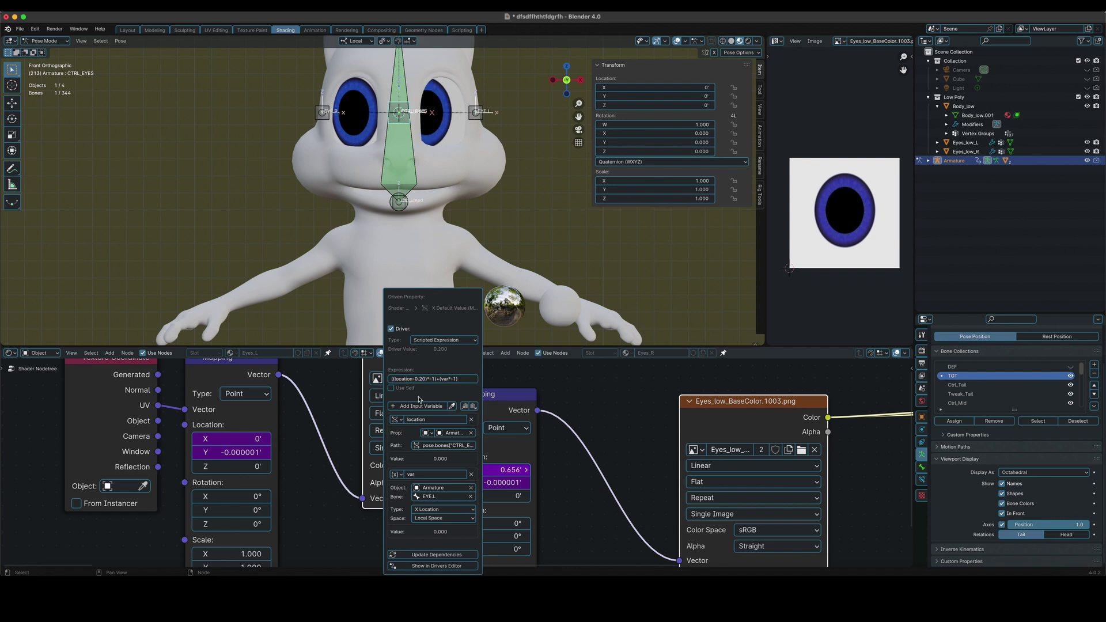
{"action": "left_click", "coordinate": [421, 380]}
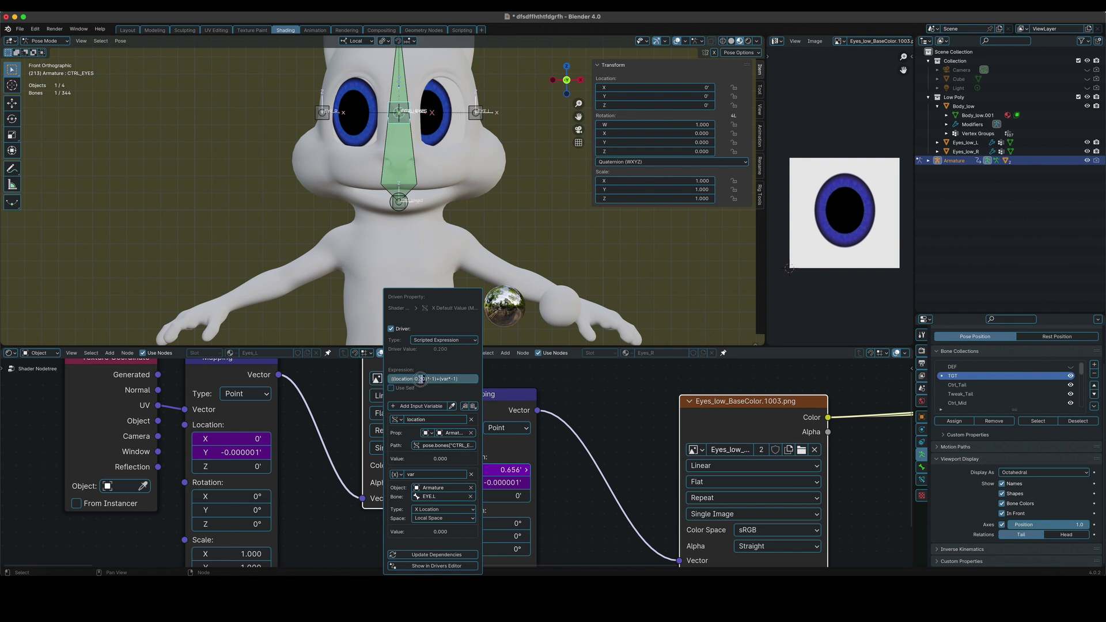
{"action": "type", "text": "1"}
{"action": "key", "text": "Return"}
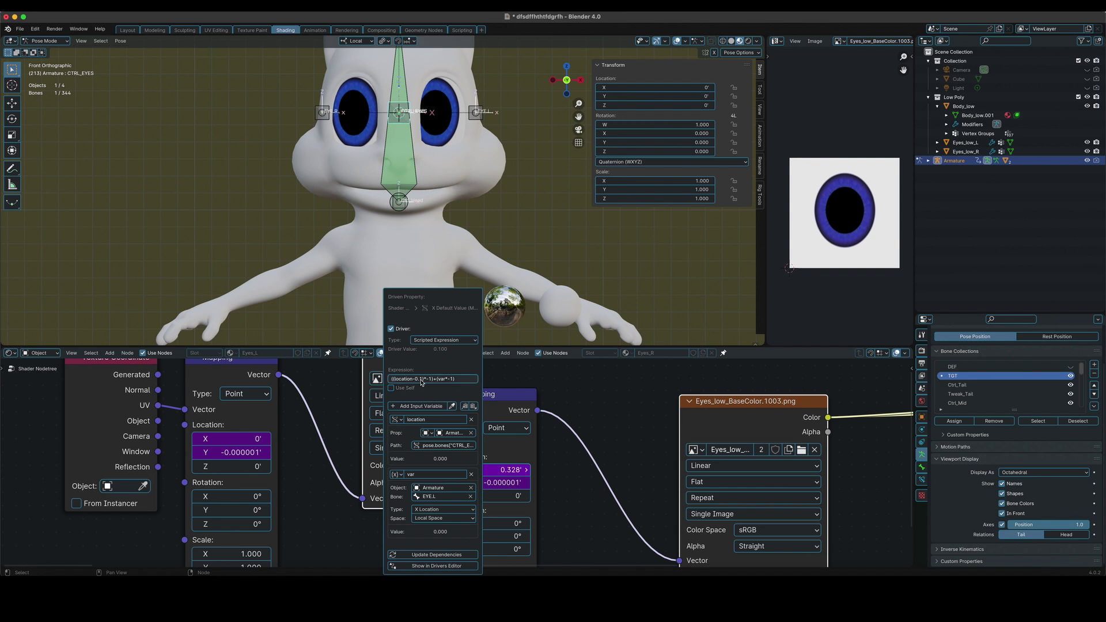
{"action": "left_click", "coordinate": [421, 380]}
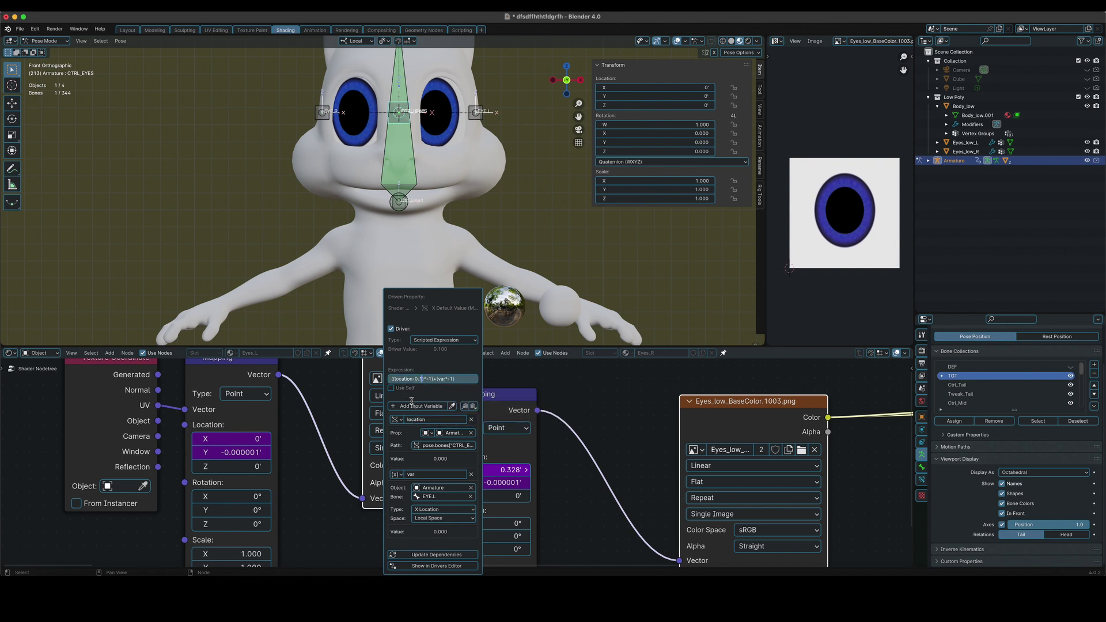
{"action": "type", "text": "5"}
{"action": "key", "text": "Return"}
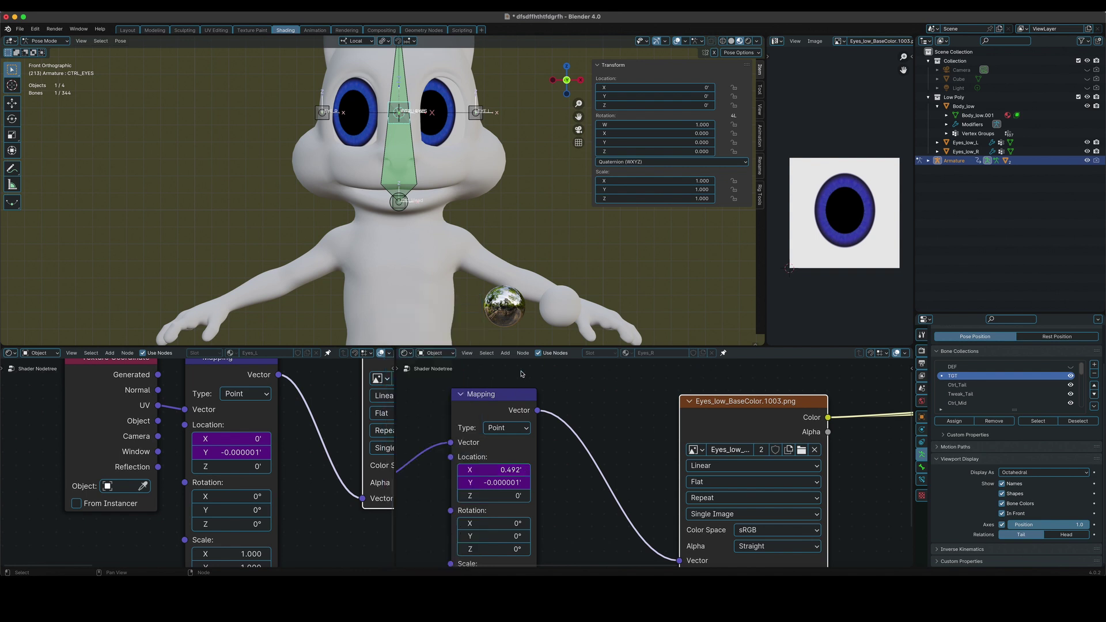
Step: Add a +0.15 offset to location in the Eyes_L Mapping Location X driver expression
{"action": "right_click", "coordinate": [231, 438]}
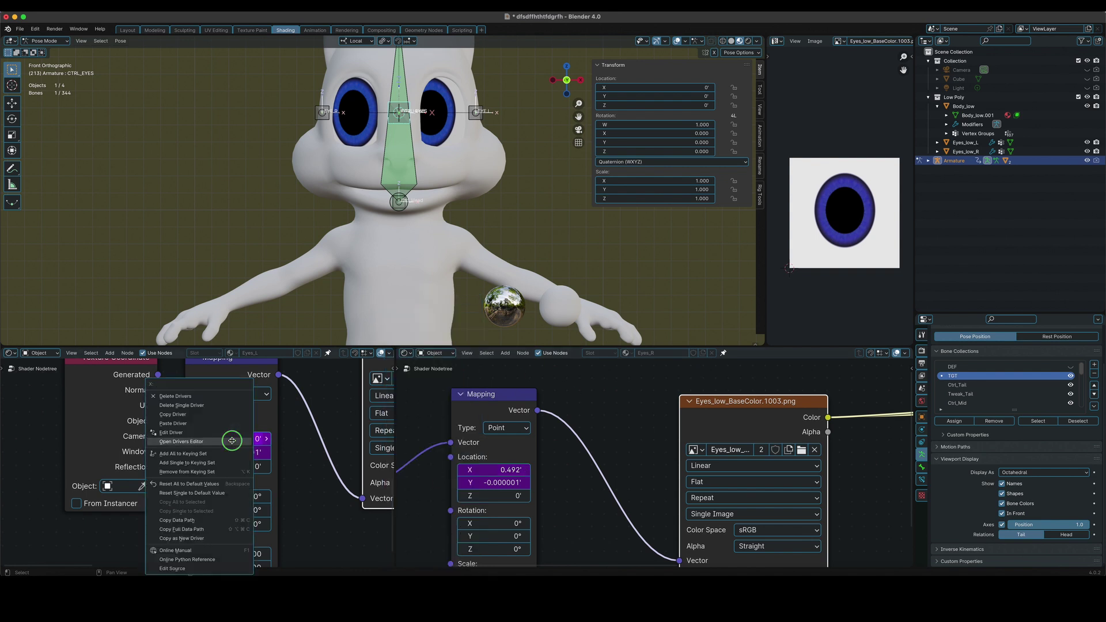
{"action": "left_click", "coordinate": [209, 436]}
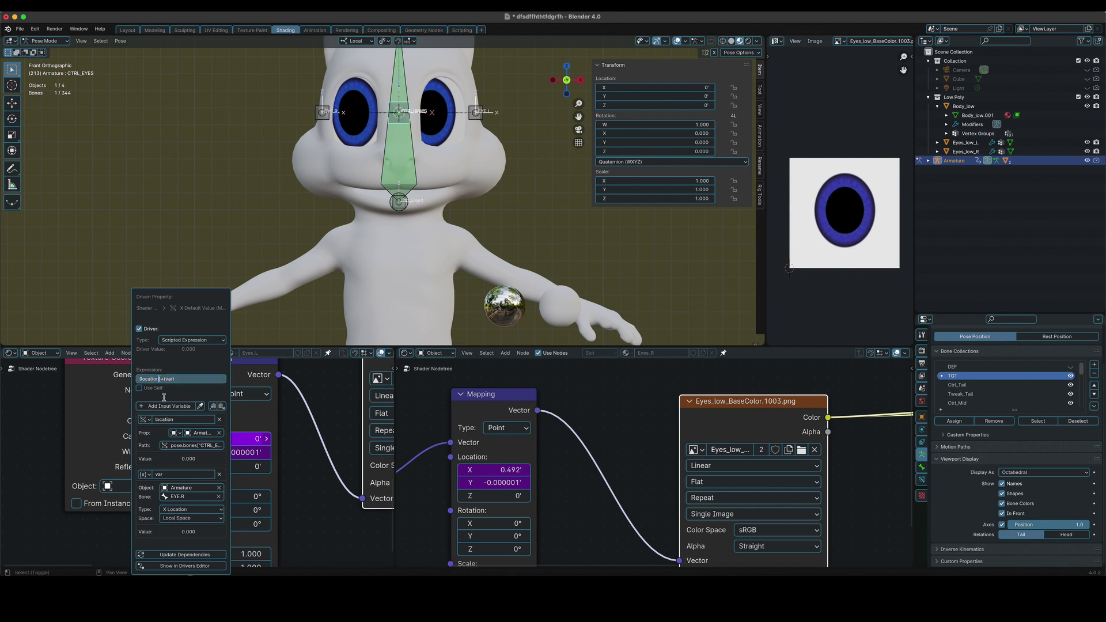
{"action": "type", "text": "5"}
{"action": "key", "text": "Return"}
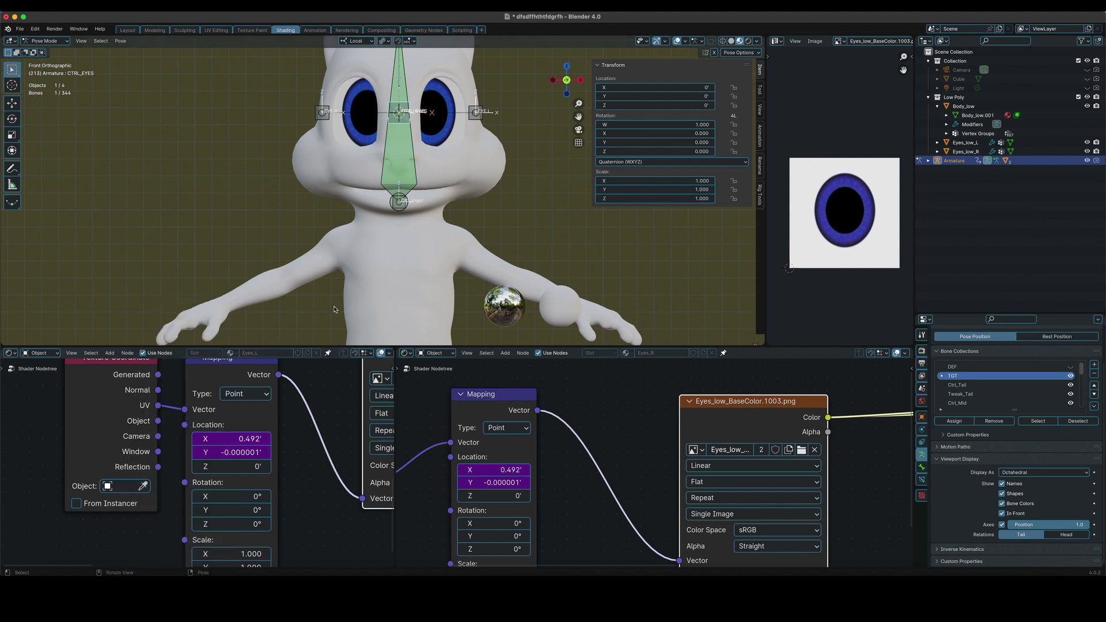
Step: Remove the -0.1 offset from location in the Eyes_L Mapping Location Y driver expression
{"action": "key", "text": "g"}
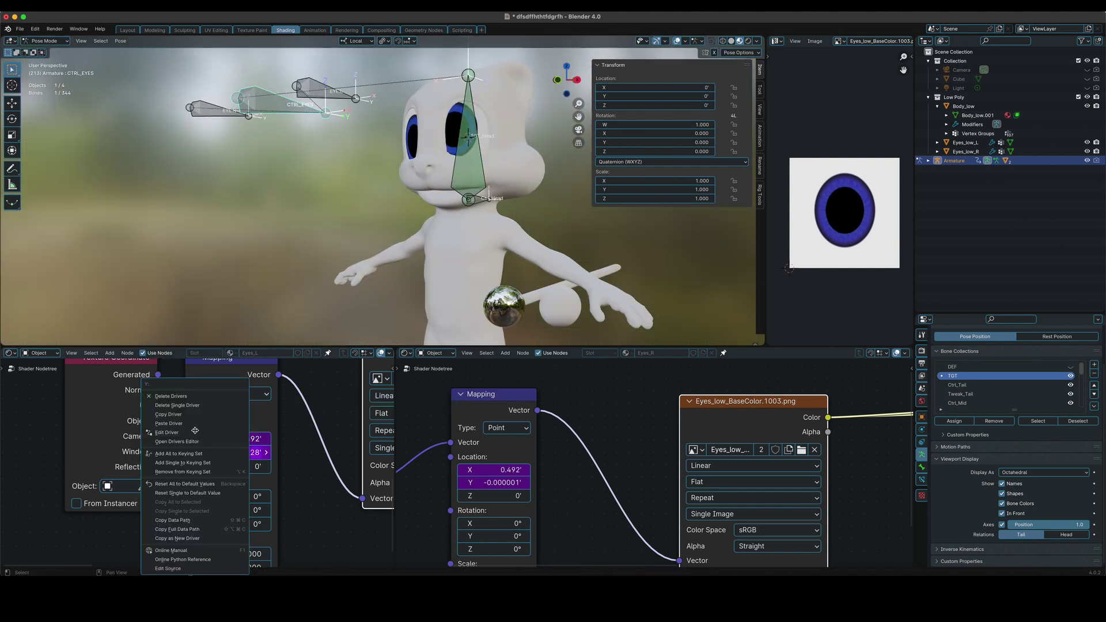
{"action": "left_click", "coordinate": [167, 415]}
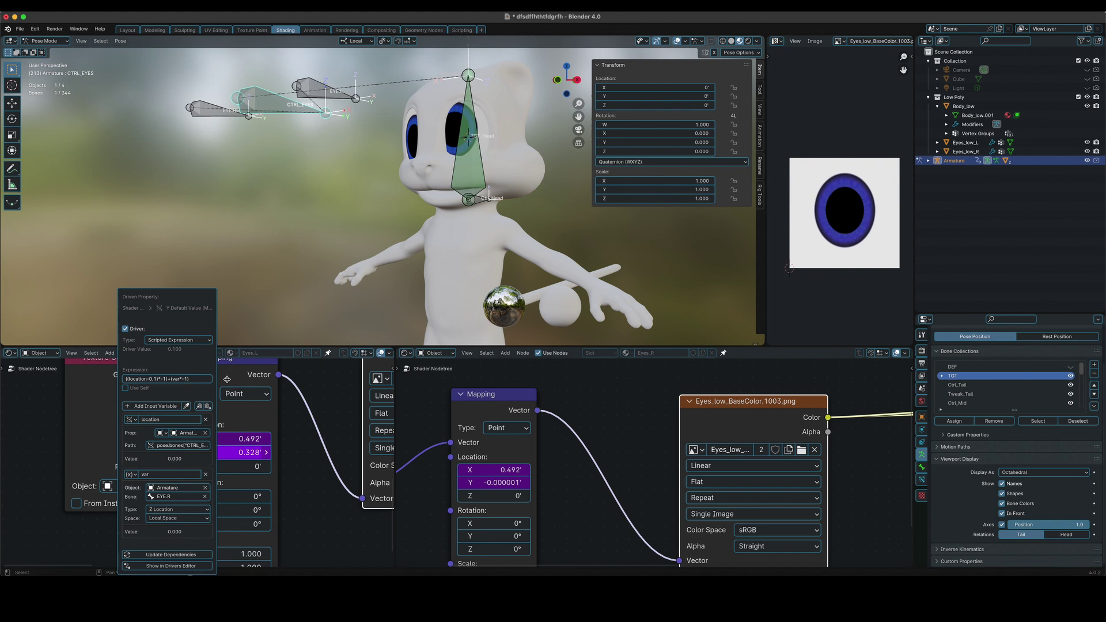
{"action": "left_click", "coordinate": [157, 380]}
{"action": "left_click_drag", "start_coordinate": [157, 380], "coordinate": [147, 389]}
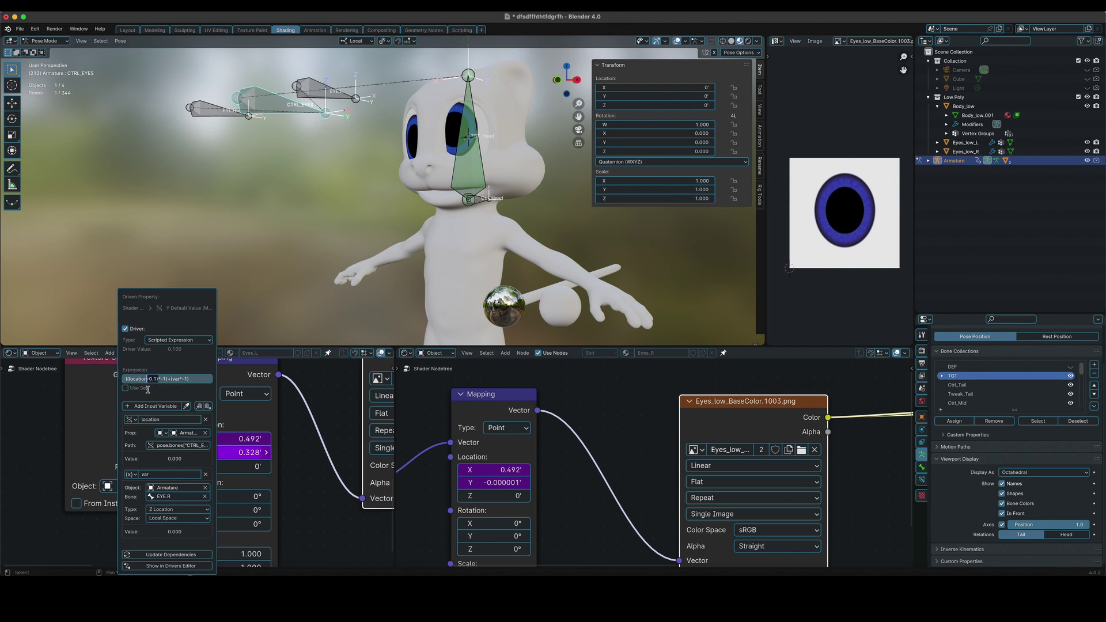
{"action": "key", "text": "BackSpace"}
{"action": "key", "text": "Return"}
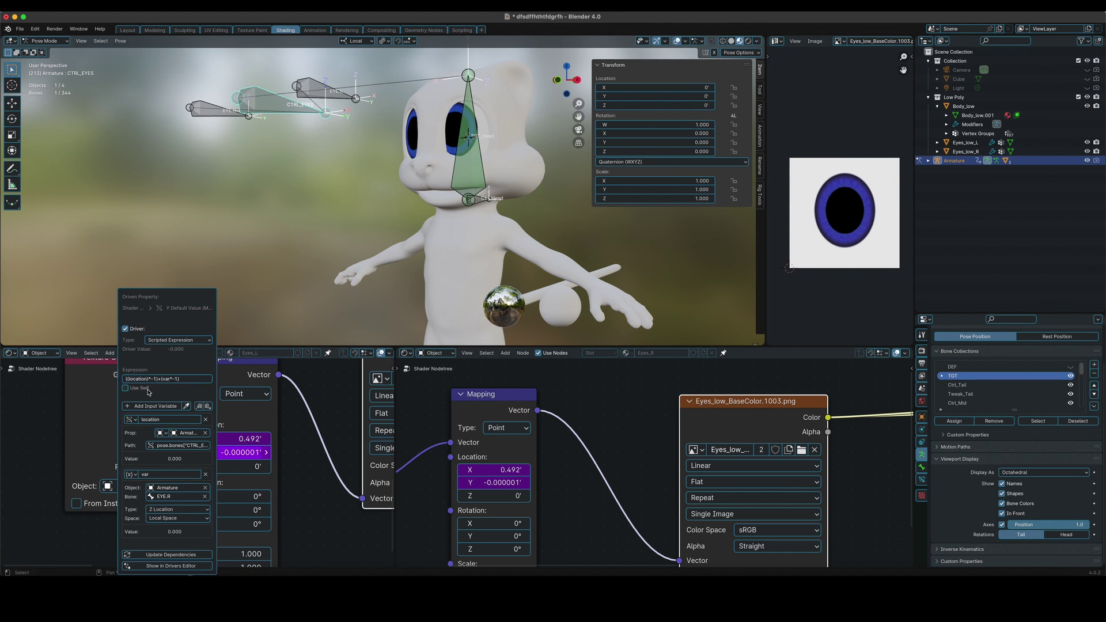
Step: Test the shared eye motion with a temporary move of CTRL_EYES and discard it
{"action": "scroll", "coordinate": [334, 190], "scroll_direction": "down", "scroll_amount": 2}
{"action": "middle_click_drag", "start_coordinate": [334, 191], "coordinate": [399, 180]}
{"action": "key", "text": "g"}
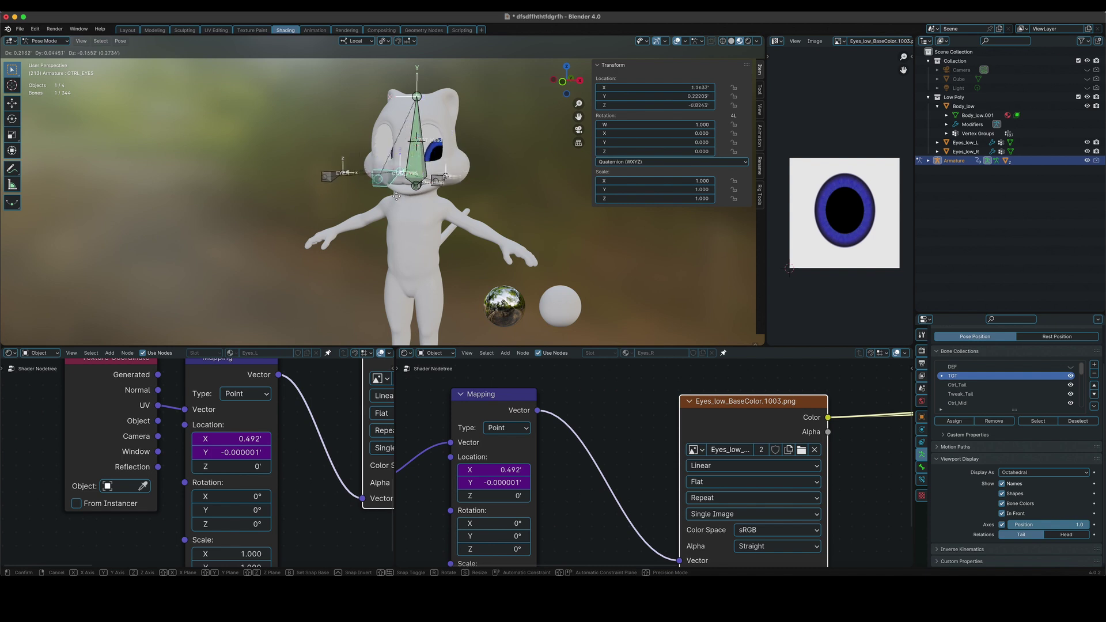
{"action": "right_click", "coordinate": [363, 183]}
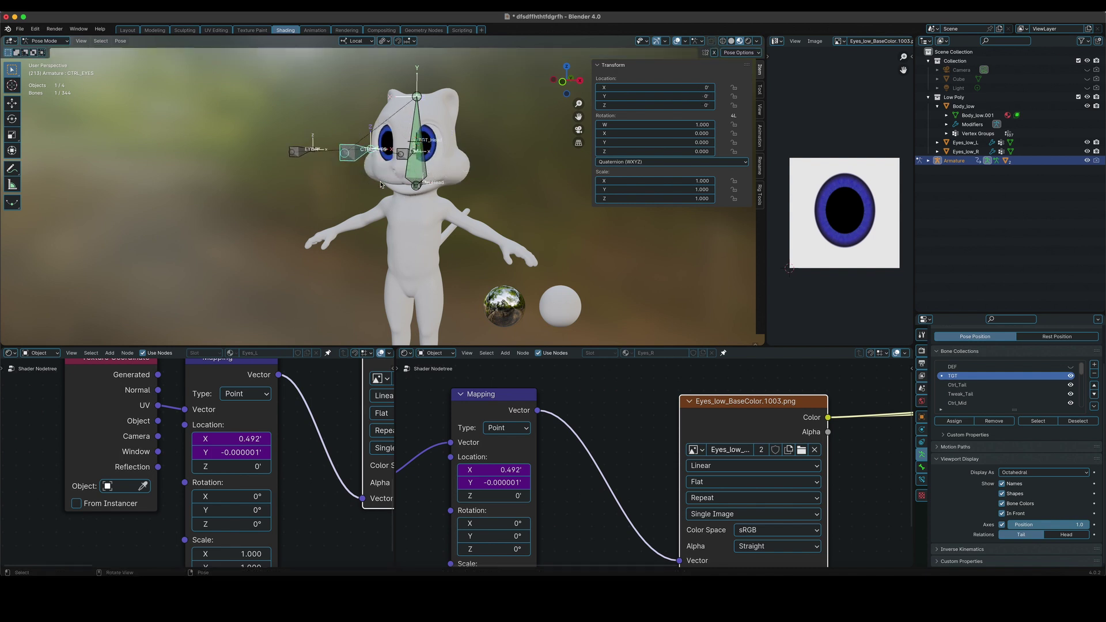
Step: Select the Ctrl_Head bone and rotate it about its local X axis
{"action": "middle_click_drag", "start_coordinate": [368, 185], "coordinate": [468, 175]}
{"action": "left_click", "coordinate": [468, 176]}
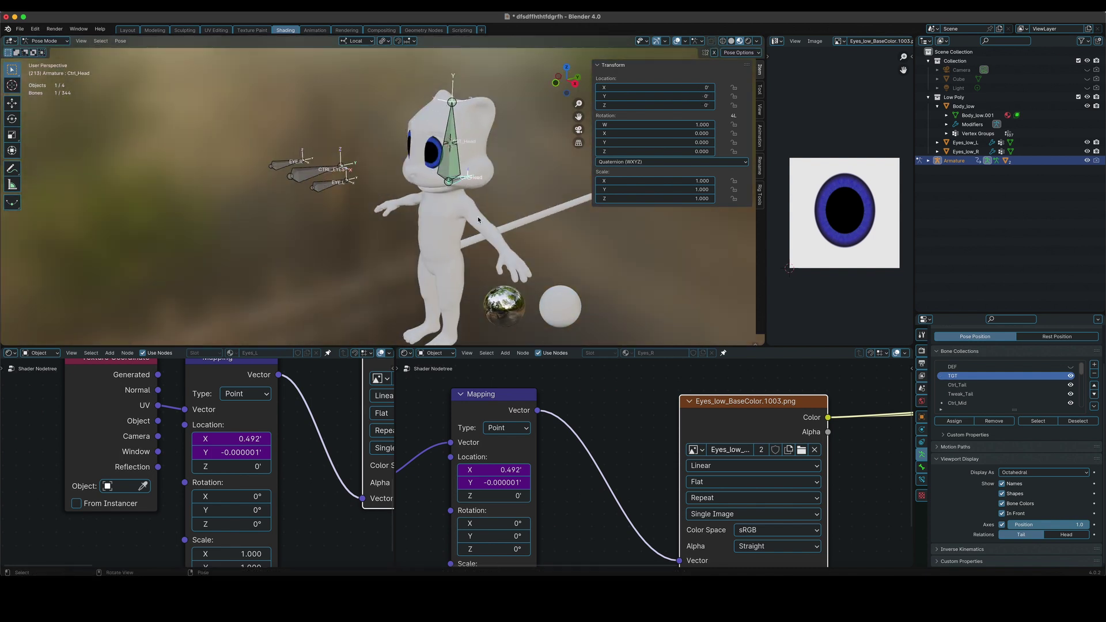
{"action": "key", "text": "r"}
{"action": "key", "text": "x"}
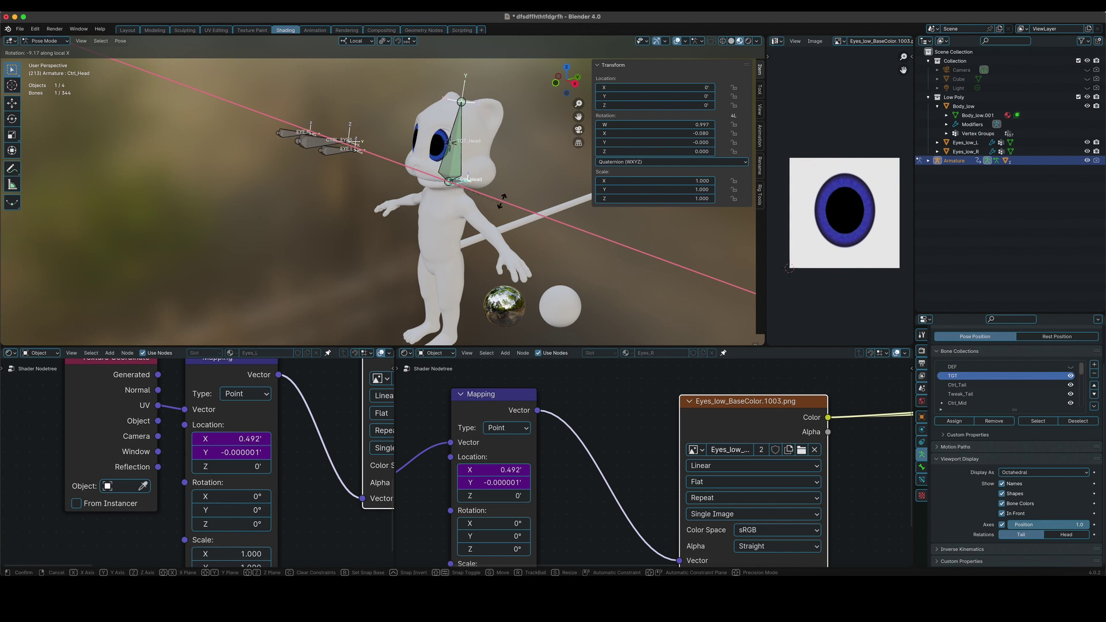